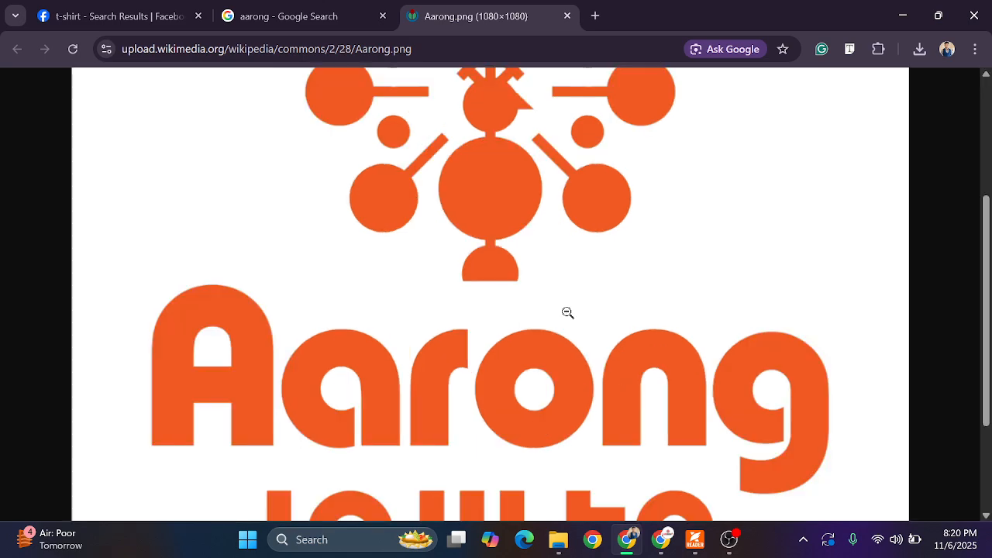
Open the remove.bg background removal site in a new browser tab
{"action": "left_click", "coordinate": [639, 280]}
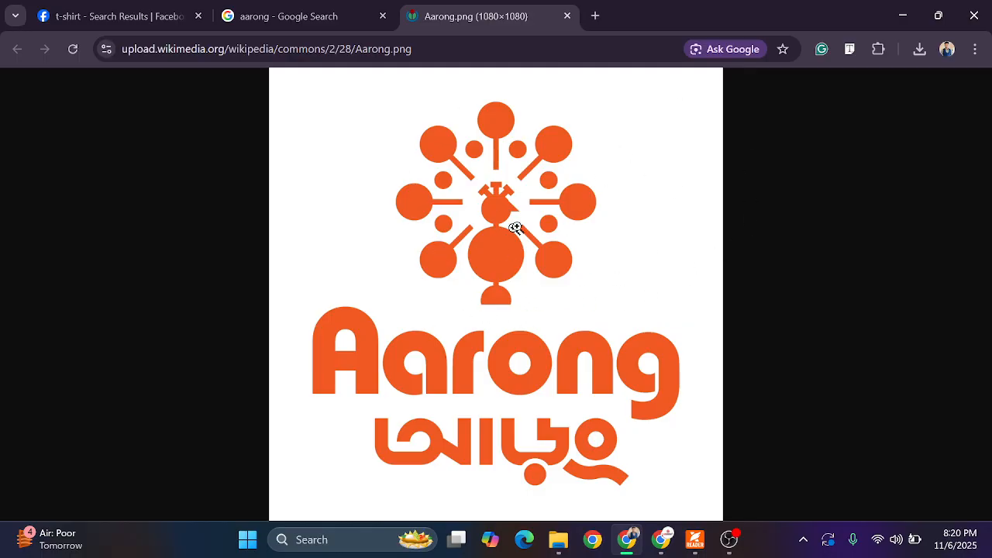
{"action": "left_click", "coordinate": [596, 17]}
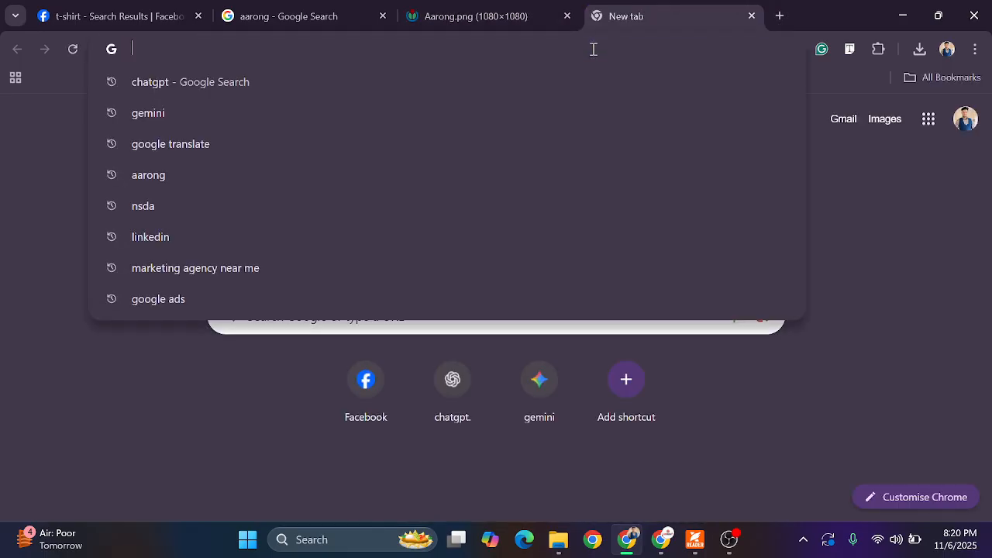
{"action": "type", "text": "remove"}
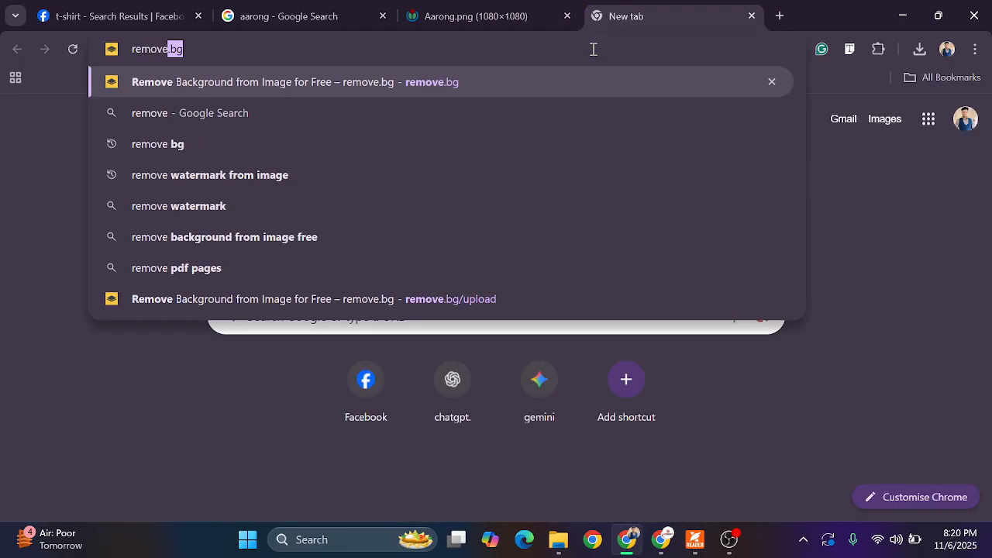
{"action": "key", "text": "Return"}
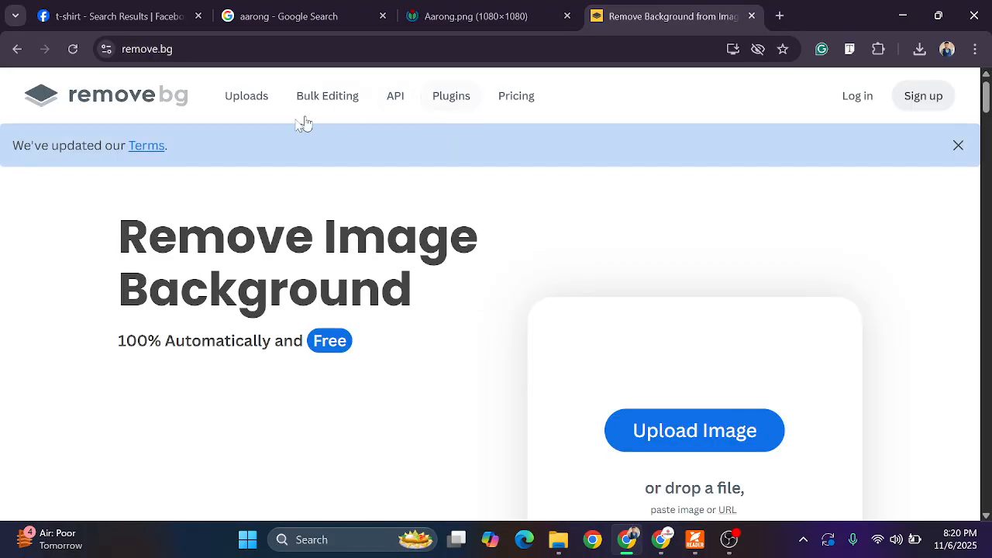
{"action": "left_click", "coordinate": [228, 46]}
{"action": "left_click", "coordinate": [420, 43]}
{"action": "key", "text": "ctrl+a"}
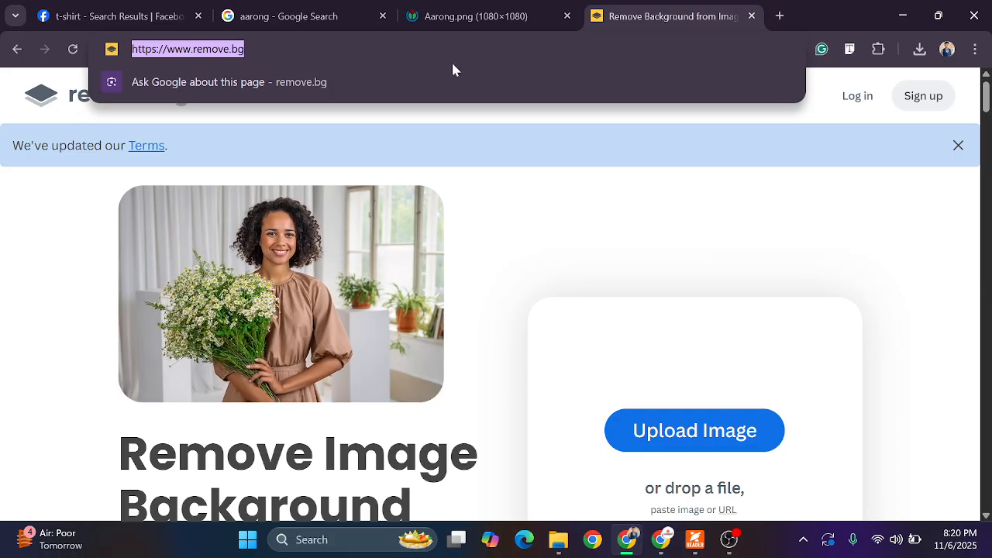
{"action": "left_click", "coordinate": [432, 46]}
Save the Aarong logo image as a PNG named Aarong in the Downloads folder
{"action": "left_click", "coordinate": [680, 433]}
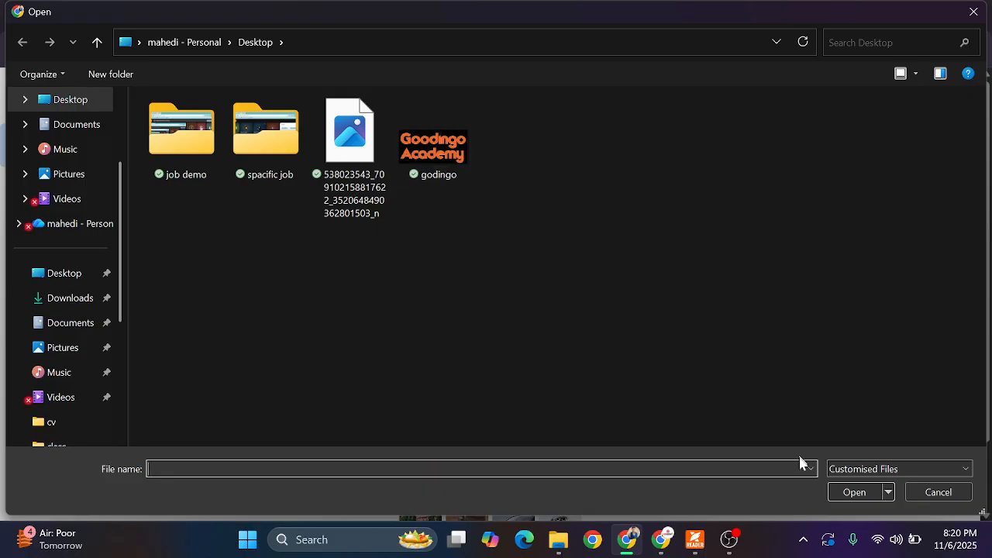
{"action": "left_click", "coordinate": [935, 491]}
{"action": "left_click", "coordinate": [465, 14]}
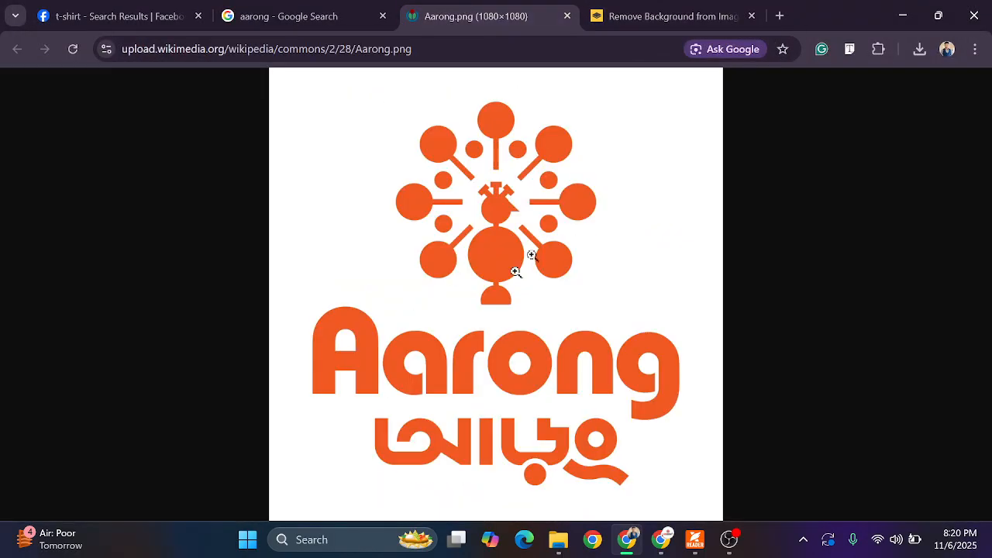
{"action": "right_click", "coordinate": [431, 231]}
{"action": "left_click", "coordinate": [535, 281]}
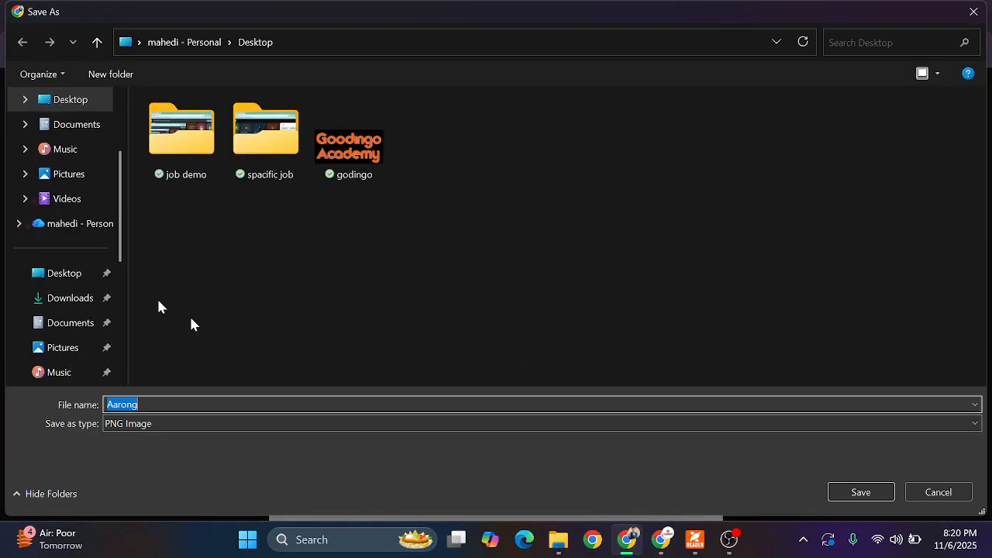
{"action": "left_click", "coordinate": [70, 298]}
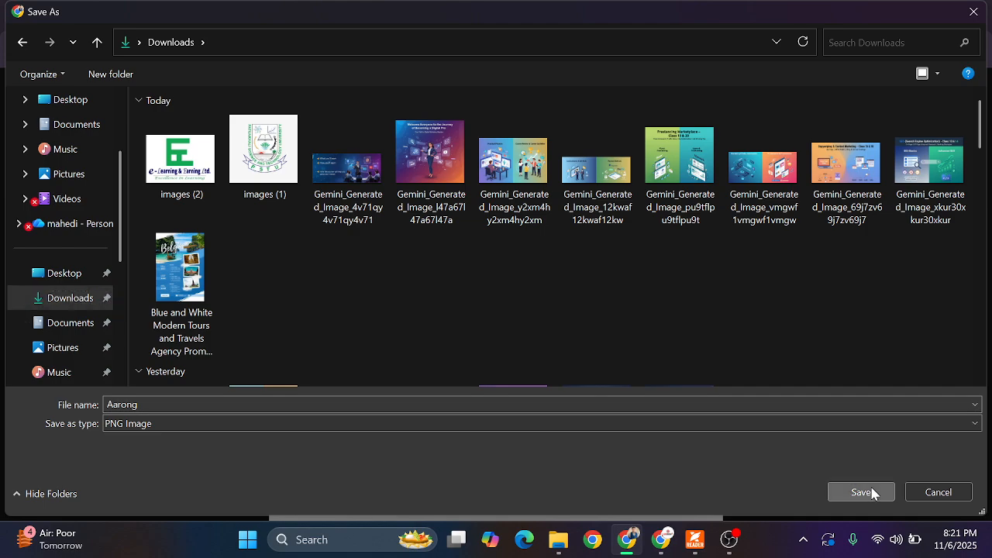
{"action": "left_click", "coordinate": [862, 492]}
Upload the Aarong image from the Downloads folder to remove.bg
{"action": "left_click", "coordinate": [629, 11]}
{"action": "left_click", "coordinate": [467, 342]}
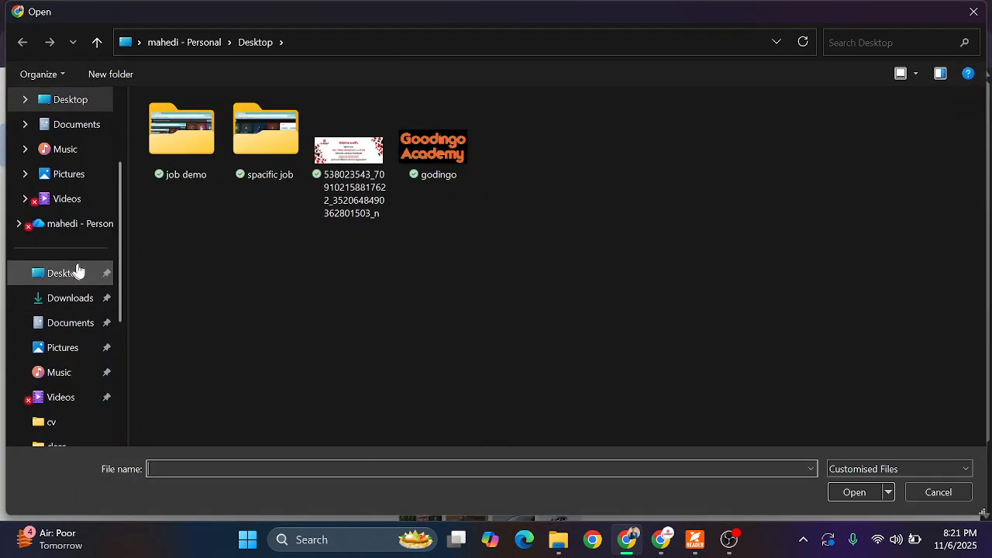
{"action": "left_click", "coordinate": [68, 300]}
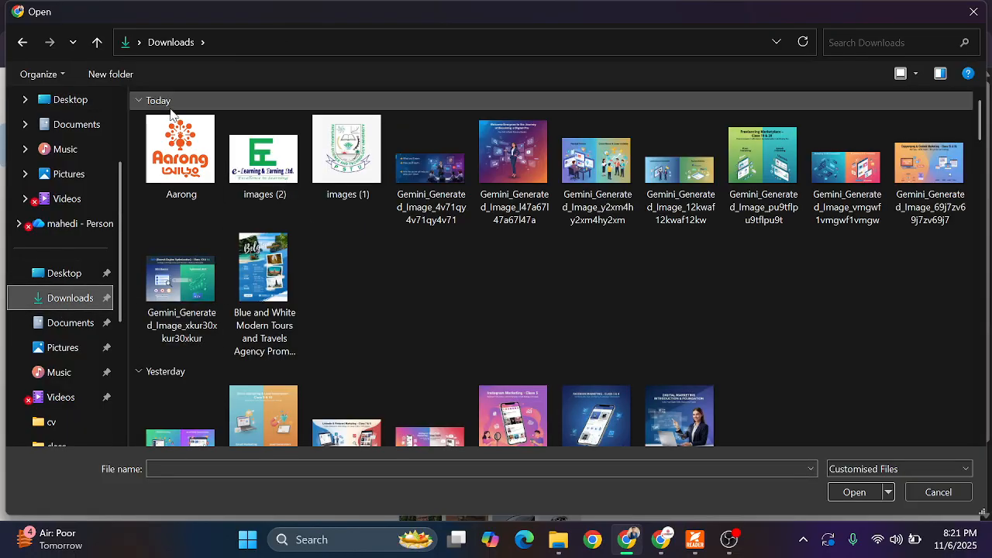
{"action": "left_click", "coordinate": [174, 116]}
{"action": "left_click", "coordinate": [849, 493]}
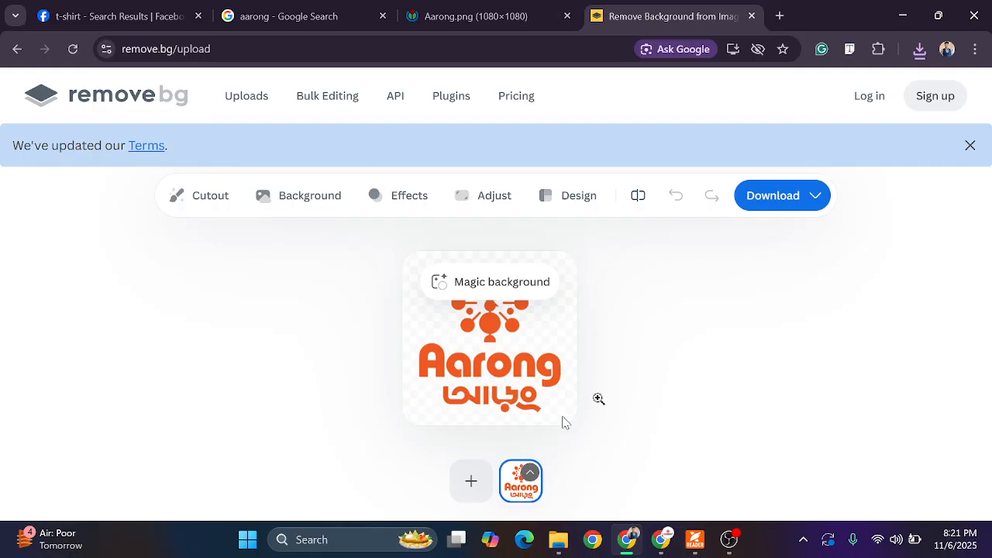
Download the free 500 x 500 preview of the cutout logo and check the downloaded image
{"action": "left_click", "coordinate": [771, 195]}
{"action": "left_click", "coordinate": [756, 257]}
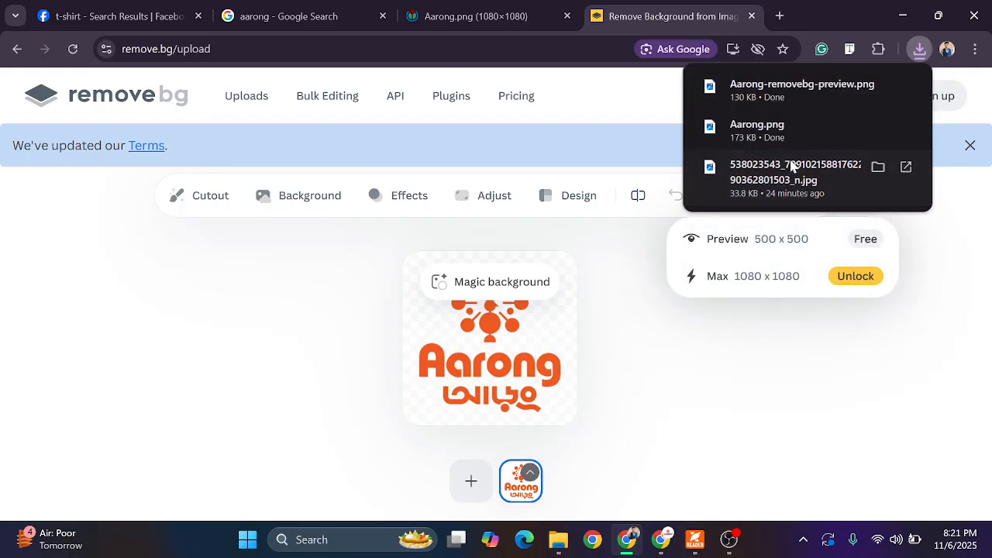
{"action": "left_click", "coordinate": [764, 94]}
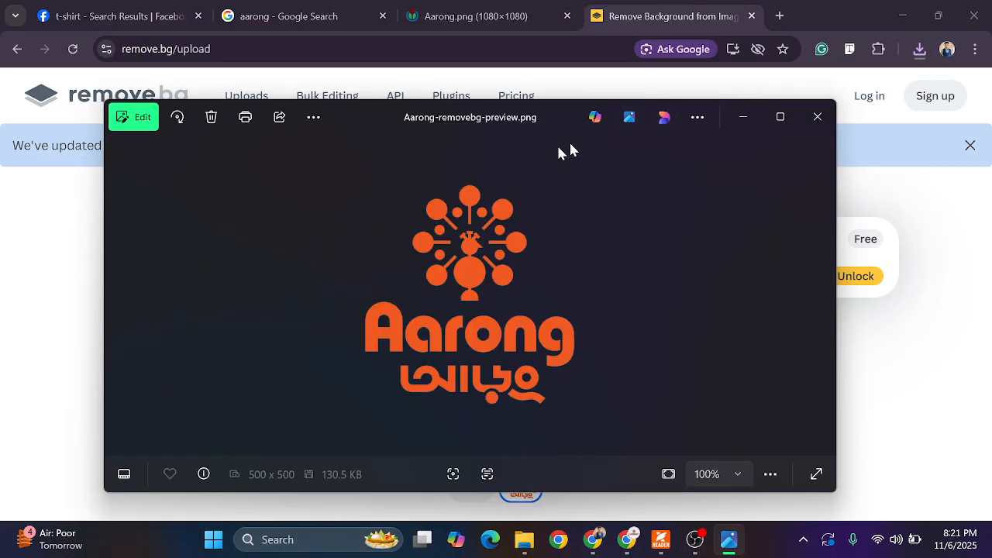
{"action": "left_click", "coordinate": [817, 117]}
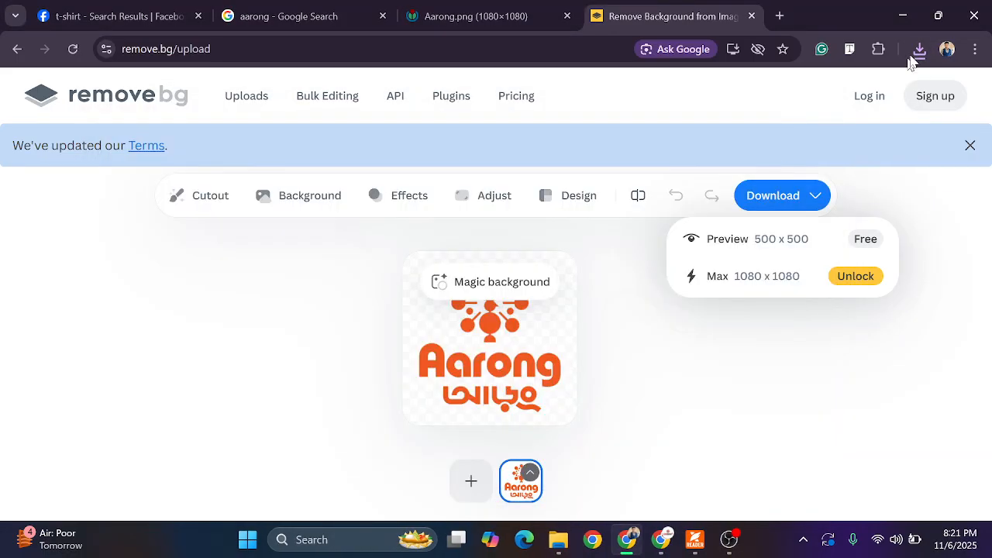
Inspect Aarong-removebg-preview.png enlarged in a maximised image viewer and compare it with the original Aarong.png in the browser
{"action": "left_click", "coordinate": [919, 49]}
{"action": "left_click", "coordinate": [752, 123]}
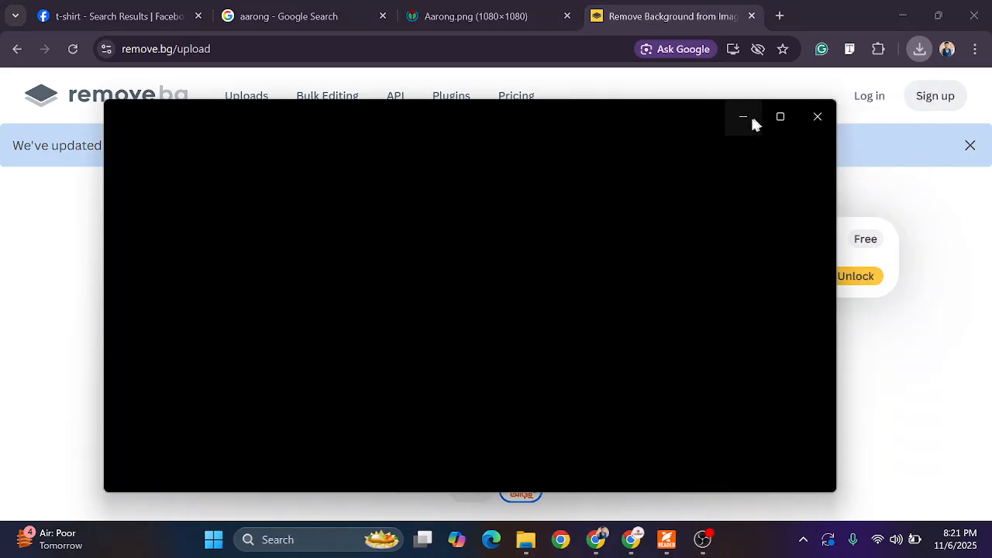
{"action": "left_click", "coordinate": [780, 117]}
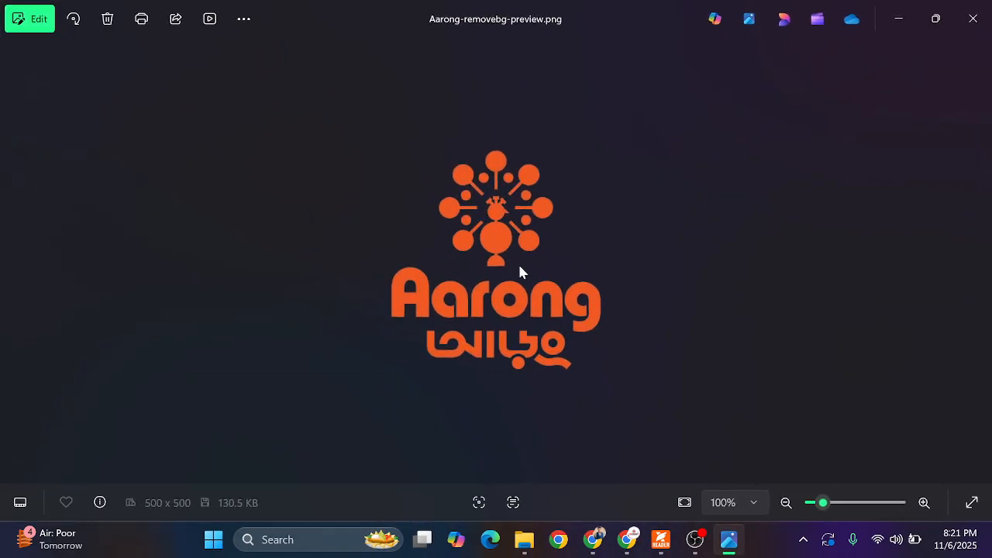
{"action": "scroll", "coordinate": [518, 261], "scroll_direction": "up", "scroll_amount": 2}
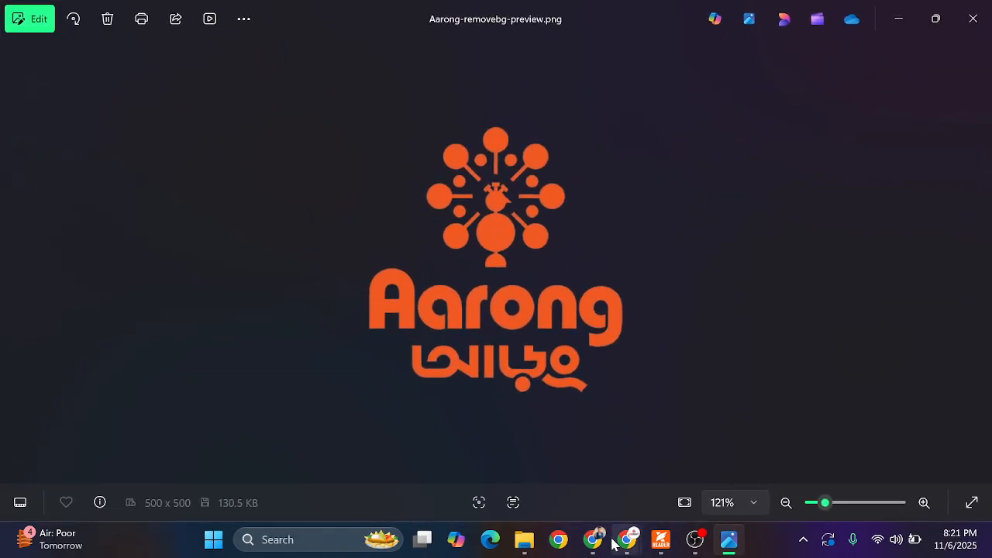
{"action": "mouse_move", "coordinate": [597, 542]}
{"action": "left_click", "coordinate": [591, 469]}
{"action": "left_click", "coordinate": [489, 20]}
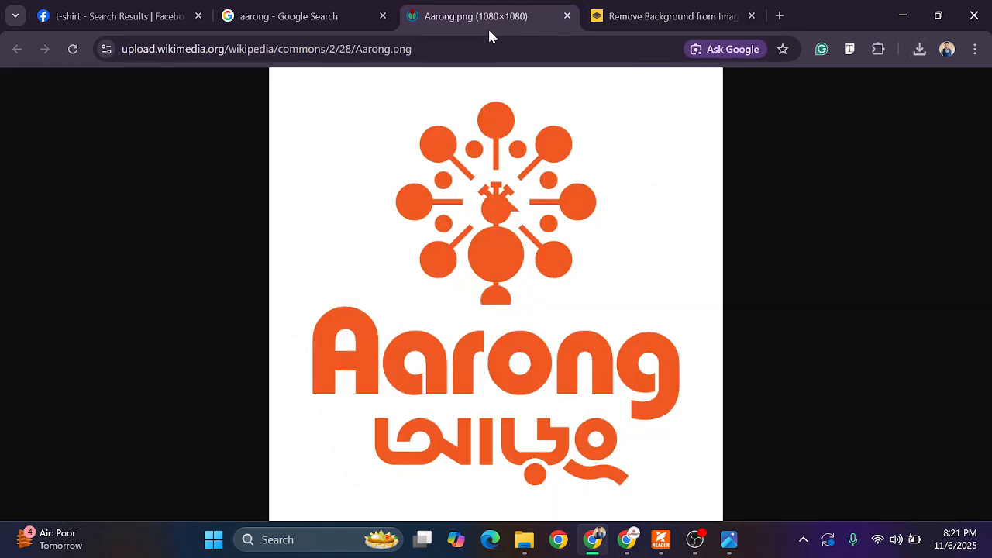
{"action": "left_click", "coordinate": [498, 308]}
{"action": "left_click", "coordinate": [504, 317]}
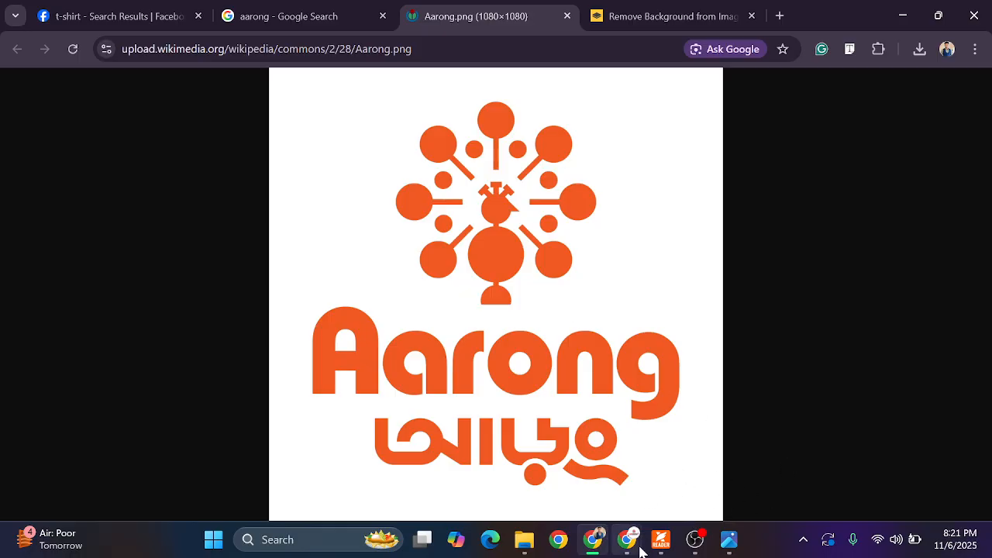
Switch to the Google Meet call and look over the participants
{"action": "mouse_move", "coordinate": [633, 547]}
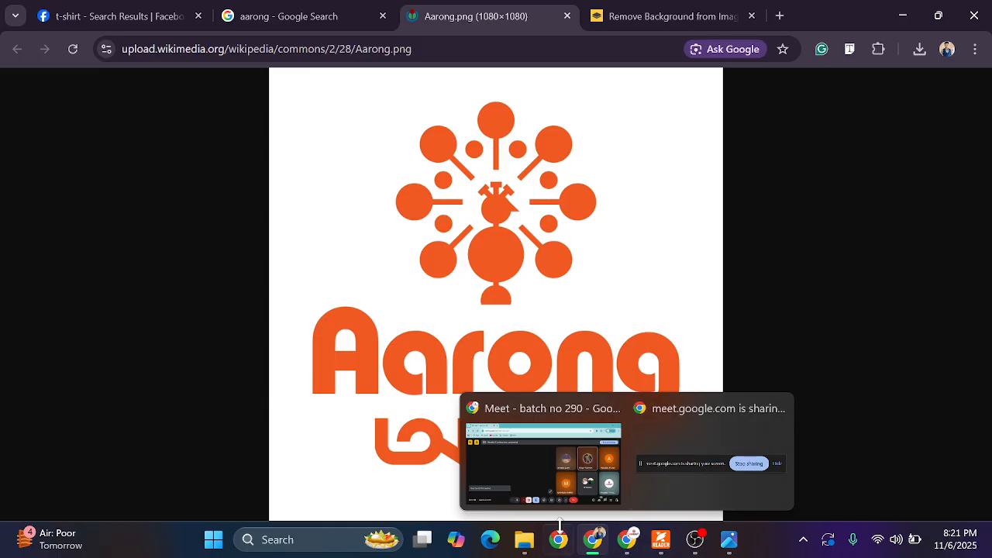
{"action": "left_click", "coordinate": [540, 465]}
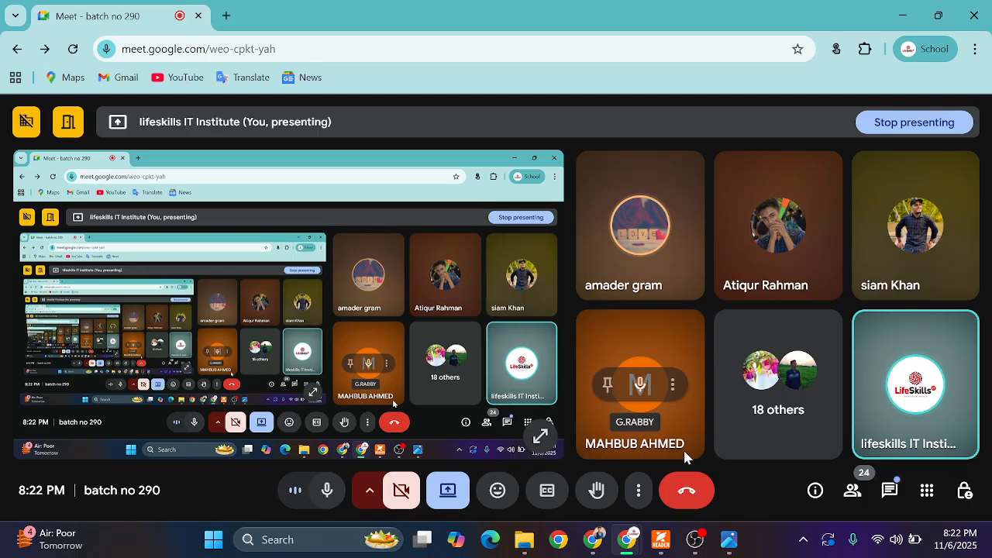
{"action": "mouse_move", "coordinate": [804, 240]}
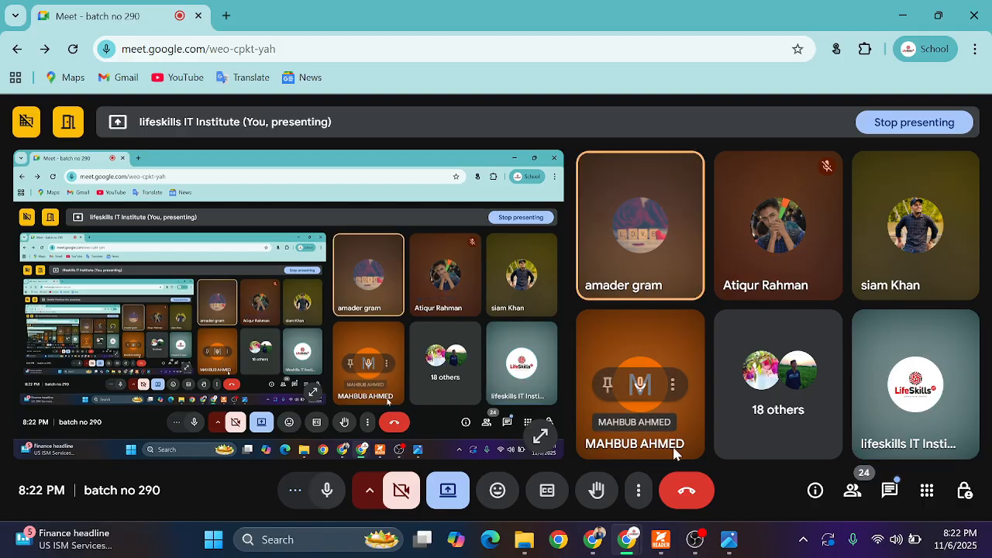
Return to the original Aarong.png, view the background-free version once more, and close the image viewer
{"action": "mouse_move", "coordinate": [696, 540]}
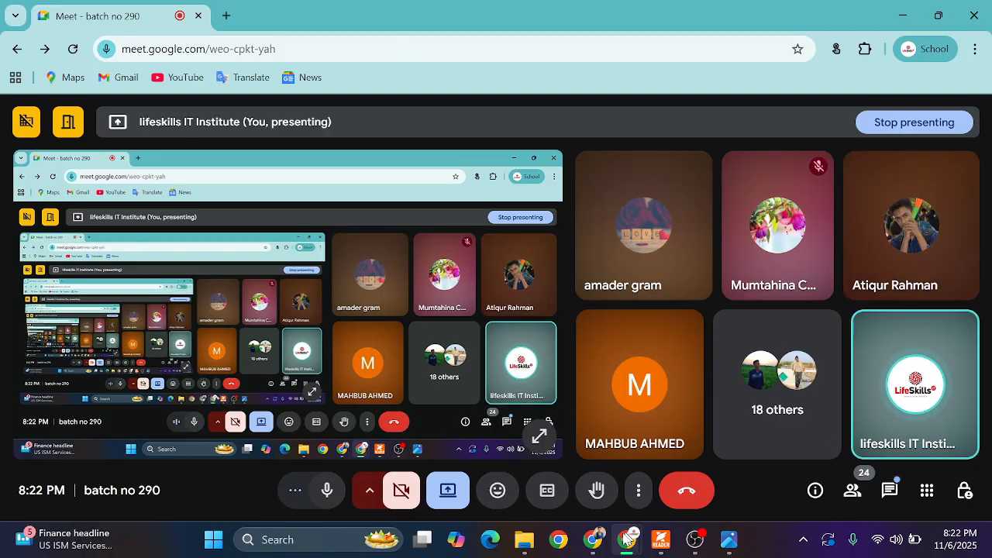
{"action": "left_click", "coordinate": [593, 541]}
{"action": "left_click", "coordinate": [669, 217]}
{"action": "left_click", "coordinate": [669, 217]}
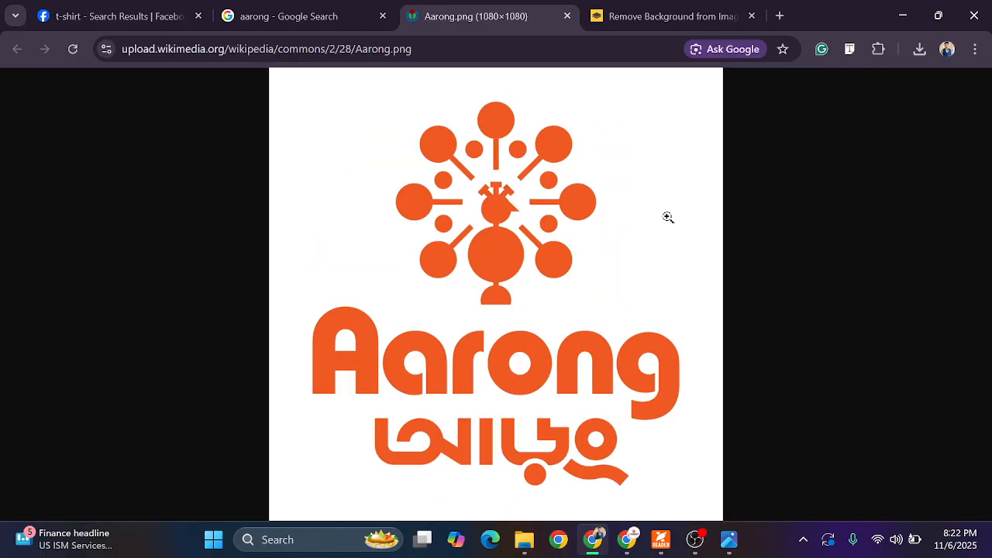
{"action": "left_click", "coordinate": [729, 540]}
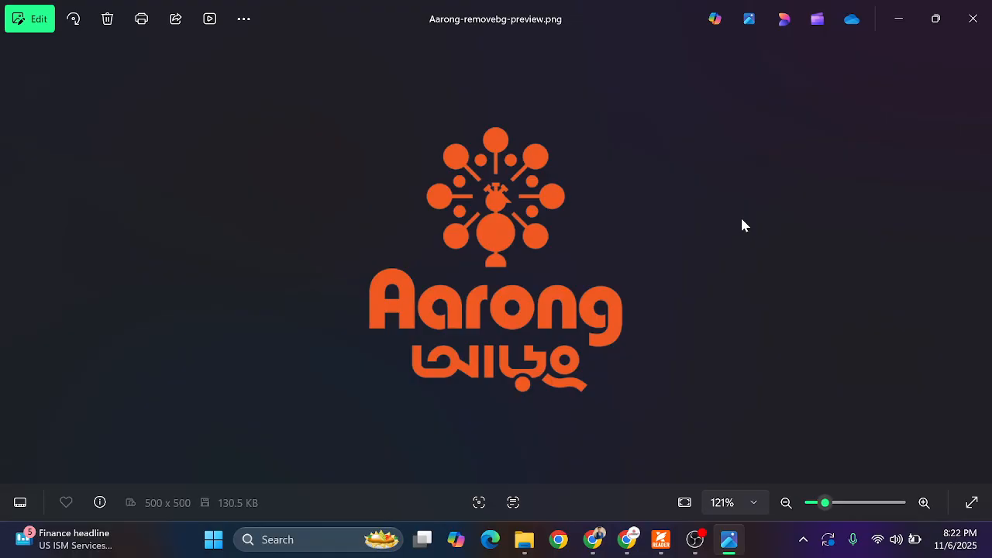
{"action": "left_click", "coordinate": [975, 11]}
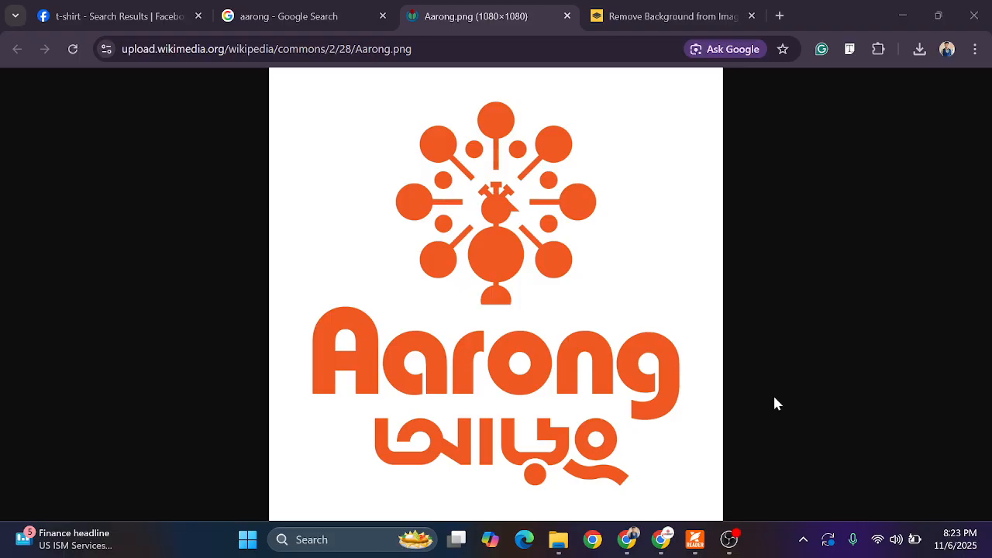
Switch to Foxit PDF Reader to review the page preparation slide in facebook marketing.pdf, and minimise the reader
{"action": "left_click", "coordinate": [694, 540]}
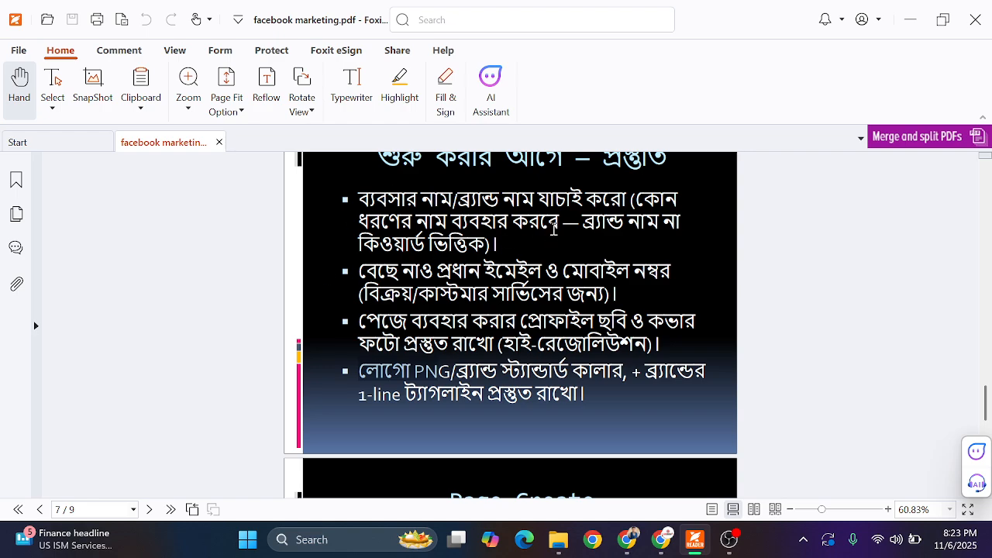
{"action": "left_click", "coordinate": [913, 20]}
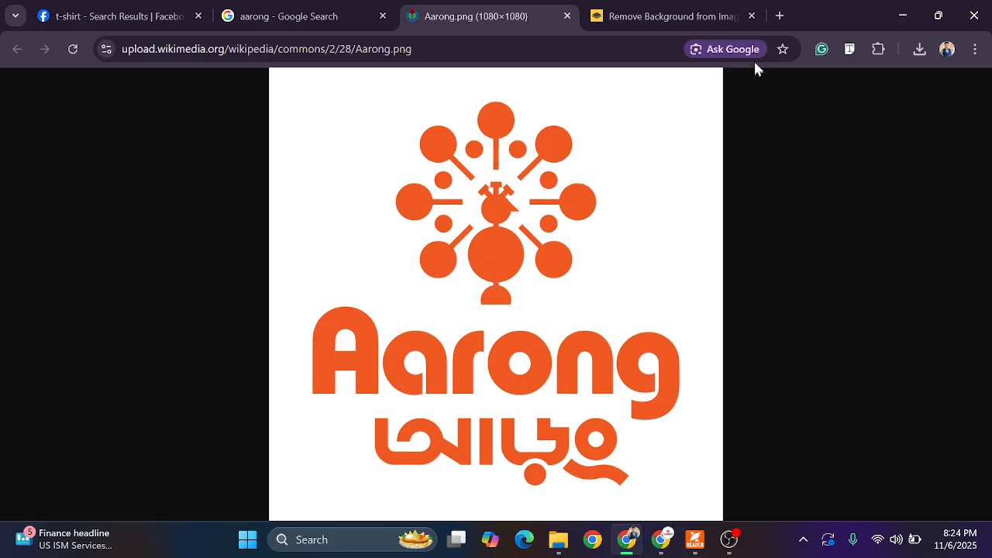
Search Google for "name generator" in a new browser tab
{"action": "left_click", "coordinate": [781, 15]}
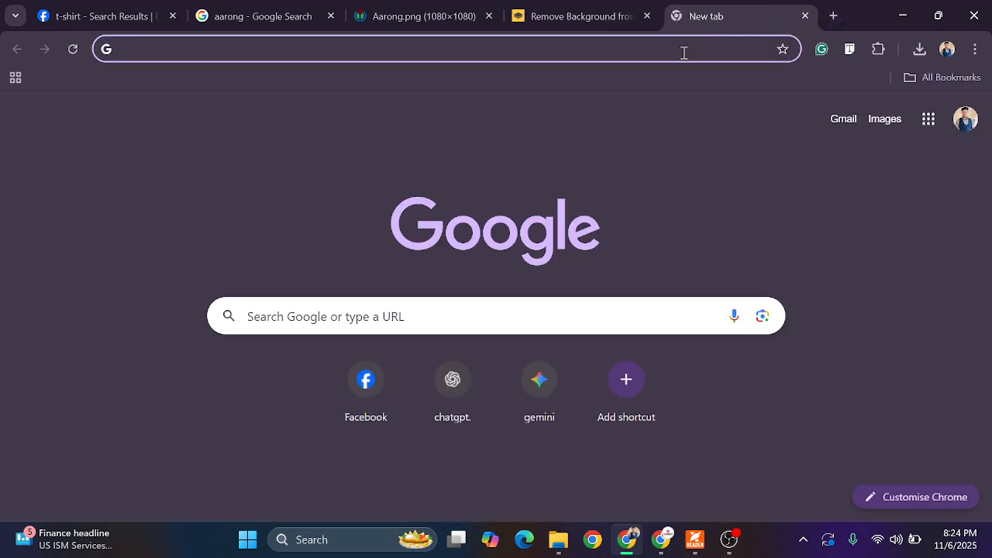
{"action": "left_click", "coordinate": [684, 51]}
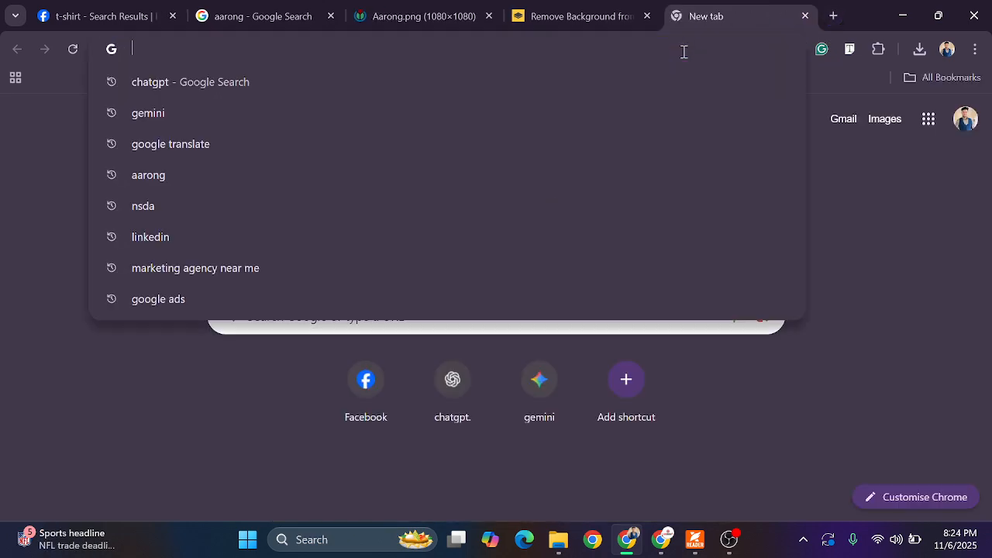
{"action": "type", "text": "name "}
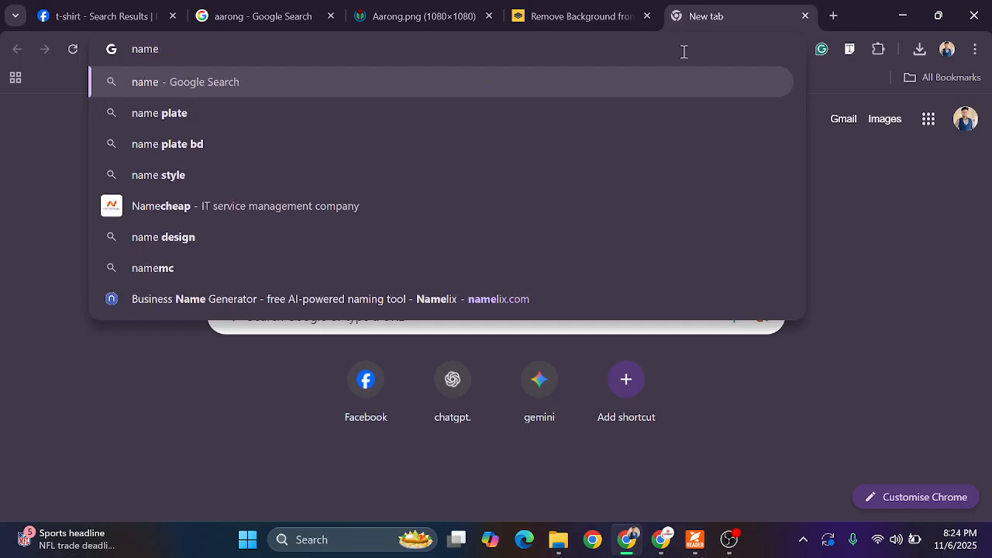
{"action": "type", "text": "ge"}
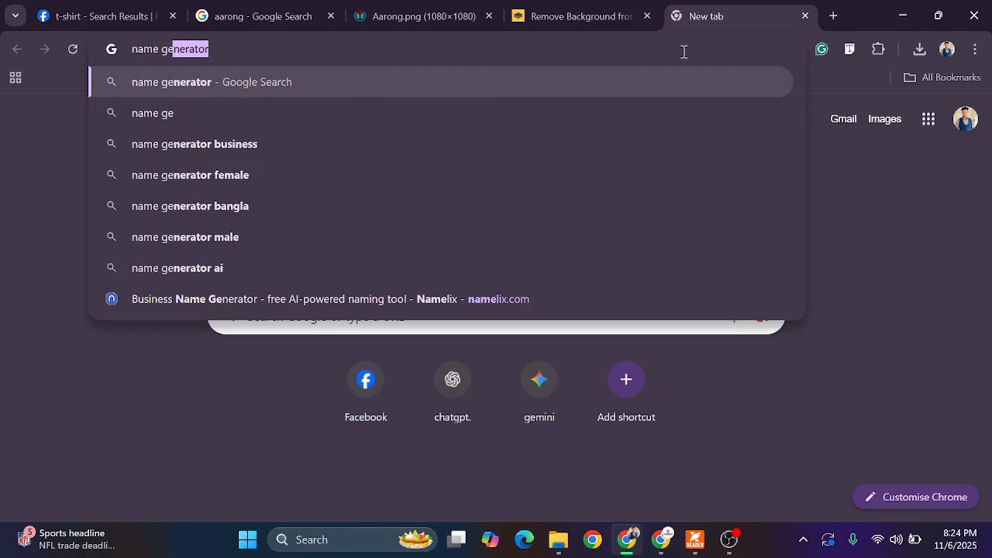
{"action": "key", "text": "Return"}
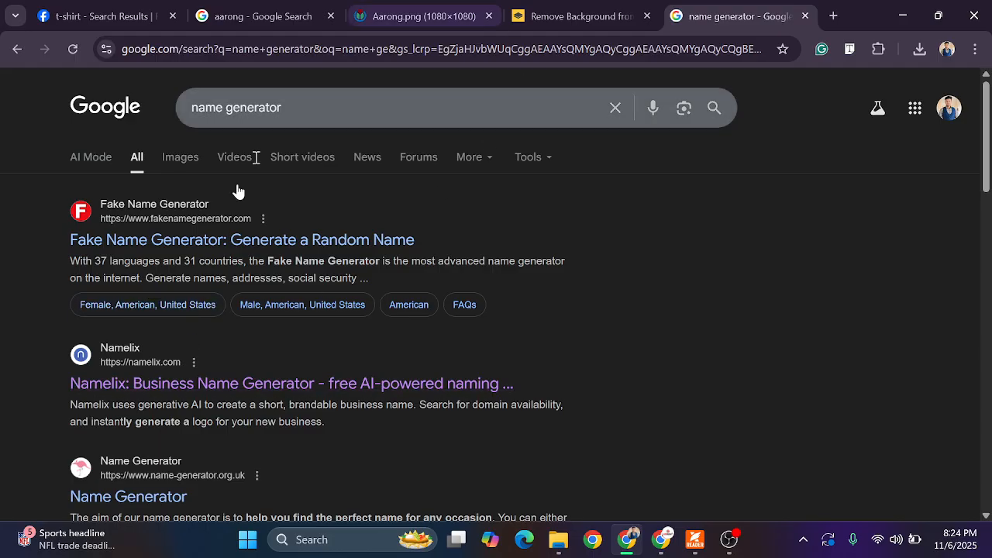
Frame the Namelix search result with a red rectangle in a screenshot annotation overlay, and close the overlay
{"action": "left_click", "coordinate": [327, 110]}
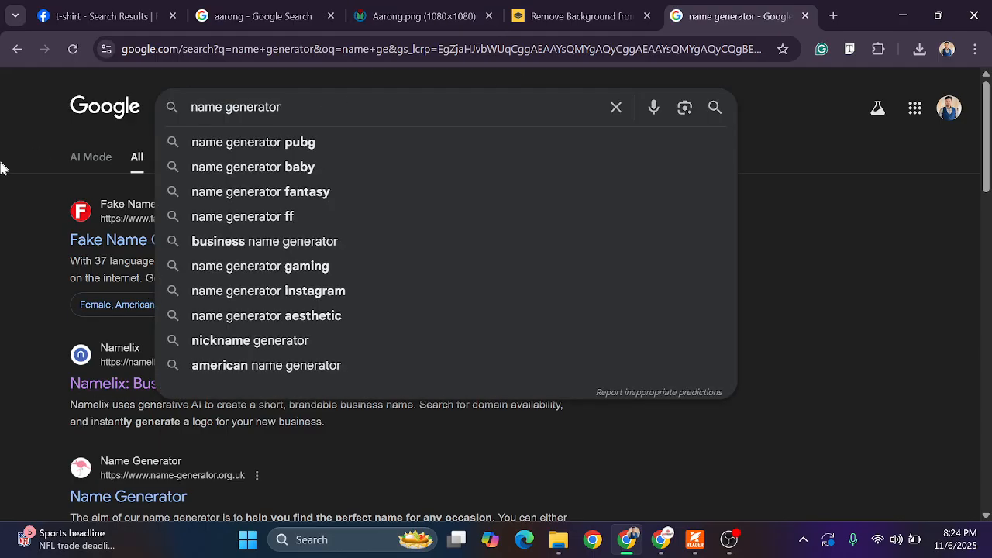
{"action": "left_click", "coordinate": [42, 349]}
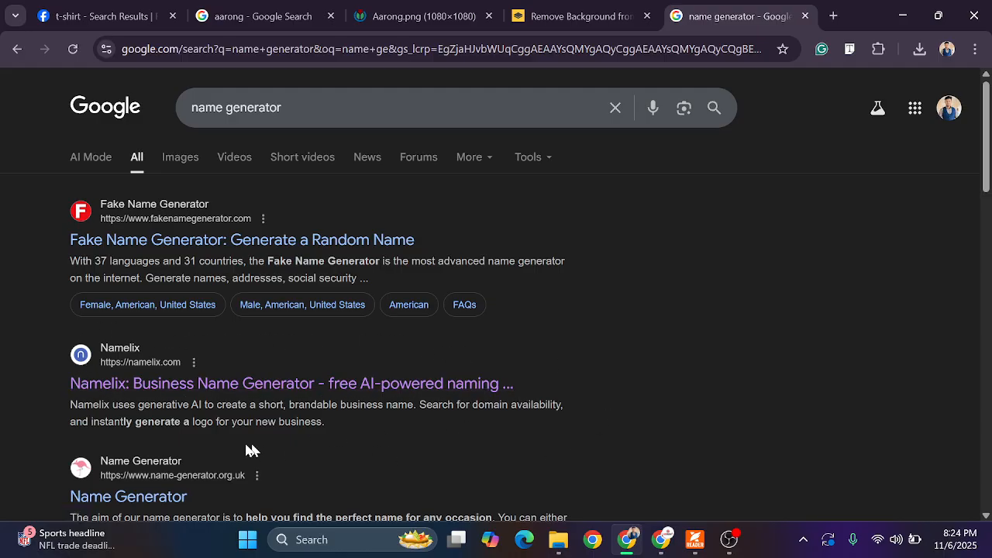
{"action": "left_click", "coordinate": [804, 539]}
{"action": "left_click", "coordinate": [742, 492]}
{"action": "left_click_drag", "start_coordinate": [20, 1], "coordinate": [991, 557]}
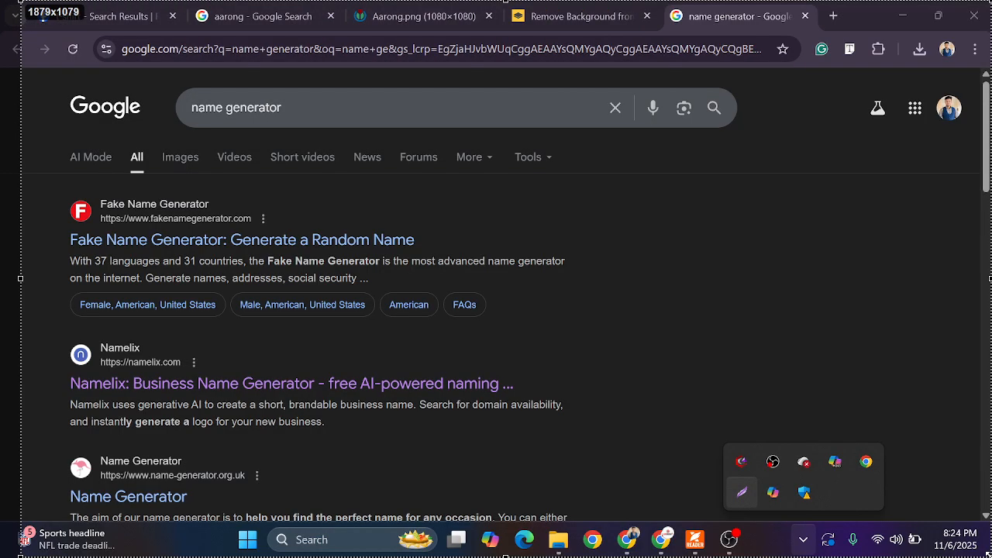
{"action": "left_click", "coordinate": [761, 439]}
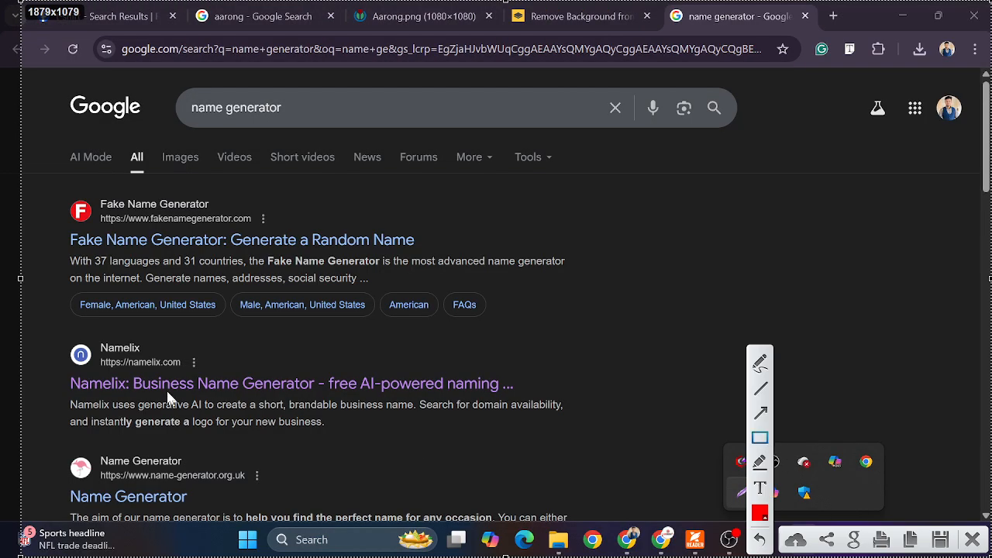
{"action": "mouse_move", "coordinate": [41, 333]}
{"action": "left_mouse_down"}
{"action": "mouse_move", "coordinate": [196, 423]}
{"action": "mouse_move", "coordinate": [598, 434]}
{"action": "left_mouse_up"}
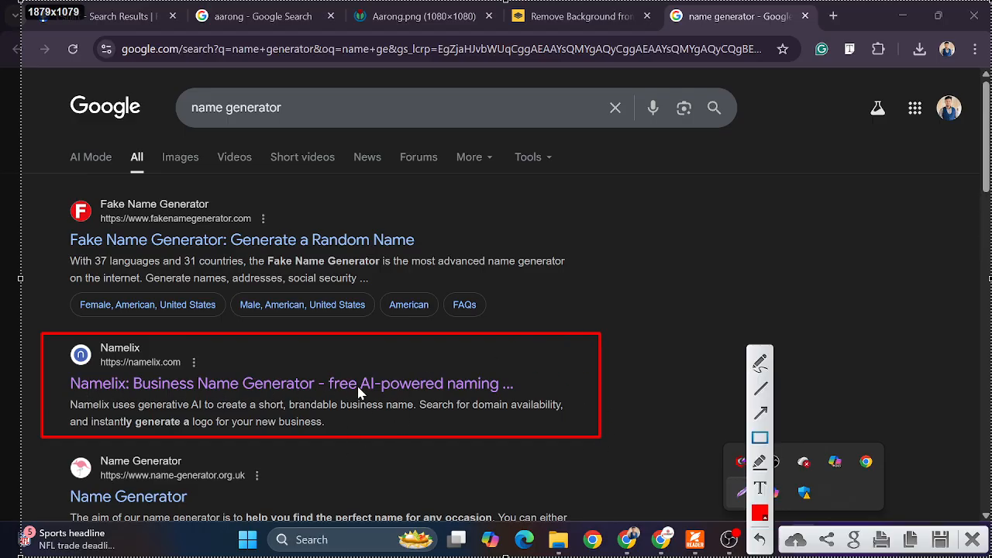
{"action": "left_click", "coordinate": [974, 541]}
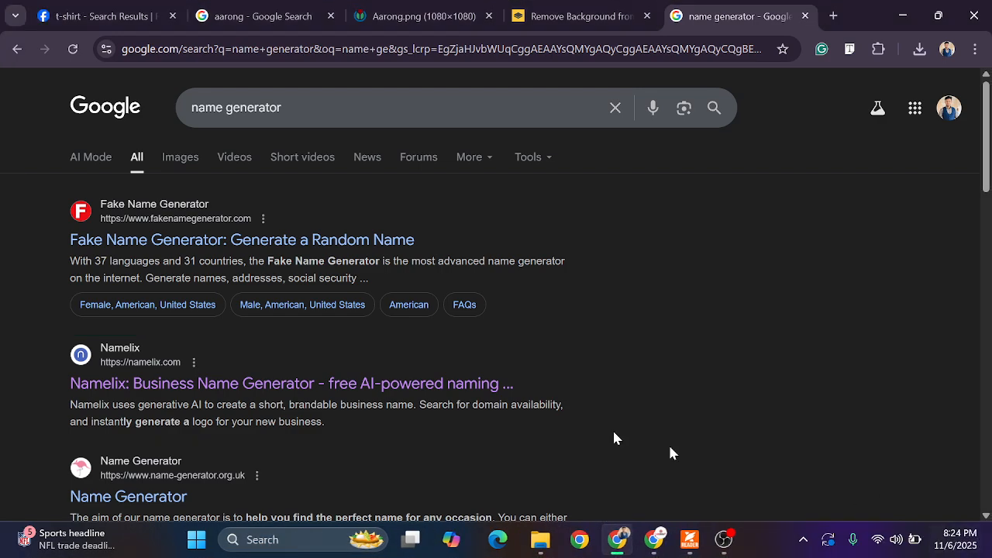
Open the Namelix business name generator from the search results and submit the keywords "digital marketing agency"
{"action": "left_click", "coordinate": [279, 380]}
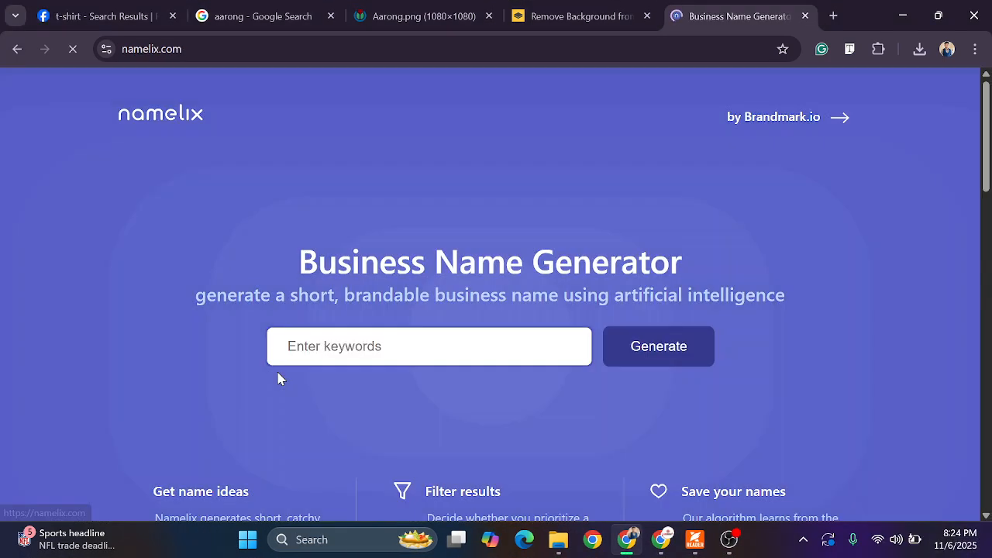
{"action": "scroll", "coordinate": [463, 297], "scroll_direction": "down", "scroll_amount": 2}
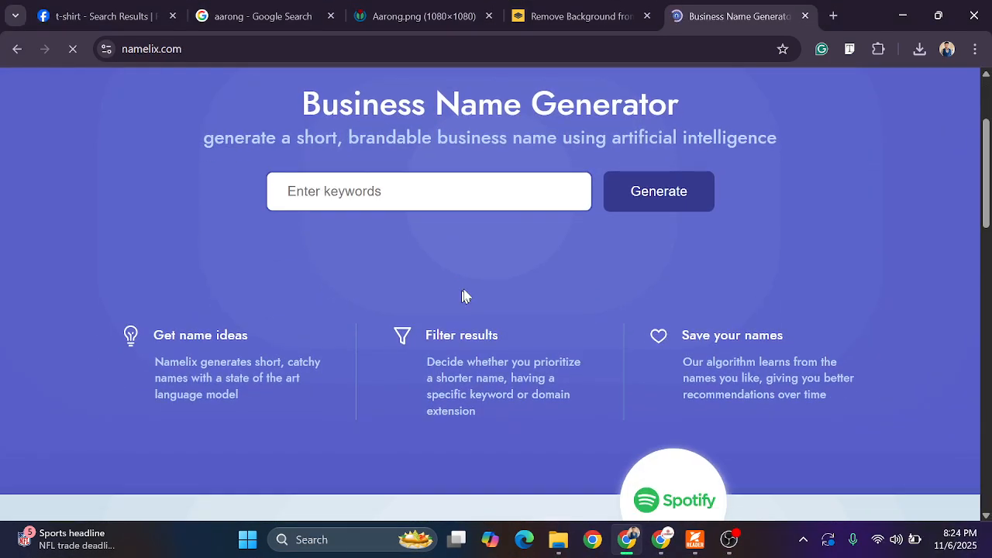
{"action": "left_click", "coordinate": [316, 204]}
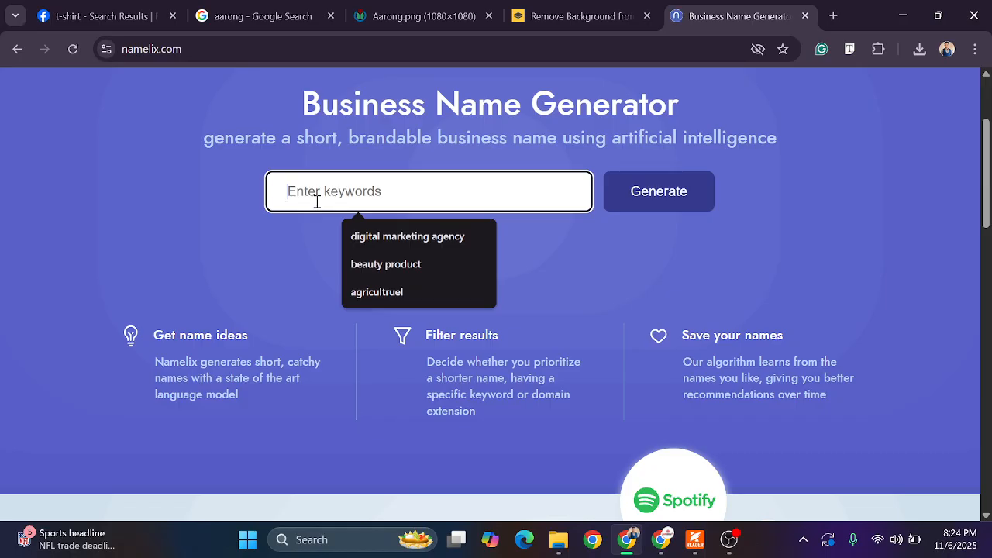
{"action": "left_click", "coordinate": [414, 236]}
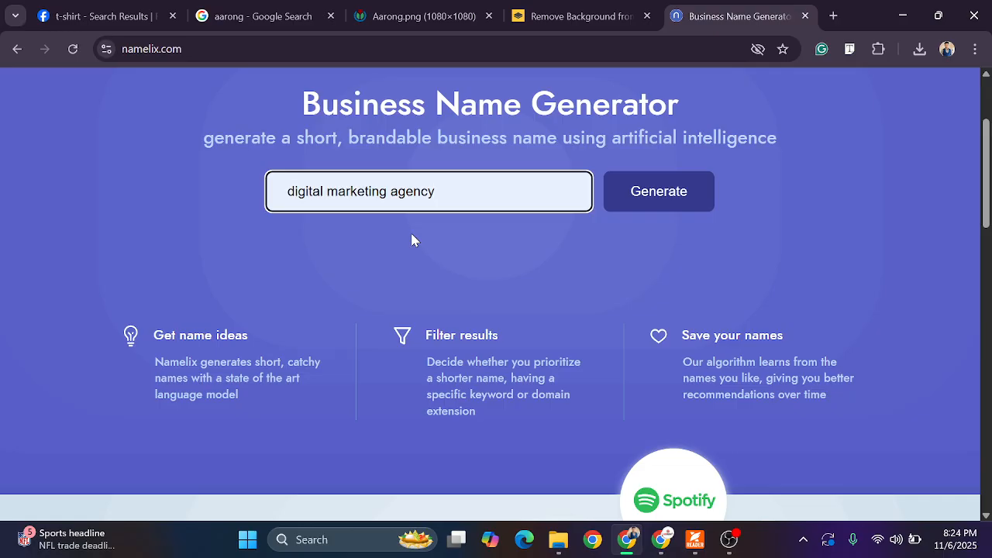
{"action": "key", "text": "ctrl+shift+Left"}
{"action": "key", "text": "ctrl+shift+Left"}
{"action": "key", "text": "ctrl+shift+Left"}
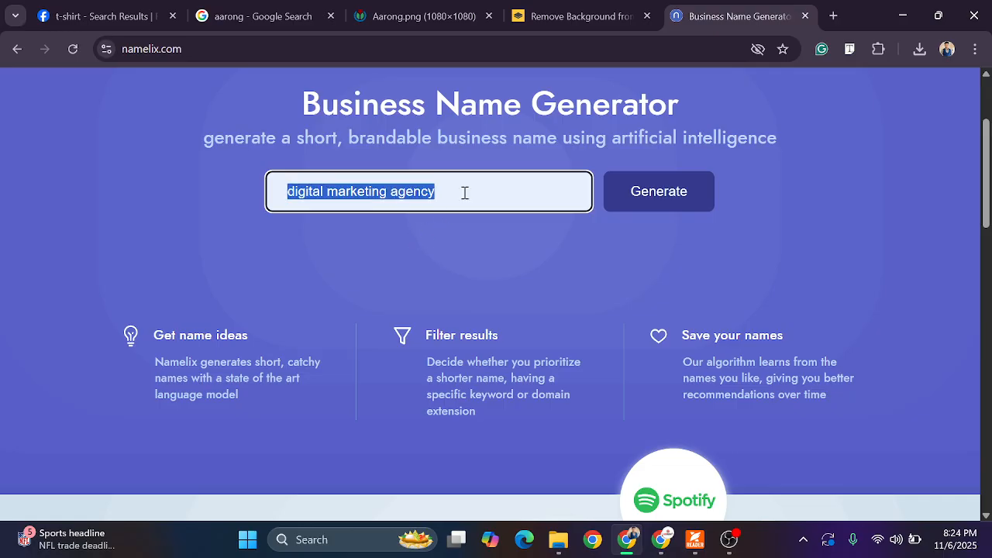
{"action": "left_click", "coordinate": [465, 193]}
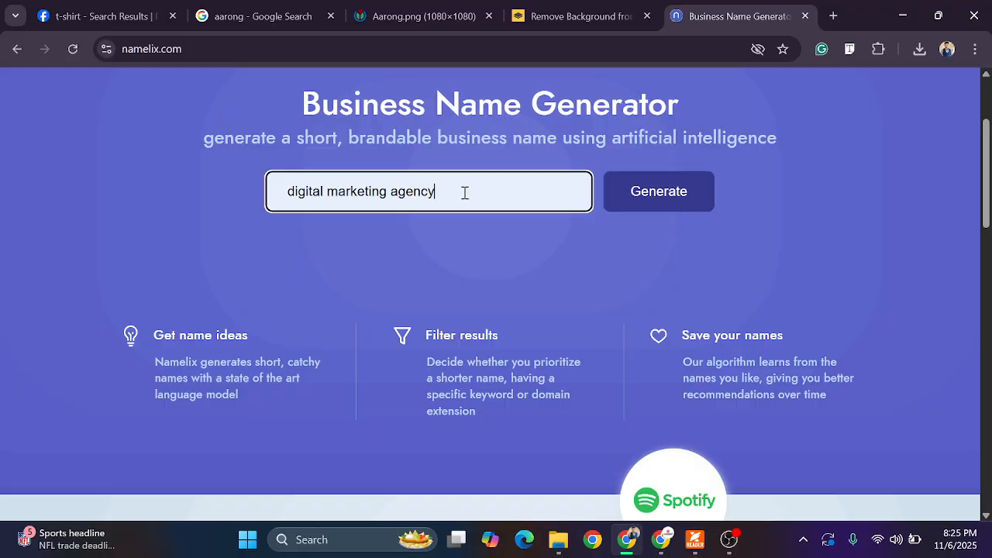
{"action": "left_click", "coordinate": [644, 189]}
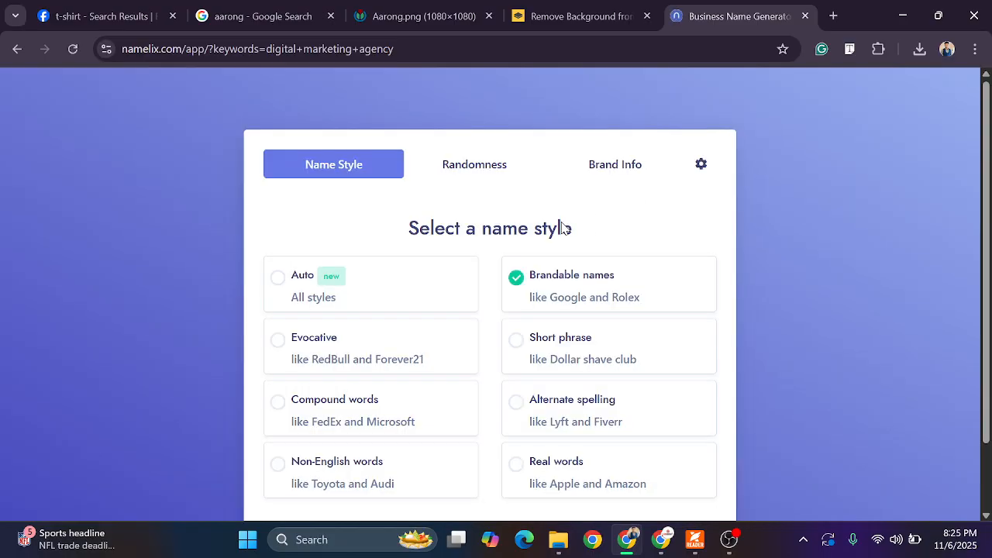
Generate the business names with the Brandable names style, Medium randomness and no business description
{"action": "scroll", "coordinate": [558, 297], "scroll_direction": "down", "scroll_amount": 1}
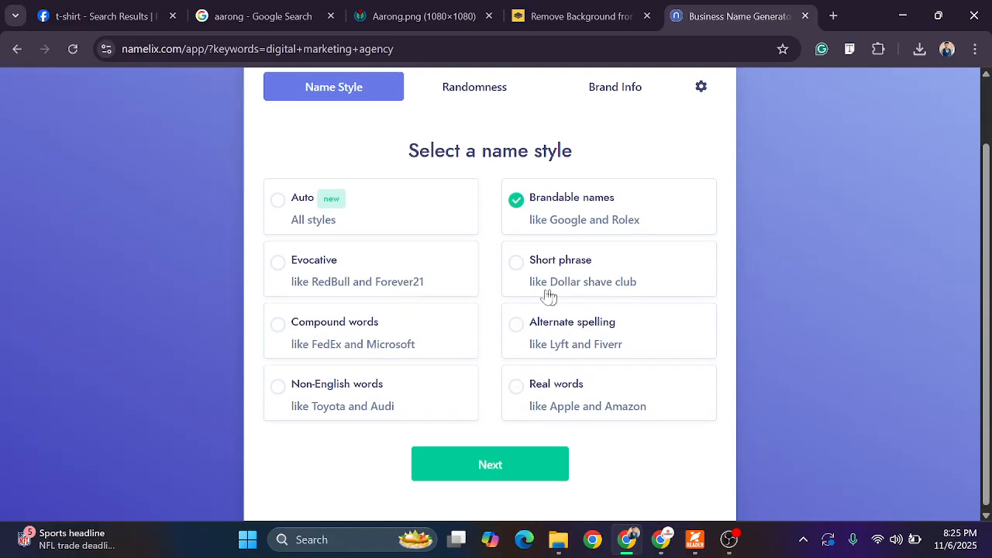
{"action": "scroll", "coordinate": [567, 272], "scroll_direction": "down", "scroll_amount": 1}
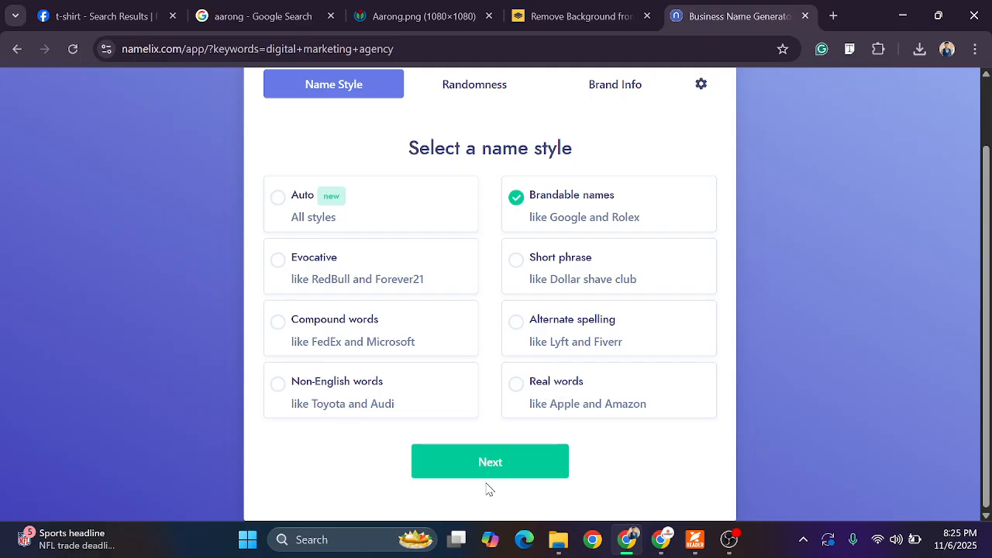
{"action": "left_click", "coordinate": [515, 467]}
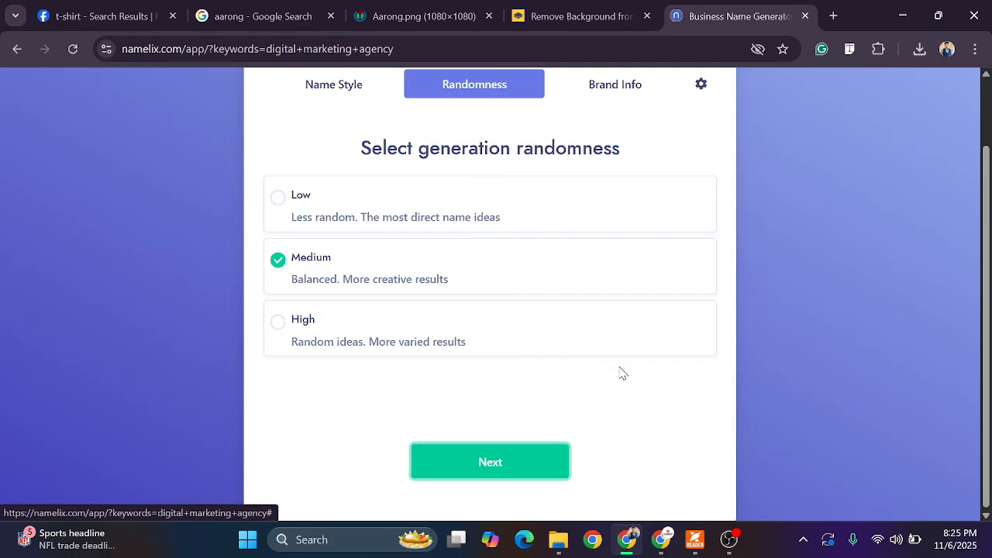
{"action": "scroll", "coordinate": [519, 300], "scroll_direction": "up", "scroll_amount": 1}
{"action": "scroll", "coordinate": [337, 333], "scroll_direction": "down", "scroll_amount": 1}
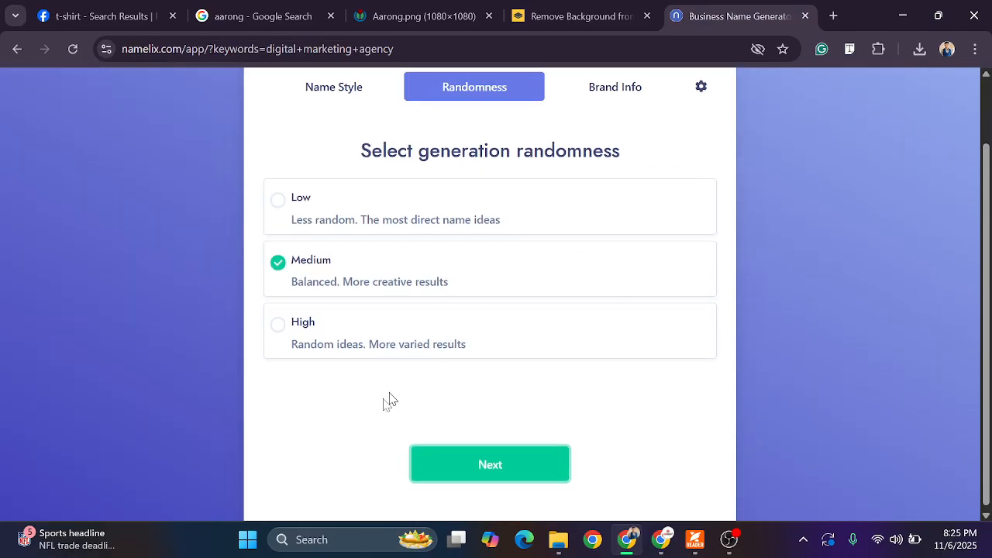
{"action": "left_click", "coordinate": [491, 472]}
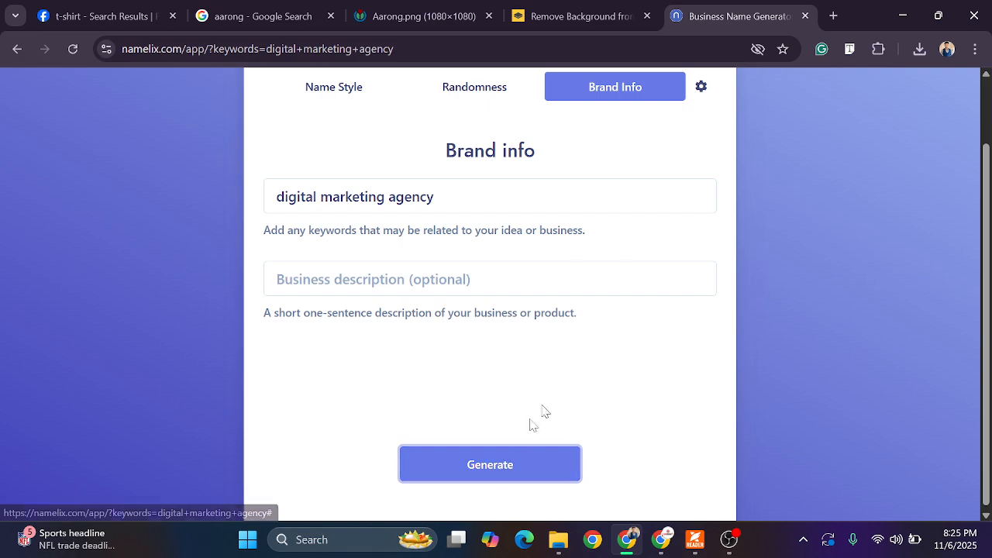
{"action": "left_click", "coordinate": [537, 462]}
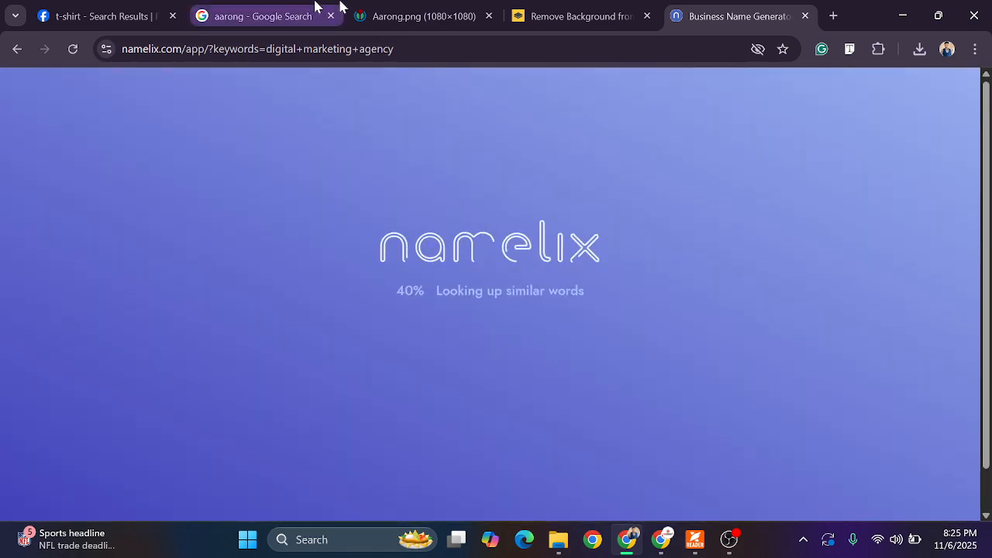
Switch to the Google Meet call and mute two individual participants for everyone
{"action": "mouse_move", "coordinate": [660, 536]}
{"action": "left_click", "coordinate": [580, 479]}
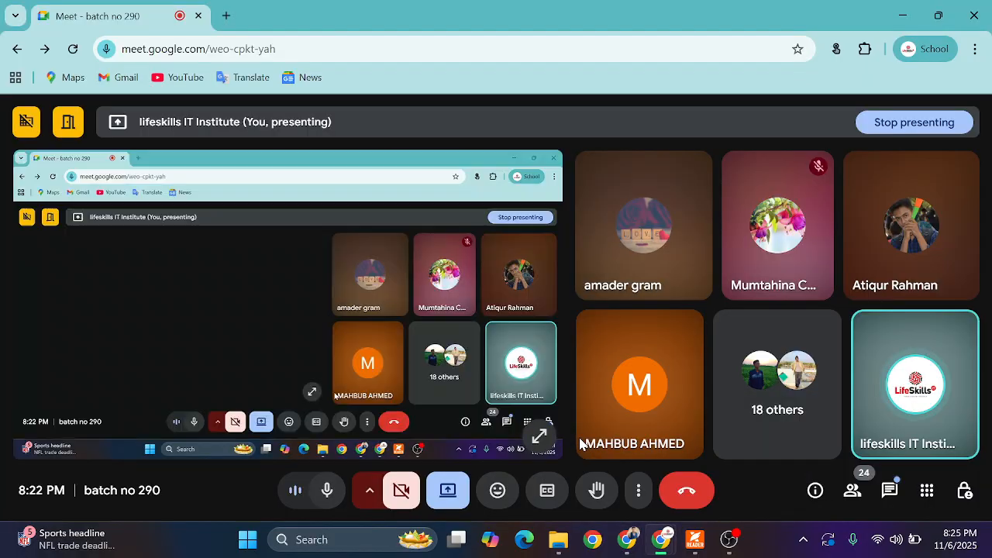
{"action": "left_click", "coordinate": [644, 225]}
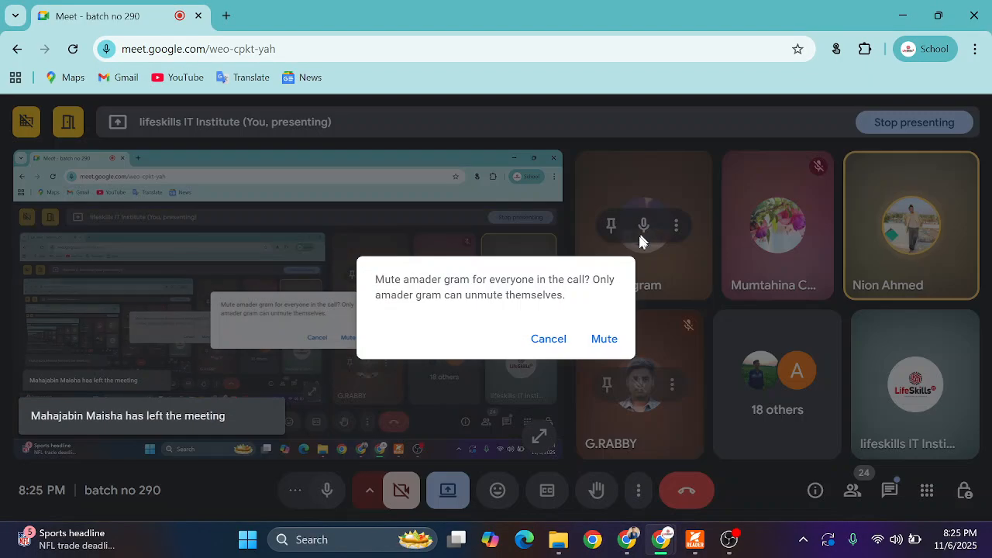
{"action": "left_click", "coordinate": [602, 338]}
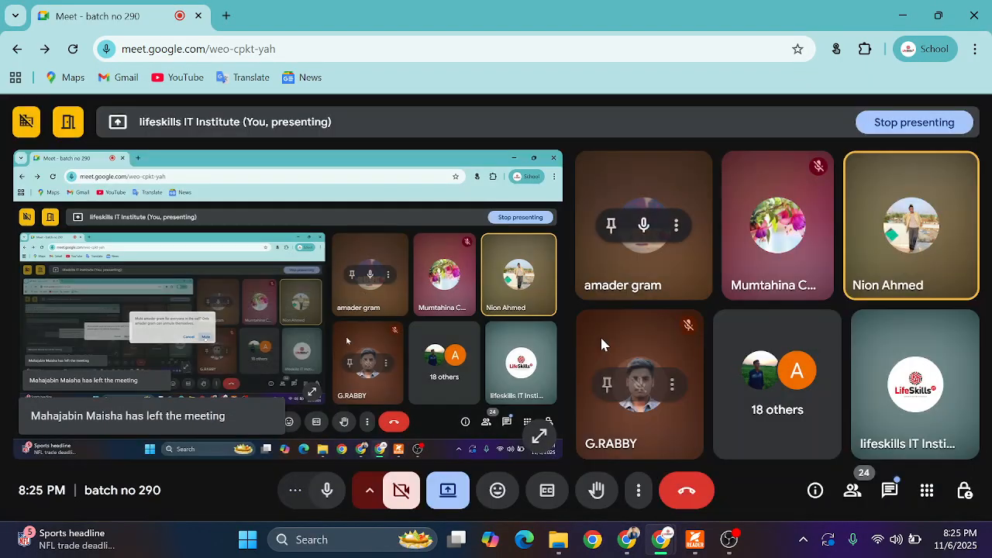
{"action": "left_click", "coordinate": [912, 226]}
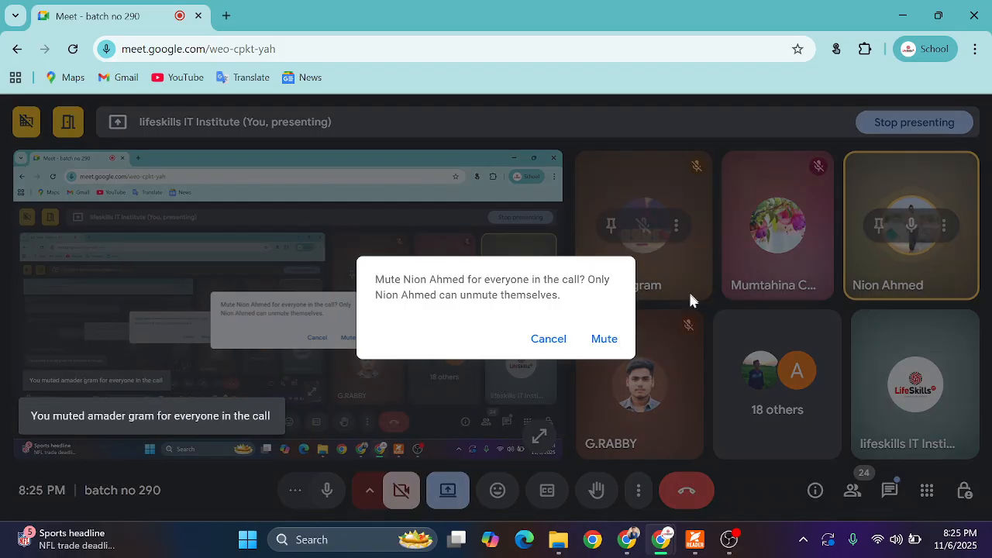
{"action": "left_click", "coordinate": [603, 338]}
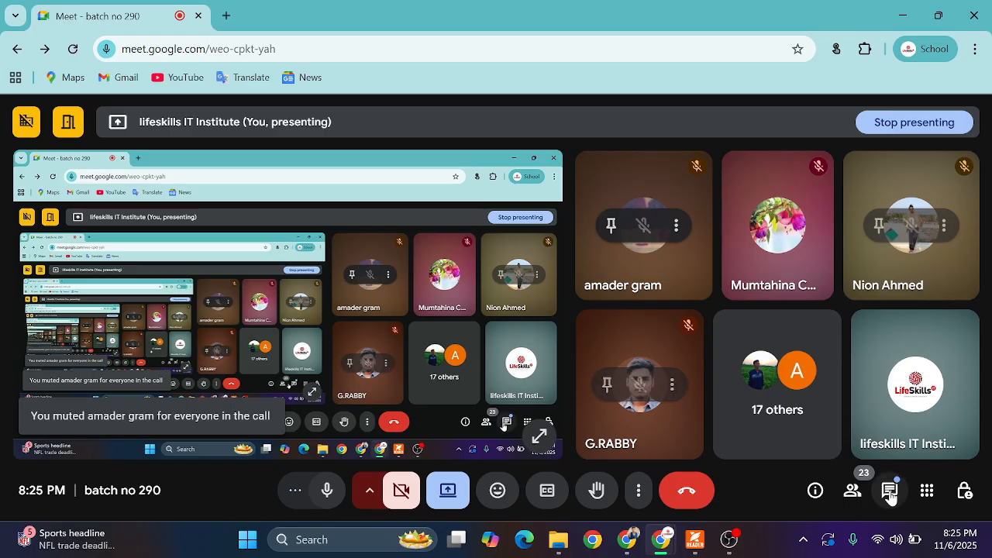
Mute all contributors in the meeting at once and close the participant list
{"action": "left_click", "coordinate": [853, 491]}
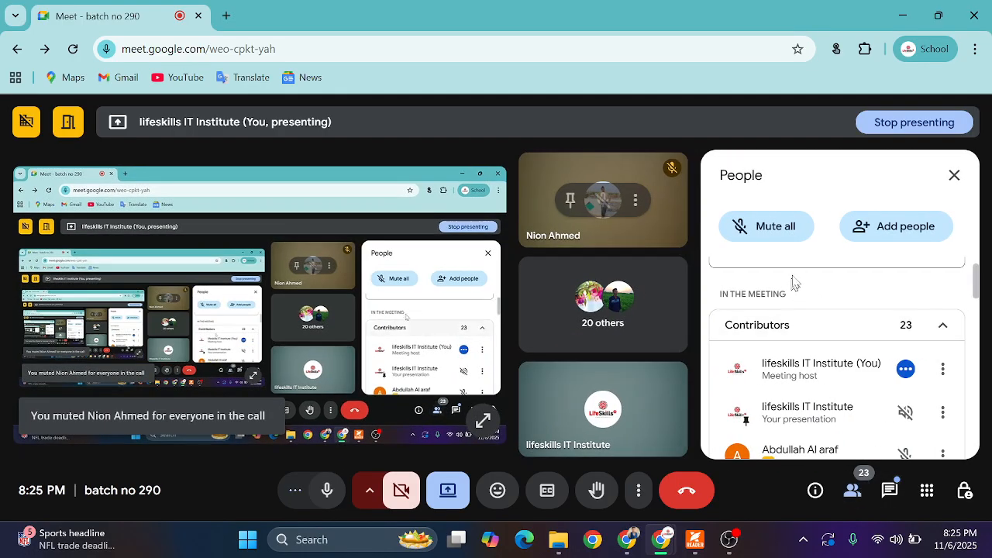
{"action": "left_click", "coordinate": [785, 229]}
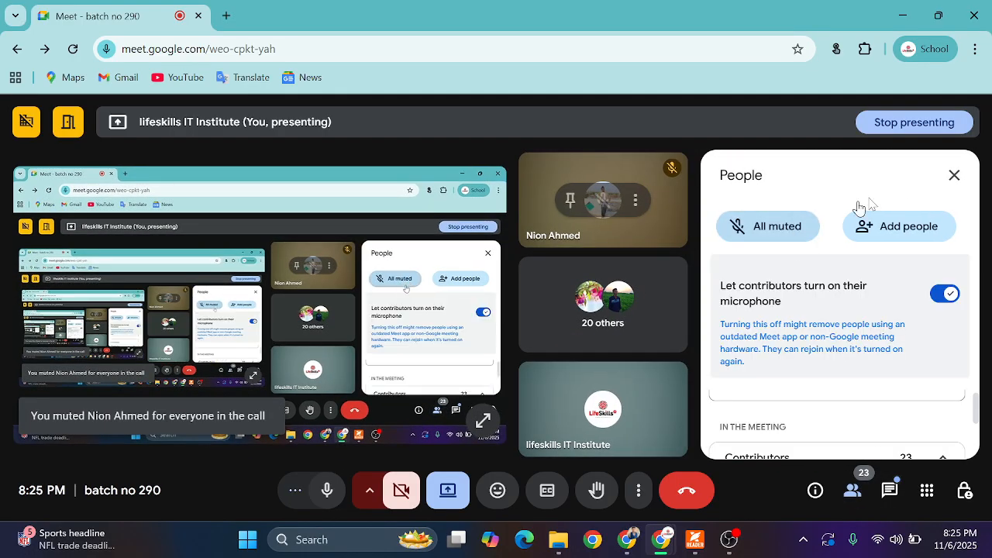
{"action": "left_click", "coordinate": [954, 175]}
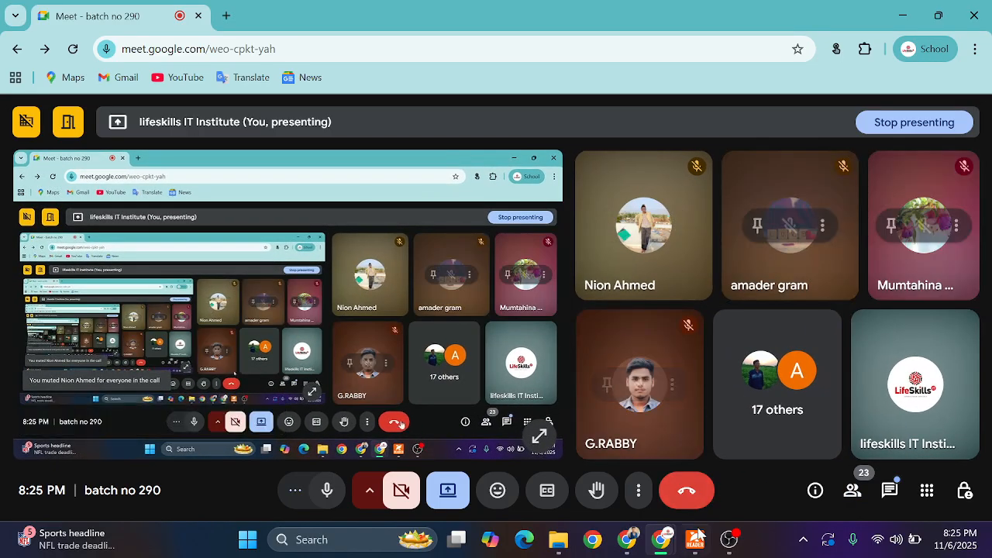
Glance at facebook marketing.pdf in Foxit PDF Reader, and return to Namelix in Chrome to browse the generated names and logos
{"action": "left_click", "coordinate": [696, 540]}
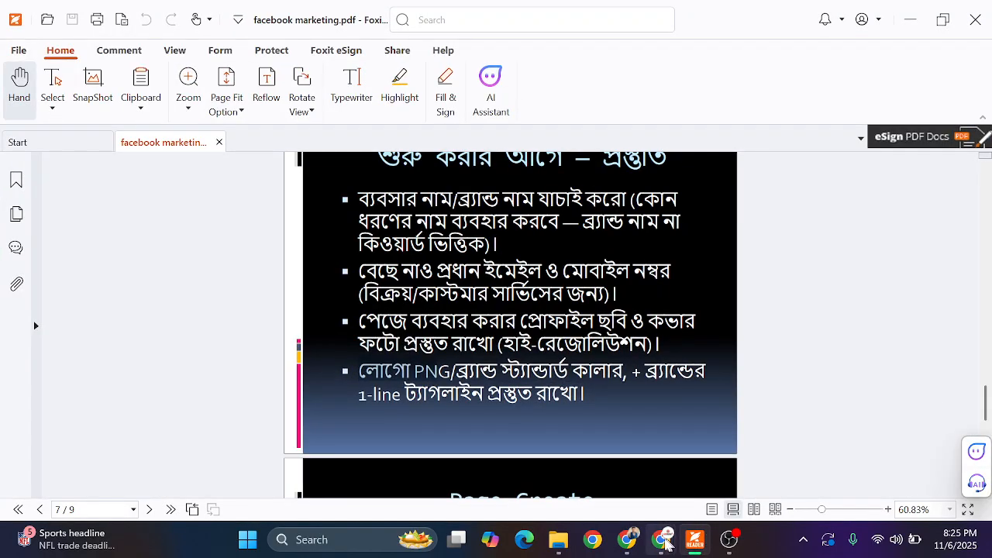
{"action": "left_click", "coordinate": [628, 540]}
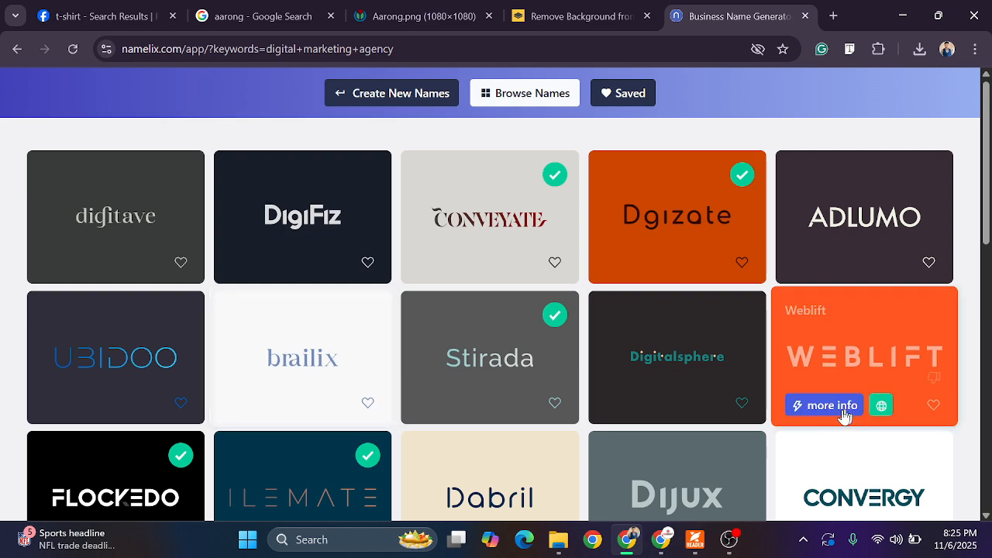
{"action": "scroll", "coordinate": [572, 381], "scroll_direction": "down", "scroll_amount": 3}
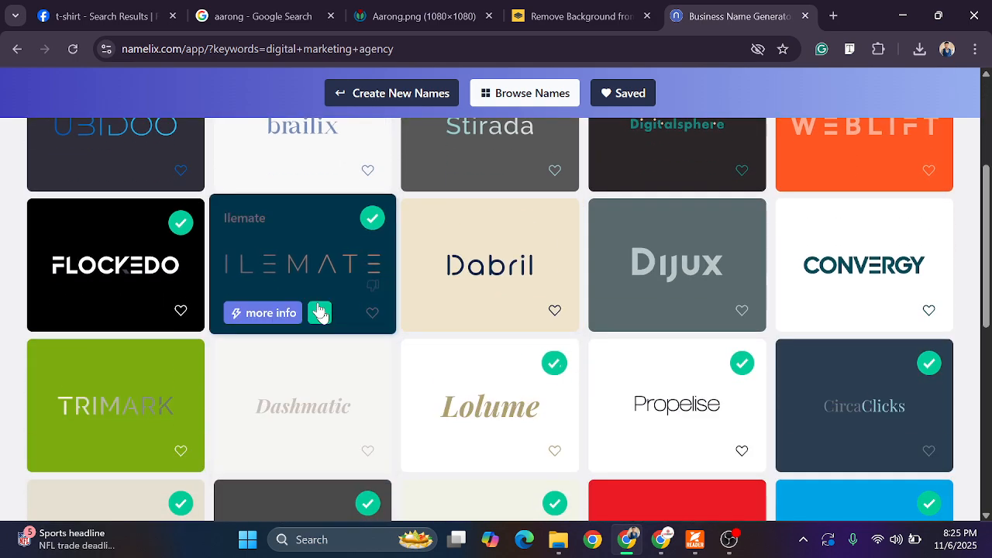
{"action": "scroll", "coordinate": [659, 318], "scroll_direction": "up", "scroll_amount": 3}
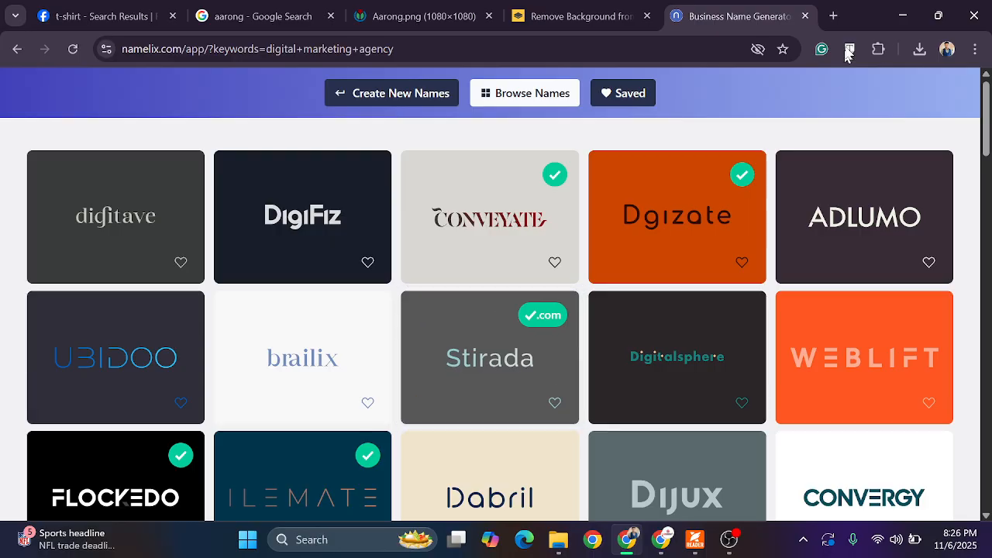
Open the trainer's personal portfolio website in a new tab using its .com domain
{"action": "left_click", "coordinate": [833, 16]}
{"action": "left_click", "coordinate": [679, 51]}
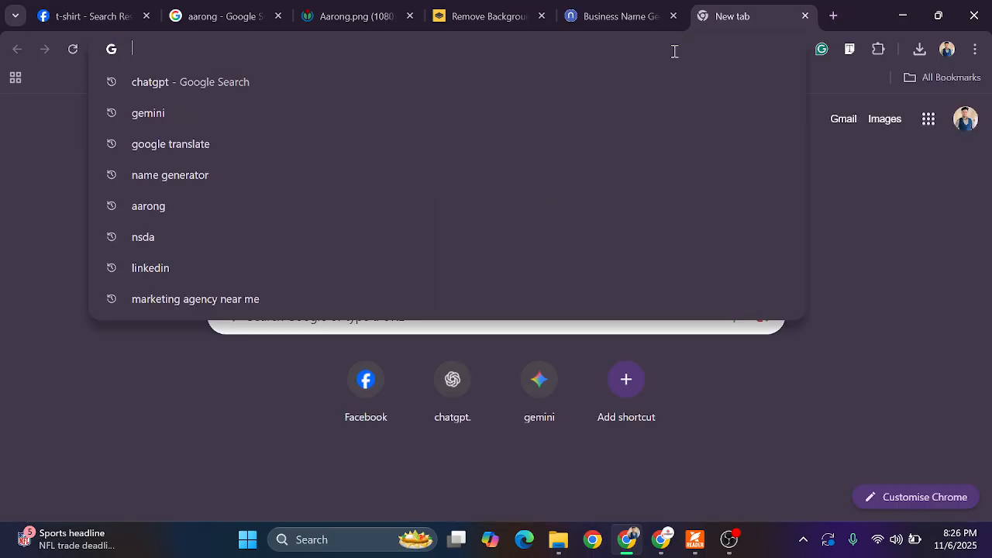
{"action": "type", "text": "mhmahedi"}
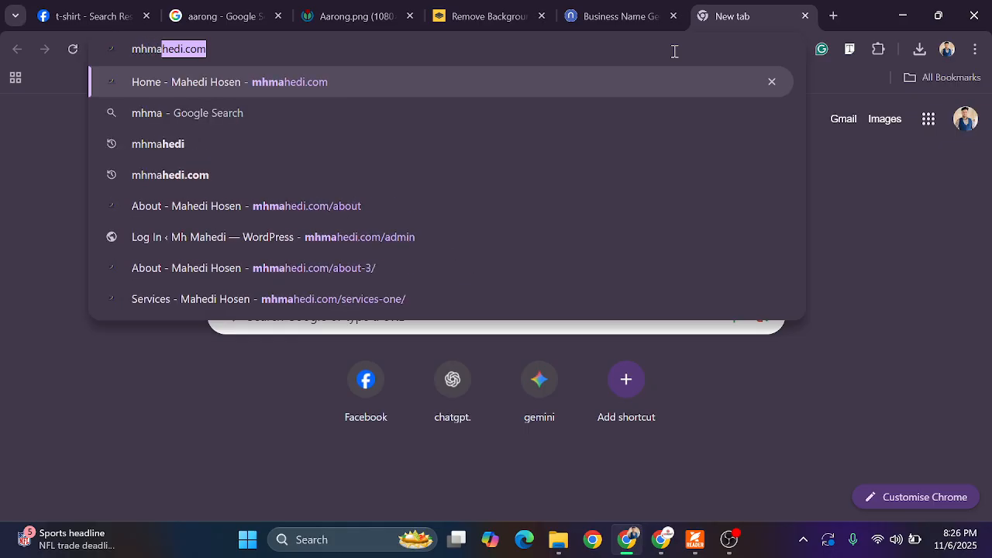
{"action": "type", "text": ".com"}
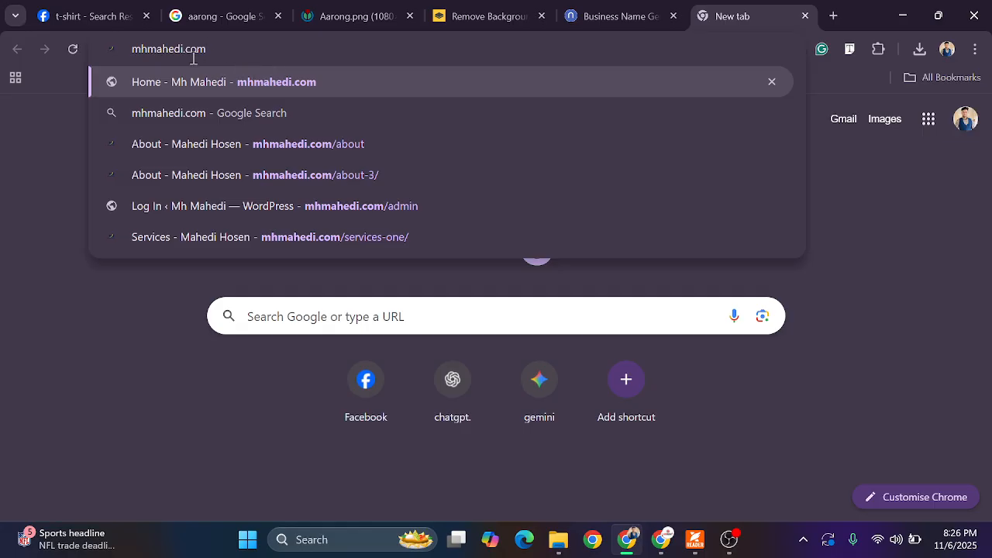
{"action": "left_click_drag", "start_coordinate": [181, 51], "coordinate": [111, 61]}
{"action": "left_click", "coordinate": [259, 55]}
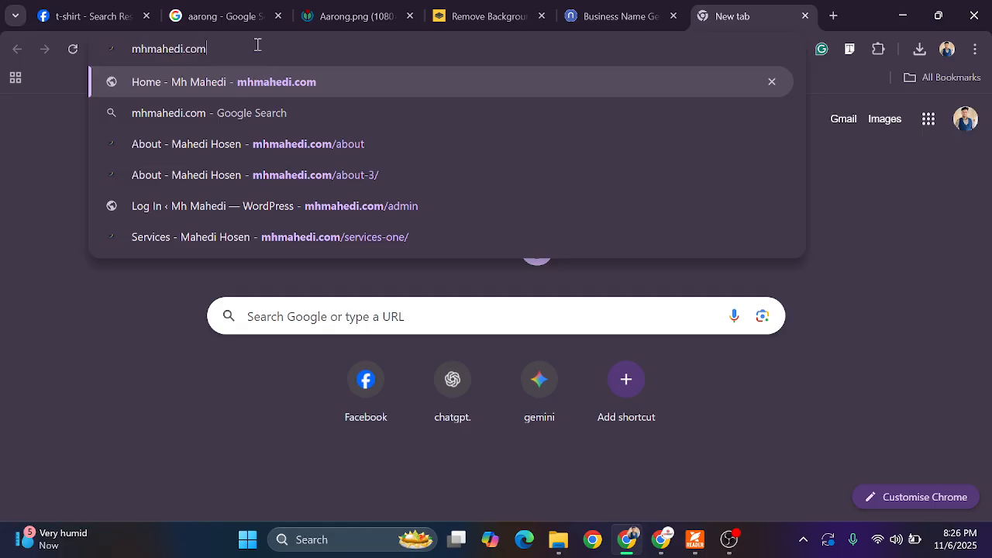
{"action": "key", "text": "Return"}
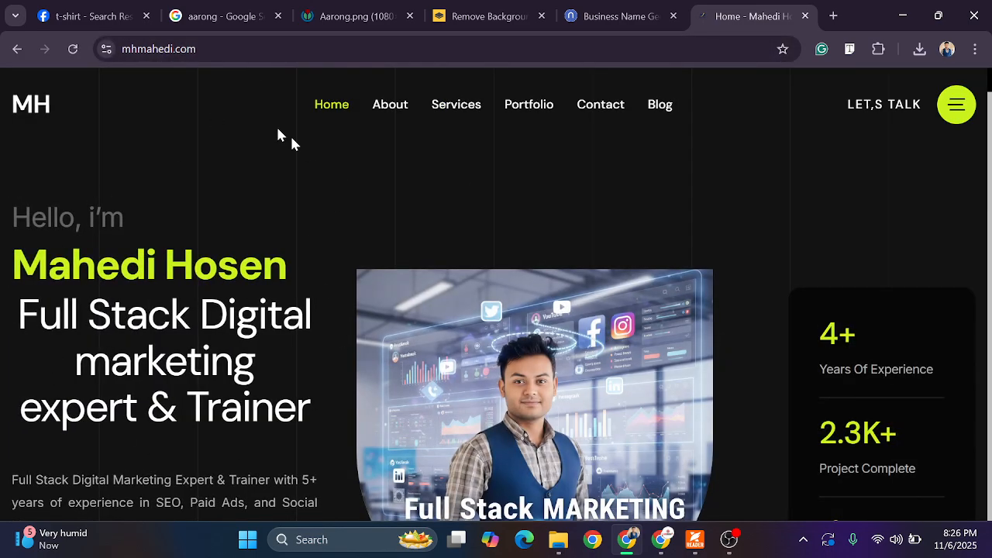
Highlight the name part and the full web address of the portfolio site to point out the domain, and clear the selection
{"action": "left_click", "coordinate": [222, 49]}
{"action": "left_click", "coordinate": [252, 52]}
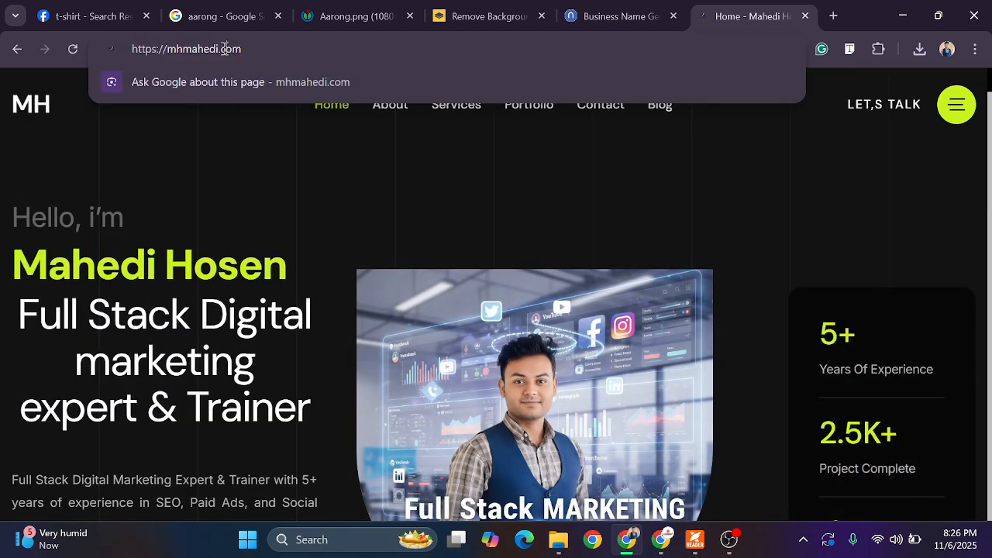
{"action": "left_click_drag", "start_coordinate": [221, 54], "coordinate": [132, 49]}
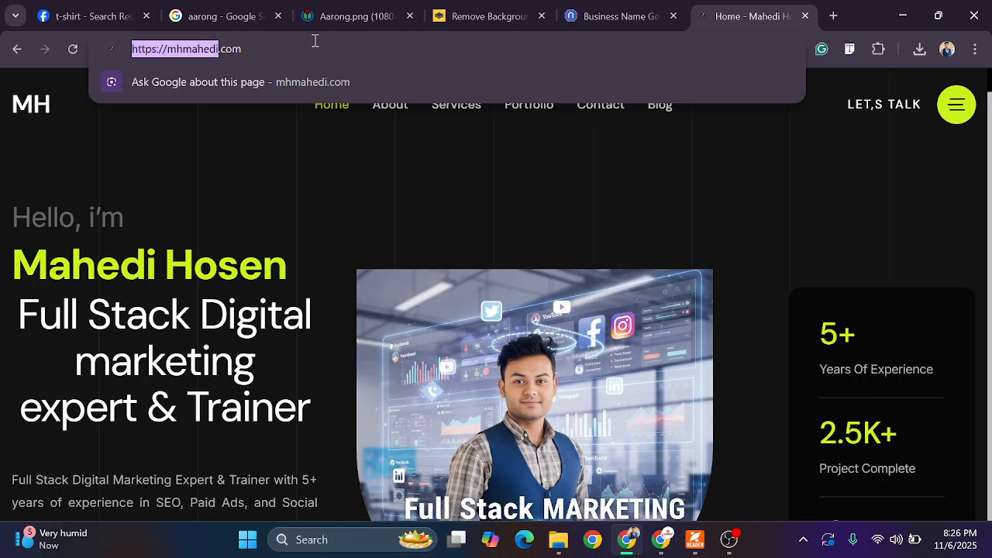
{"action": "left_click", "coordinate": [315, 52]}
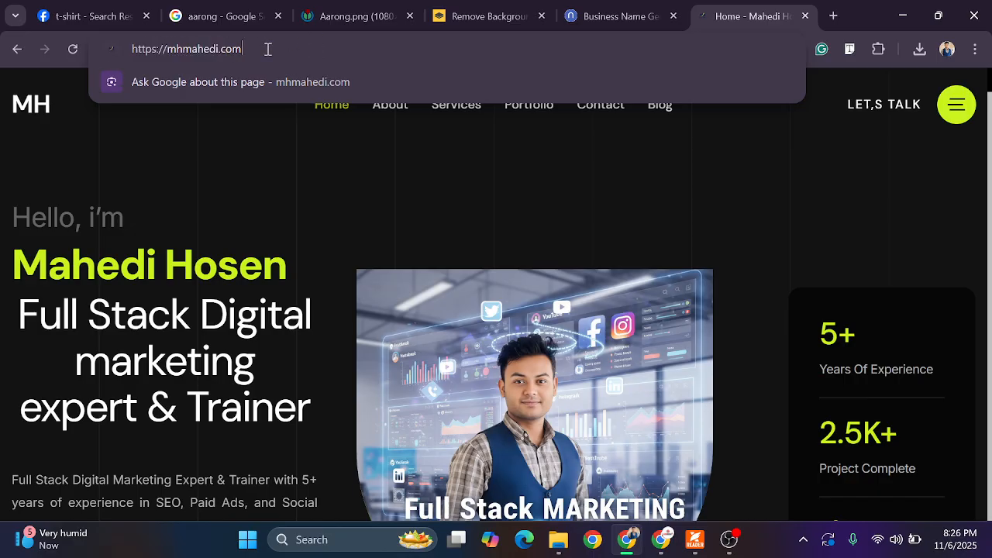
{"action": "left_click_drag", "start_coordinate": [269, 49], "coordinate": [132, 48]}
{"action": "left_click", "coordinate": [273, 49]}
{"action": "left_click", "coordinate": [310, 172]}
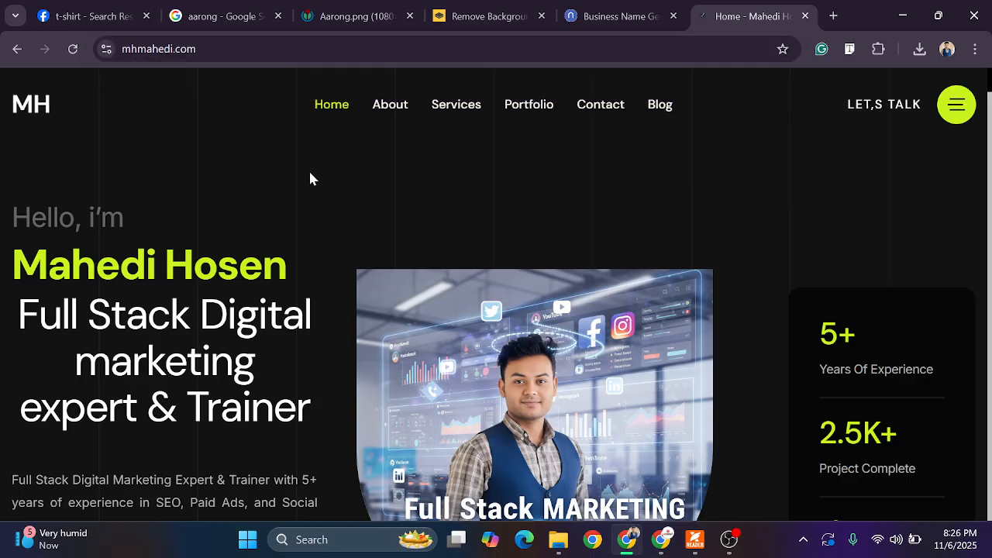
Compare the Namelix name results with the Aarong.png logo image, ending back on the Namelix results
{"action": "left_click", "coordinate": [582, 15]}
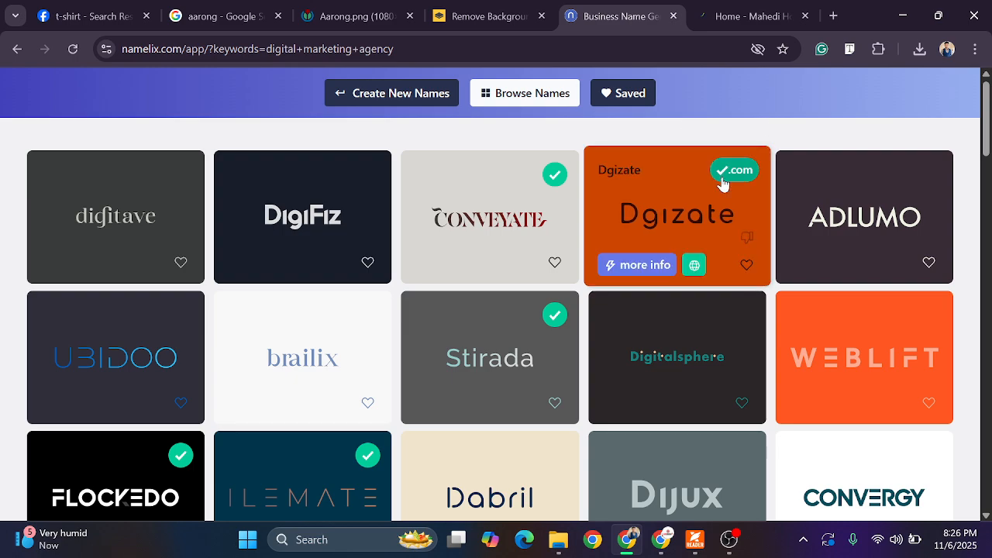
{"action": "left_click", "coordinate": [306, 8]}
{"action": "left_click", "coordinate": [537, 198]}
{"action": "left_click", "coordinate": [536, 198]}
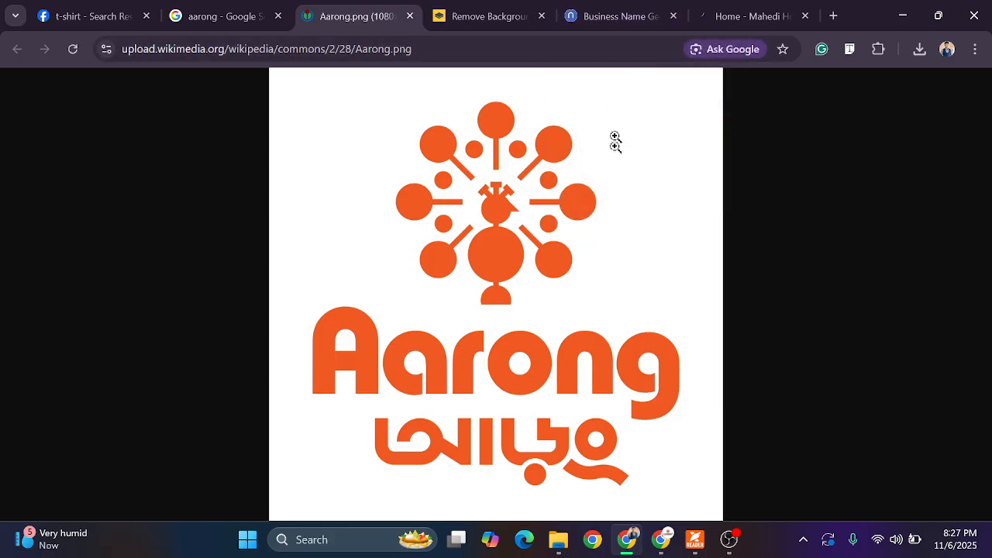
{"action": "left_click", "coordinate": [605, 12]}
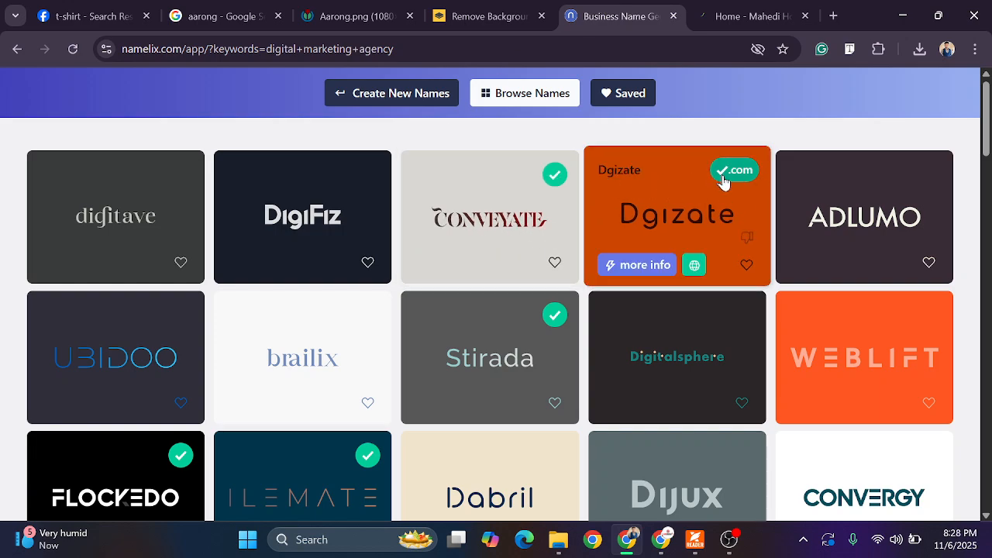
Examine the generated digital marketing agency names and logos, checking which ones have an available .com domain
{"action": "scroll", "coordinate": [710, 238], "scroll_direction": "down", "scroll_amount": 1}
{"action": "scroll", "coordinate": [501, 279], "scroll_direction": "down", "scroll_amount": 1}
{"action": "scroll", "coordinate": [520, 261], "scroll_direction": "down", "scroll_amount": 1}
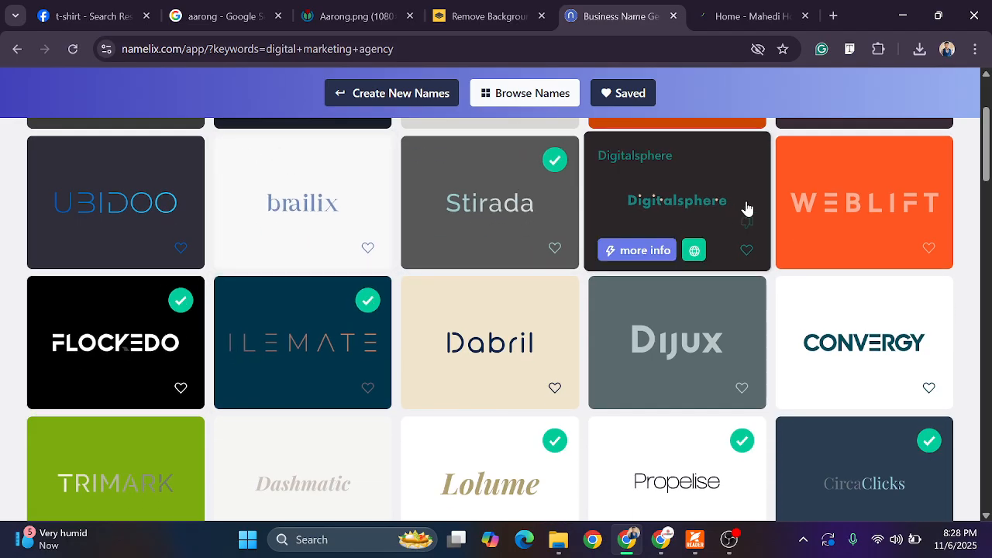
{"action": "scroll", "coordinate": [687, 256], "scroll_direction": "down", "scroll_amount": 2}
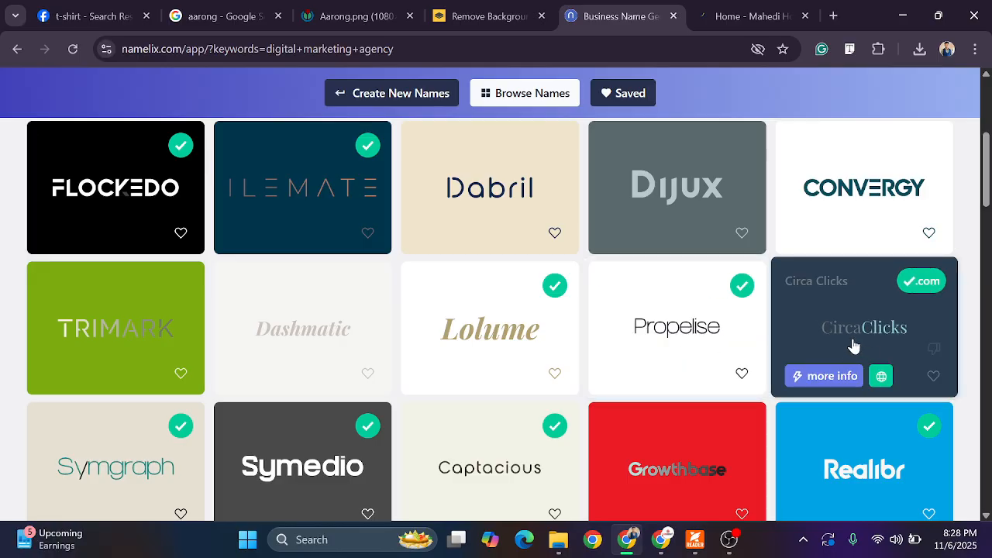
{"action": "scroll", "coordinate": [873, 328], "scroll_direction": "down", "scroll_amount": 1}
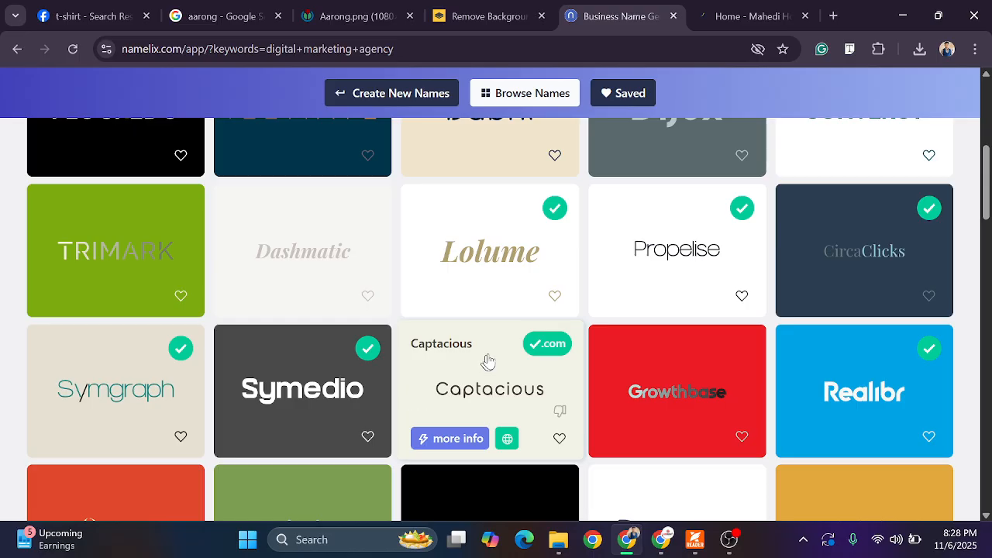
{"action": "scroll", "coordinate": [301, 400], "scroll_direction": "down", "scroll_amount": 1}
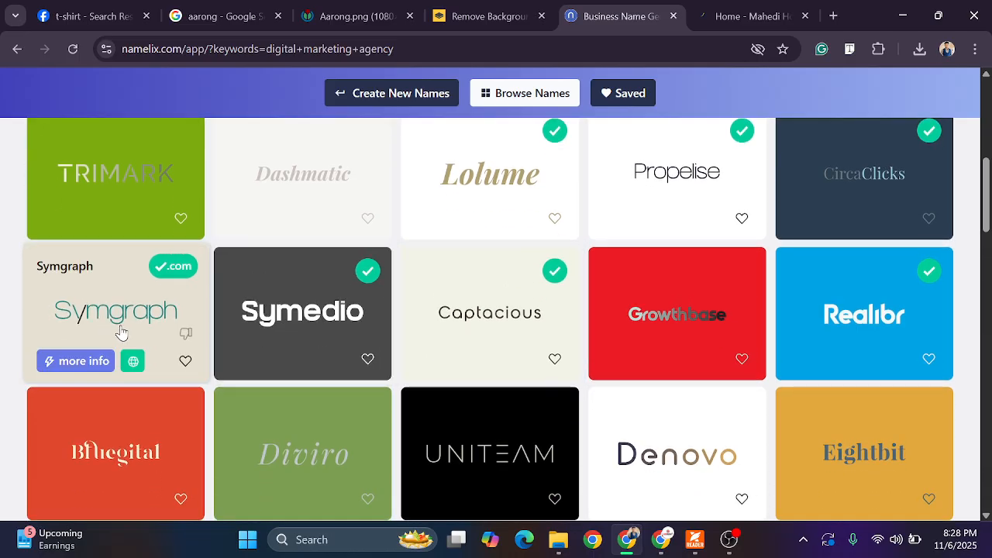
{"action": "scroll", "coordinate": [135, 304], "scroll_direction": "down", "scroll_amount": 3}
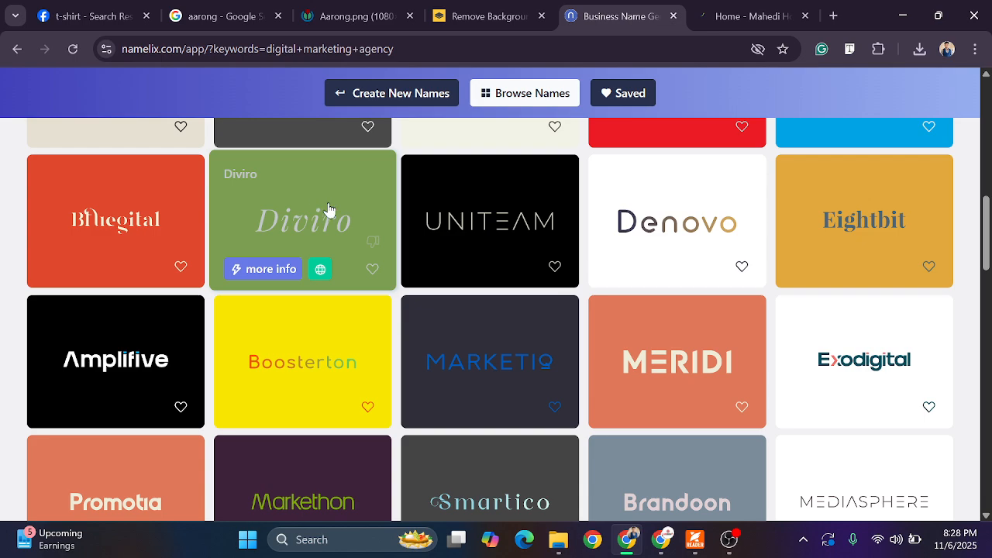
{"action": "scroll", "coordinate": [441, 328], "scroll_direction": "down", "scroll_amount": 6}
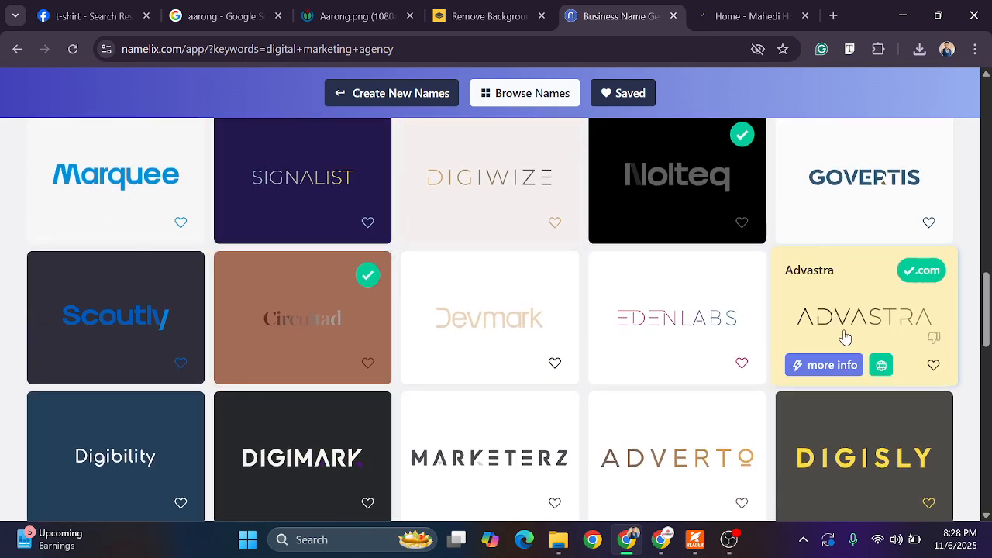
{"action": "scroll", "coordinate": [798, 337], "scroll_direction": "down", "scroll_amount": 5}
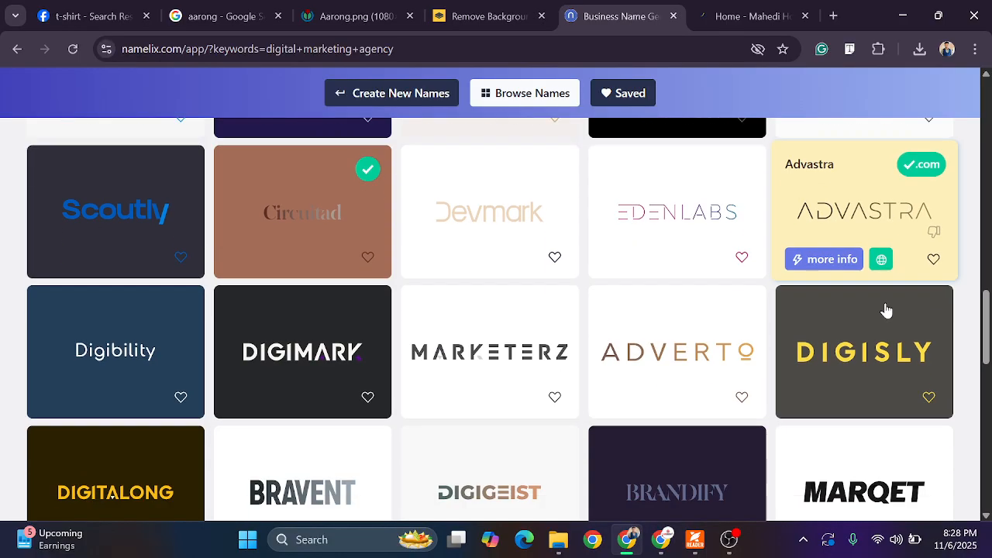
{"action": "scroll", "coordinate": [613, 401], "scroll_direction": "down", "scroll_amount": 5}
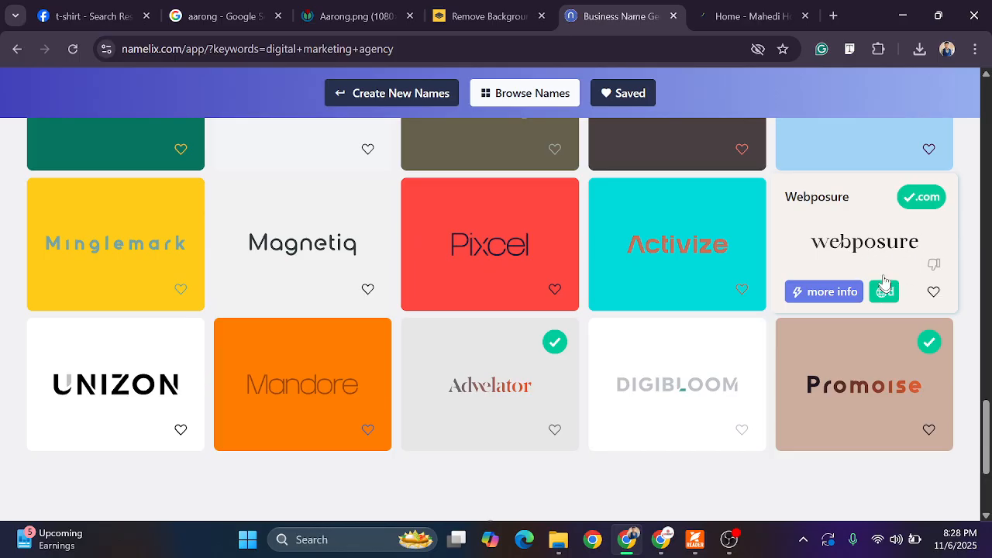
{"action": "scroll", "coordinate": [488, 333], "scroll_direction": "down", "scroll_amount": 1}
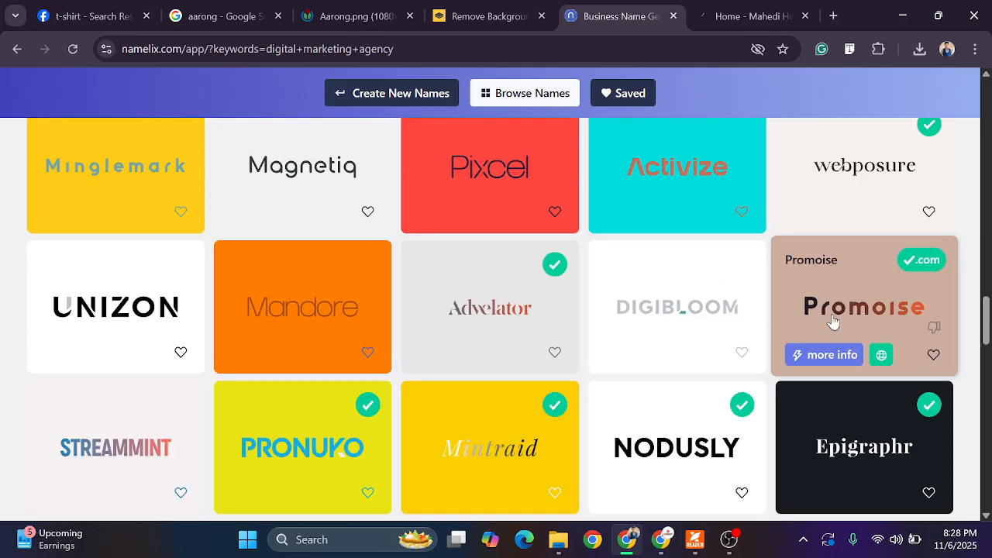
{"action": "scroll", "coordinate": [833, 321], "scroll_direction": "down", "scroll_amount": 1}
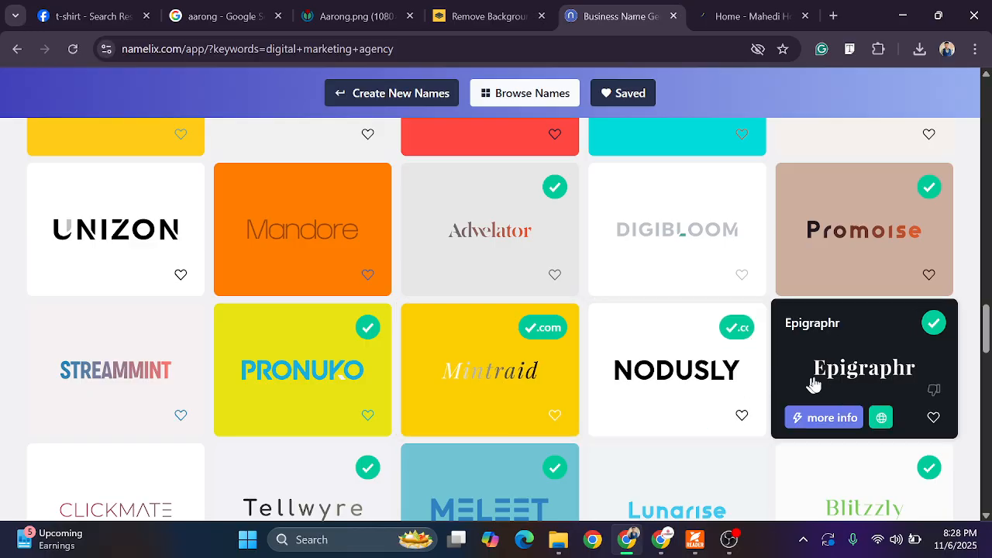
{"action": "scroll", "coordinate": [829, 376], "scroll_direction": "down", "scroll_amount": 2}
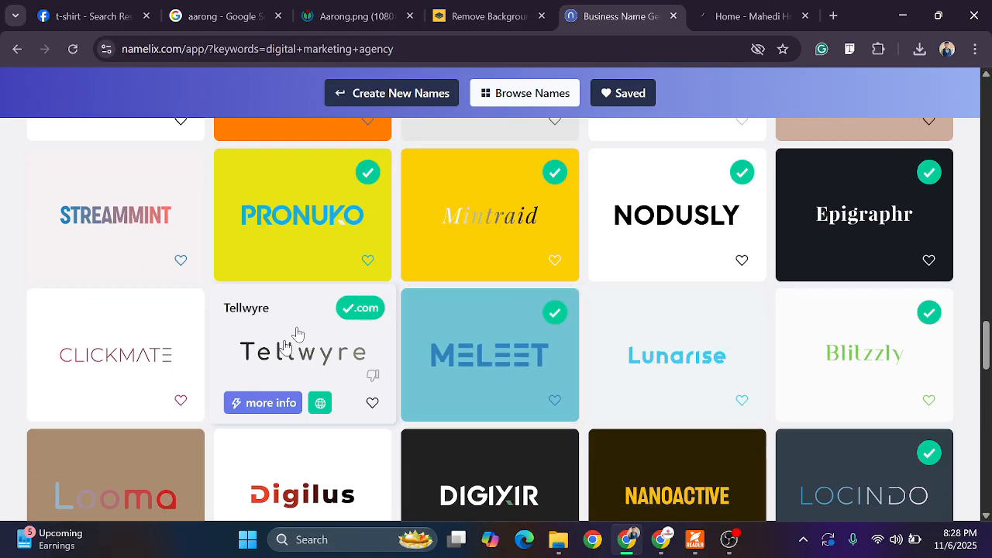
{"action": "scroll", "coordinate": [388, 284], "scroll_direction": "up", "scroll_amount": 1}
{"action": "scroll", "coordinate": [465, 345], "scroll_direction": "up", "scroll_amount": 3}
{"action": "scroll", "coordinate": [620, 321], "scroll_direction": "up", "scroll_amount": 4}
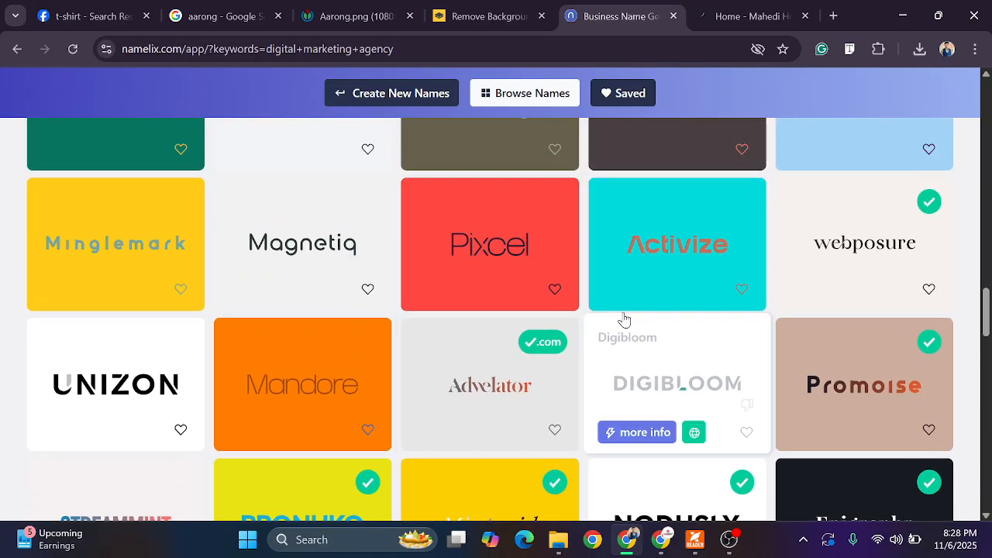
{"action": "scroll", "coordinate": [851, 262], "scroll_direction": "up", "scroll_amount": 5}
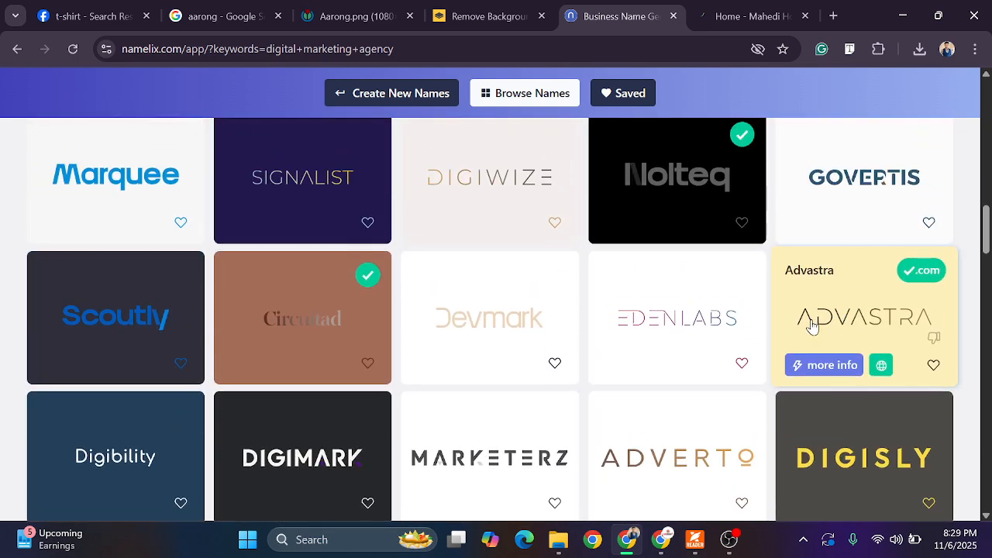
Open the Advastra logo in Brandmark and advance through its design carousel to the pink and orange swirl logo
{"action": "left_click", "coordinate": [813, 325]}
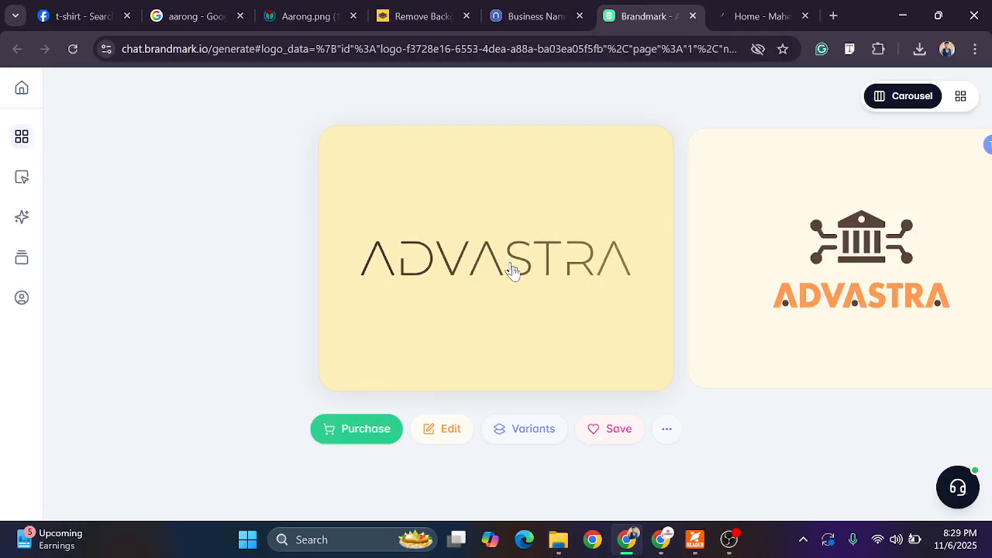
{"action": "left_click", "coordinate": [431, 434]}
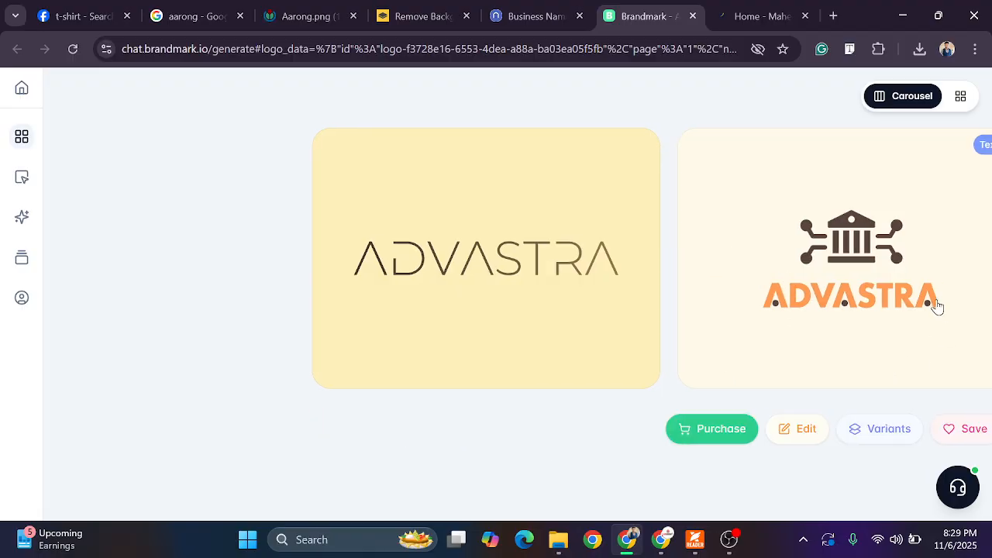
{"action": "left_click", "coordinate": [937, 305]}
{"action": "left_click", "coordinate": [793, 292]}
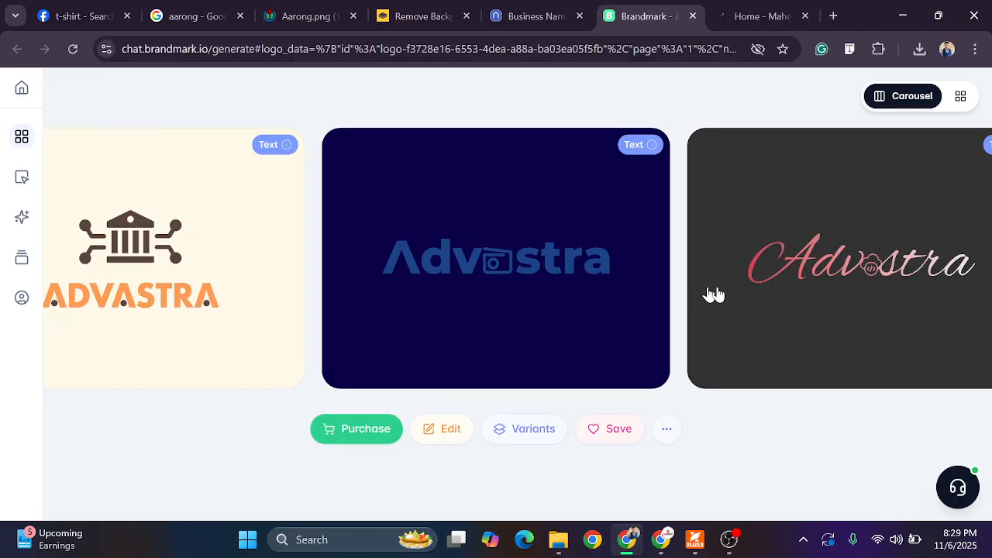
{"action": "left_click", "coordinate": [784, 295]}
{"action": "left_click", "coordinate": [868, 284]}
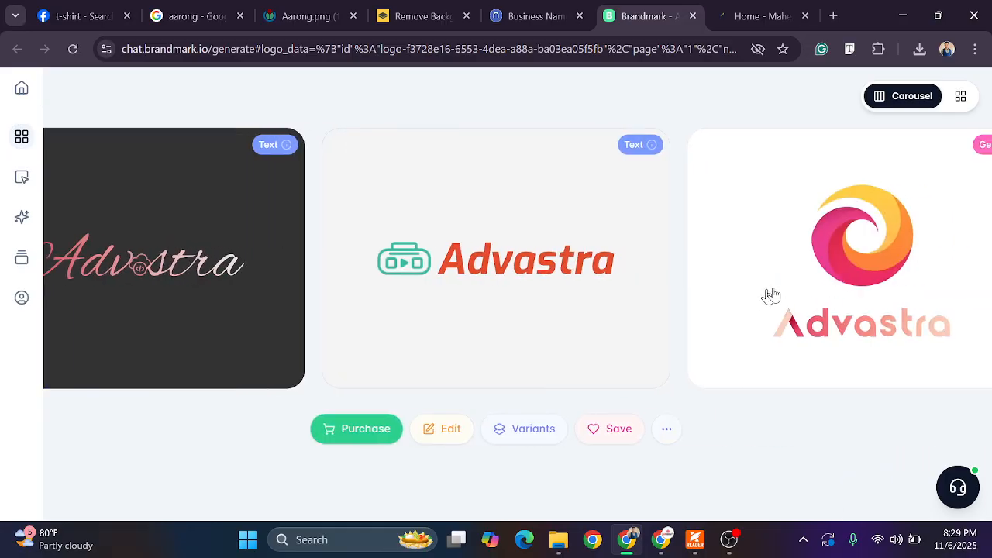
{"action": "left_click", "coordinate": [775, 293]}
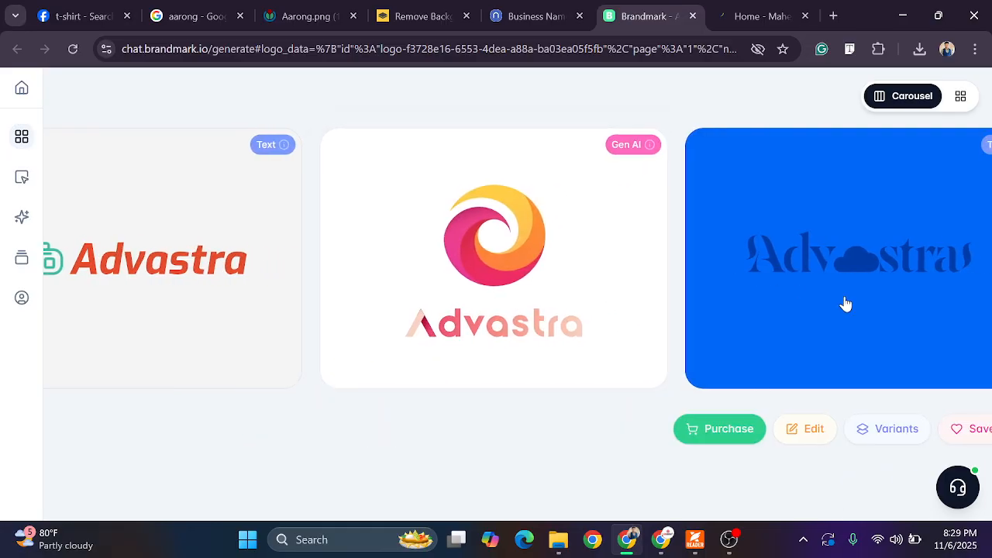
Browse further Advastra logo designs up to the one with a blue striped emblem on a dark navy background
{"action": "left_click", "coordinate": [844, 303]}
{"action": "left_click", "coordinate": [827, 281]}
{"action": "left_click", "coordinate": [828, 281]}
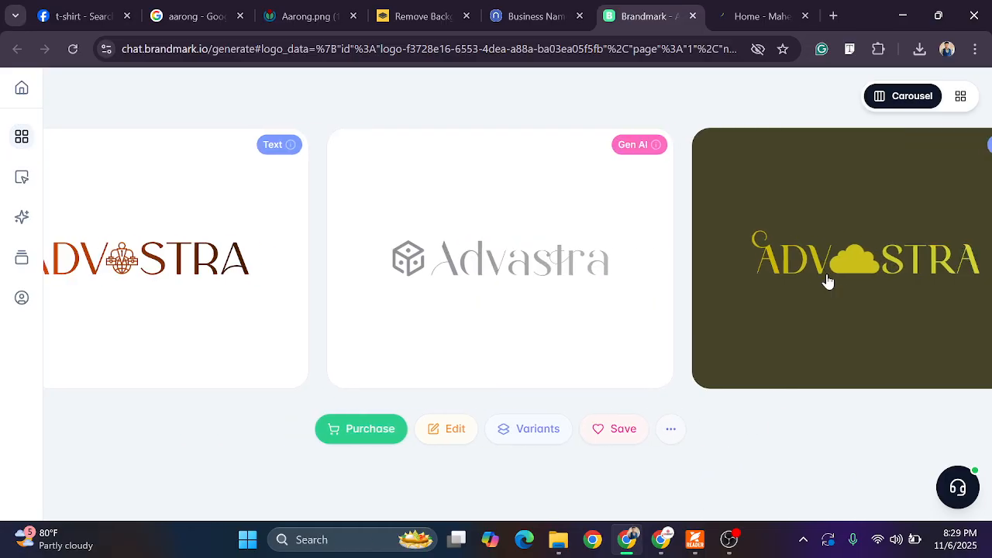
{"action": "left_click", "coordinate": [814, 311]}
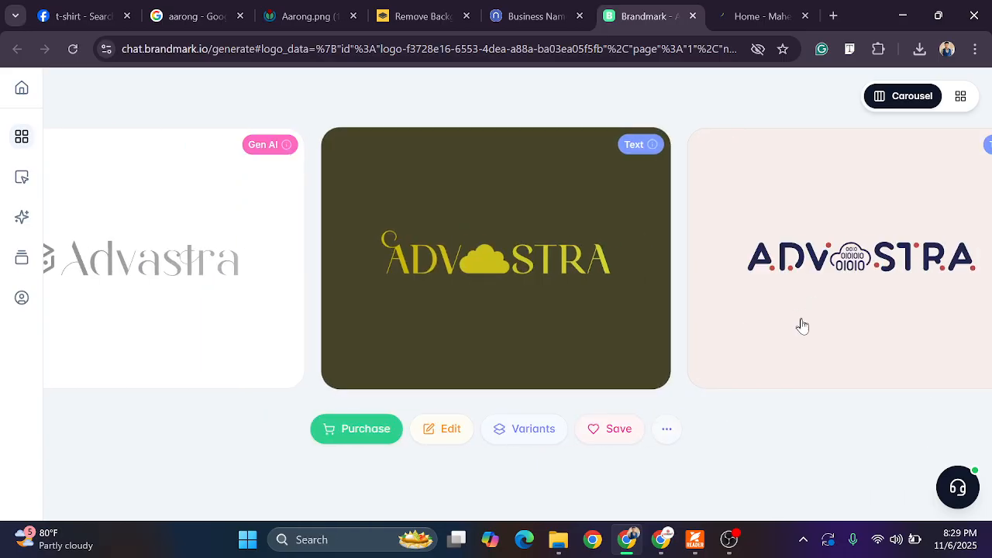
{"action": "left_click", "coordinate": [794, 324]}
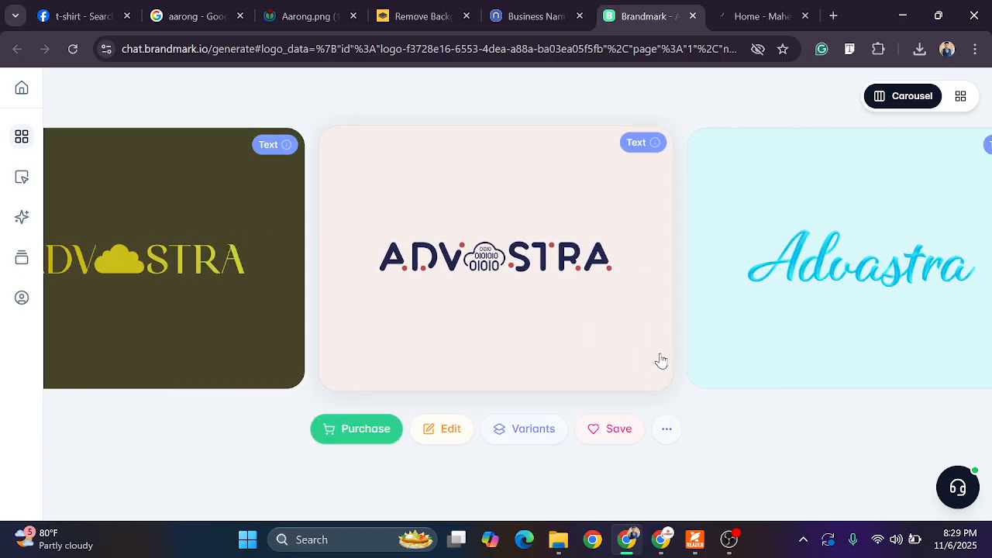
{"action": "left_click", "coordinate": [832, 258]}
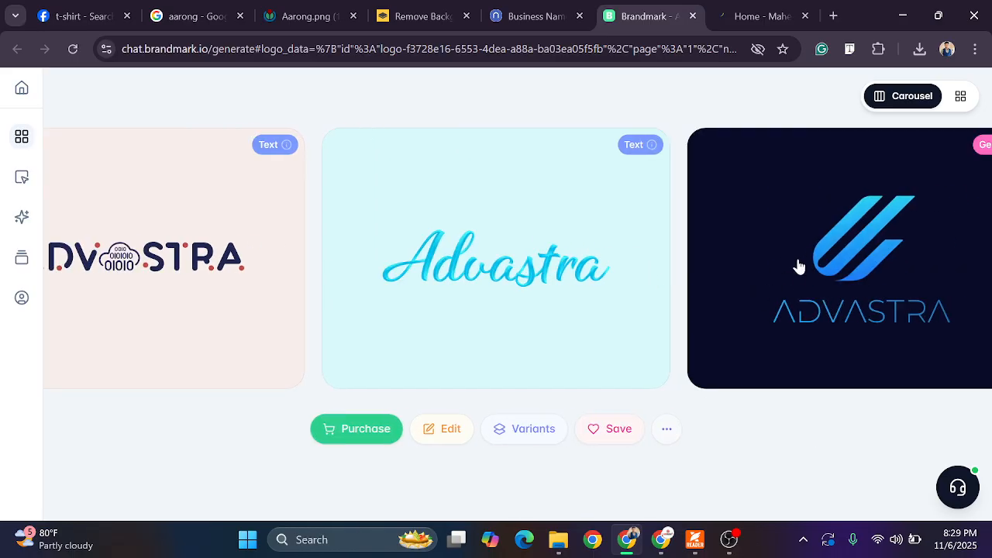
{"action": "left_click", "coordinate": [811, 240]}
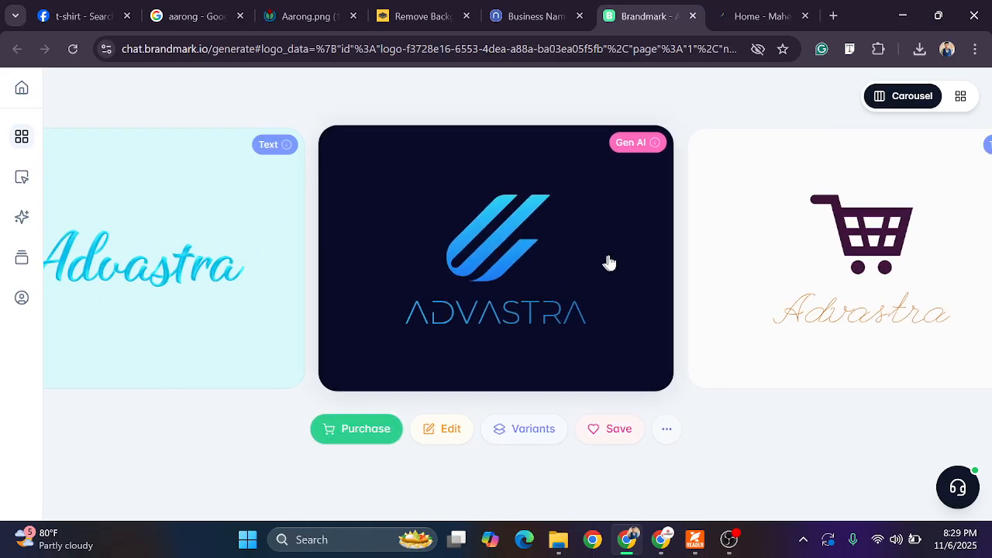
Open the preview of the blue striped Advastra logo and examine its mockups on T-shirts, packaging and phone screens
{"action": "left_click", "coordinate": [463, 301]}
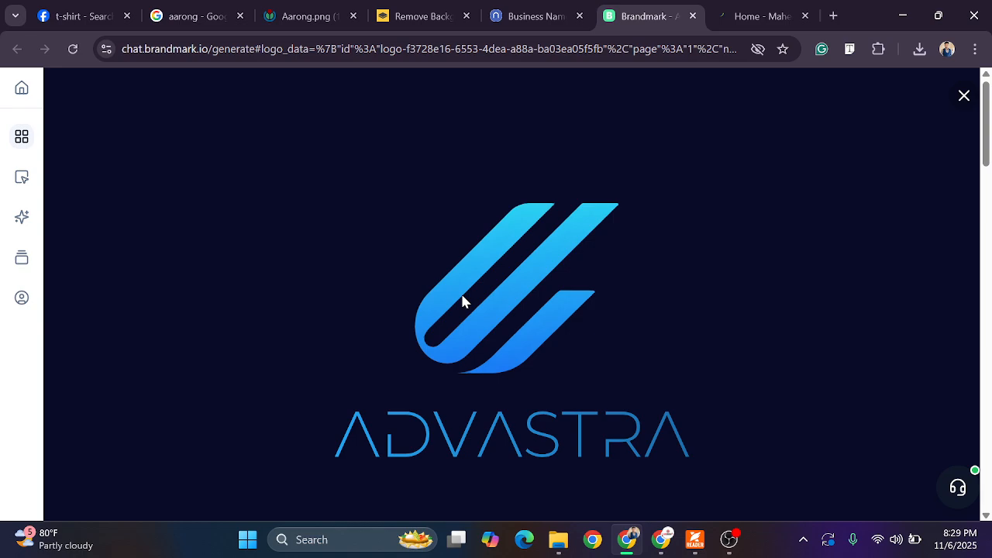
{"action": "scroll", "coordinate": [545, 304], "scroll_direction": "down", "scroll_amount": 5}
{"action": "scroll", "coordinate": [552, 330], "scroll_direction": "up", "scroll_amount": 4}
{"action": "scroll", "coordinate": [485, 310], "scroll_direction": "down", "scroll_amount": 3}
{"action": "scroll", "coordinate": [594, 283], "scroll_direction": "down", "scroll_amount": 8}
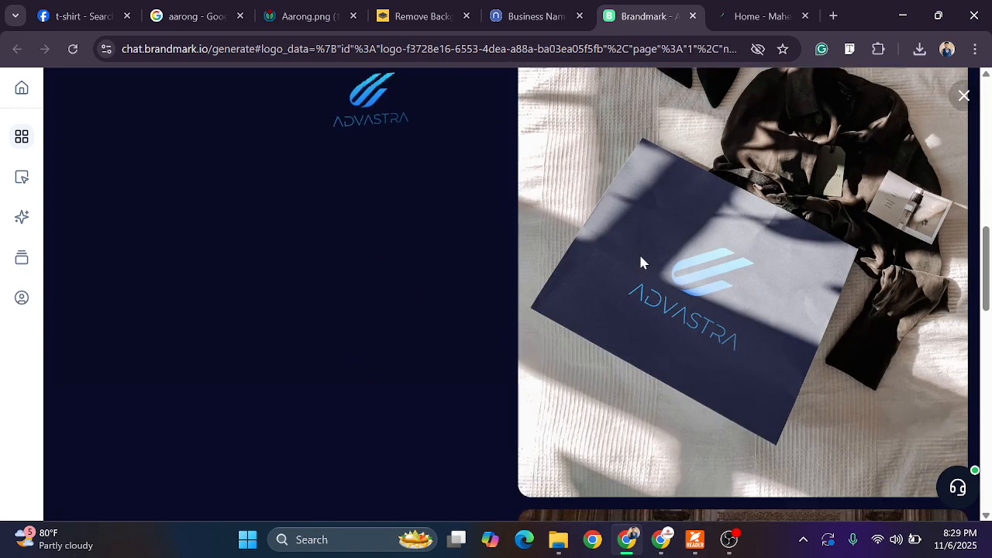
{"action": "scroll", "coordinate": [338, 256], "scroll_direction": "up", "scroll_amount": 2}
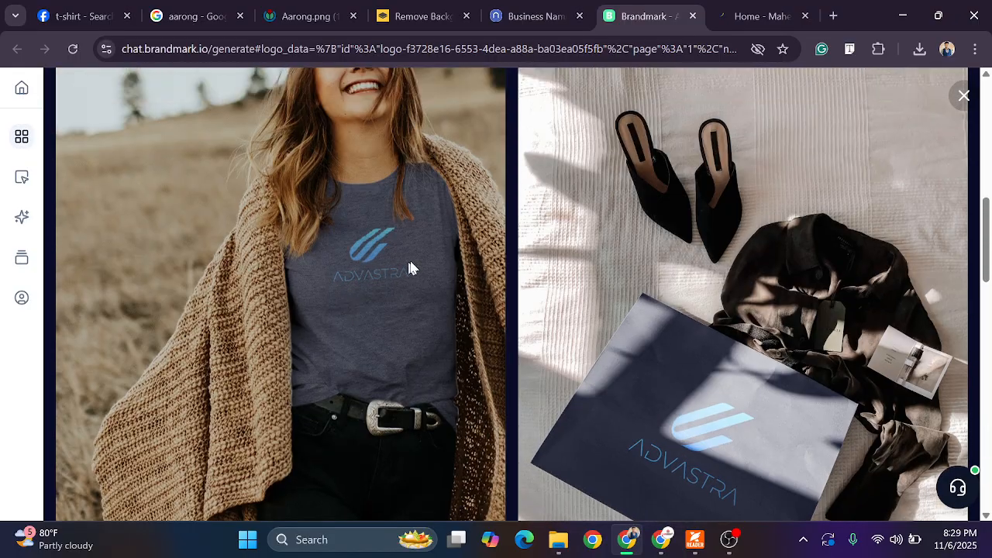
{"action": "scroll", "coordinate": [739, 257], "scroll_direction": "down", "scroll_amount": 8}
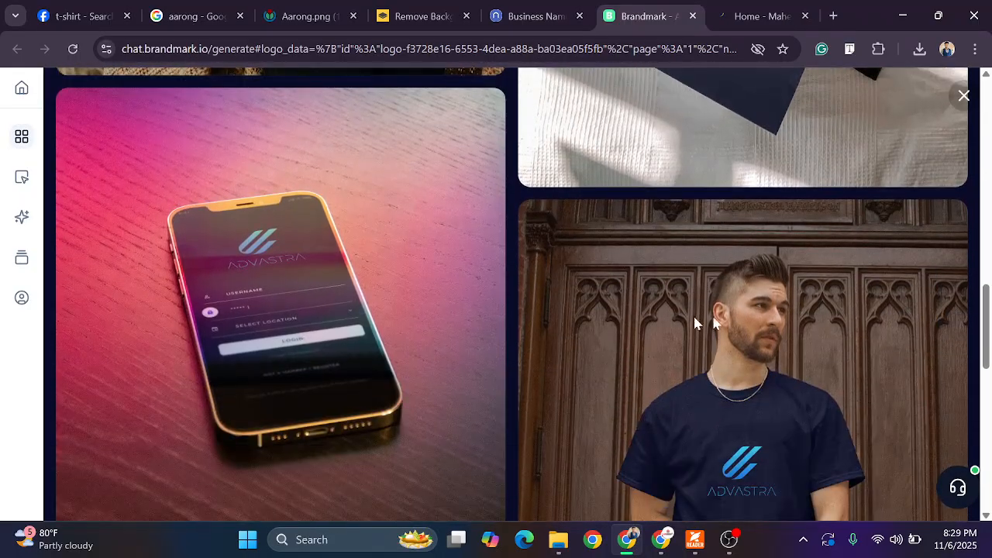
{"action": "scroll", "coordinate": [741, 359], "scroll_direction": "down", "scroll_amount": 3}
{"action": "scroll", "coordinate": [720, 240], "scroll_direction": "up", "scroll_amount": 4}
{"action": "scroll", "coordinate": [767, 335], "scroll_direction": "up", "scroll_amount": 5}
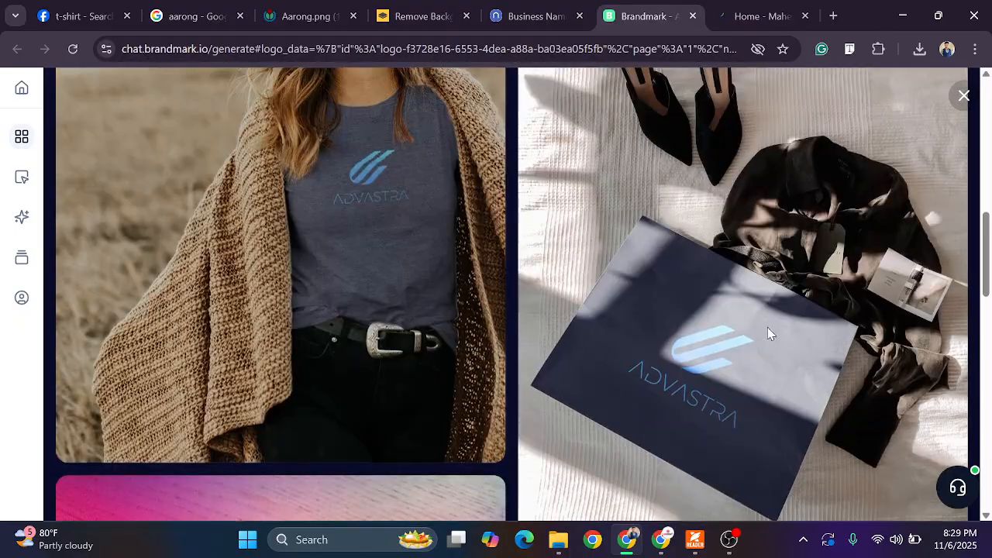
{"action": "scroll", "coordinate": [748, 351], "scroll_direction": "down", "scroll_amount": 10}
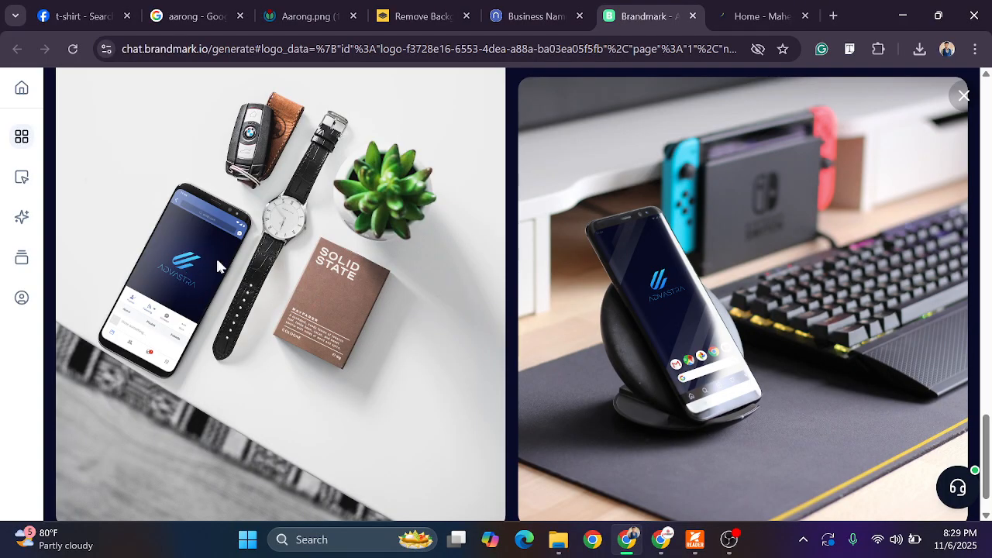
{"action": "scroll", "coordinate": [417, 203], "scroll_direction": "down", "scroll_amount": 1}
{"action": "scroll", "coordinate": [751, 253], "scroll_direction": "up", "scroll_amount": 5}
{"action": "scroll", "coordinate": [714, 293], "scroll_direction": "down", "scroll_amount": 3}
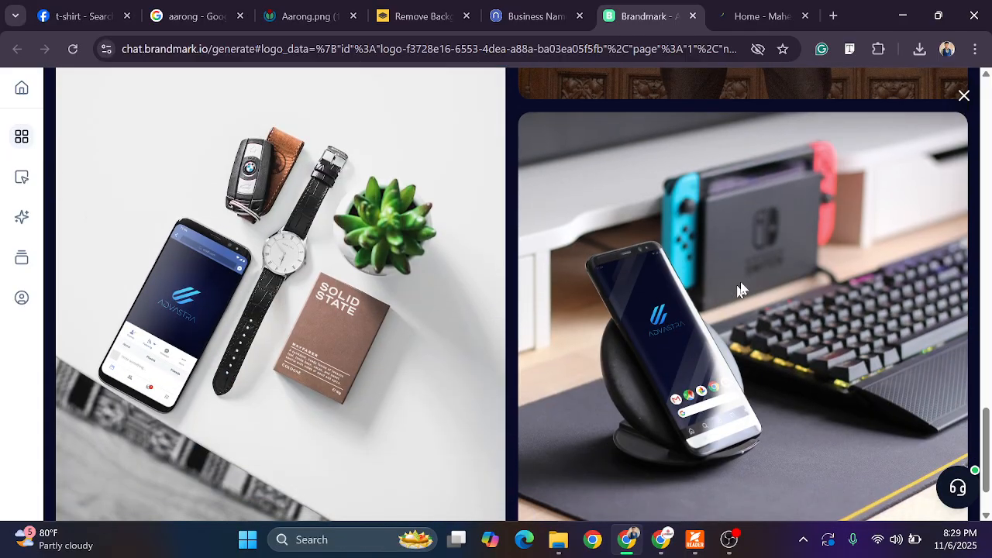
{"action": "scroll", "coordinate": [675, 254], "scroll_direction": "up", "scroll_amount": 8}
{"action": "scroll", "coordinate": [675, 258], "scroll_direction": "down", "scroll_amount": 6}
{"action": "scroll", "coordinate": [669, 293], "scroll_direction": "up", "scroll_amount": 10}
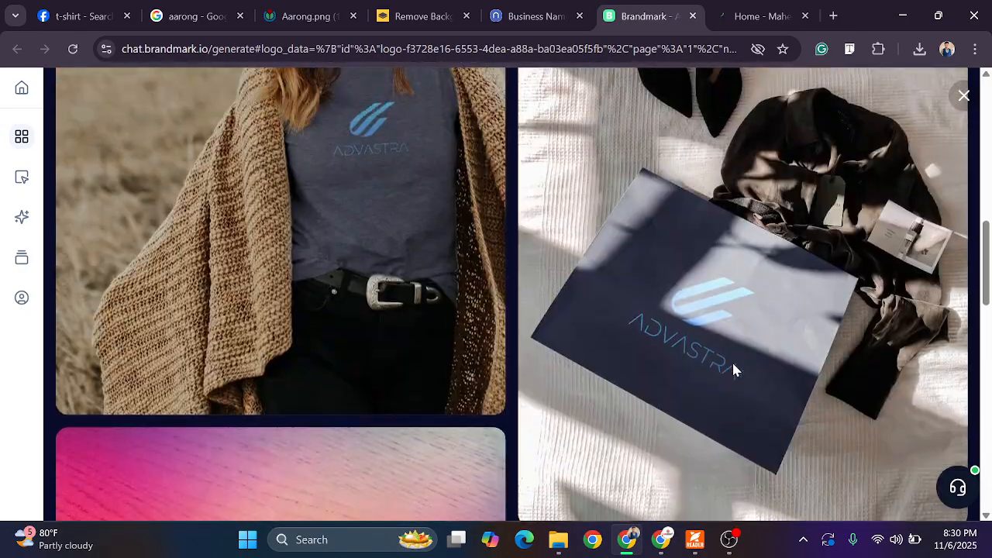
{"action": "scroll", "coordinate": [729, 364], "scroll_direction": "down", "scroll_amount": 4}
{"action": "scroll", "coordinate": [624, 339], "scroll_direction": "up", "scroll_amount": 10}
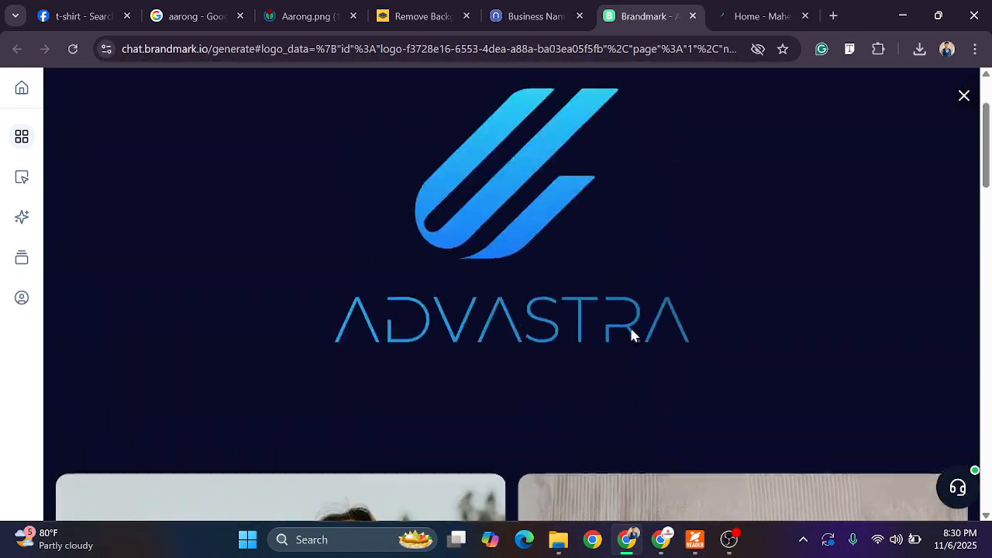
Save the Advastra logo image to the Downloads folder as an SVG document named download
{"action": "scroll", "coordinate": [748, 291], "scroll_direction": "up", "scroll_amount": 2}
{"action": "right_click", "coordinate": [490, 244]}
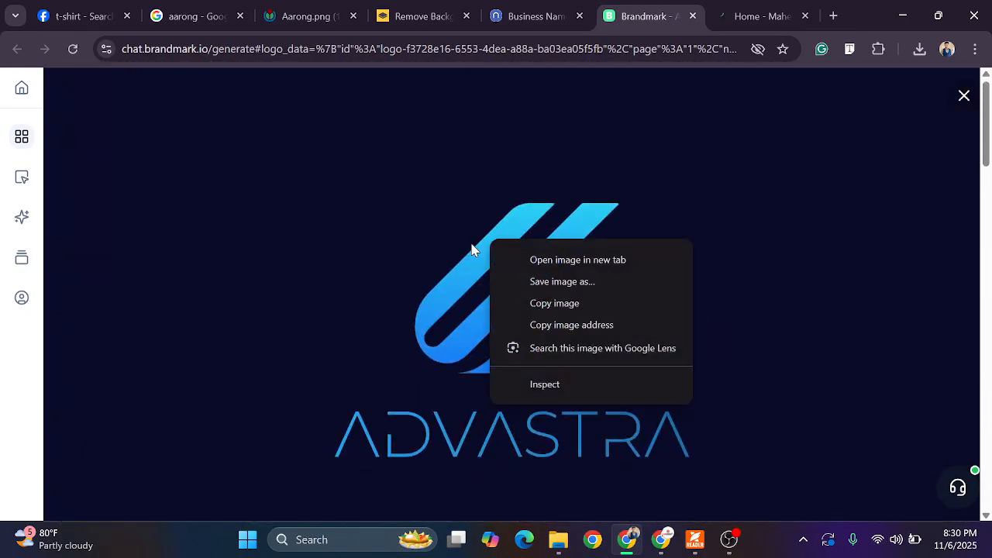
{"action": "left_click", "coordinate": [580, 276]}
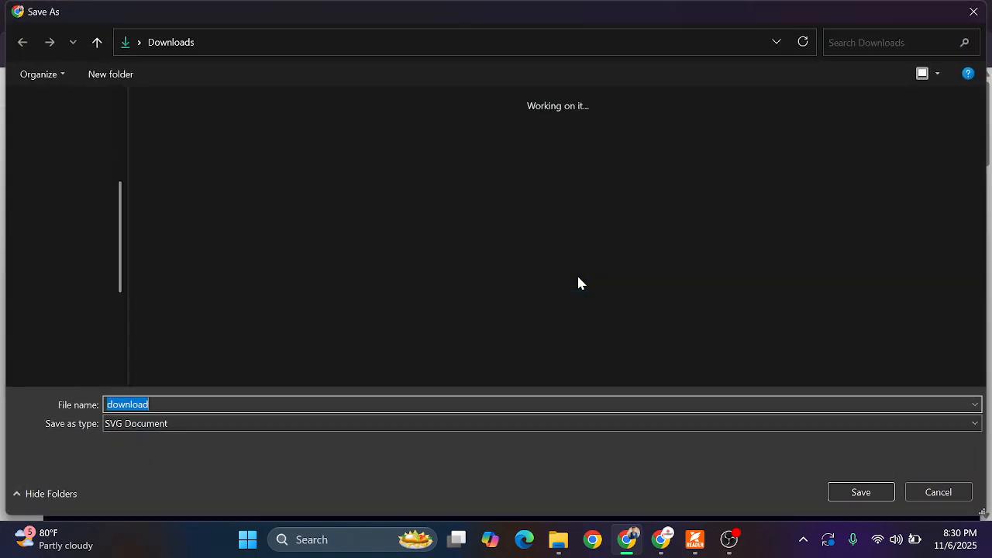
{"action": "left_click", "coordinate": [61, 224]}
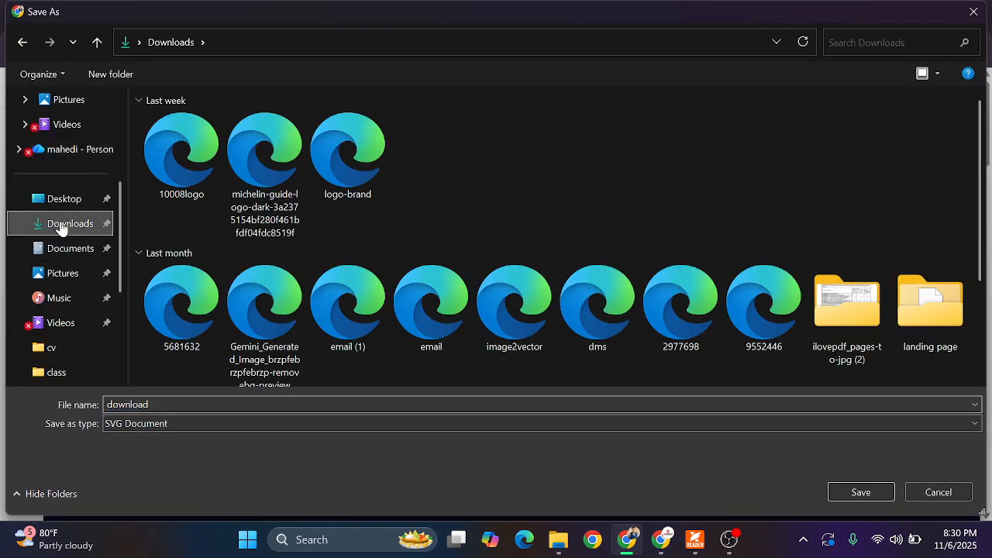
{"action": "left_click", "coordinate": [837, 496]}
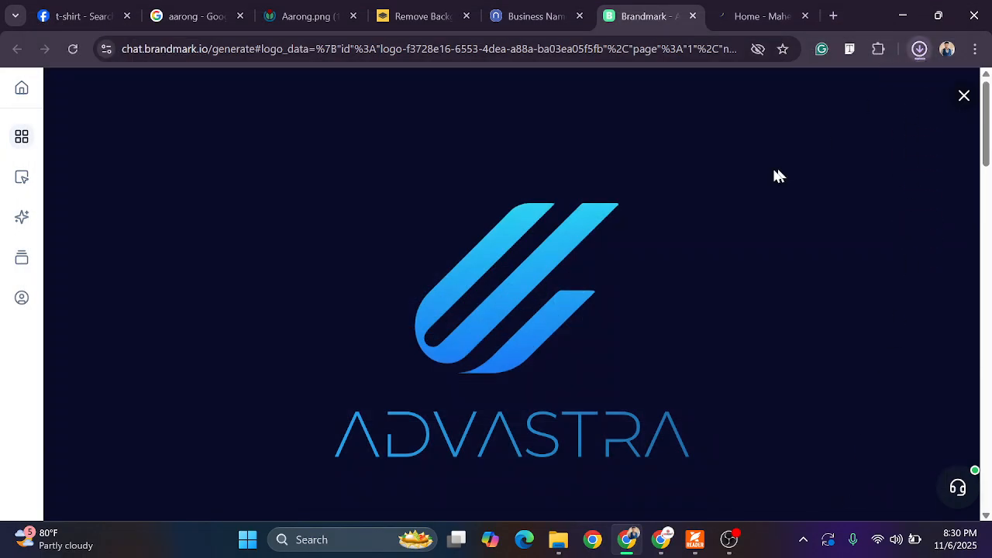
{"action": "right_click", "coordinate": [507, 187]}
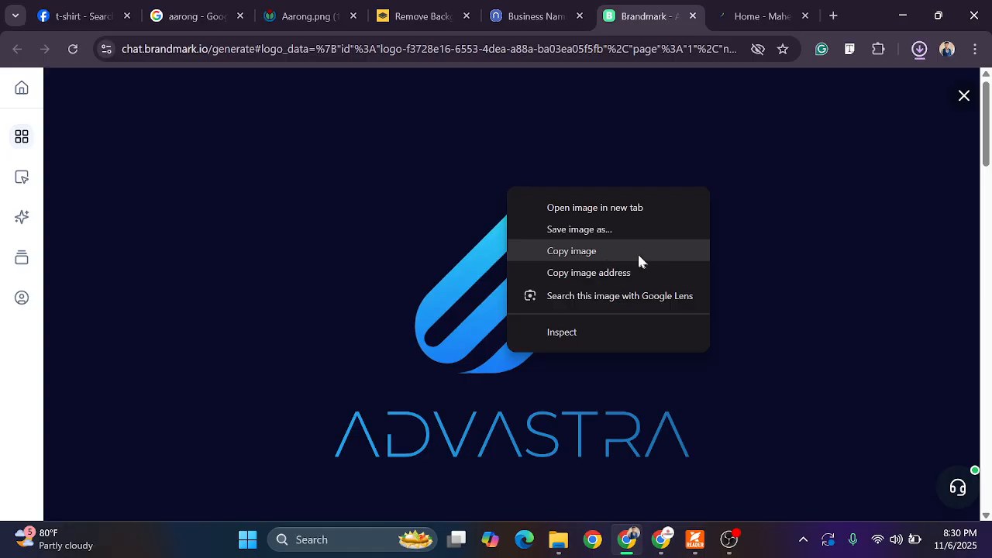
{"action": "left_click", "coordinate": [611, 230]}
{"action": "left_click", "coordinate": [256, 423]}
{"action": "left_click", "coordinate": [259, 432]}
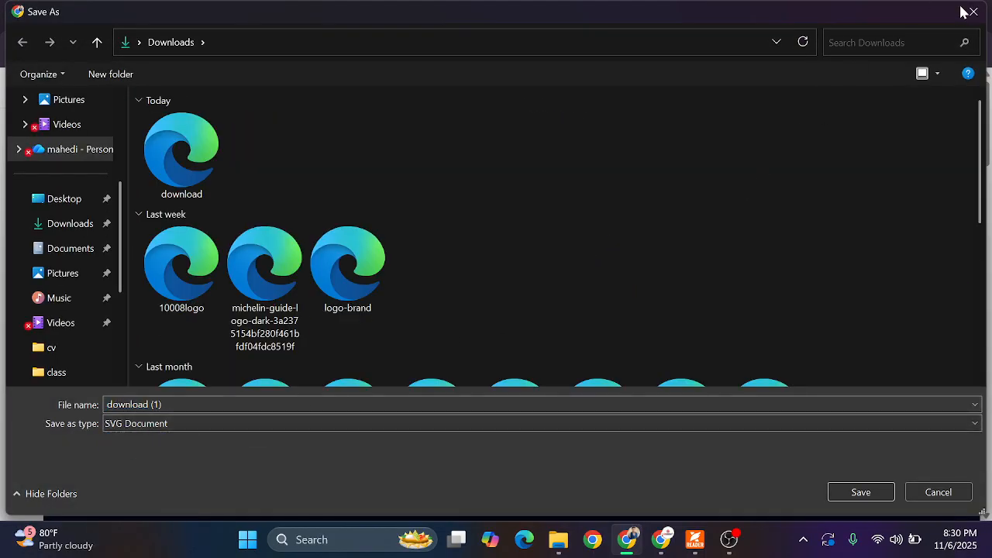
{"action": "left_click", "coordinate": [972, 16]}
{"action": "scroll", "coordinate": [707, 310], "scroll_direction": "down", "scroll_amount": 7}
{"action": "scroll", "coordinate": [708, 310], "scroll_direction": "up", "scroll_amount": 7}
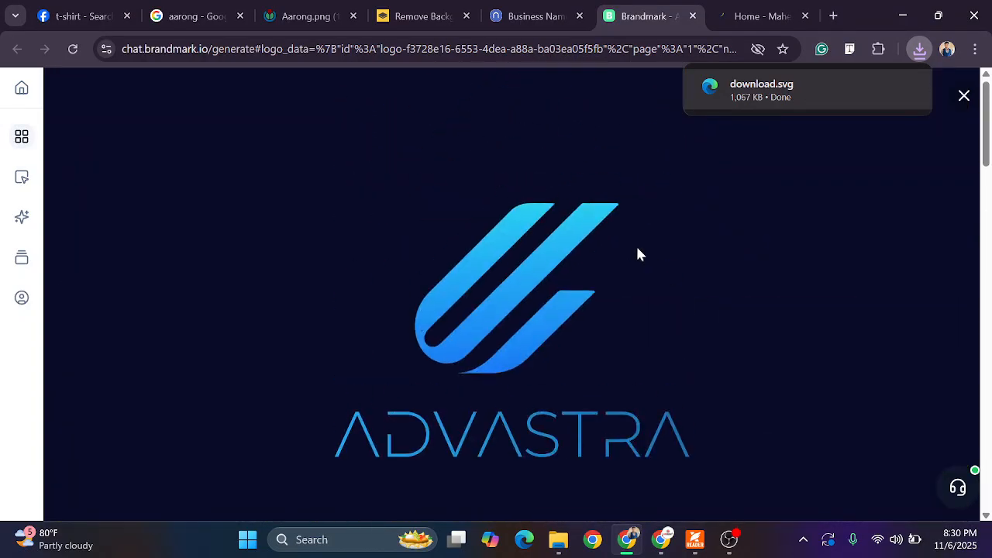
Return to the Namelix name results for digital marketing agency and look through the generated logos
{"action": "left_click", "coordinate": [511, 11]}
{"action": "scroll", "coordinate": [633, 224], "scroll_direction": "up", "scroll_amount": 1}
{"action": "scroll", "coordinate": [634, 224], "scroll_direction": "up", "scroll_amount": 5}
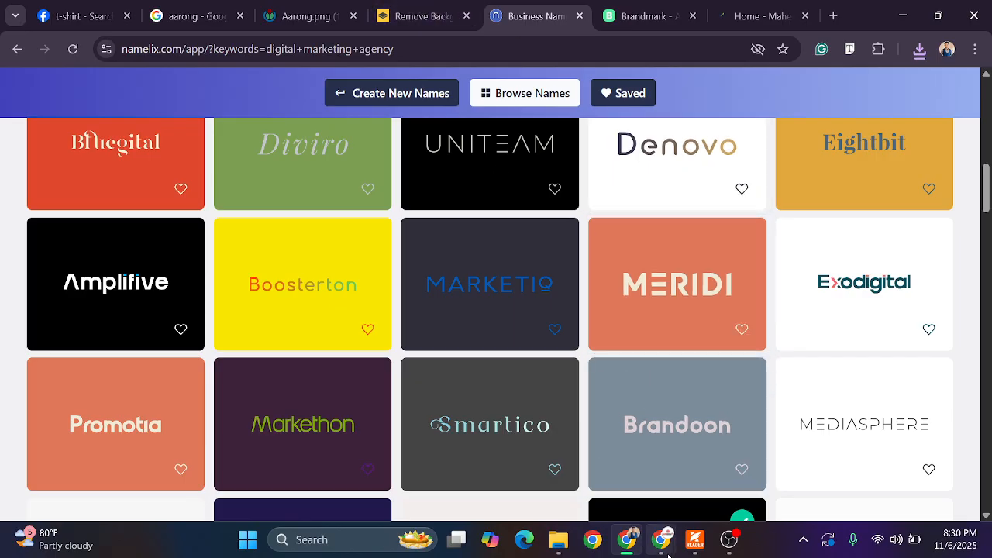
Switch to facebook marketing.pdf in Foxit Reader and review the profile and cover photo point on the preparation slide
{"action": "left_click", "coordinate": [695, 540]}
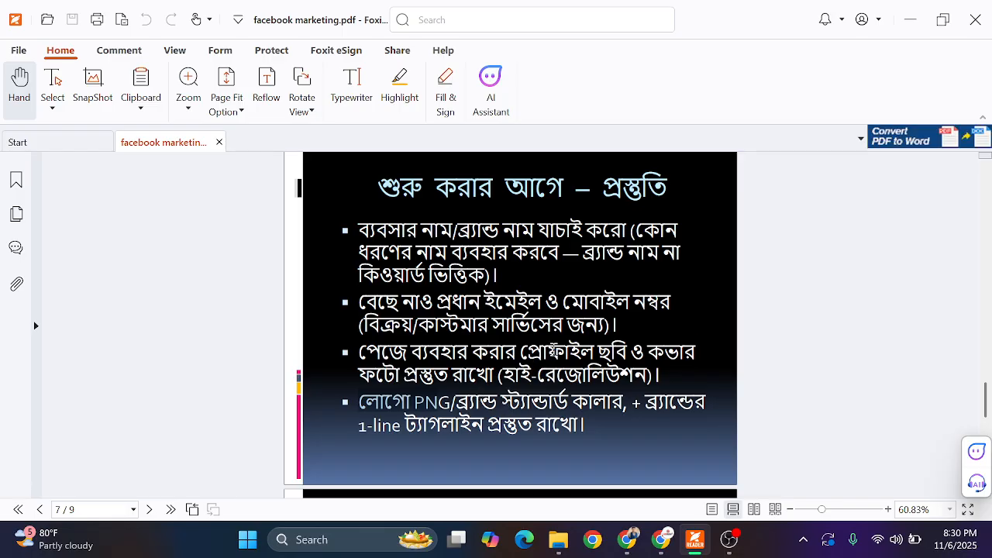
{"action": "triple_click", "coordinate": [553, 353]}
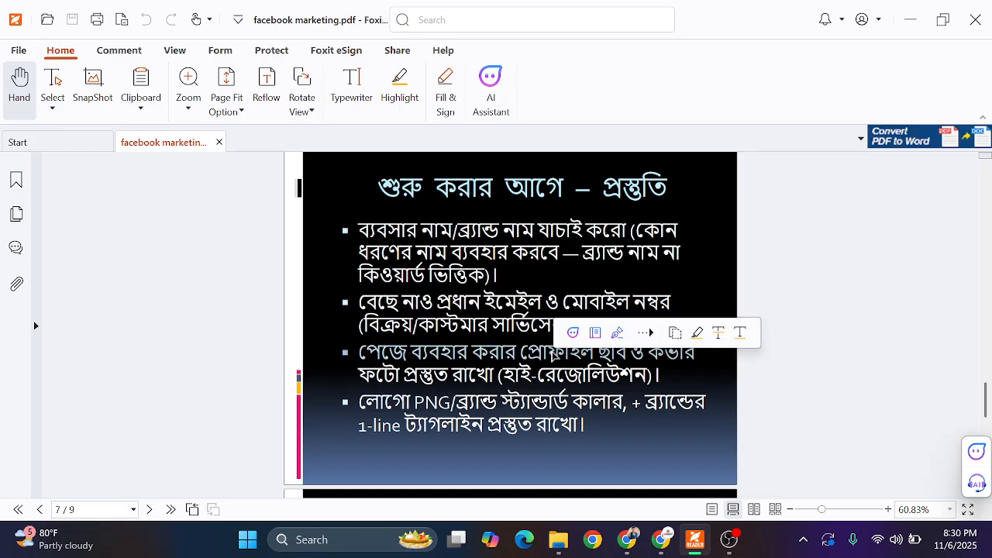
{"action": "left_click", "coordinate": [513, 376]}
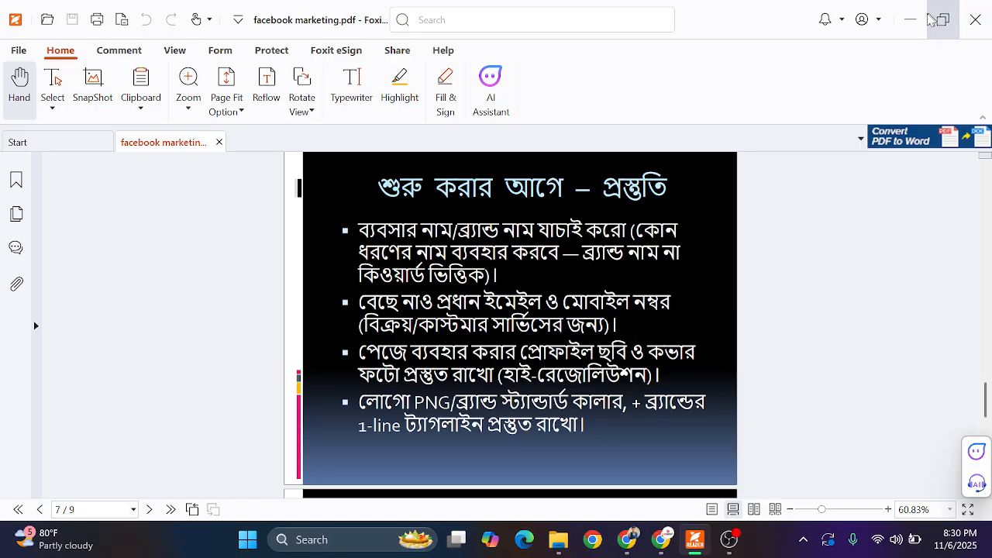
{"action": "left_click", "coordinate": [911, 28]}
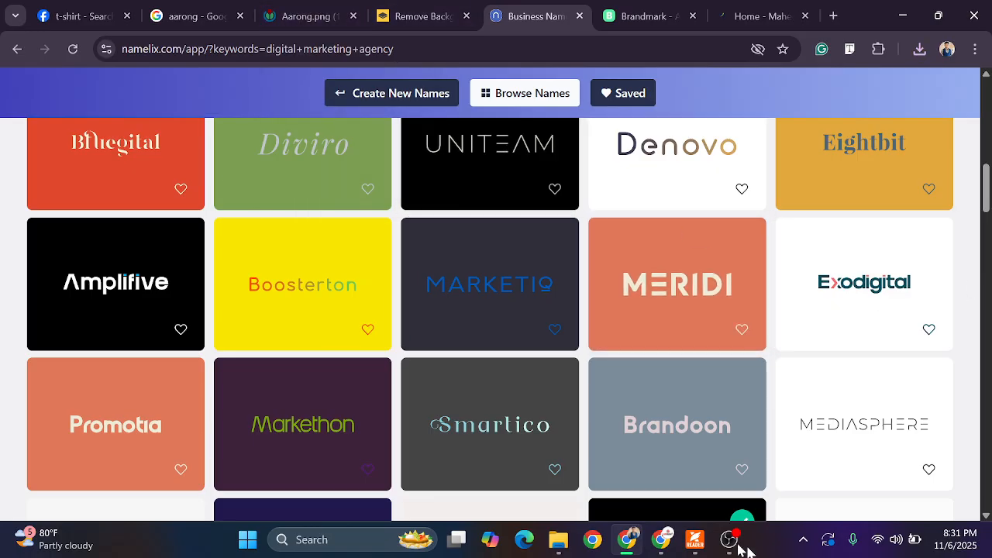
Check the batch no 290 call in Google Meet, ending back on the Namelix results
{"action": "mouse_move", "coordinate": [661, 540]}
{"action": "left_click", "coordinate": [632, 454]}
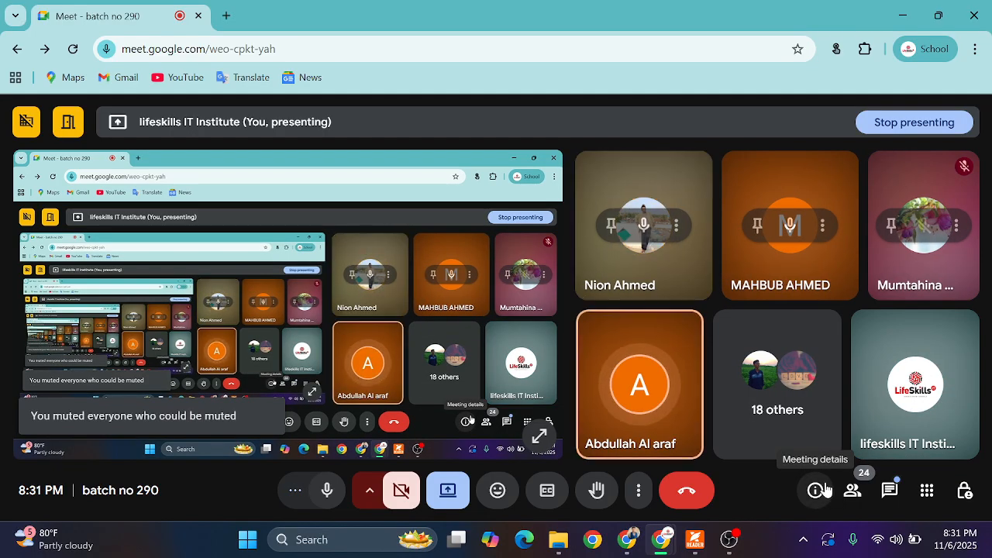
{"action": "mouse_move", "coordinate": [658, 546]}
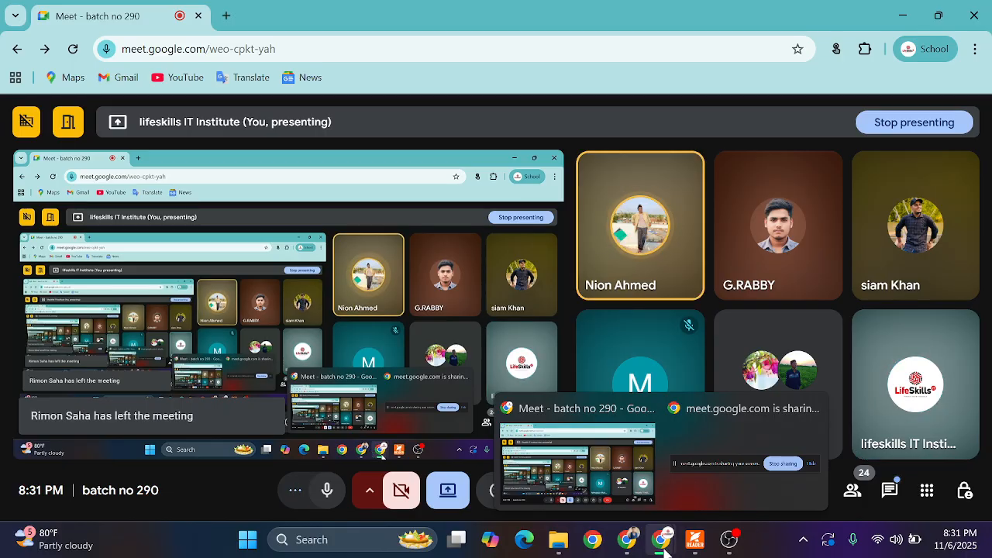
{"action": "left_click", "coordinate": [627, 540]}
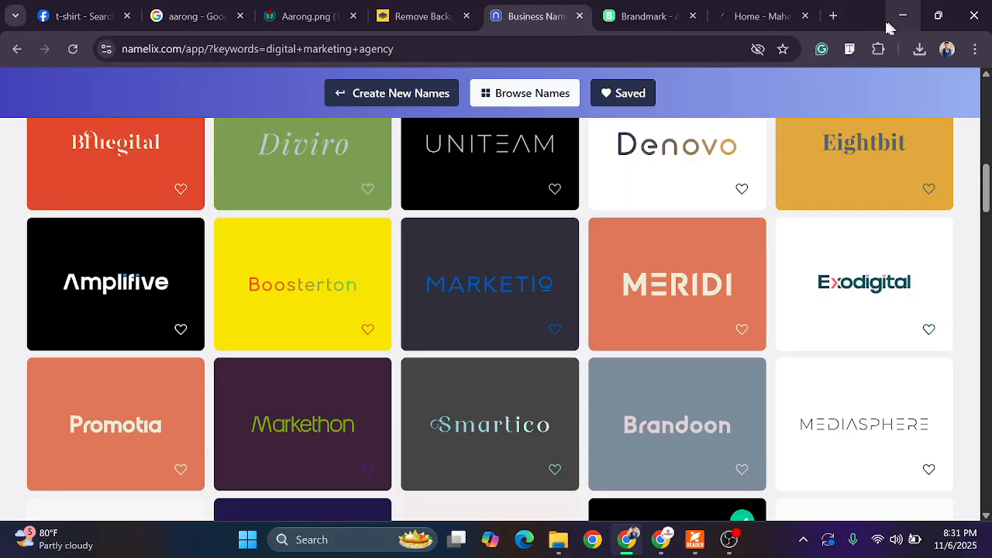
Open ChatGPT in a new browser tab and start a chat with the message "hi"
{"action": "left_click", "coordinate": [834, 16]}
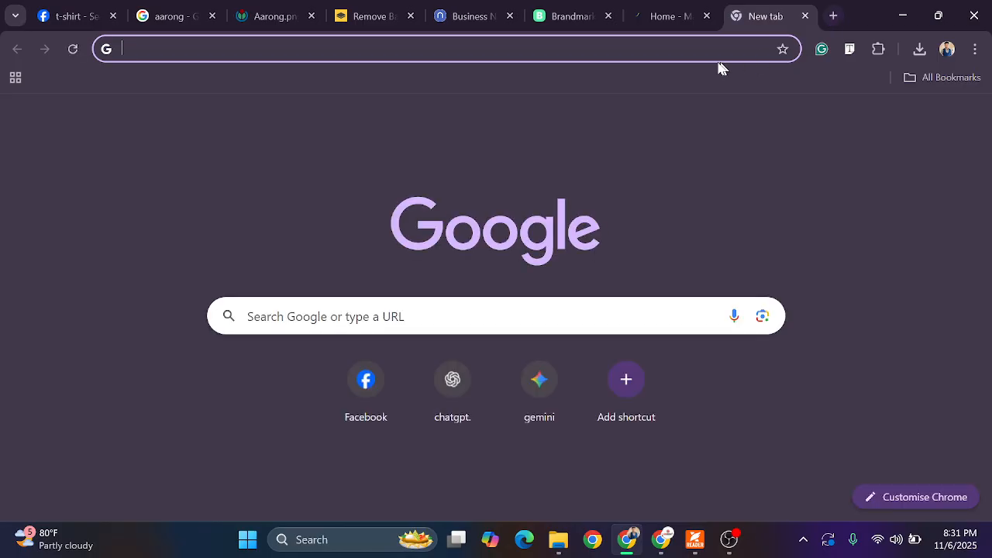
{"action": "left_click", "coordinate": [454, 382]}
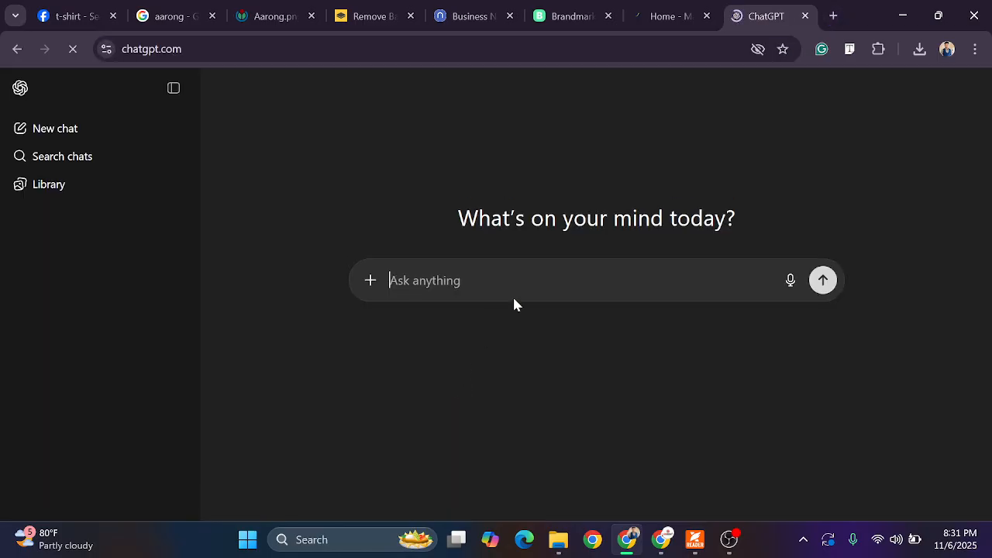
{"action": "type", "text": "h"}
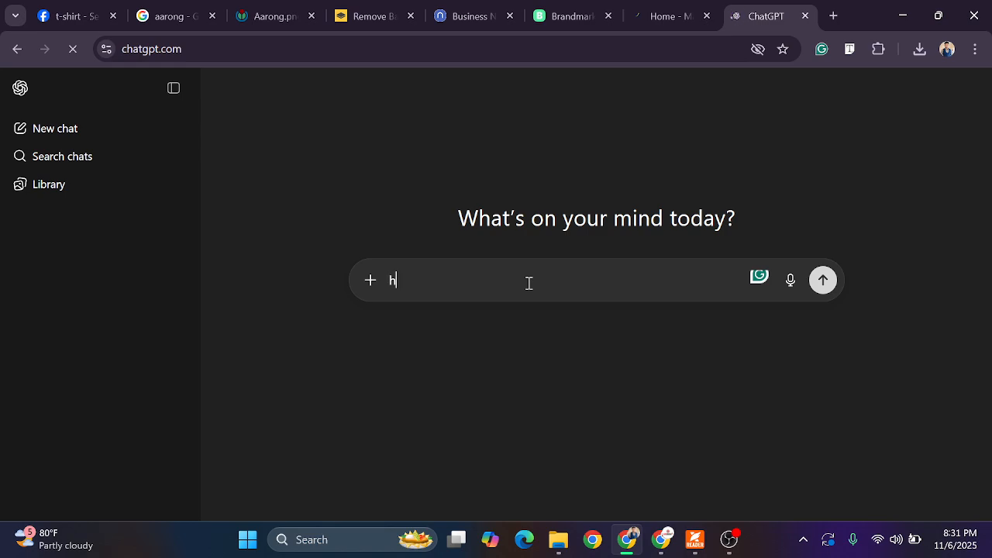
{"action": "type", "text": "i"}
{"action": "key", "text": "shift+Return"}
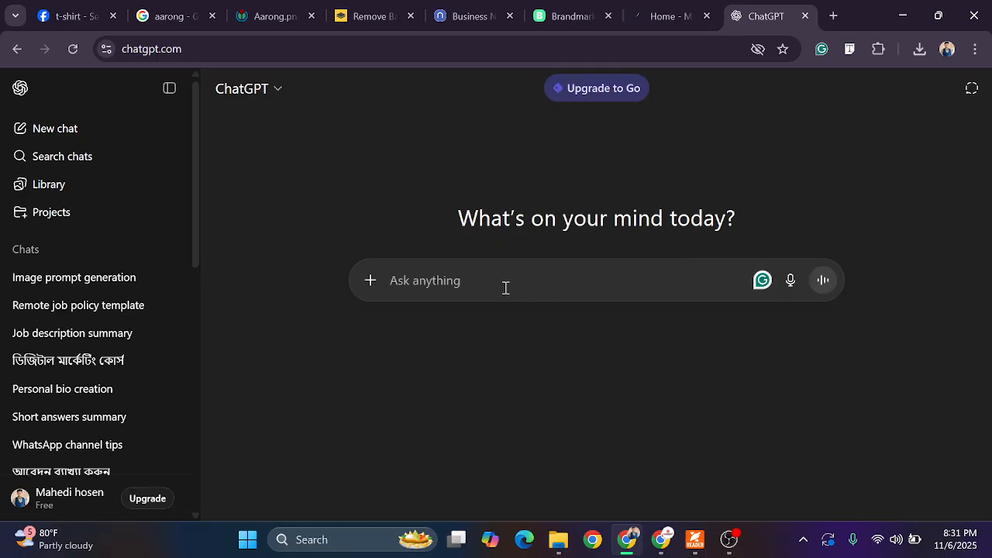
{"action": "type", "text": "hi"}
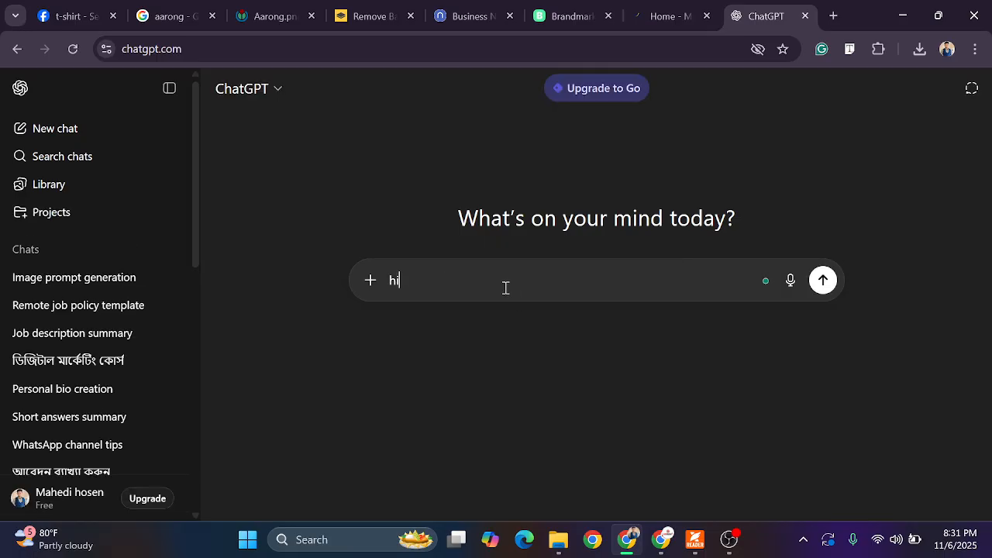
{"action": "key", "text": "Return"}
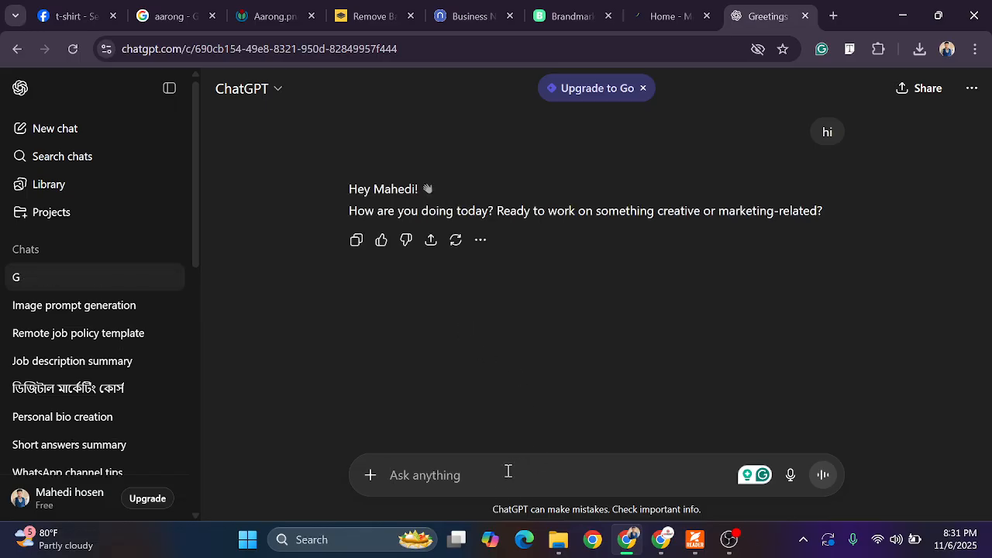
Draft the ChatGPT message "ami amar marketing agency fb page er jonno cover photo create korbo"
{"action": "type", "text": "am"}
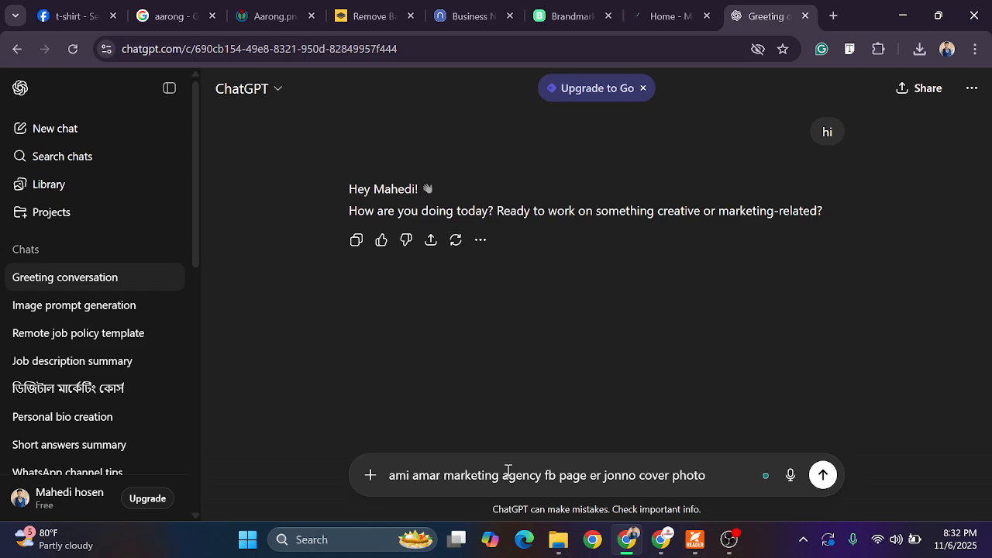
{"action": "type", "text": "reate korbo"}
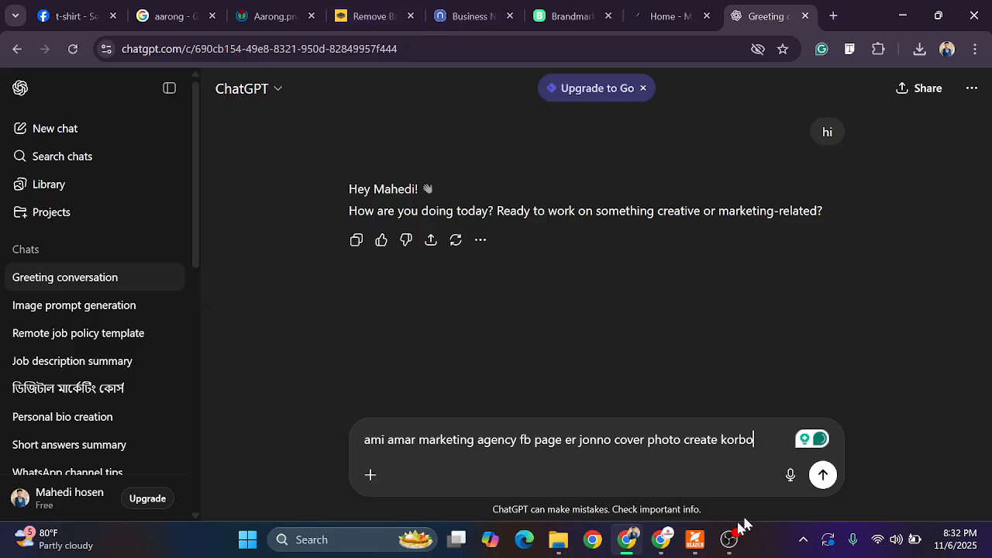
Switch to the batch no 290 Google Meet call and mute the three participants whose microphones are on in the visible tiles
{"action": "mouse_move", "coordinate": [661, 540]}
{"action": "left_click", "coordinate": [619, 465]}
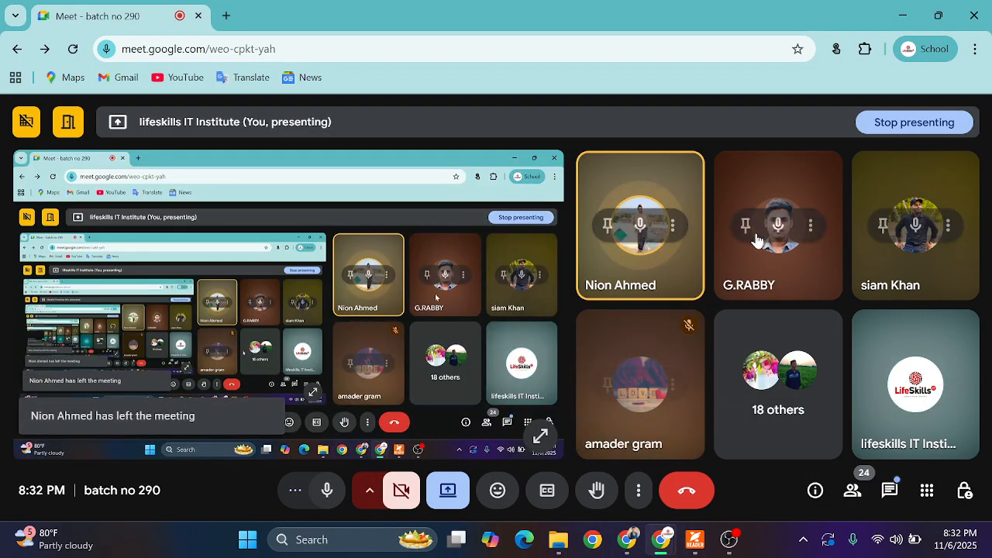
{"action": "left_click", "coordinate": [641, 223]}
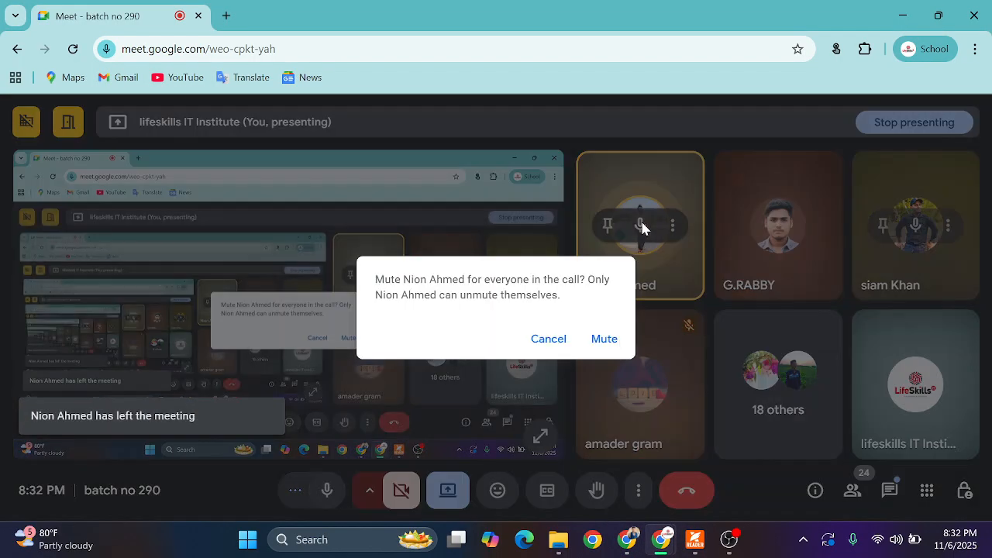
{"action": "left_click", "coordinate": [604, 339]}
{"action": "left_click", "coordinate": [779, 226]}
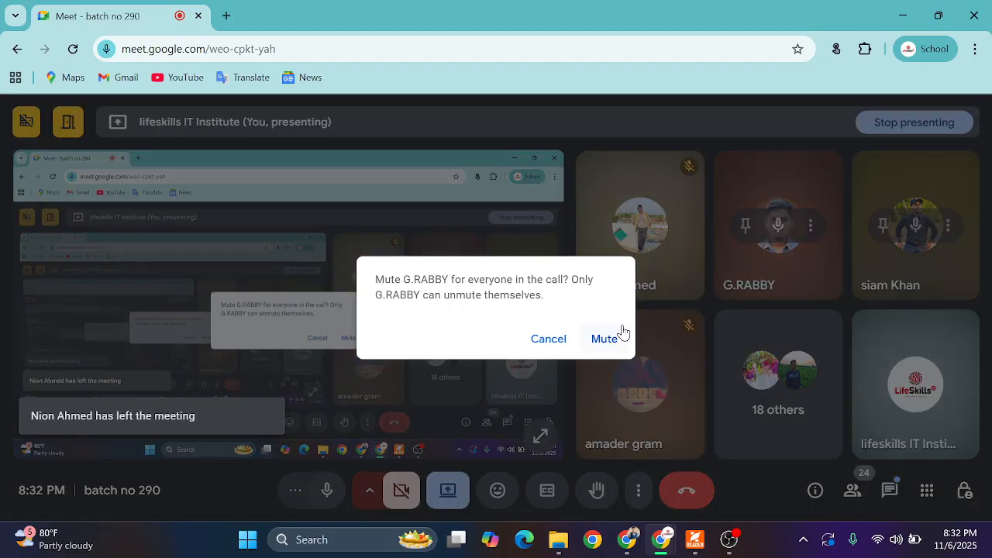
{"action": "left_click", "coordinate": [608, 336]}
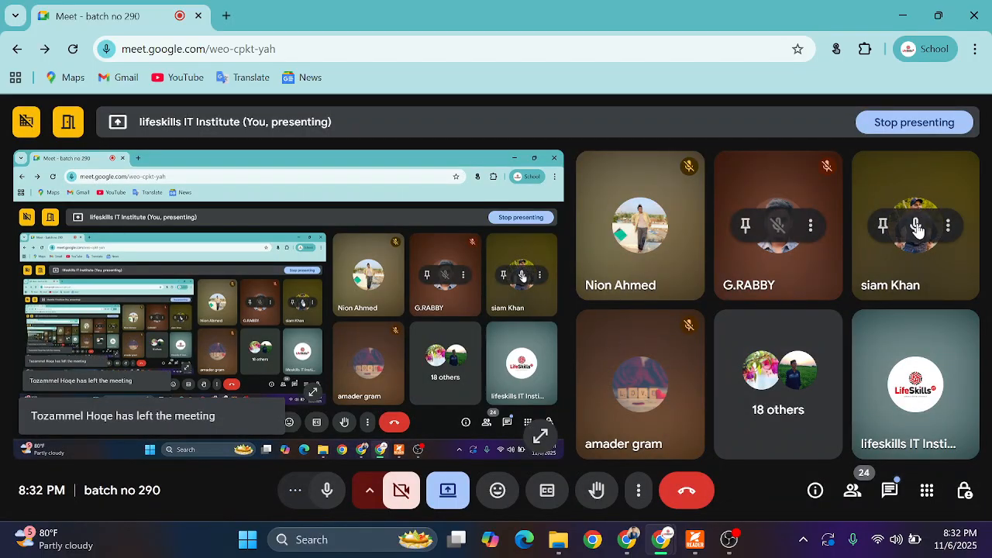
{"action": "left_click", "coordinate": [916, 225]}
{"action": "left_click", "coordinate": [611, 337]}
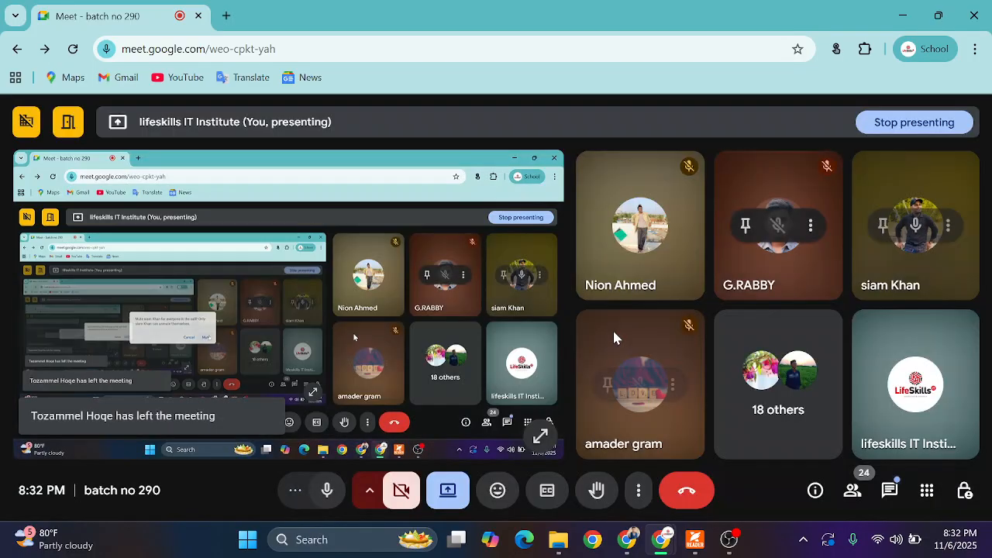
Check the participants list of the call and return to the ChatGPT conversation in Chrome
{"action": "left_click", "coordinate": [855, 493]}
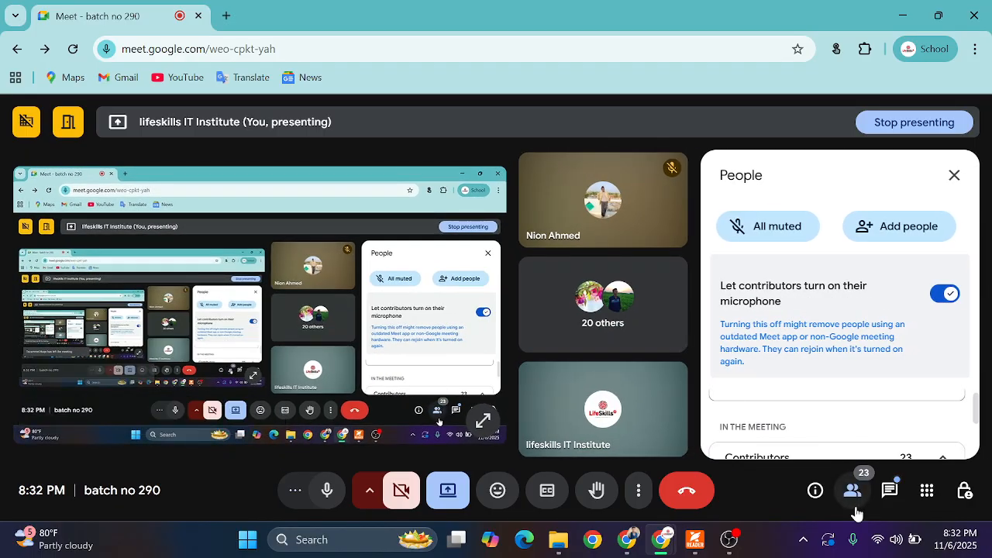
{"action": "left_click", "coordinate": [855, 493]}
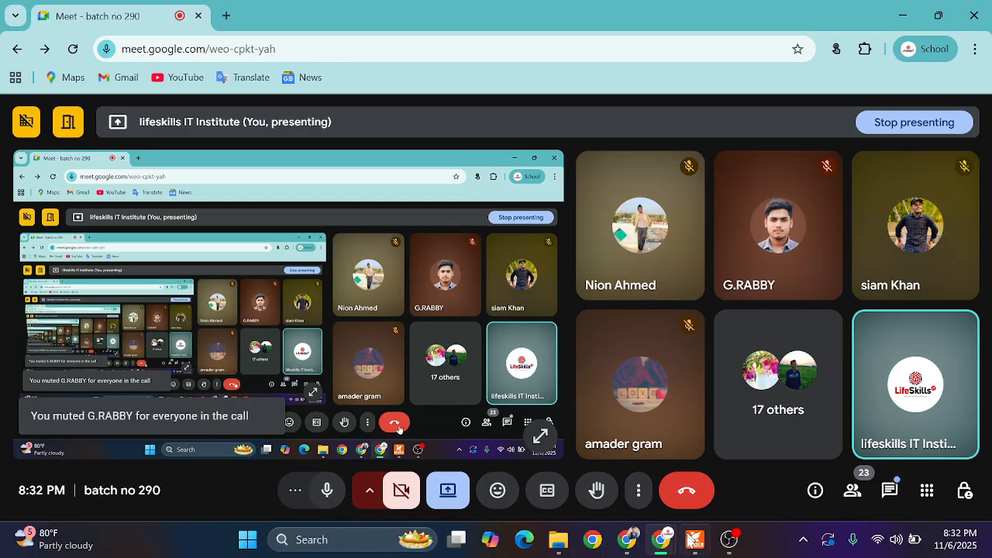
{"action": "left_click", "coordinate": [635, 545]}
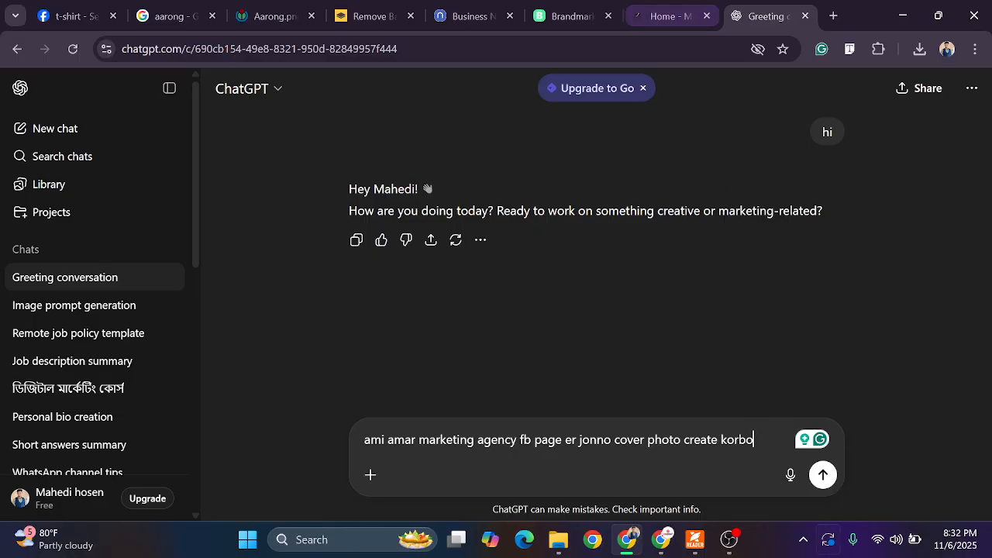
Open the downloaded SVG logo from the Downloads folder in File Explorer with Google Chrome just once, and review the whole Advastra logo
{"action": "mouse_move", "coordinate": [628, 549]}
{"action": "left_click", "coordinate": [558, 541]}
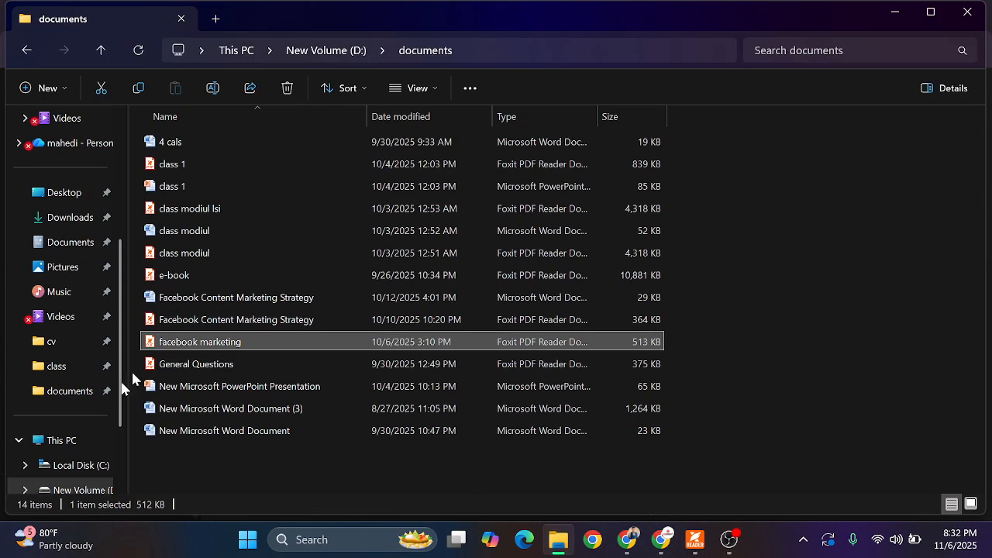
{"action": "left_click", "coordinate": [69, 220]}
{"action": "double_click", "coordinate": [442, 173]}
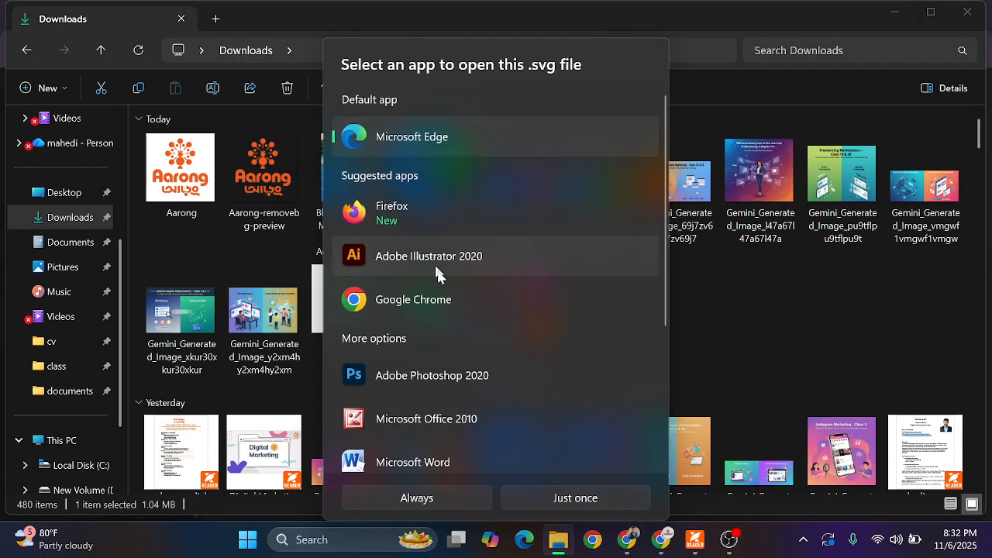
{"action": "left_click", "coordinate": [433, 307]}
{"action": "left_click", "coordinate": [574, 498]}
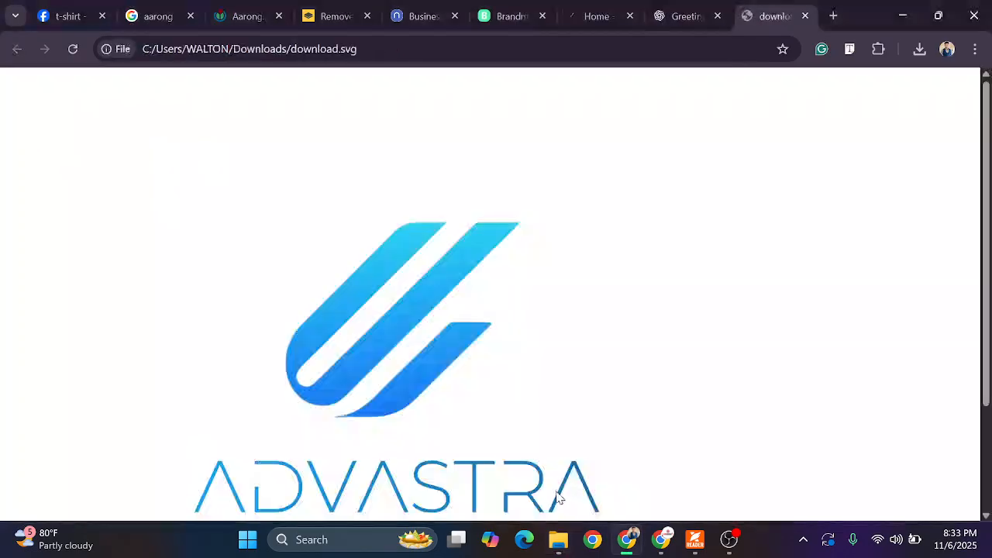
{"action": "scroll", "coordinate": [533, 317], "scroll_direction": "down", "scroll_amount": 2}
{"action": "scroll", "coordinate": [543, 314], "scroll_direction": "up", "scroll_amount": 2}
{"action": "scroll", "coordinate": [505, 290], "scroll_direction": "down", "scroll_amount": 2}
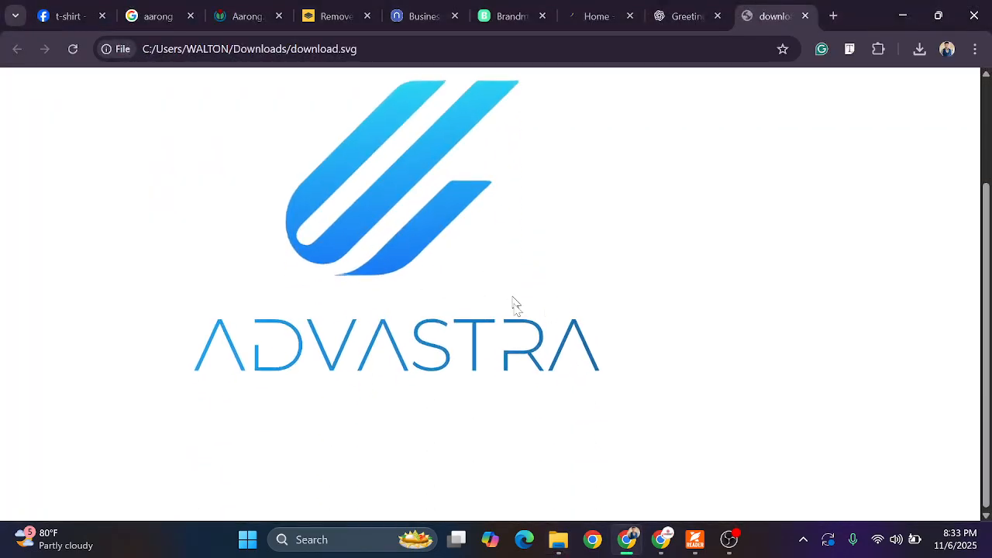
{"action": "scroll", "coordinate": [380, 303], "scroll_direction": "up", "scroll_amount": 2}
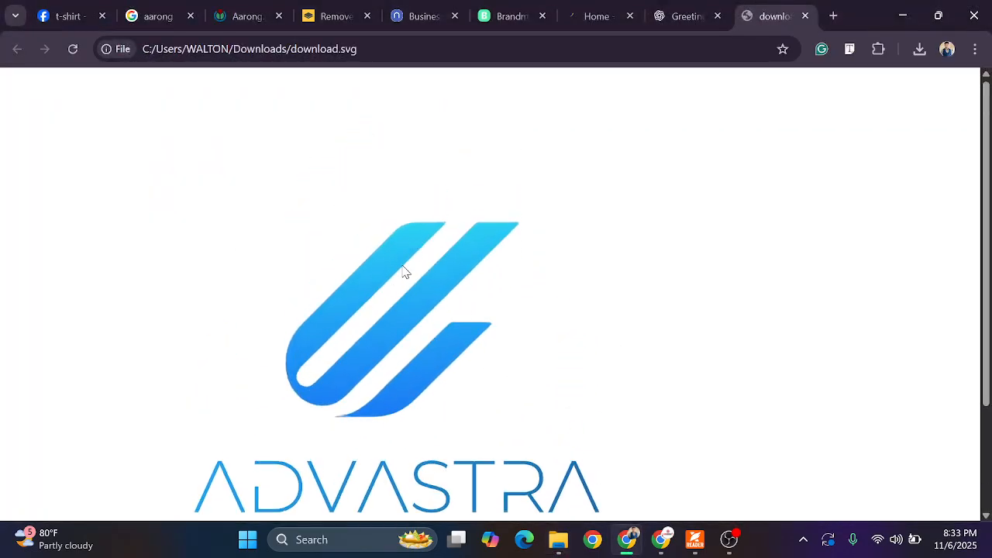
{"action": "scroll", "coordinate": [478, 303], "scroll_direction": "down", "scroll_amount": 2}
{"action": "scroll", "coordinate": [504, 310], "scroll_direction": "up", "scroll_amount": 1}
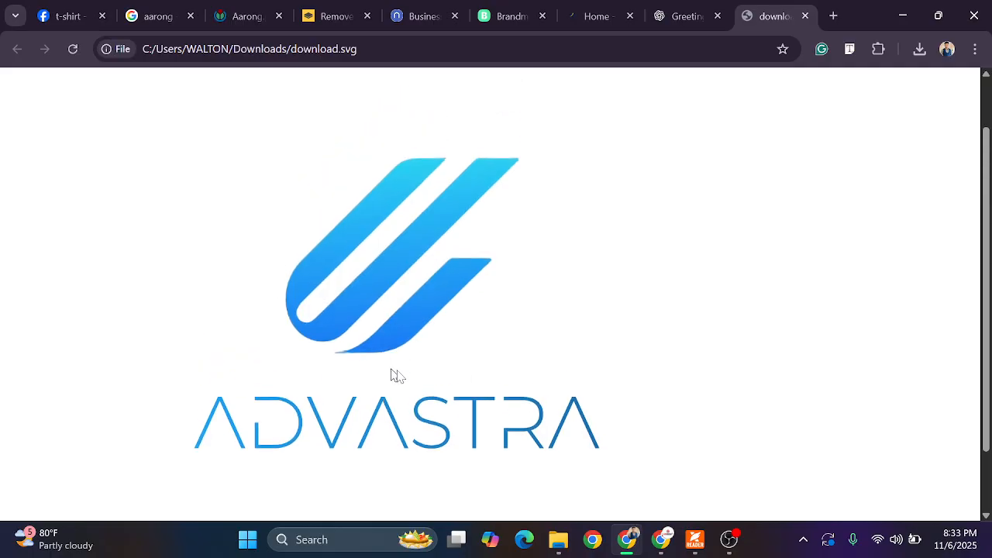
Search Google for "svg to jpeg" in a new tab and open CloudConvert's SVG to JPG Converter
{"action": "left_click", "coordinate": [835, 17]}
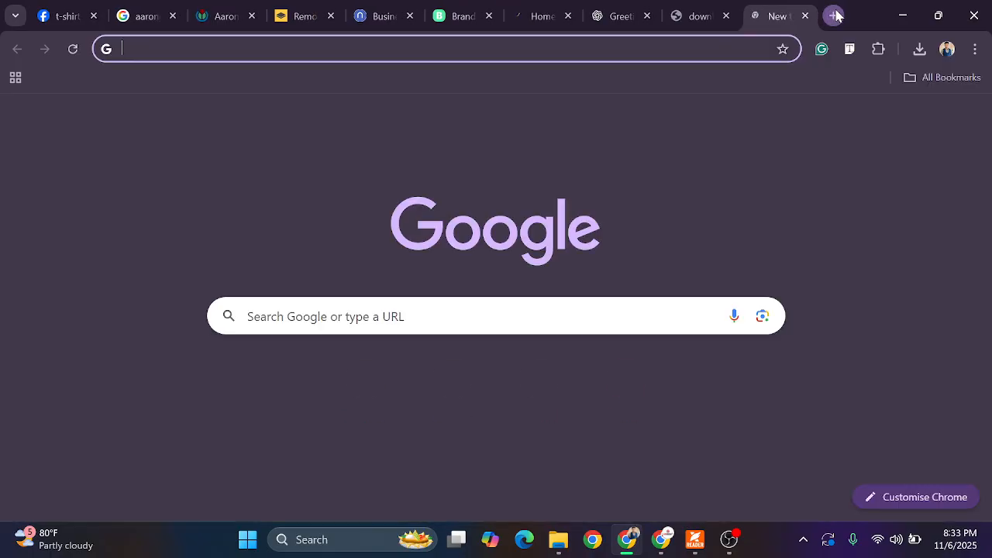
{"action": "left_click", "coordinate": [532, 55]}
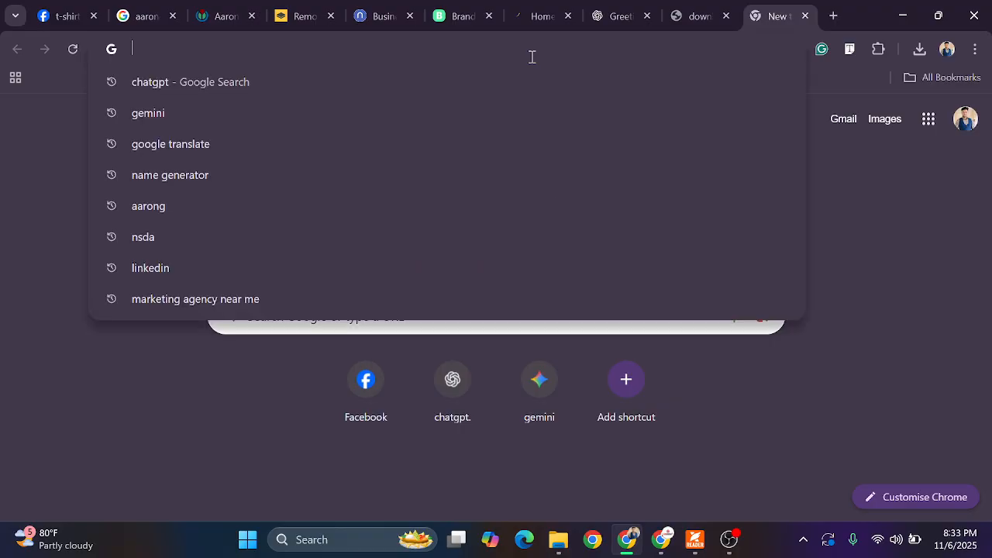
{"action": "type", "text": "svg "}
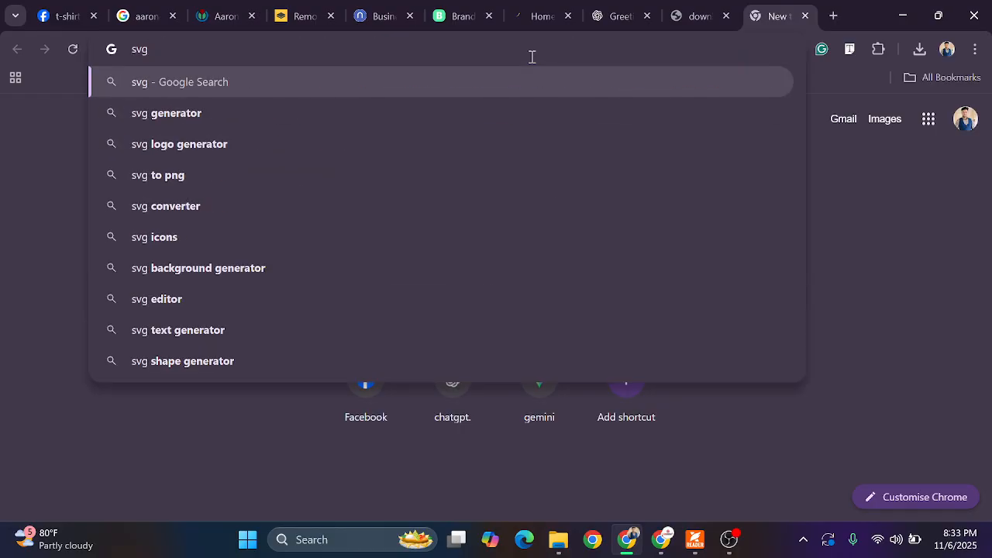
{"action": "type", "text": "to jpeg"}
{"action": "key", "text": "Return"}
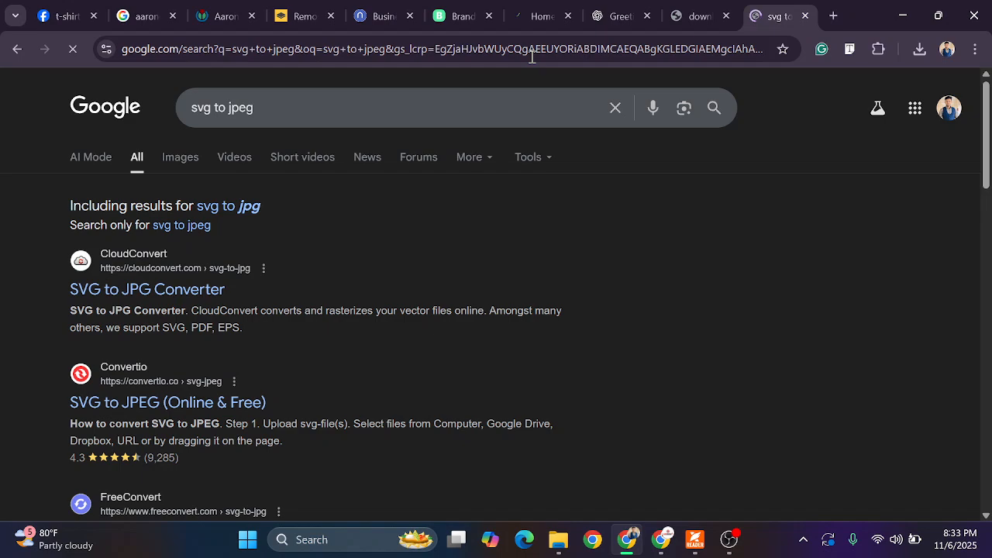
{"action": "left_click", "coordinate": [144, 290]}
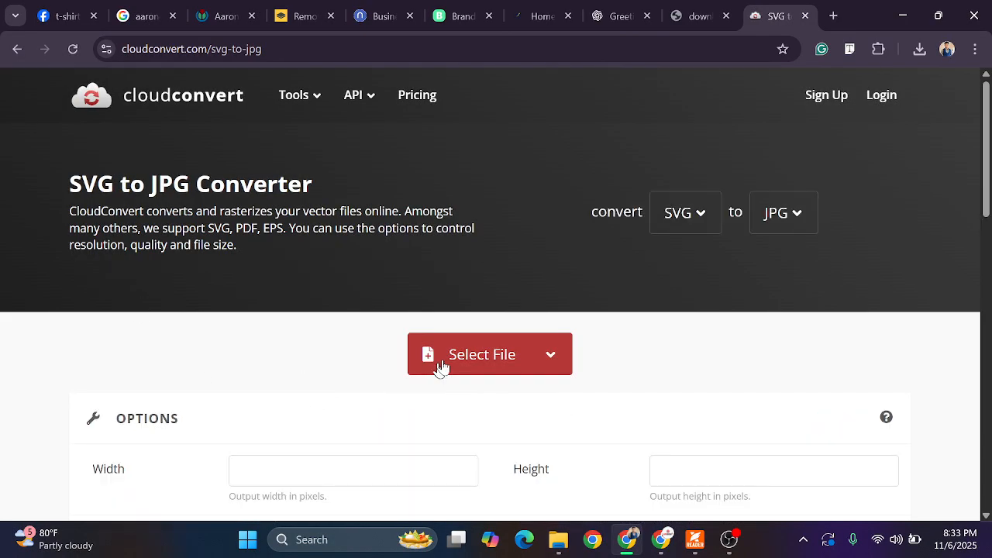
Add the SVG logo file named download from the Downloads folder to the SVG to JPG converter
{"action": "scroll", "coordinate": [530, 323], "scroll_direction": "down", "scroll_amount": 1}
{"action": "left_click", "coordinate": [457, 285]}
{"action": "scroll", "coordinate": [748, 285], "scroll_direction": "up", "scroll_amount": 1}
{"action": "scroll", "coordinate": [658, 334], "scroll_direction": "down", "scroll_amount": 5}
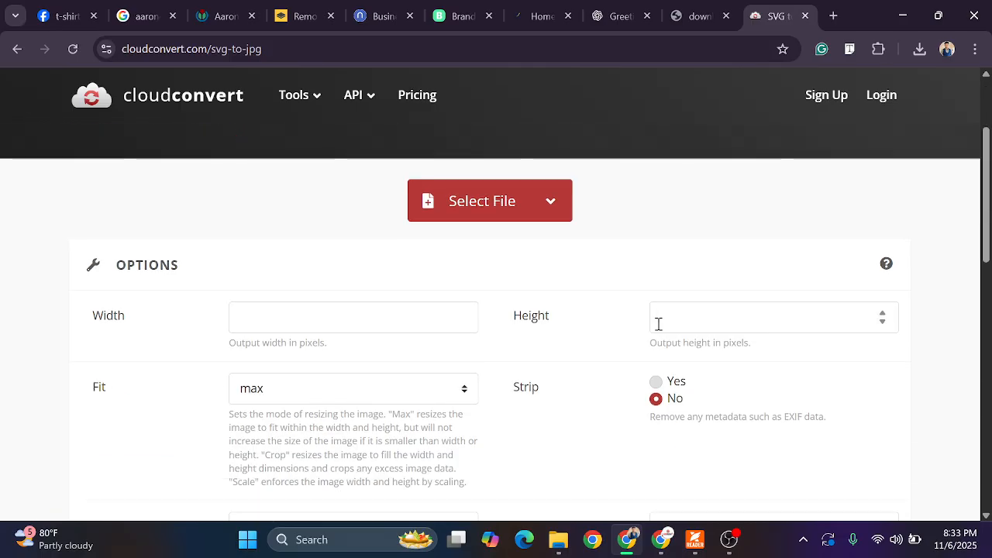
{"action": "scroll", "coordinate": [543, 267], "scroll_direction": "up", "scroll_amount": 3}
{"action": "left_click", "coordinate": [498, 201]}
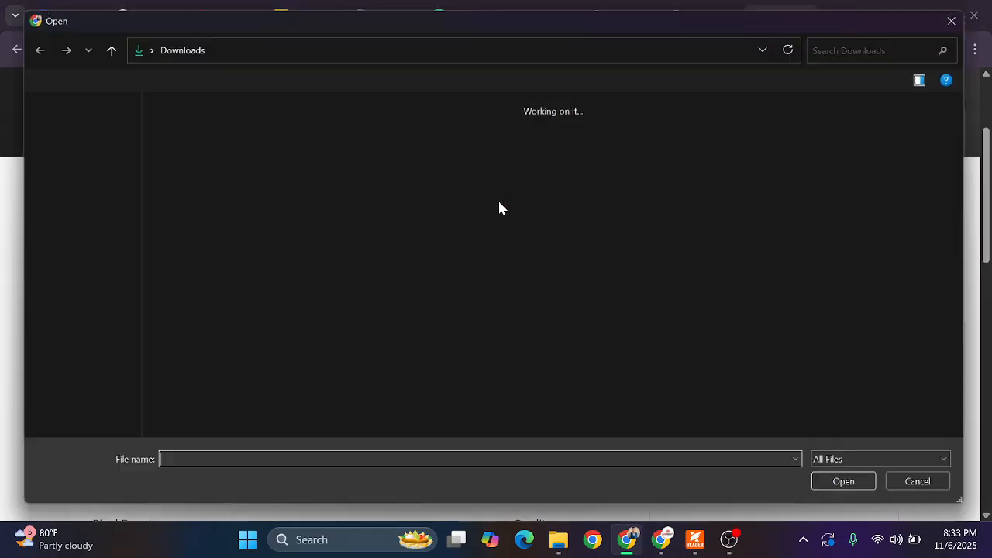
{"action": "left_click", "coordinate": [182, 155]}
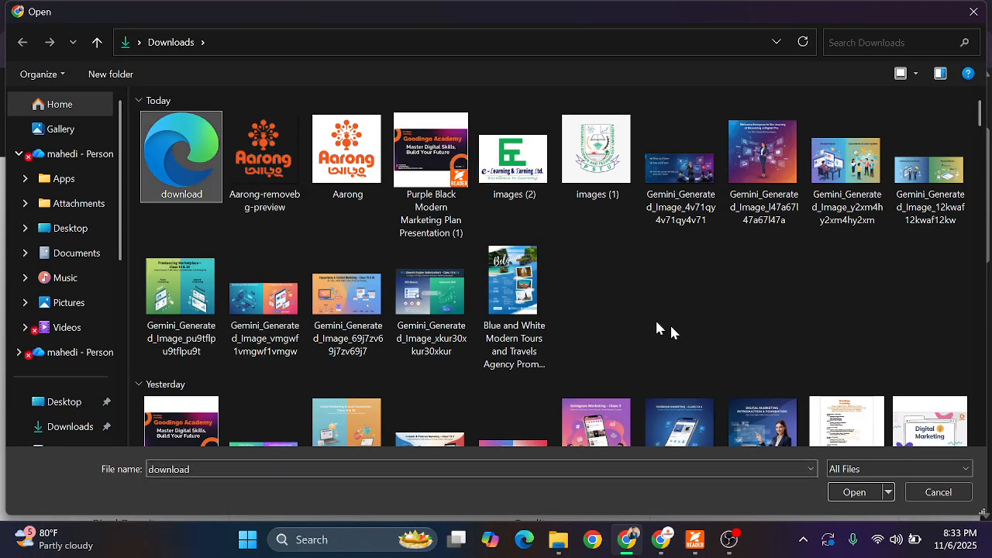
{"action": "left_click", "coordinate": [853, 493]}
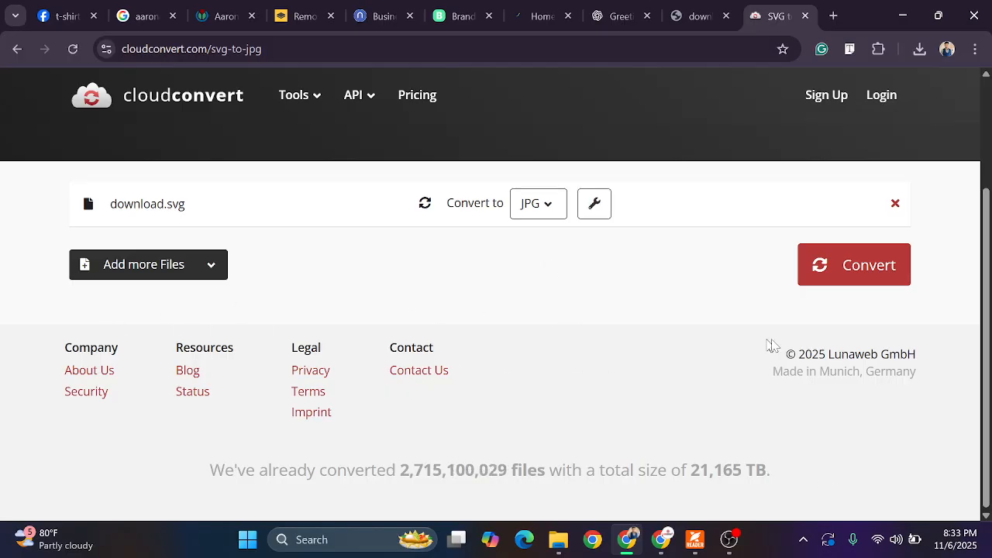
Convert download.svg to JPG, review the logo in the preview, and download the resulting download.jpg
{"action": "left_click", "coordinate": [867, 262]}
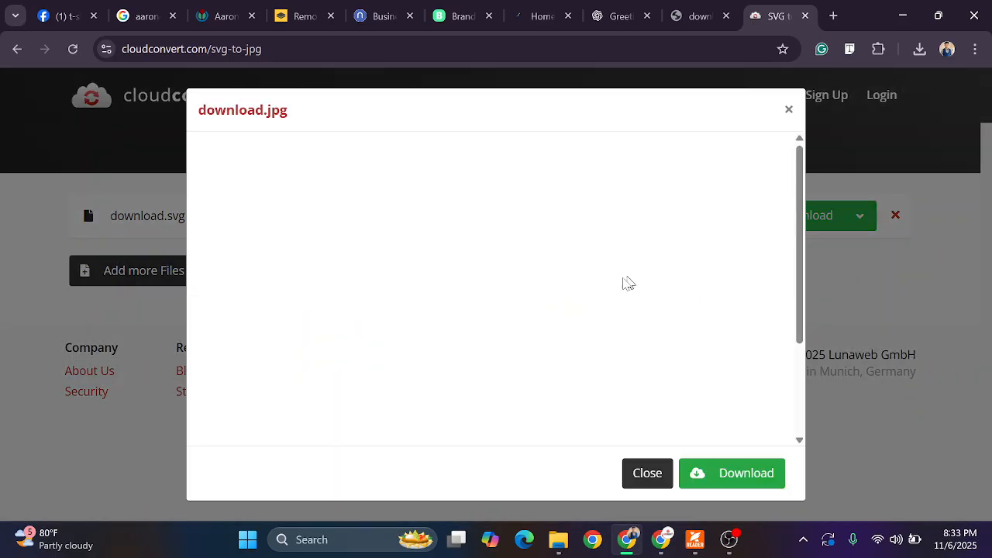
{"action": "scroll", "coordinate": [566, 256], "scroll_direction": "down", "scroll_amount": 2}
{"action": "scroll", "coordinate": [554, 262], "scroll_direction": "up", "scroll_amount": 2}
{"action": "scroll", "coordinate": [577, 266], "scroll_direction": "down", "scroll_amount": 1}
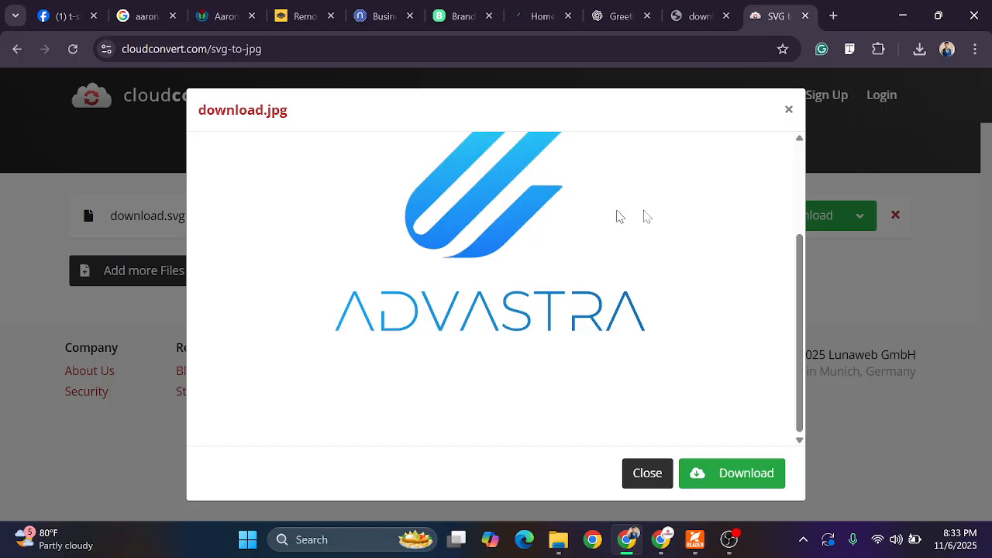
{"action": "left_click", "coordinate": [744, 475]}
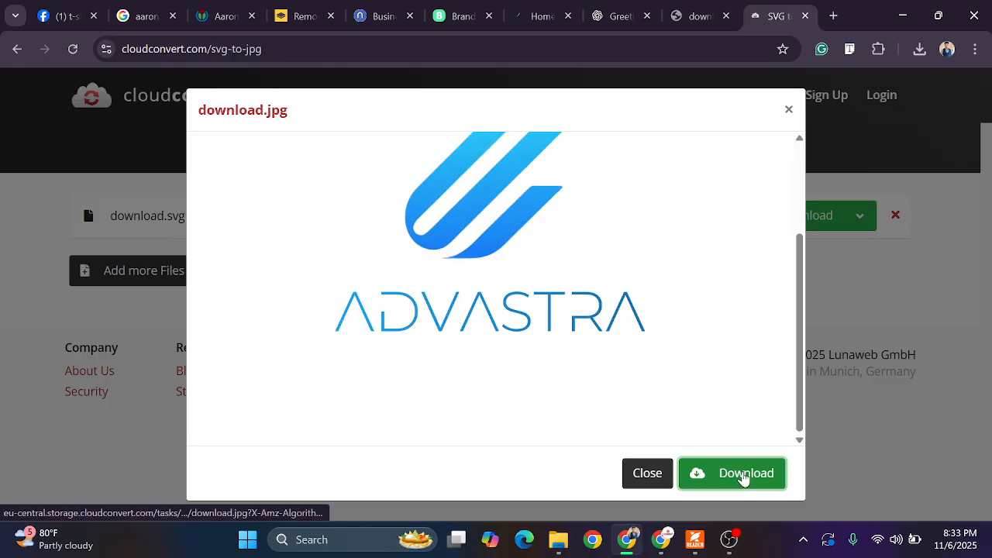
Open the downloaded download.jpg in the image viewer, inspect the Advastra logo up close, and minimize the viewer
{"action": "left_click", "coordinate": [921, 50]}
{"action": "left_click", "coordinate": [758, 85]}
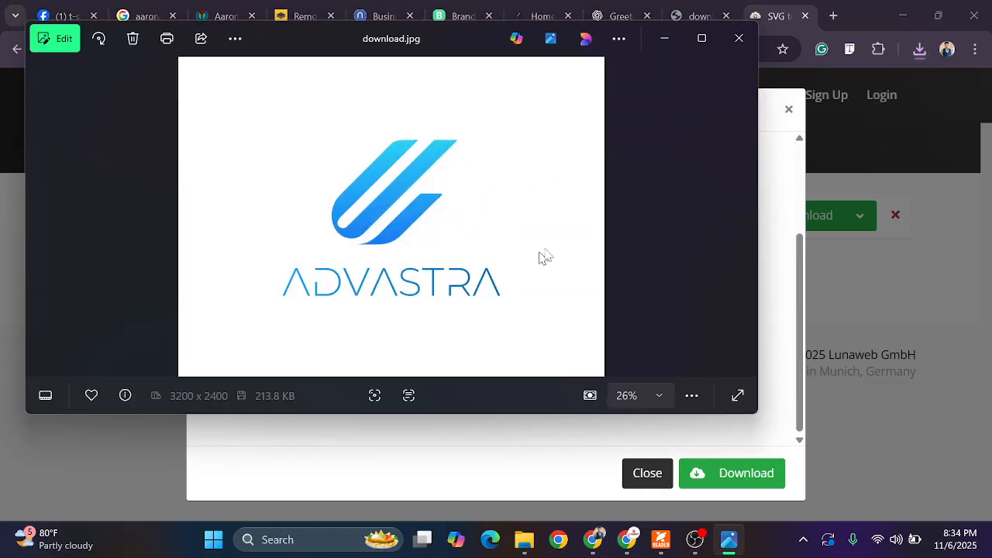
{"action": "scroll", "coordinate": [496, 302], "scroll_direction": "up", "scroll_amount": 2}
{"action": "left_click_drag", "start_coordinate": [403, 217], "coordinate": [406, 261]}
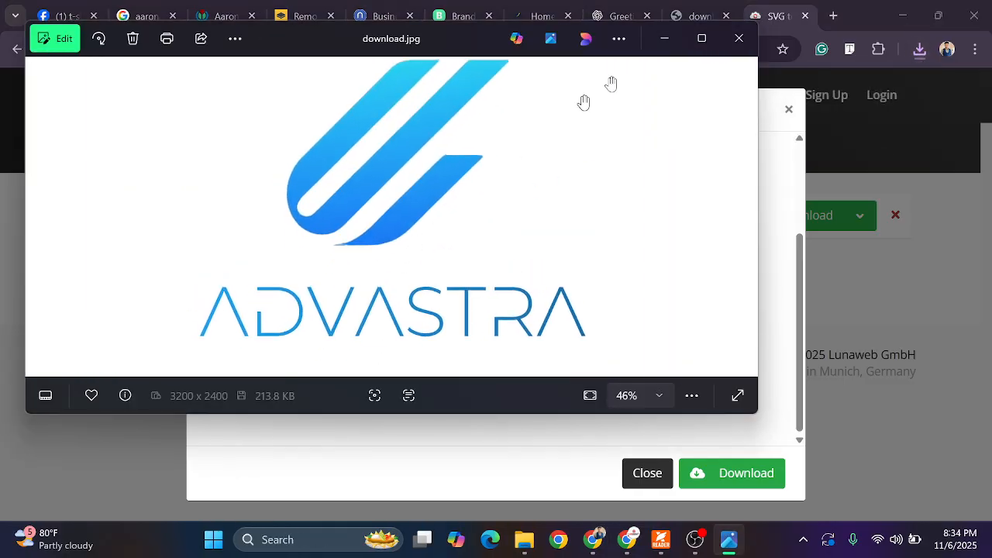
{"action": "left_click", "coordinate": [677, 39]}
Close the browser tab showing download.svg and return to the CloudConvert page
{"action": "left_click", "coordinate": [709, 12]}
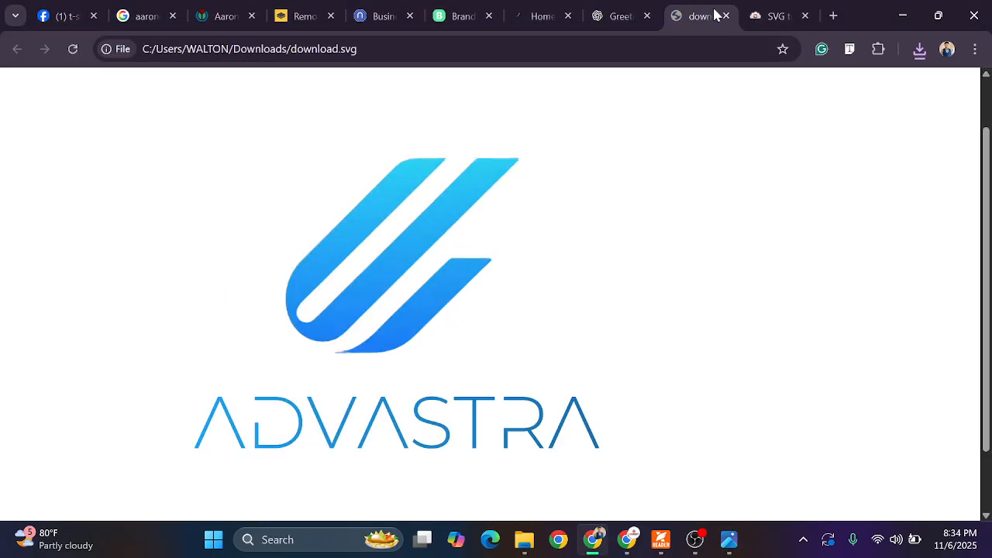
{"action": "left_click", "coordinate": [726, 15]}
{"action": "left_click", "coordinate": [618, 9]}
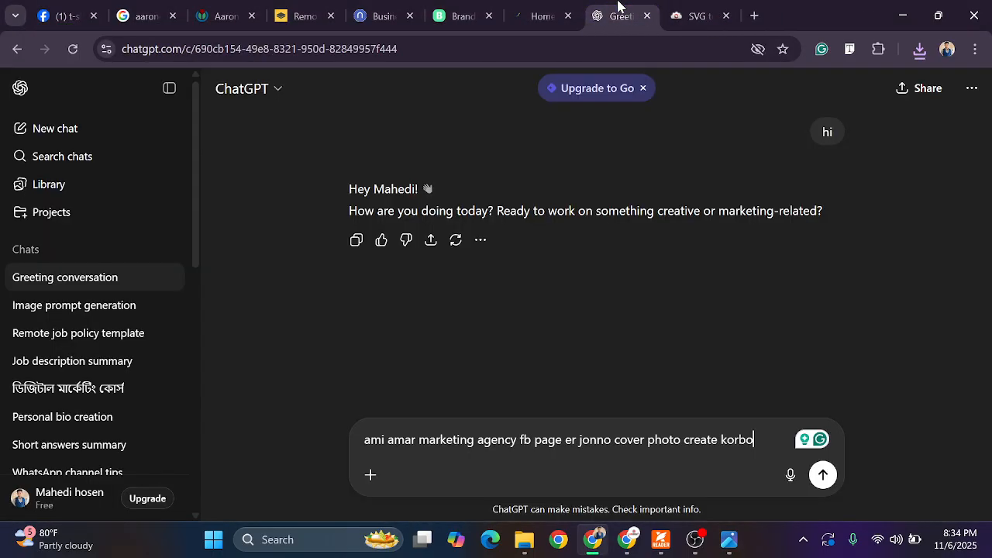
{"action": "left_click", "coordinate": [713, 7]}
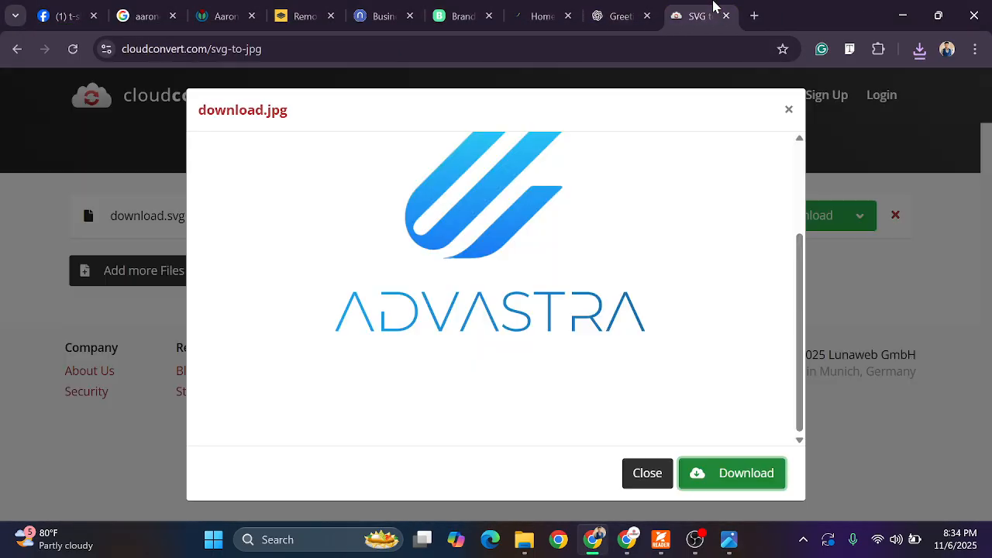
Open the remove.bg website in a new browser tab
{"action": "left_click", "coordinate": [755, 15]}
{"action": "left_click", "coordinate": [605, 53]}
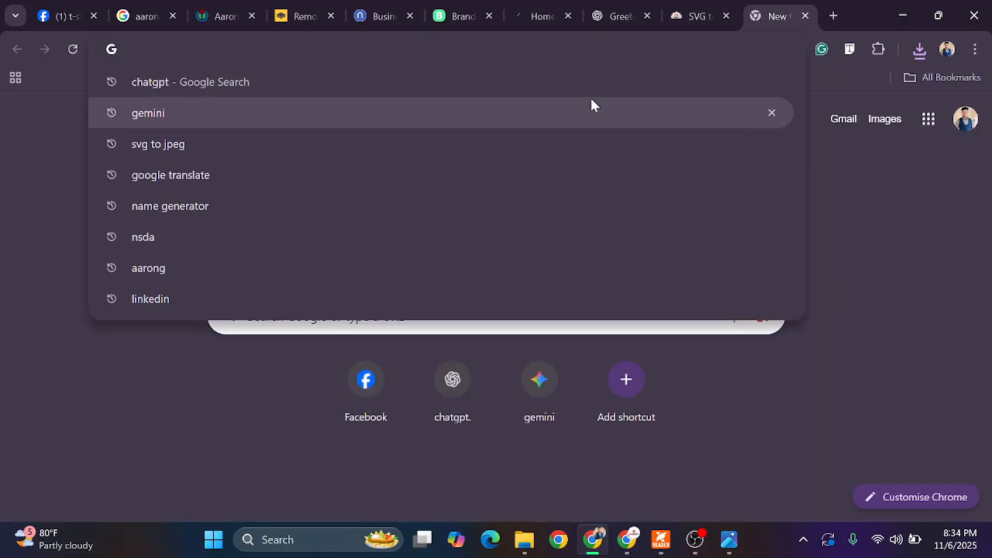
{"action": "type", "text": "remove.bg"}
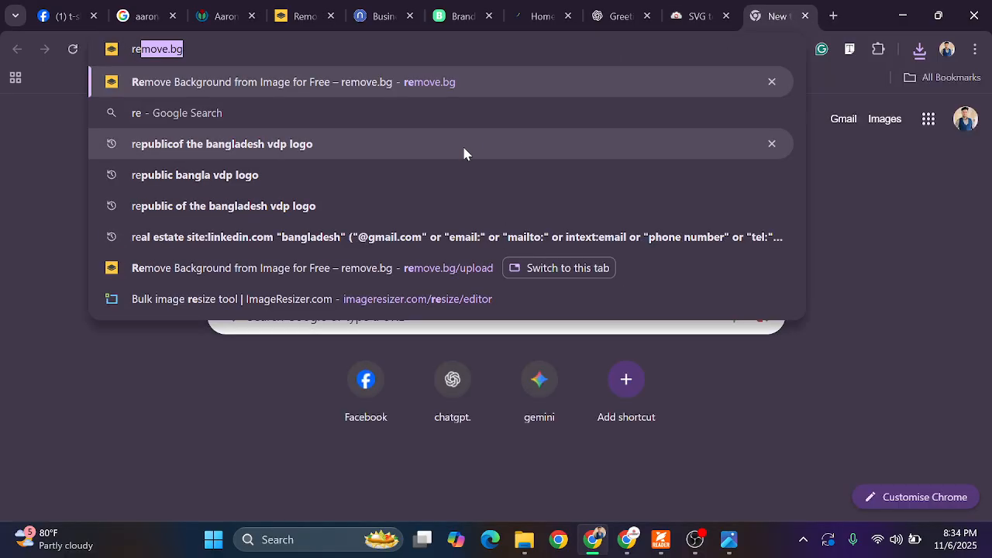
{"action": "key", "text": "Return"}
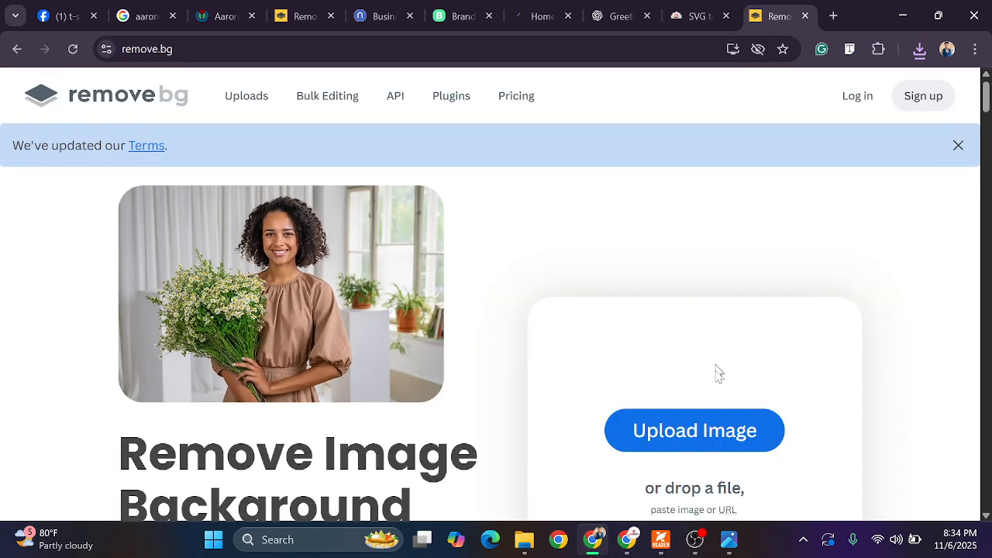
Upload the Advastra logo image named download from the Downloads folder and download its background-free version in the free Preview size
{"action": "left_click", "coordinate": [669, 434]}
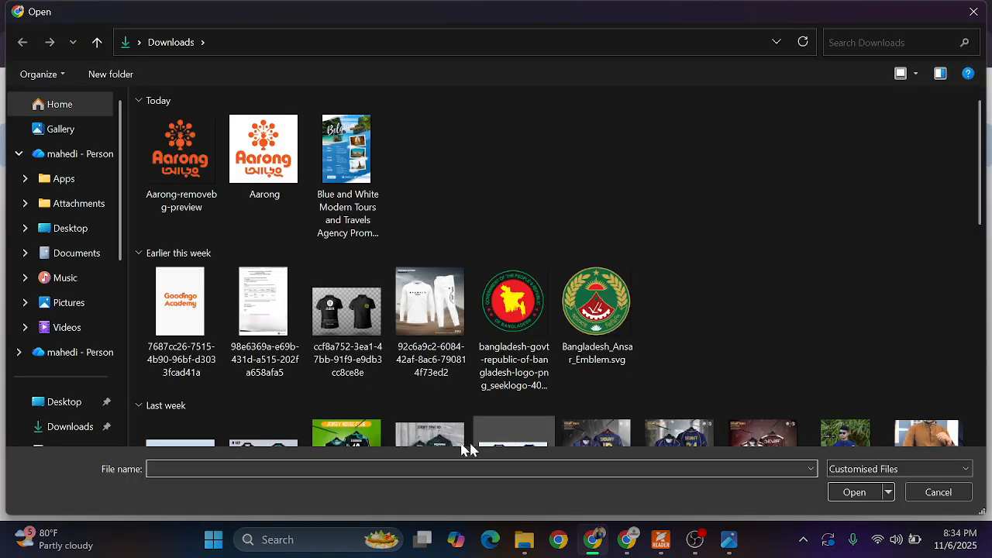
{"action": "left_click", "coordinate": [188, 186]}
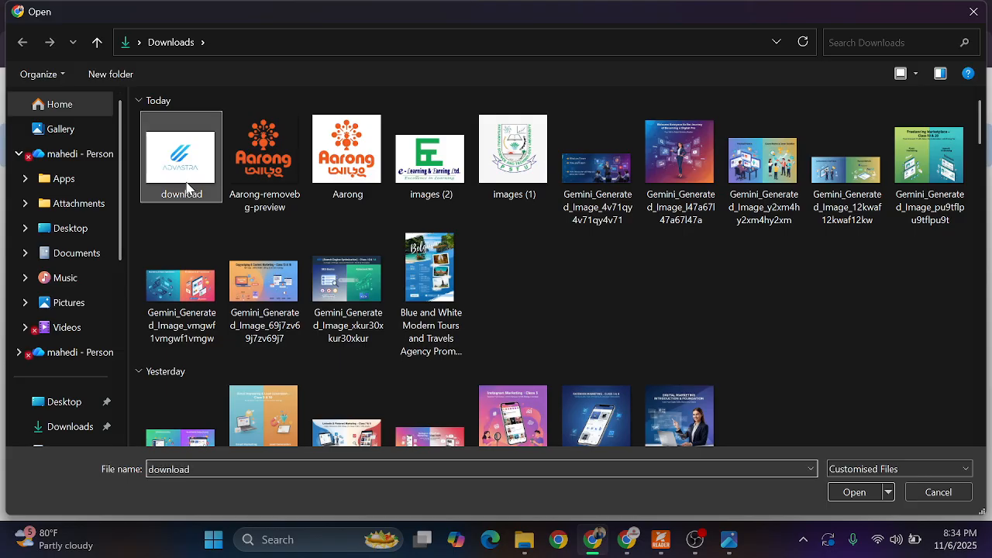
{"action": "left_click", "coordinate": [872, 494]}
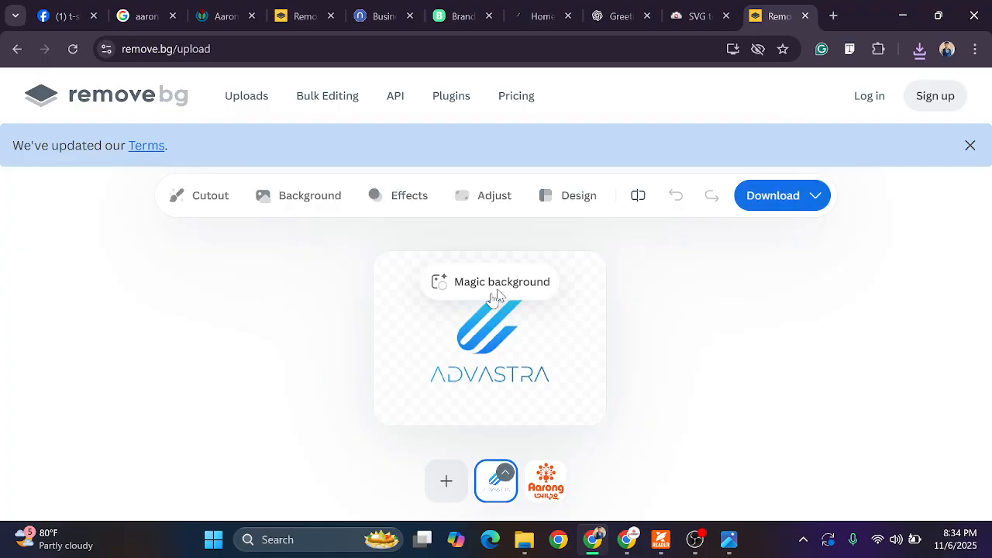
{"action": "left_click", "coordinate": [808, 195]}
{"action": "left_click", "coordinate": [773, 240]}
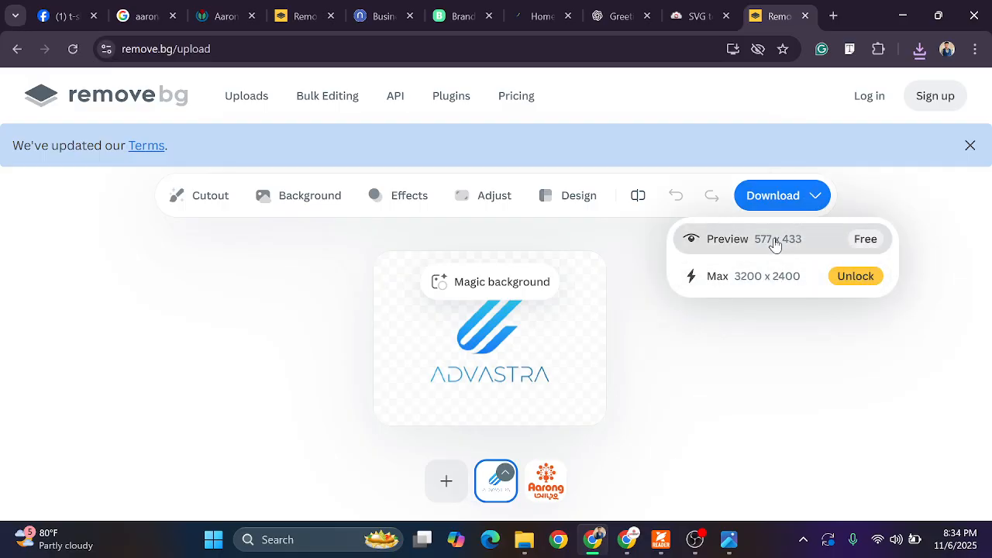
Dismiss the CloudConvert logo preview and attach the Advastra image named download to the drafted cover photo prompt in ChatGPT
{"action": "left_click", "coordinate": [713, 11]}
{"action": "left_click", "coordinate": [789, 109]}
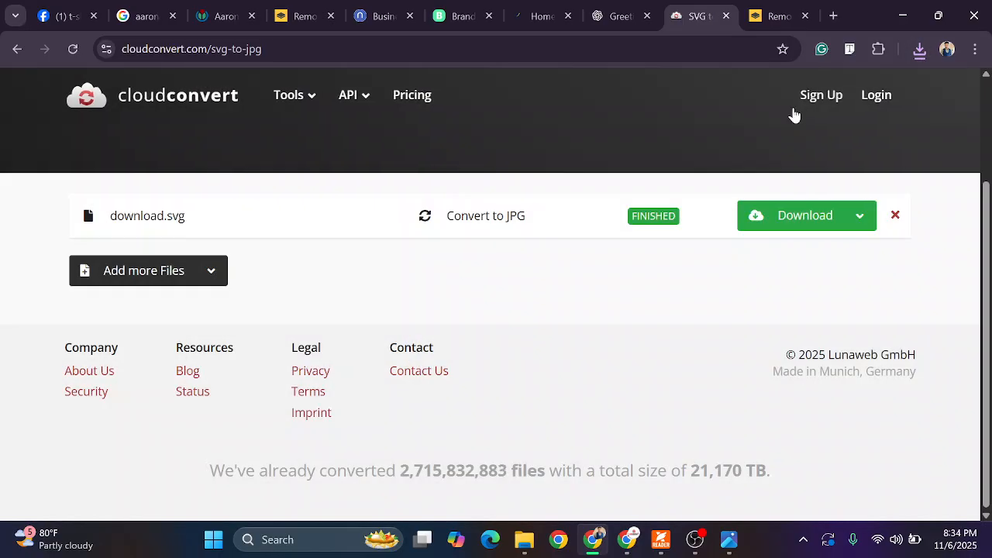
{"action": "left_click", "coordinate": [599, 6]}
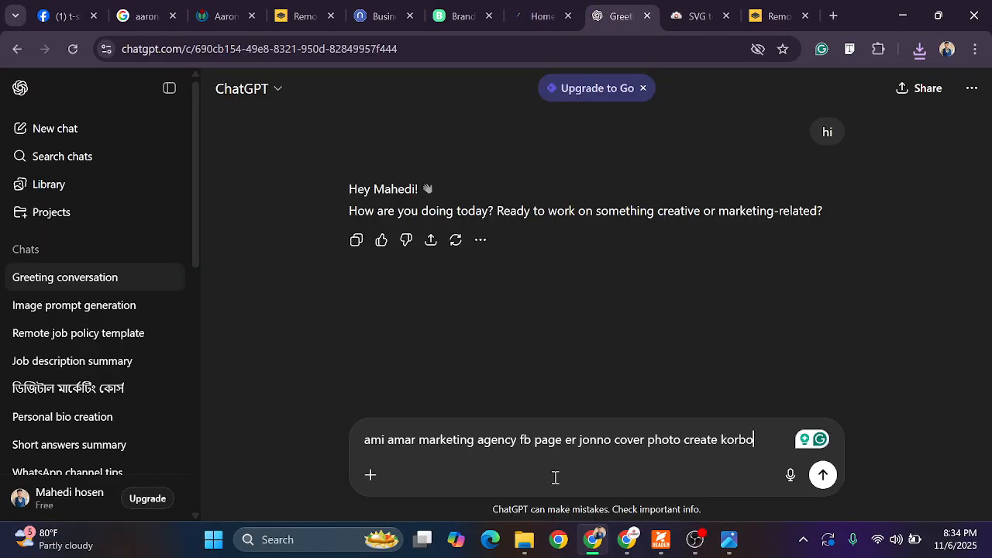
{"action": "left_click", "coordinate": [370, 475]}
{"action": "left_click", "coordinate": [486, 291]}
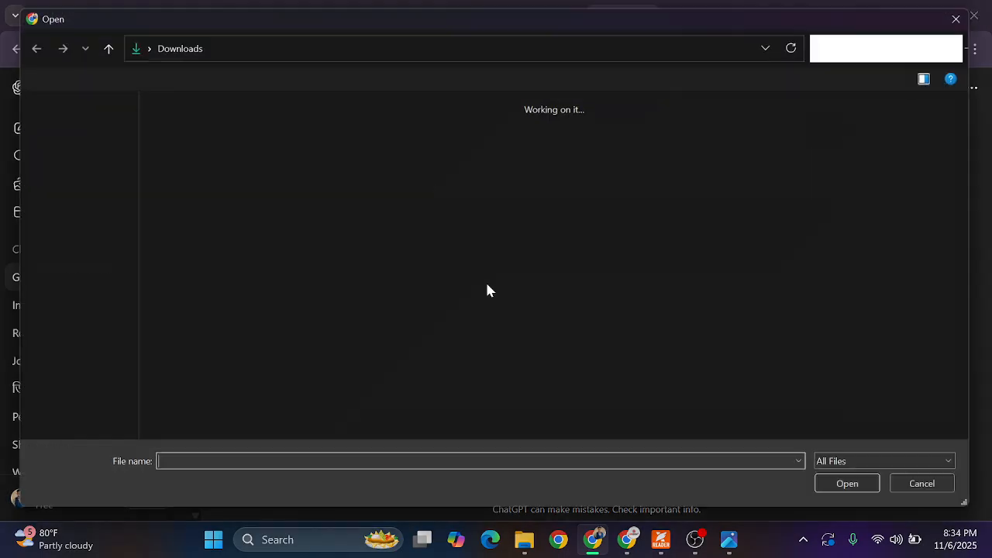
{"action": "left_click", "coordinate": [292, 177]}
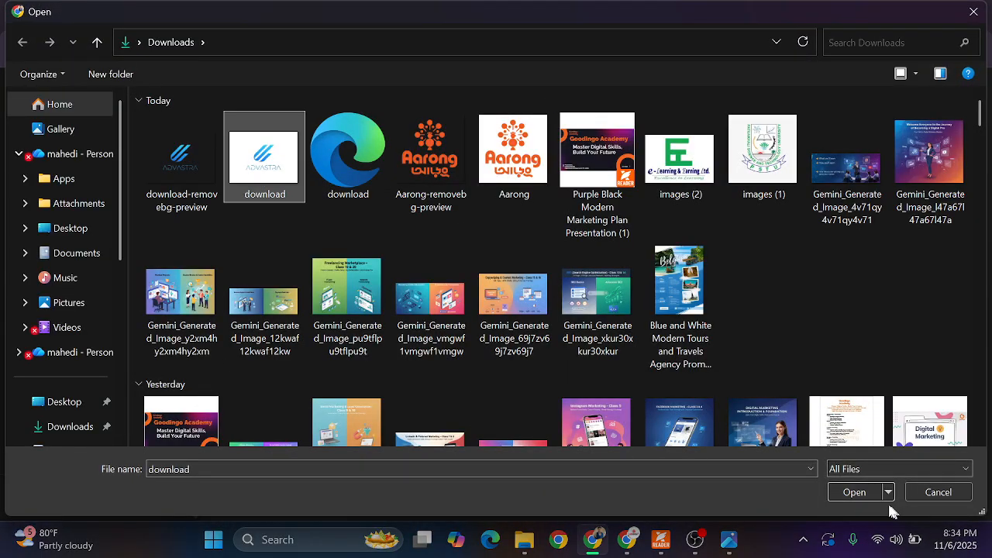
{"action": "left_click", "coordinate": [853, 494]}
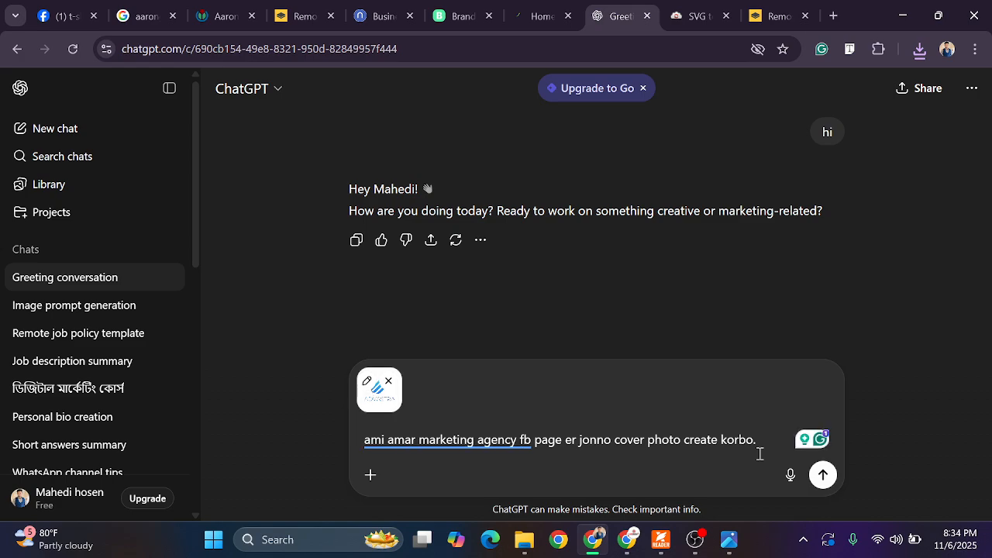
Extend the prompt with "fb page name: Advastra. tomake akta logo deoa hoyese se logo color use korba" and send it
{"action": "type", "text": "fb page name: Advastra. tomake akta"}
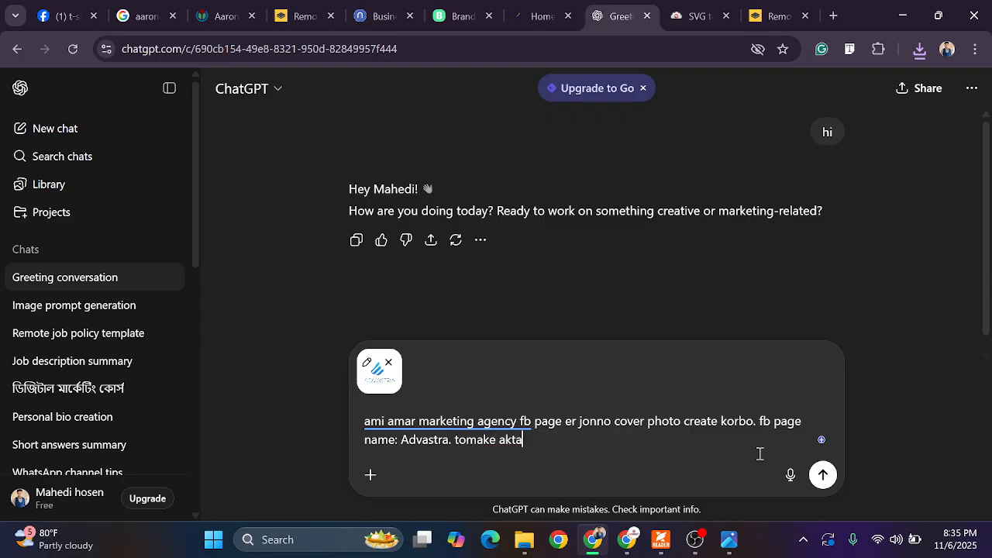
{"action": "type", "text": "logo deoa hoyese se logo color use korba"}
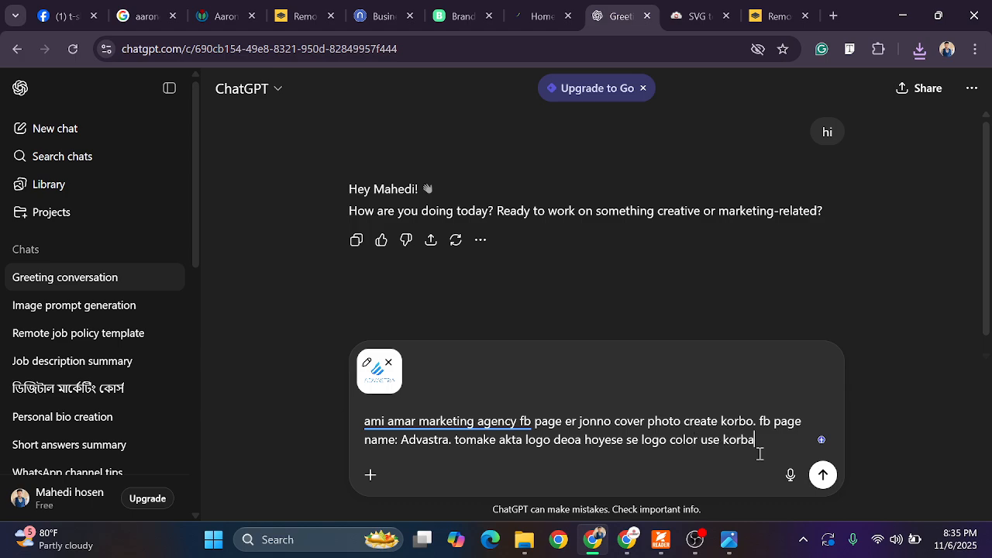
{"action": "key", "text": "Return"}
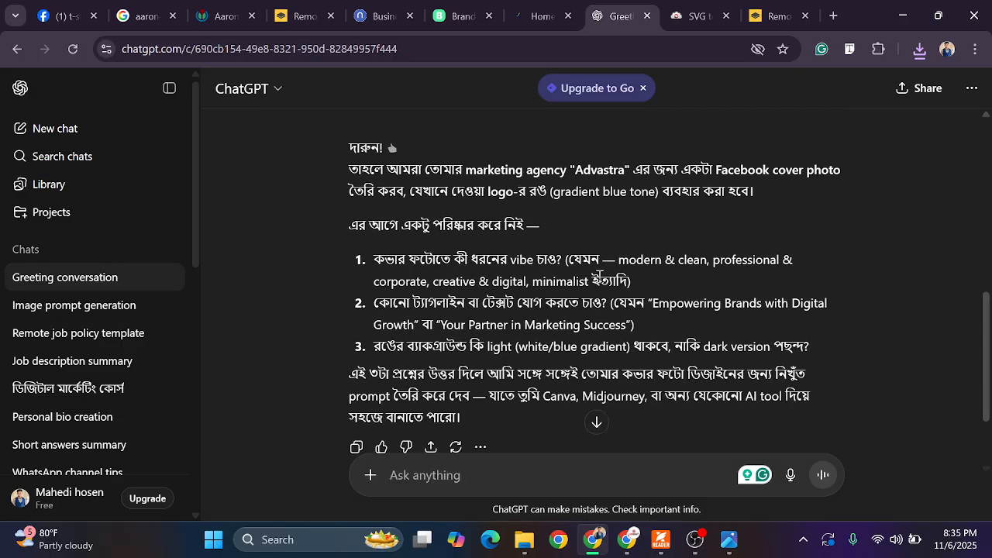
Enter "corporate" from ChatGPT's vibe suggestions in the reply, and copy the suggested tagline "Empowering Brands with Digital Growth"
{"action": "left_click_drag", "start_coordinate": [429, 281], "coordinate": [370, 282]}
{"action": "key", "text": "ctrl+c"}
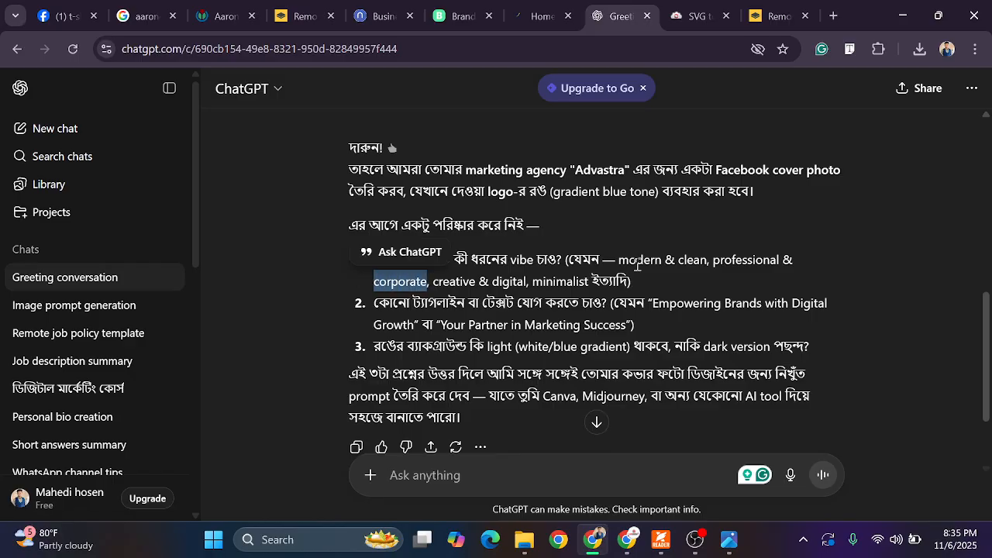
{"action": "left_click", "coordinate": [497, 470]}
{"action": "key", "text": "ctrl+v"}
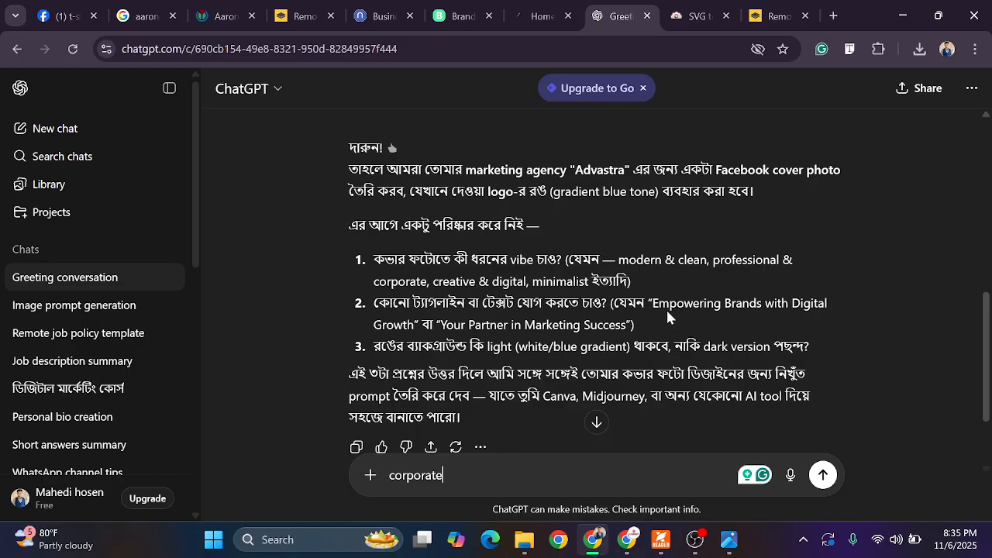
{"action": "left_click_drag", "start_coordinate": [653, 303], "coordinate": [417, 332]}
{"action": "key", "text": "ctrl+c"}
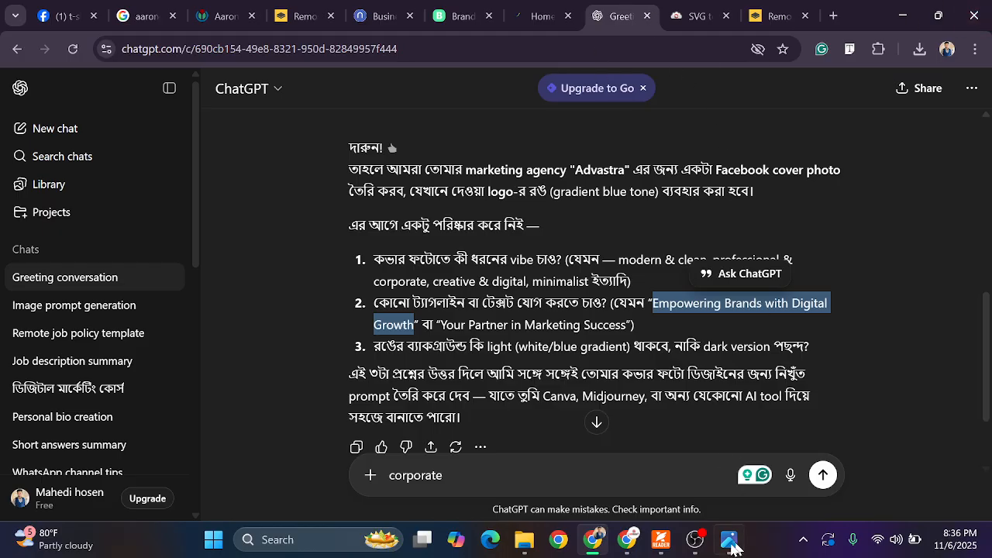
Switch to the Google Meet call, mute one unmuted participant for everyone, and return to the ChatGPT conversation
{"action": "mouse_move", "coordinate": [628, 540]}
{"action": "left_click", "coordinate": [595, 485]}
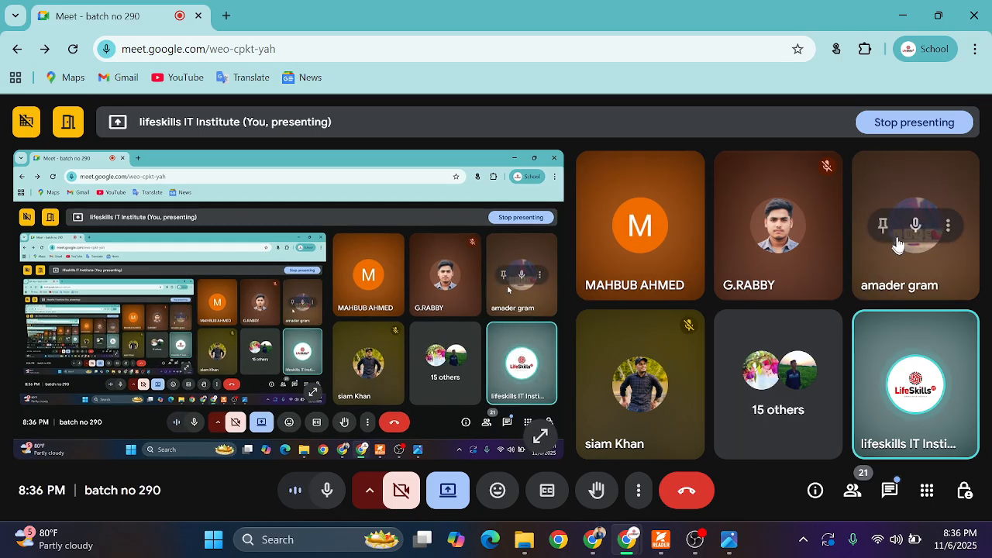
{"action": "left_click", "coordinate": [917, 224]}
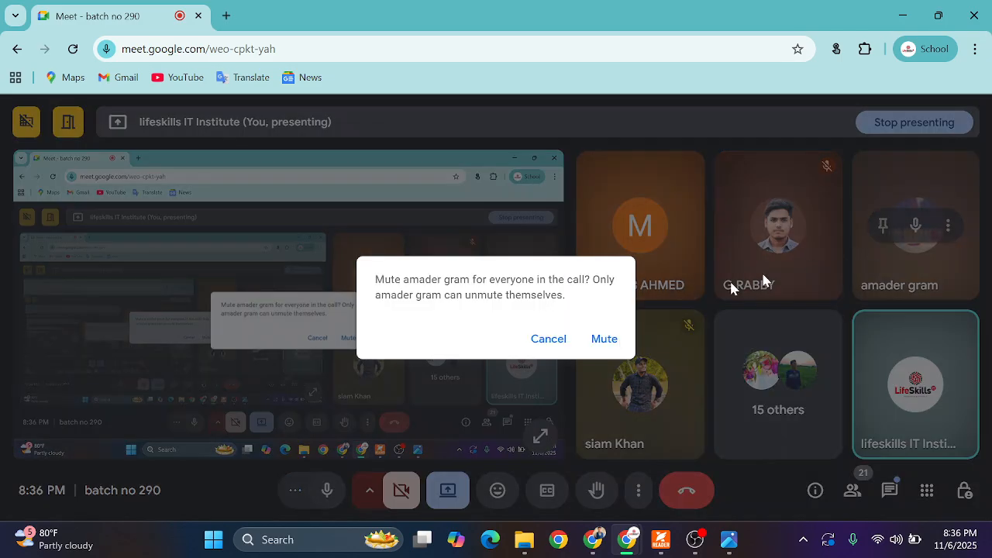
{"action": "left_click", "coordinate": [618, 338]}
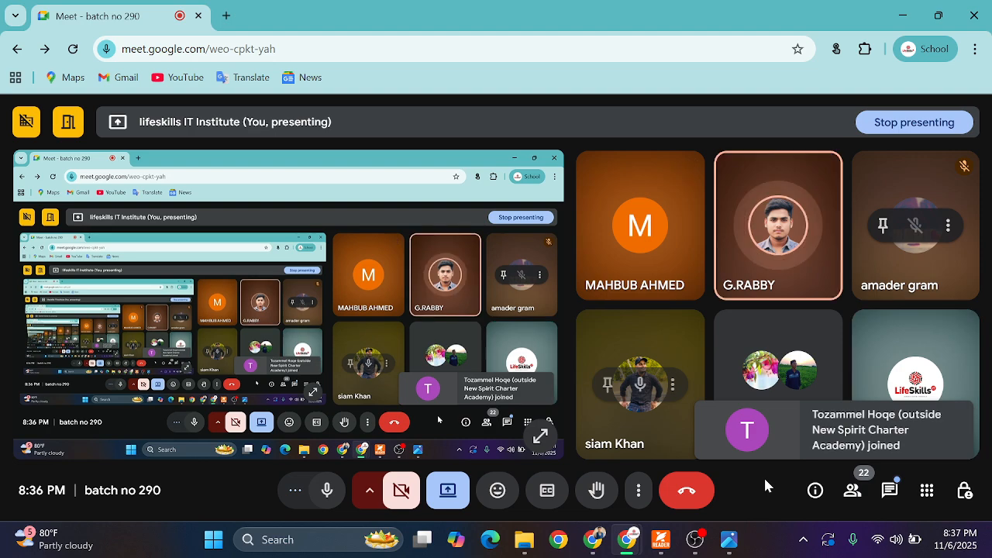
{"action": "left_click", "coordinate": [603, 540]}
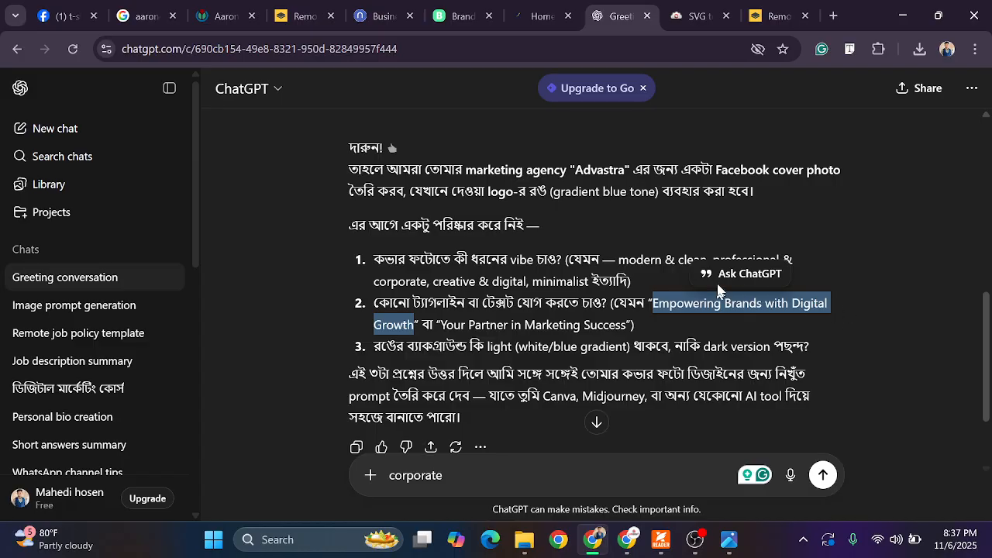
Add "Empowering Brands with Digital Growth" and "(white/blue gradient)" on separate lines below "corporate" and send the reply
{"action": "key", "text": "shift+Return"}
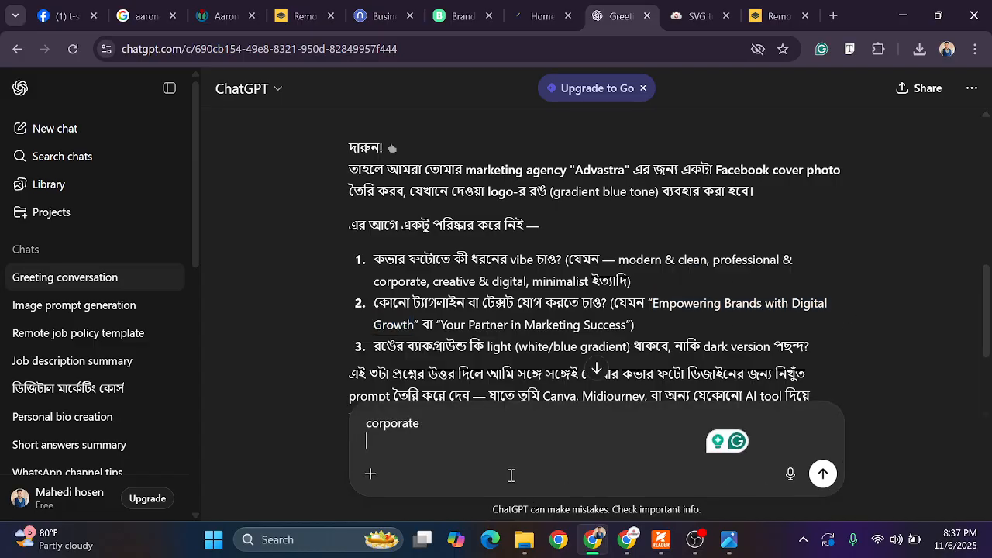
{"action": "key", "text": "ctrl+v"}
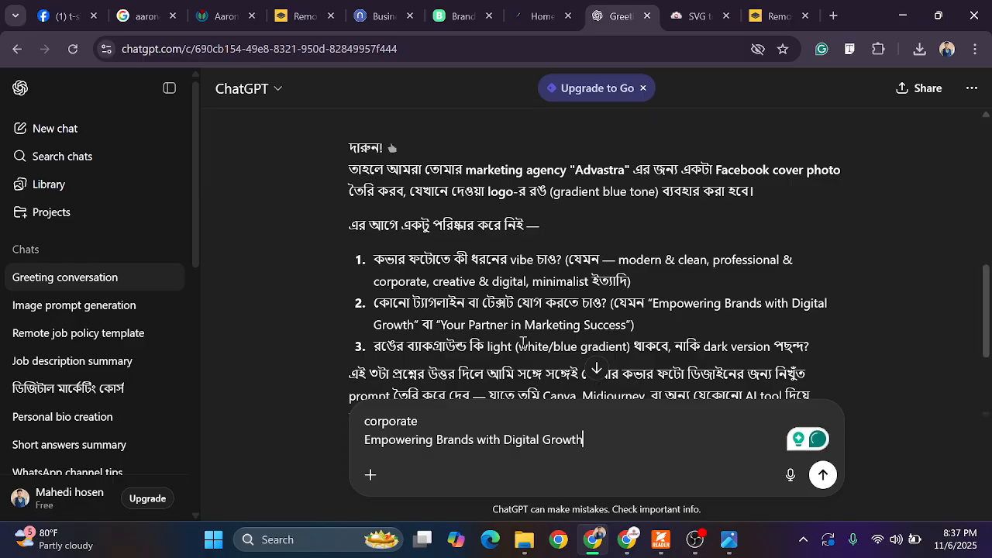
{"action": "left_click_drag", "start_coordinate": [518, 348], "coordinate": [630, 352]}
{"action": "key", "text": "ctrl+c"}
{"action": "scroll", "coordinate": [626, 455], "scroll_direction": "down", "scroll_amount": 2}
{"action": "left_click", "coordinate": [664, 445]}
{"action": "key", "text": "shift+Return"}
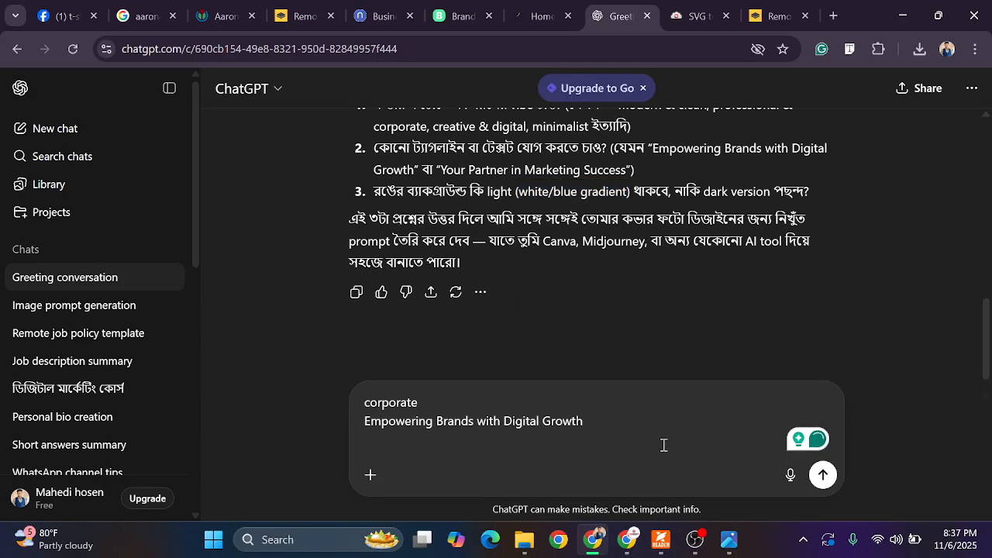
{"action": "key", "text": "ctrl+v"}
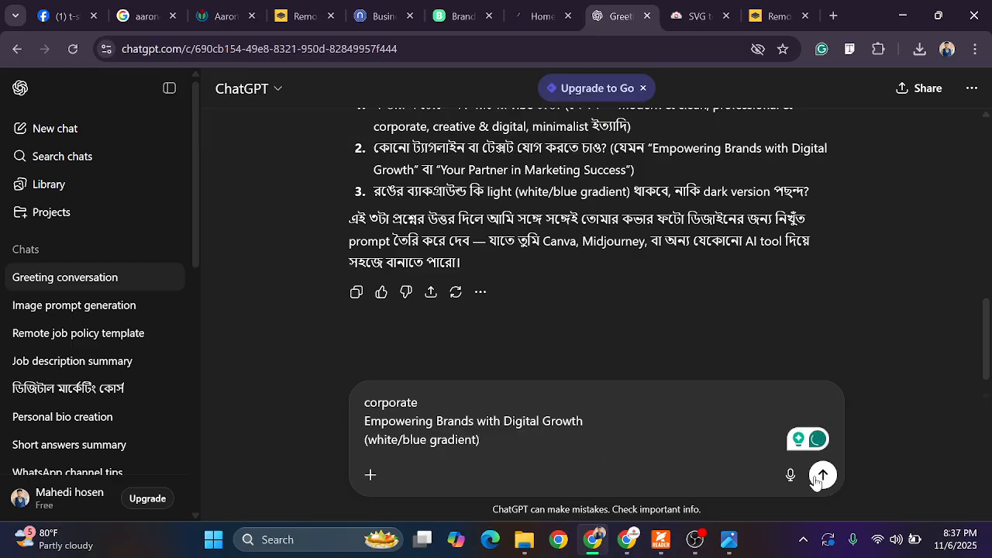
{"action": "left_click", "coordinate": [822, 474]}
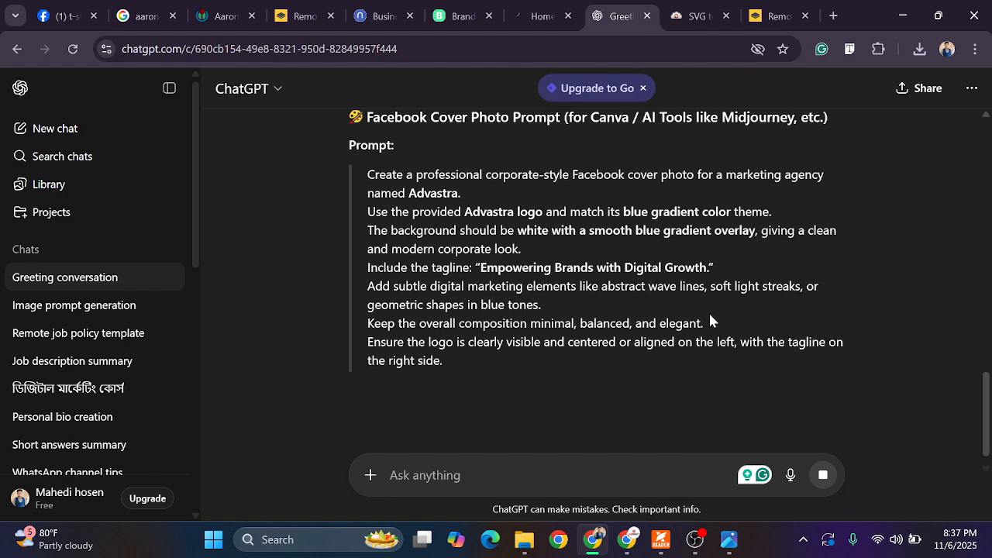
Copy the full generated Facebook cover photo prompt, from the corporate-style description through the 820×312 px dimensions
{"action": "scroll", "coordinate": [696, 318], "scroll_direction": "up", "scroll_amount": 3}
{"action": "left_click_drag", "start_coordinate": [367, 217], "coordinate": [819, 428]}
{"action": "key", "text": "ctrl+c"}
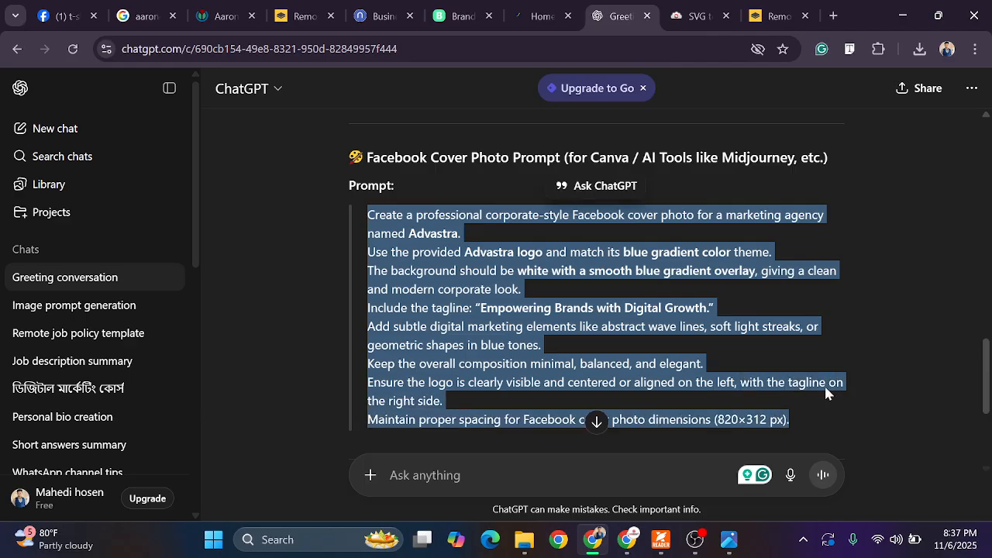
{"action": "scroll", "coordinate": [825, 342], "scroll_direction": "down", "scroll_amount": 2}
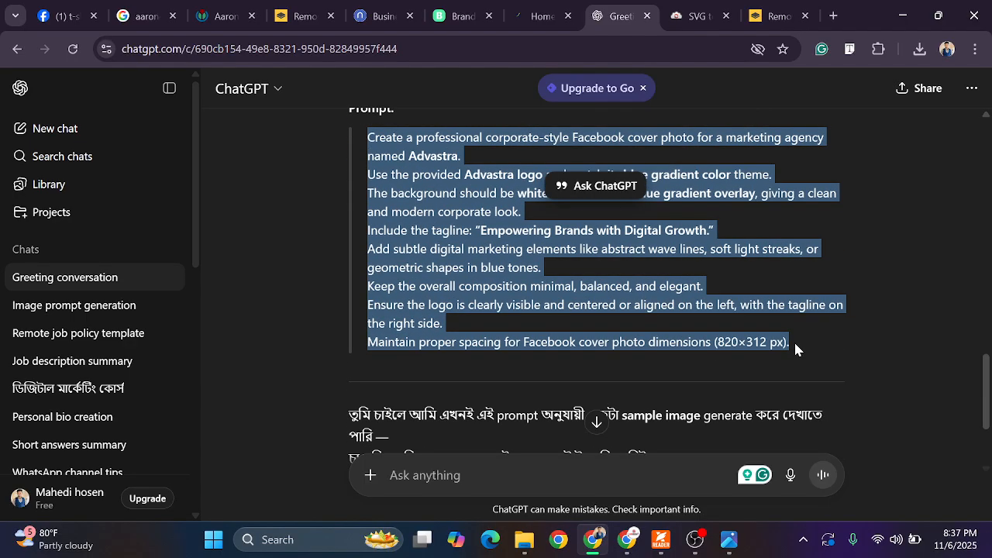
{"action": "left_click", "coordinate": [833, 15]}
{"action": "left_click", "coordinate": [542, 397]}
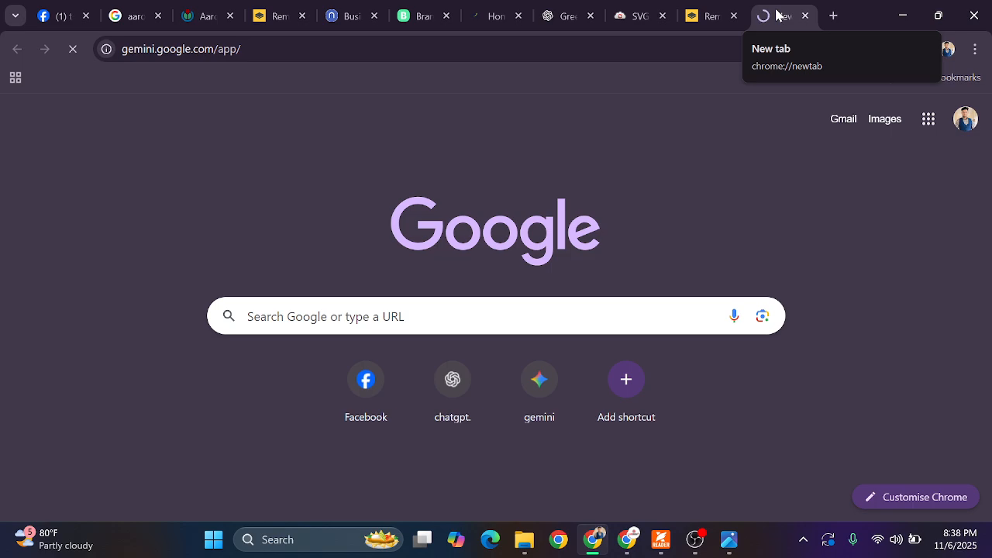
{"action": "left_click", "coordinate": [877, 543]}
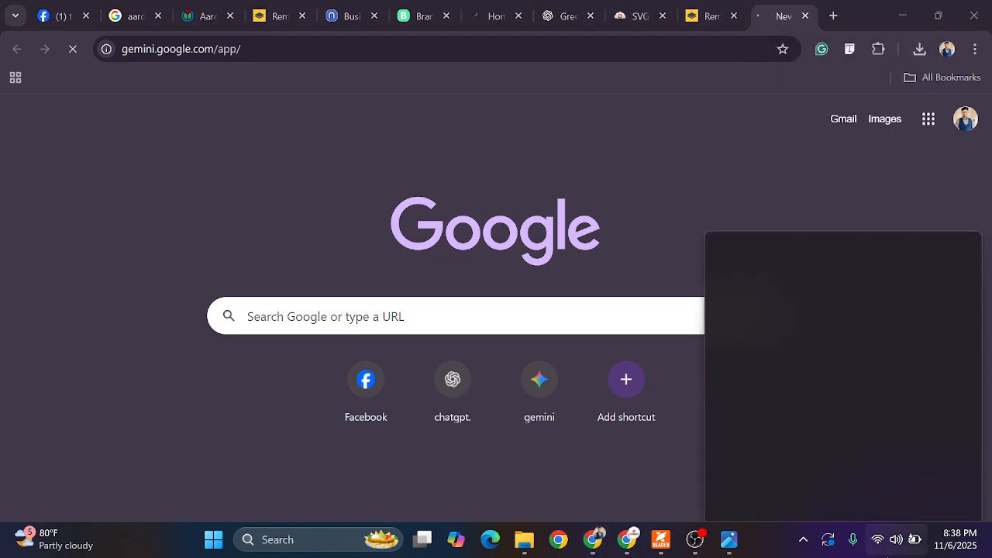
{"action": "left_click", "coordinate": [641, 173]}
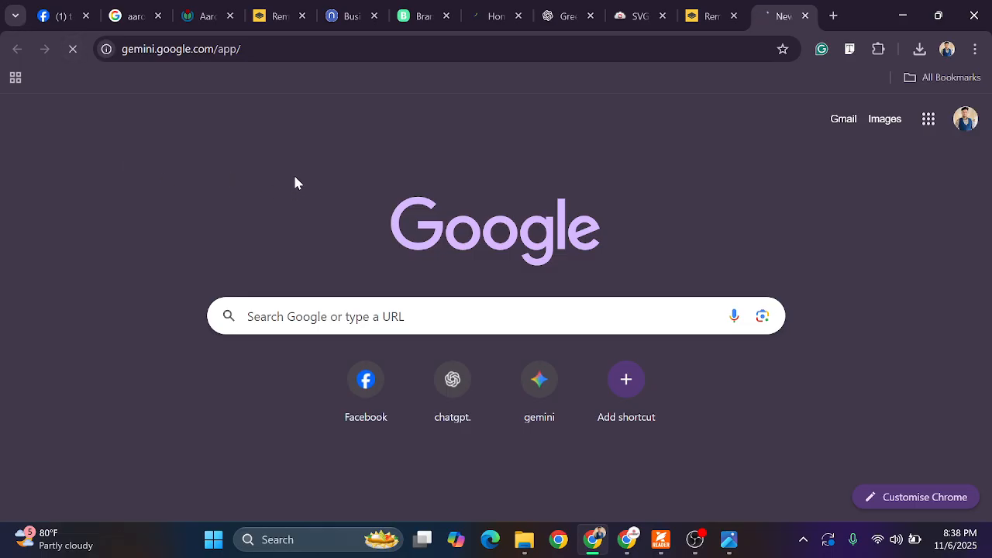
{"action": "left_click", "coordinate": [804, 16]}
Search Google for "gimini" in a new browser tab and open the Gemini web app
{"action": "left_click", "coordinate": [833, 14]}
{"action": "left_click", "coordinate": [698, 58]}
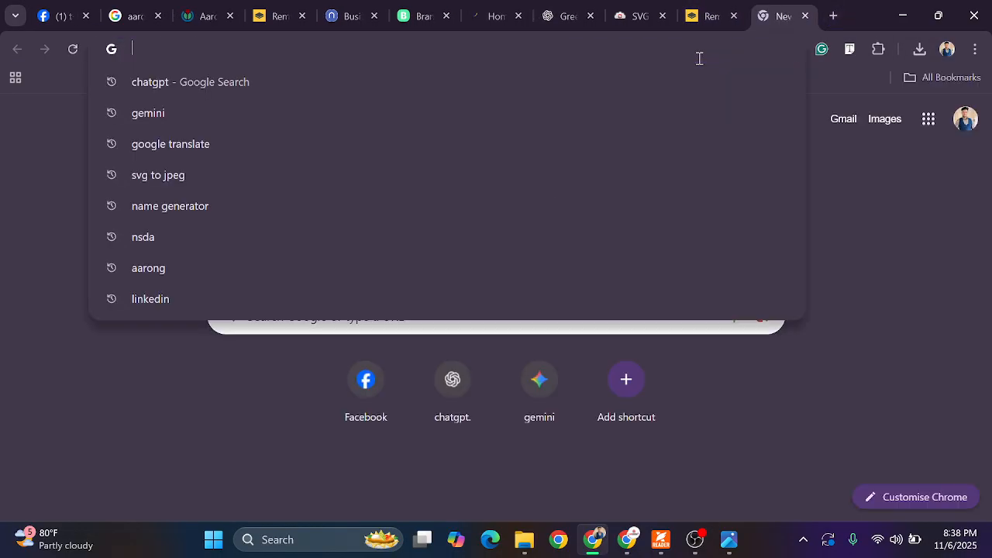
{"action": "type", "text": "gimini"}
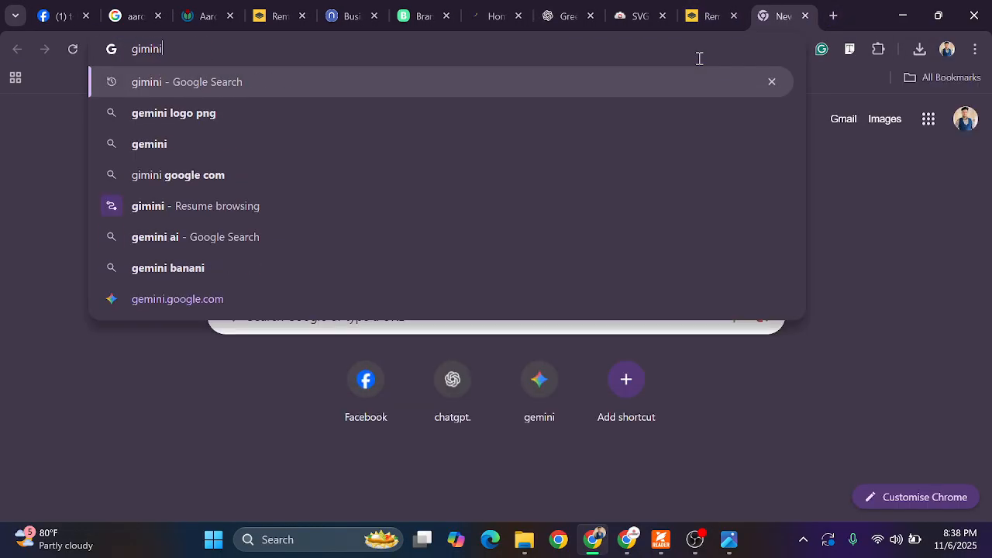
{"action": "key", "text": "Return"}
{"action": "left_click", "coordinate": [159, 291]}
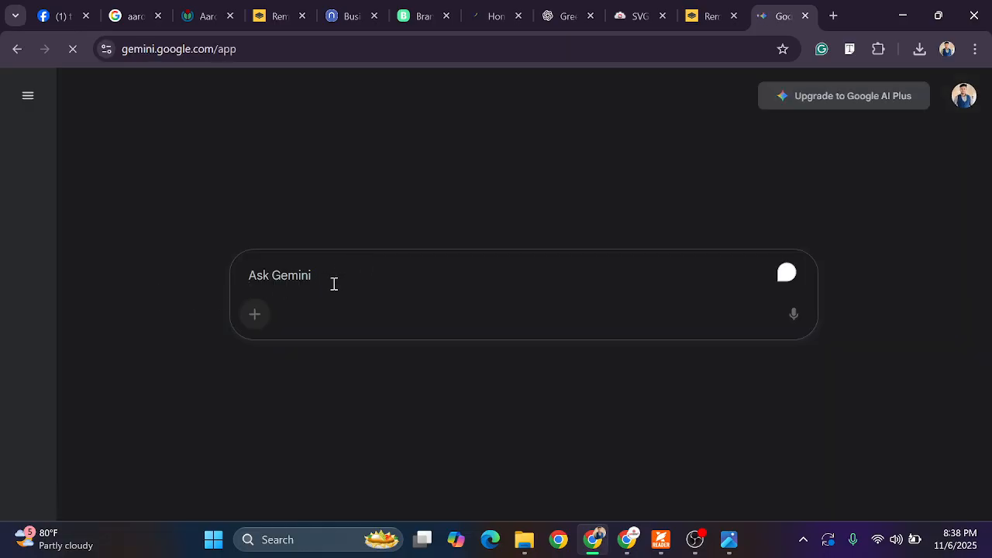
Paste the copied Facebook cover photo prompt into Gemini, submit it, and open the generated Advastra cover image enlarged
{"action": "key", "text": "ctrl+v"}
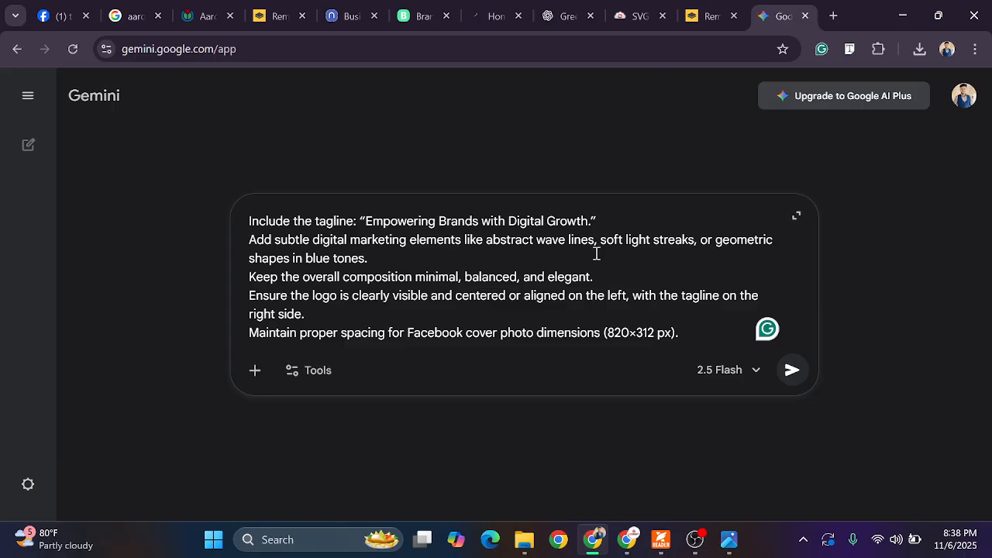
{"action": "scroll", "coordinate": [633, 249], "scroll_direction": "up", "scroll_amount": 3}
{"action": "scroll", "coordinate": [391, 294], "scroll_direction": "down", "scroll_amount": 3}
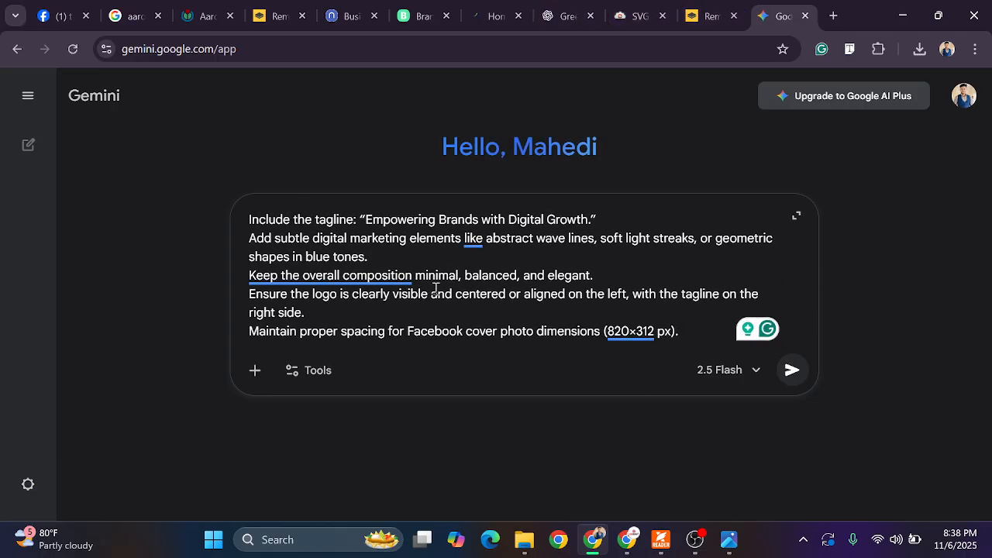
{"action": "left_click", "coordinate": [792, 372]}
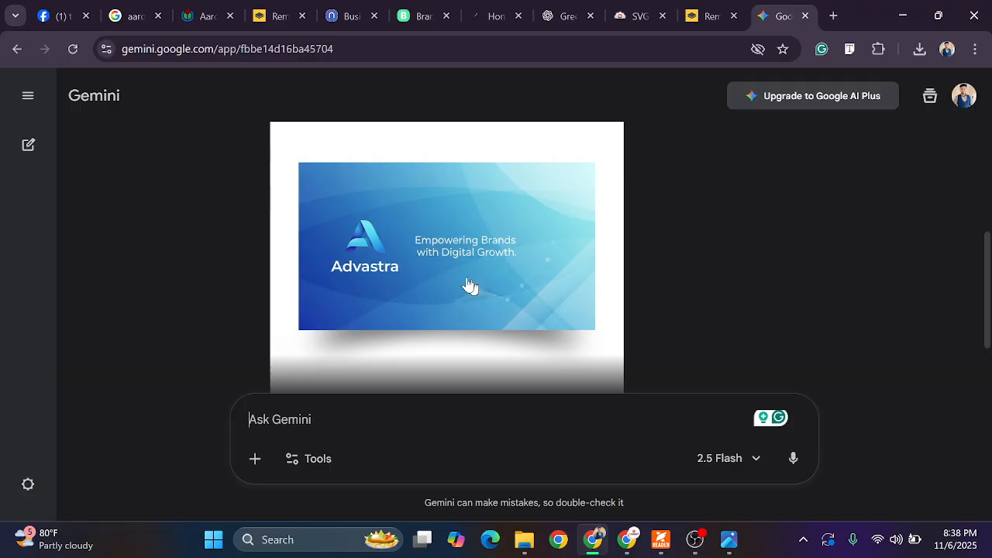
{"action": "left_click", "coordinate": [423, 253]}
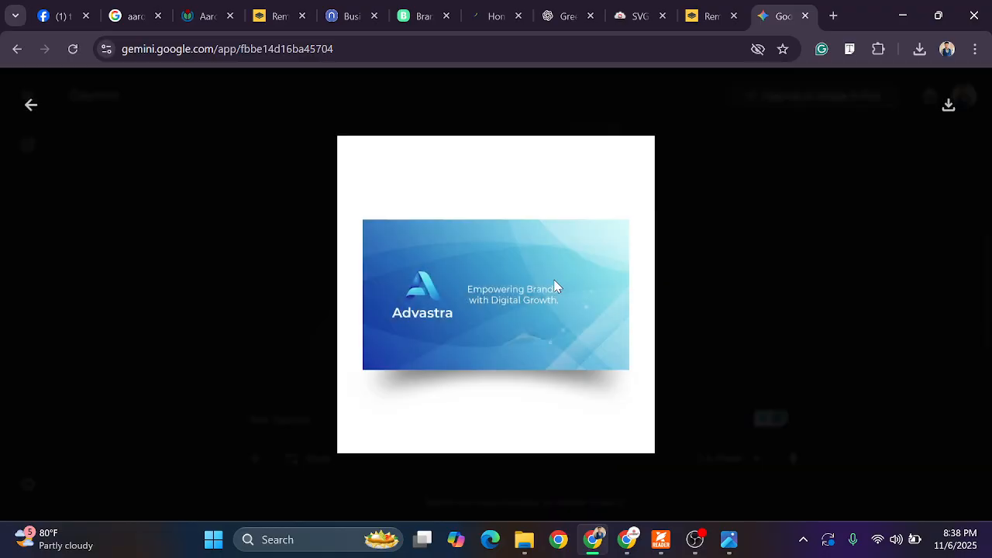
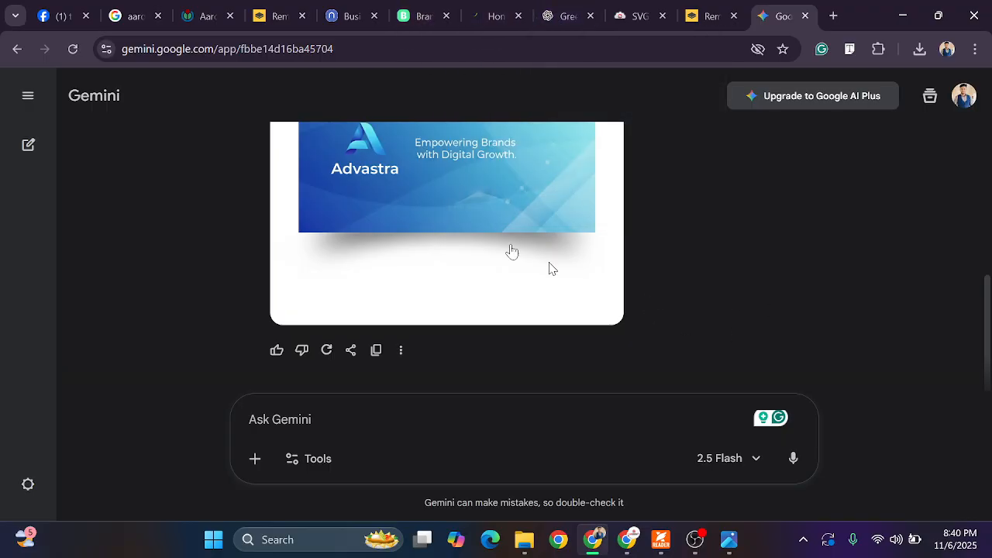
Switch to Facebook, dismiss the new notification pop-up, and open and reload the home feed
{"action": "left_click", "coordinate": [61, 14]}
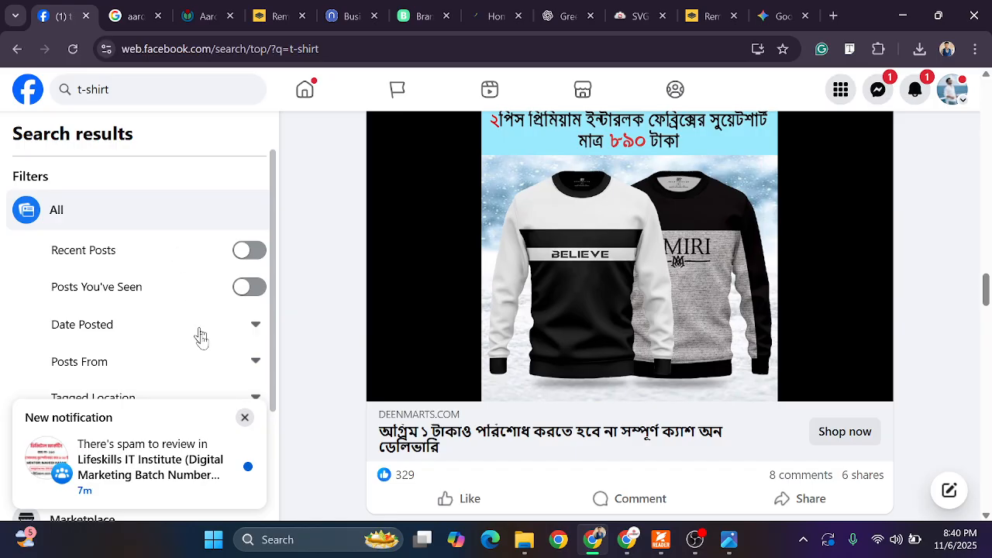
{"action": "left_click", "coordinate": [245, 419]}
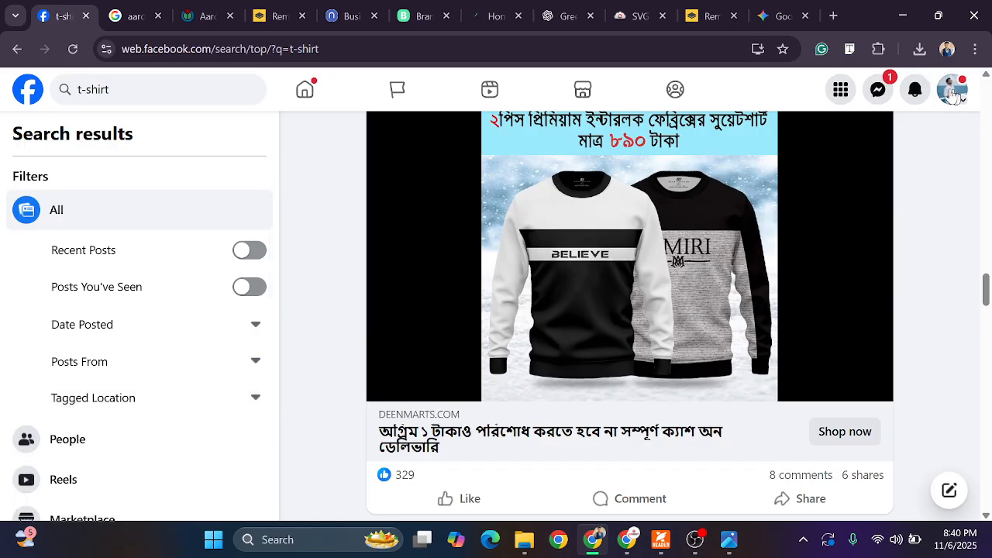
{"action": "left_click", "coordinate": [24, 91]}
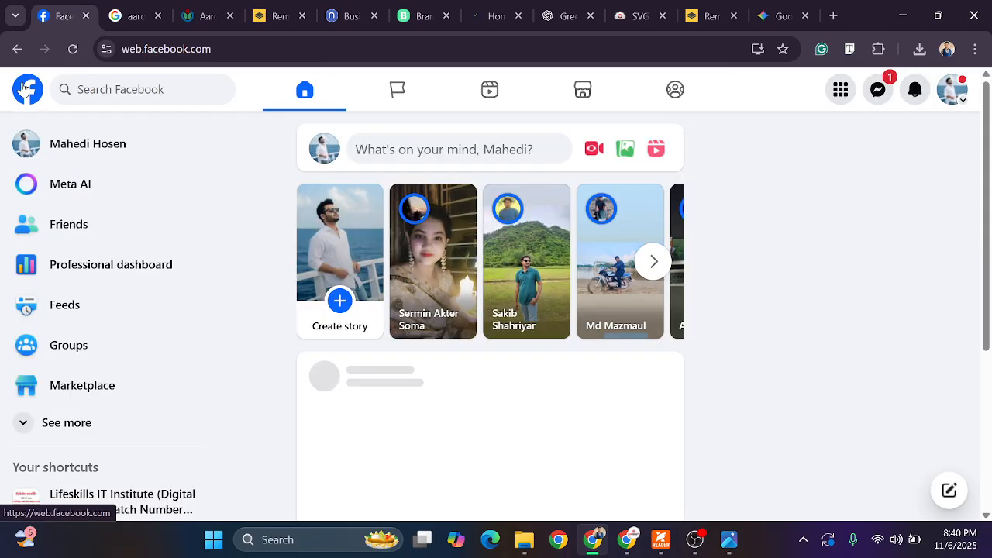
{"action": "scroll", "coordinate": [435, 235], "scroll_direction": "down", "scroll_amount": 3}
{"action": "left_click", "coordinate": [72, 49]}
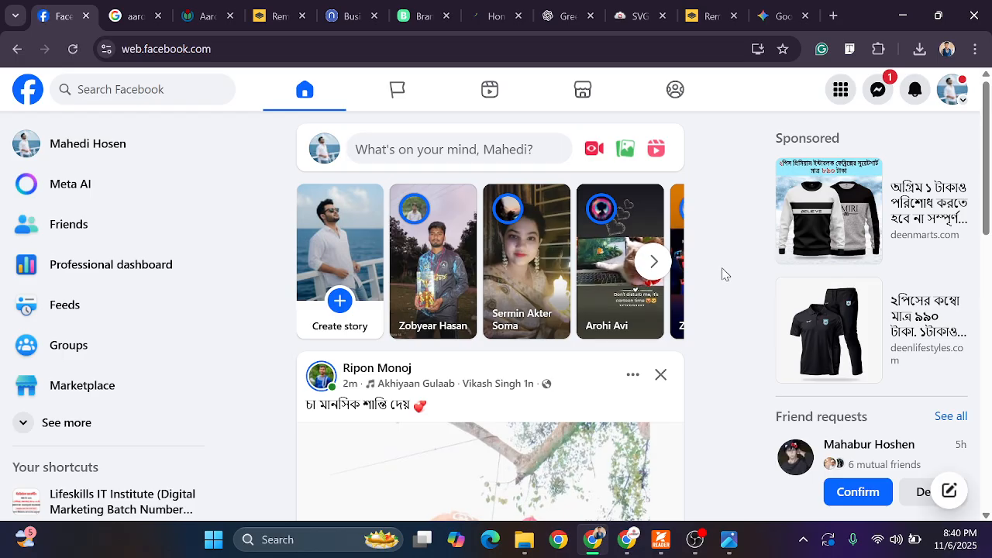
Switch to the Google Meet call to check on the participants, and return to the Facebook home feed
{"action": "left_click", "coordinate": [630, 543]}
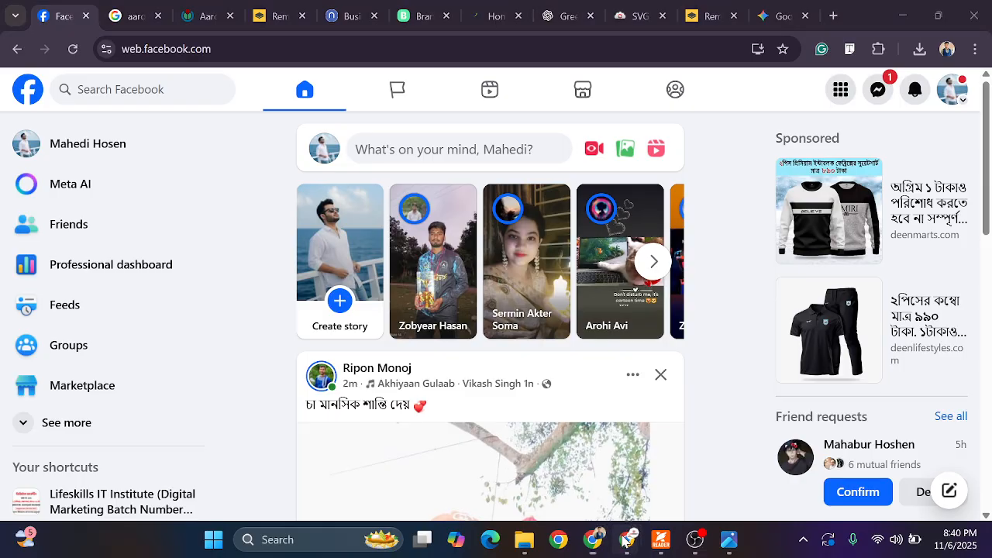
{"action": "left_click", "coordinate": [589, 482]}
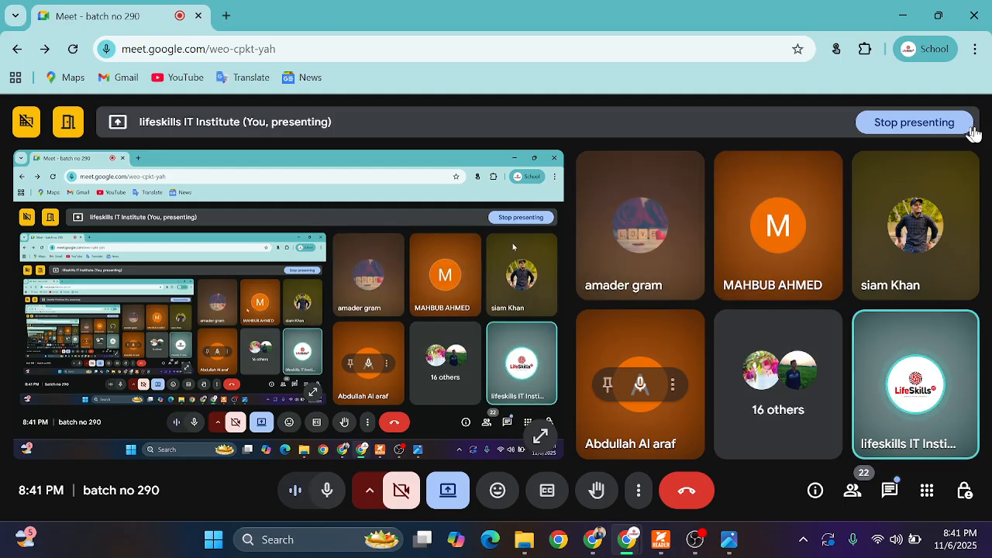
{"action": "mouse_move", "coordinate": [688, 244]}
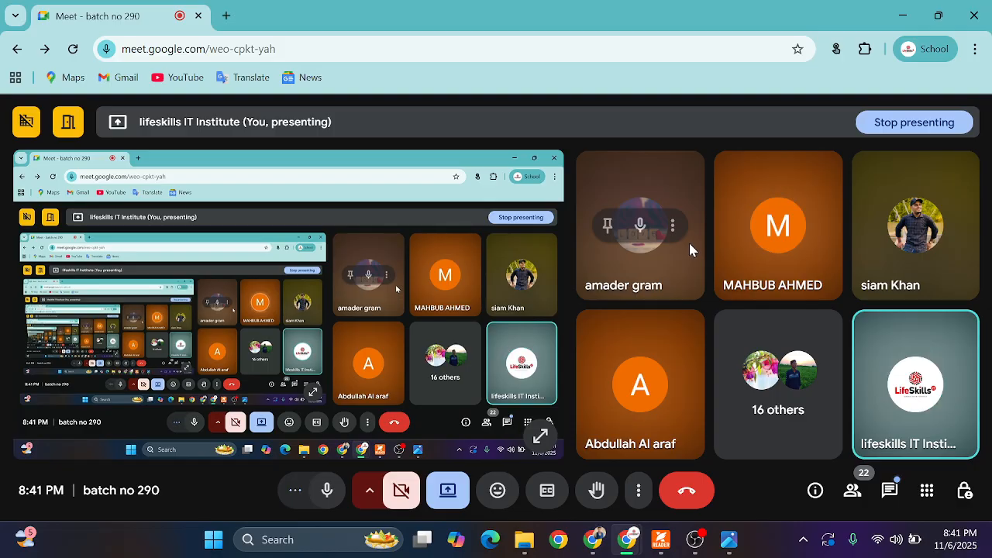
{"action": "left_click", "coordinate": [897, 11]}
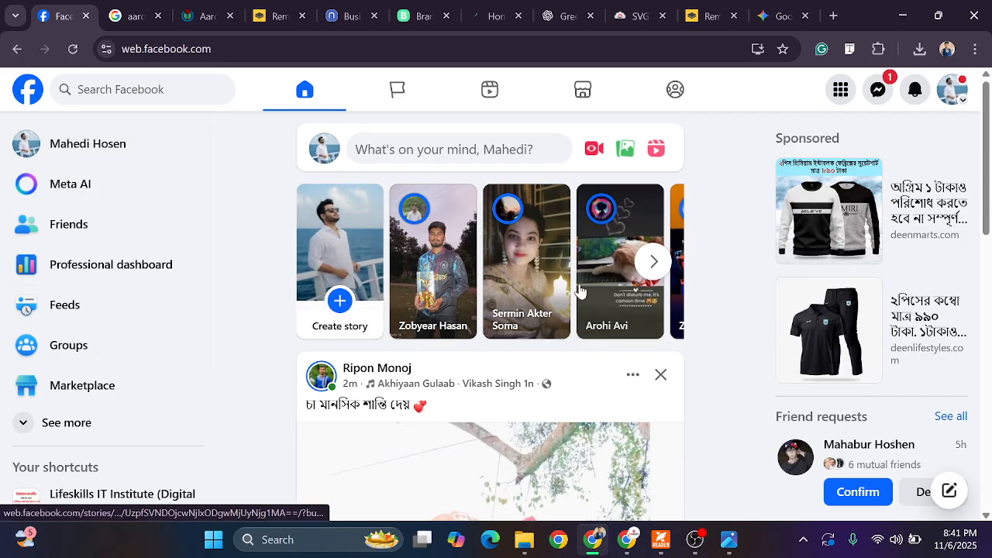
Look through the Facebook menu and the expanded shortcuts list for the Pages entry
{"action": "left_click", "coordinate": [858, 94]}
{"action": "scroll", "coordinate": [543, 364], "scroll_direction": "down", "scroll_amount": 2}
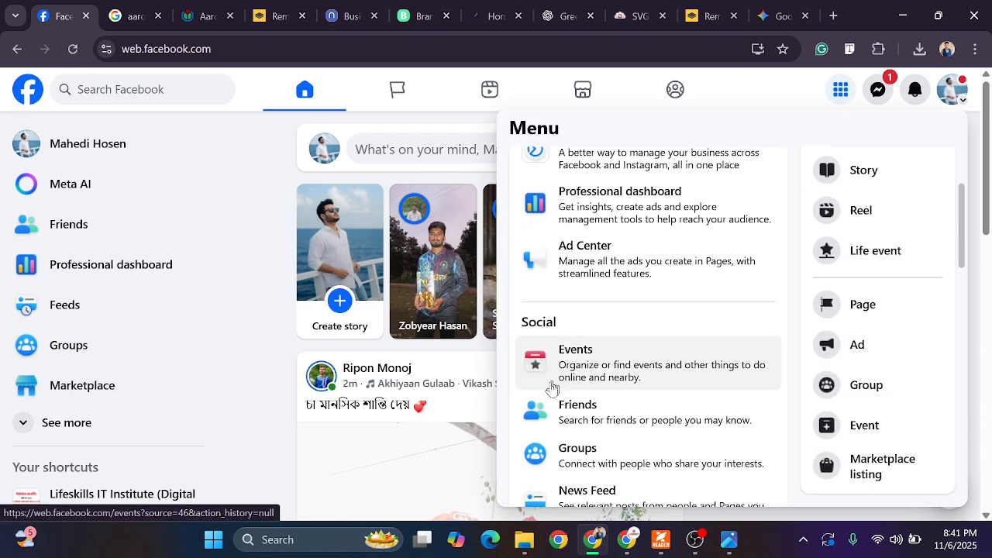
{"action": "scroll", "coordinate": [618, 372], "scroll_direction": "down", "scroll_amount": 2}
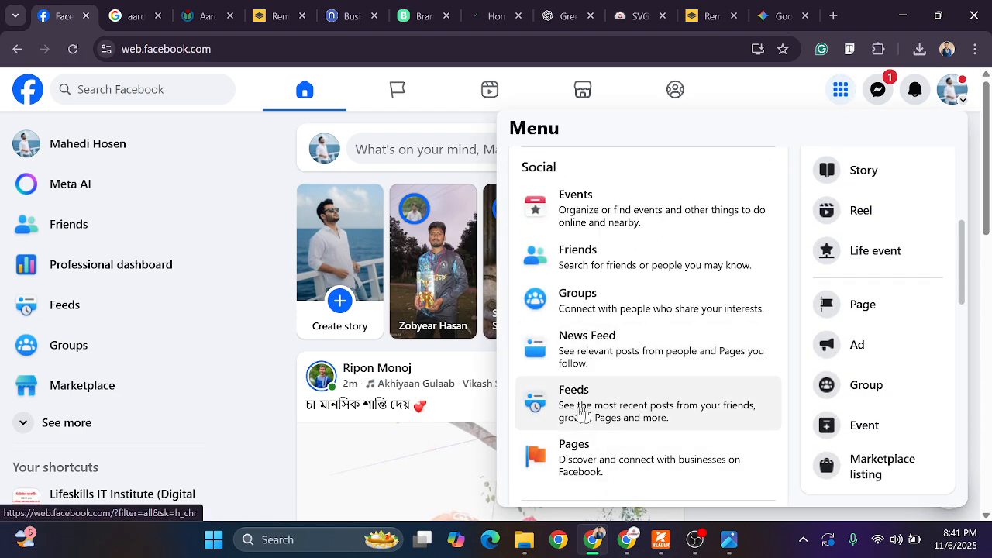
{"action": "left_click", "coordinate": [284, 289]}
{"action": "scroll", "coordinate": [284, 288], "scroll_direction": "down", "scroll_amount": 4}
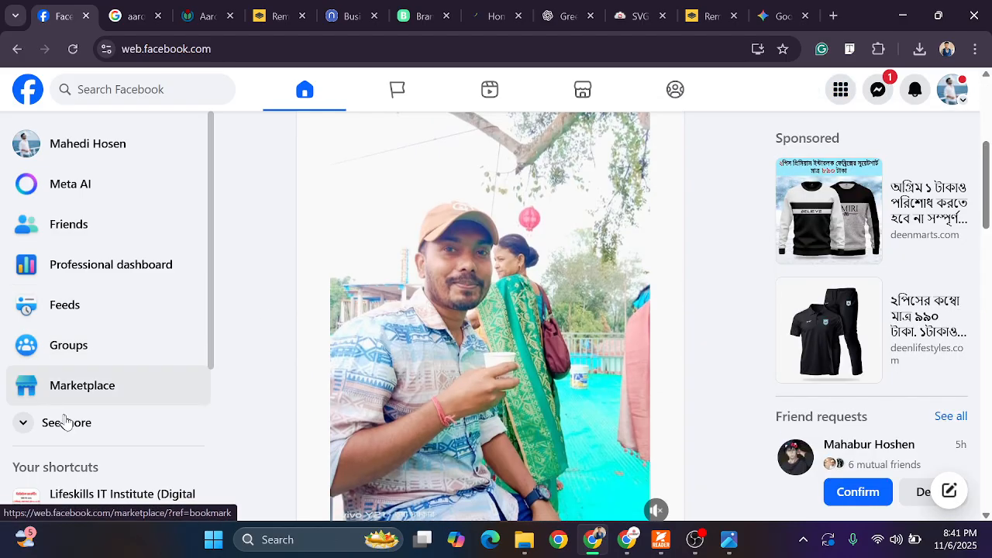
{"action": "left_click", "coordinate": [81, 429]}
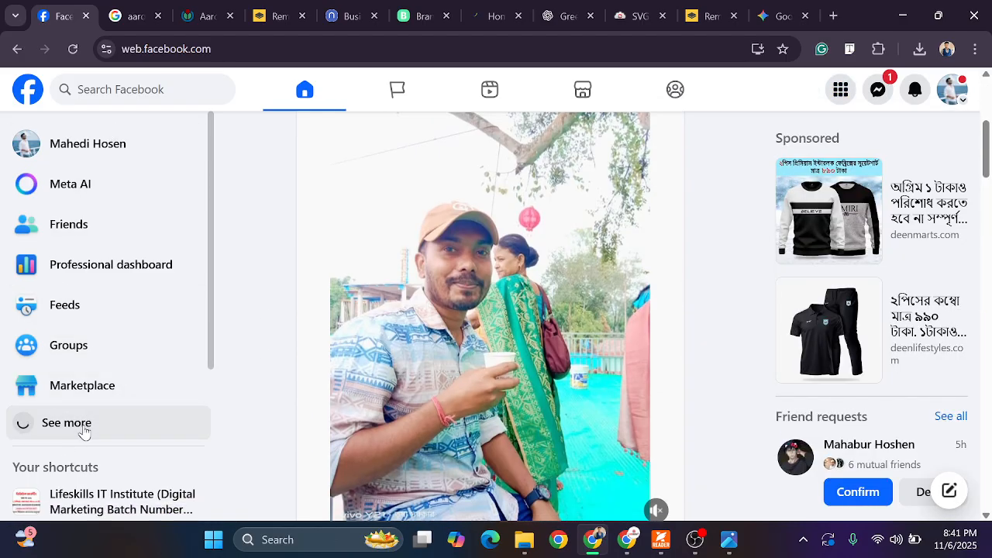
{"action": "scroll", "coordinate": [87, 307], "scroll_direction": "down", "scroll_amount": 8}
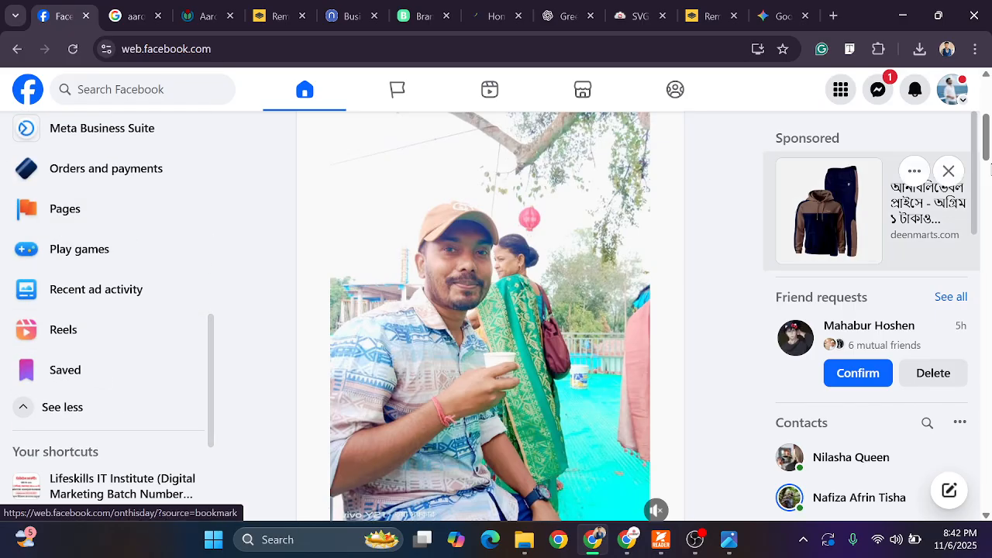
Start creating a new Facebook Page from the managed Pages area and set its name to "Advastra"
{"action": "left_click", "coordinate": [398, 86]}
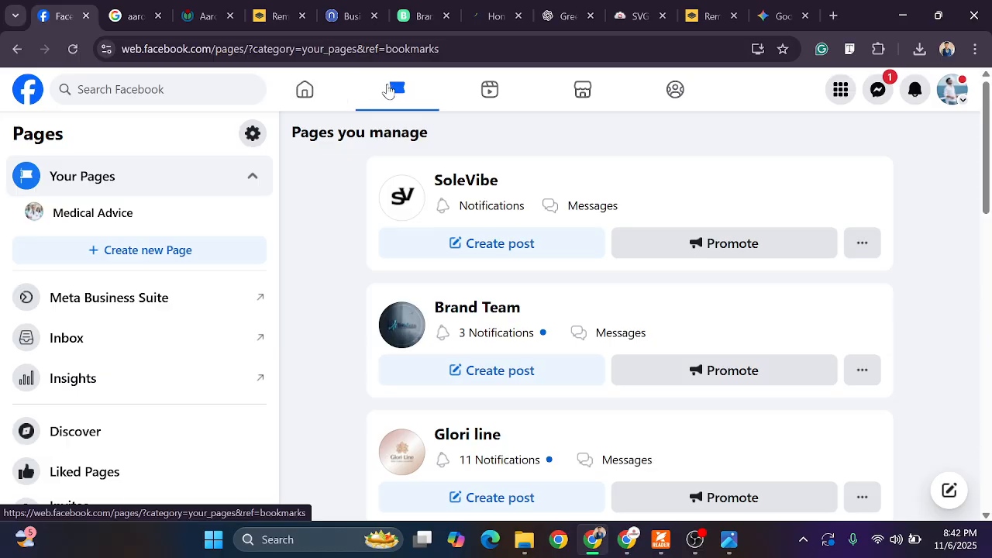
{"action": "left_click", "coordinate": [190, 265]}
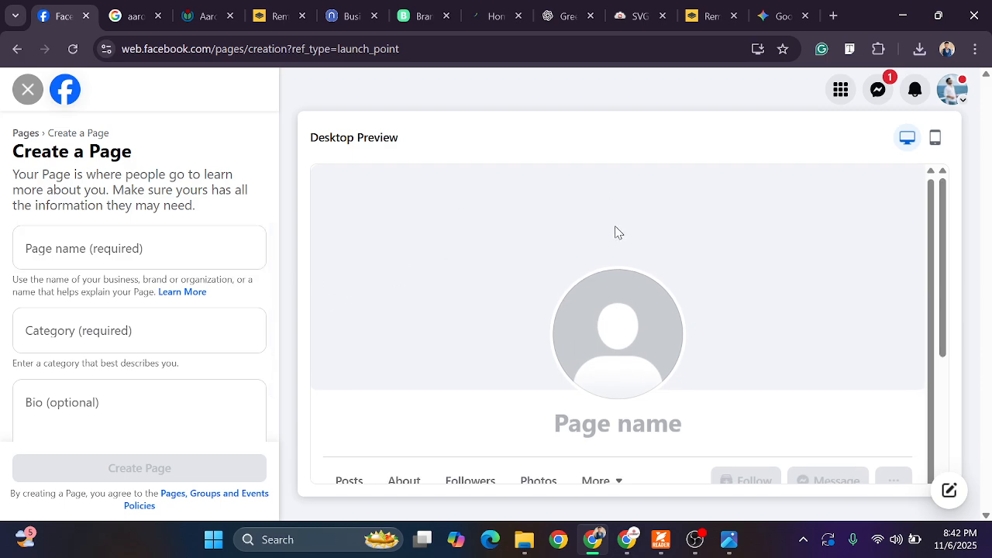
{"action": "left_click", "coordinate": [85, 254]}
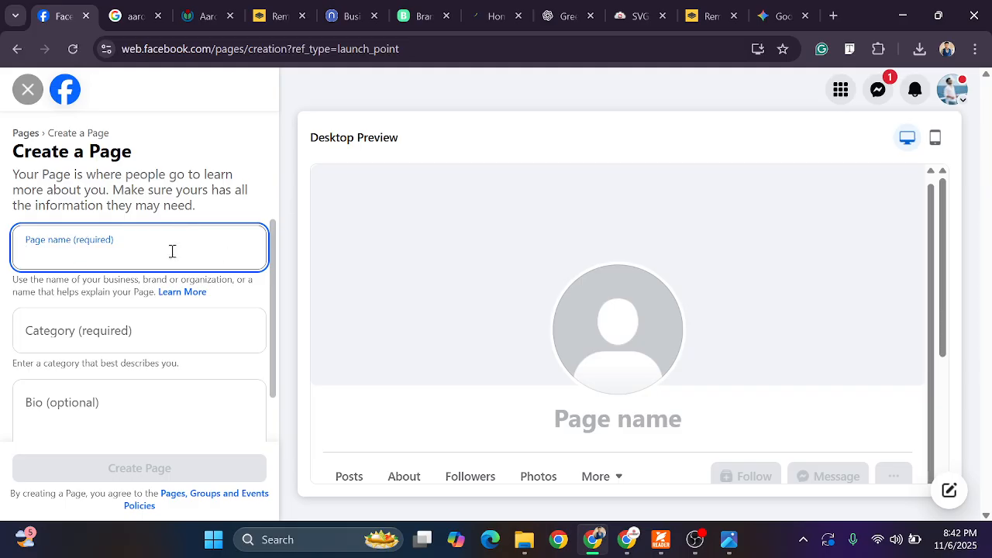
{"action": "type", "text": "A"}
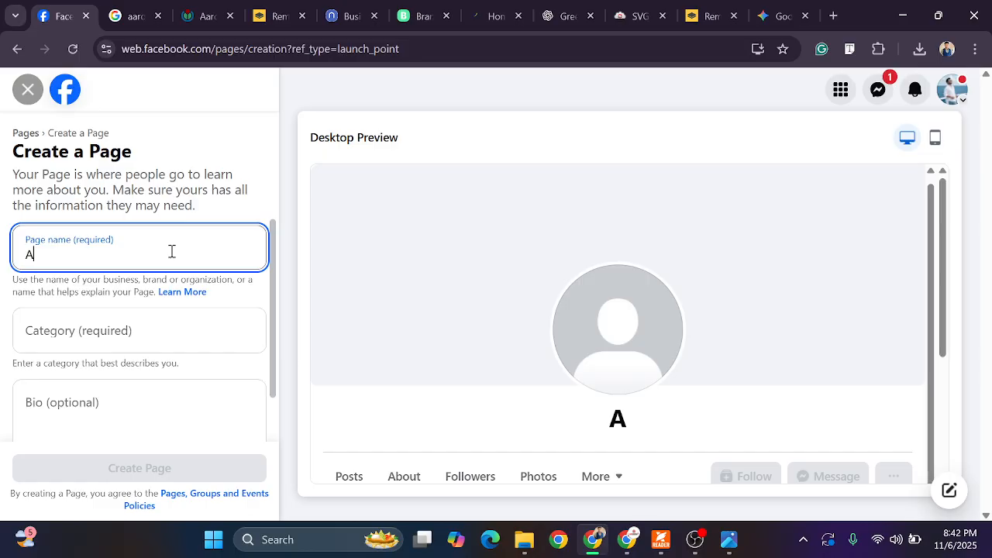
{"action": "type", "text": "dvastra"}
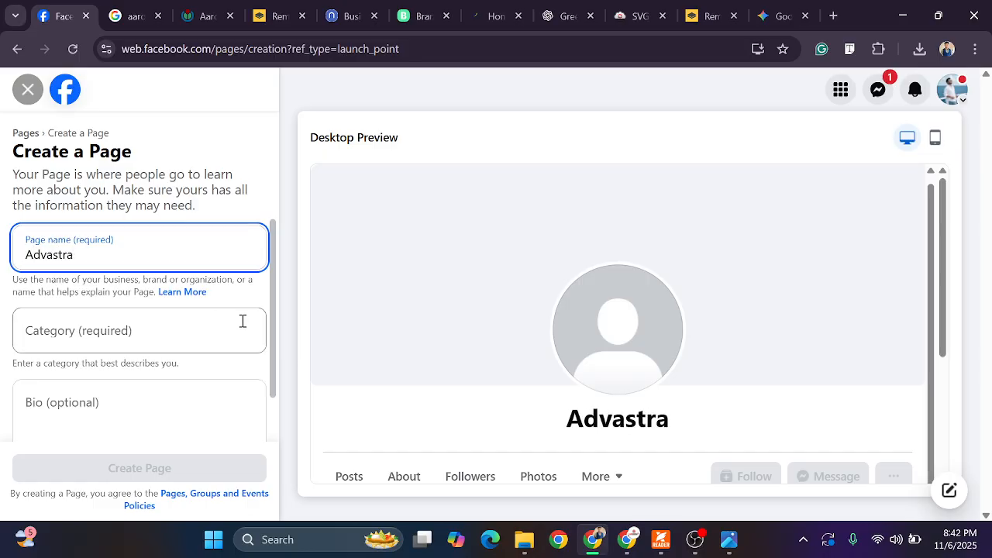
{"action": "left_click", "coordinate": [182, 331]}
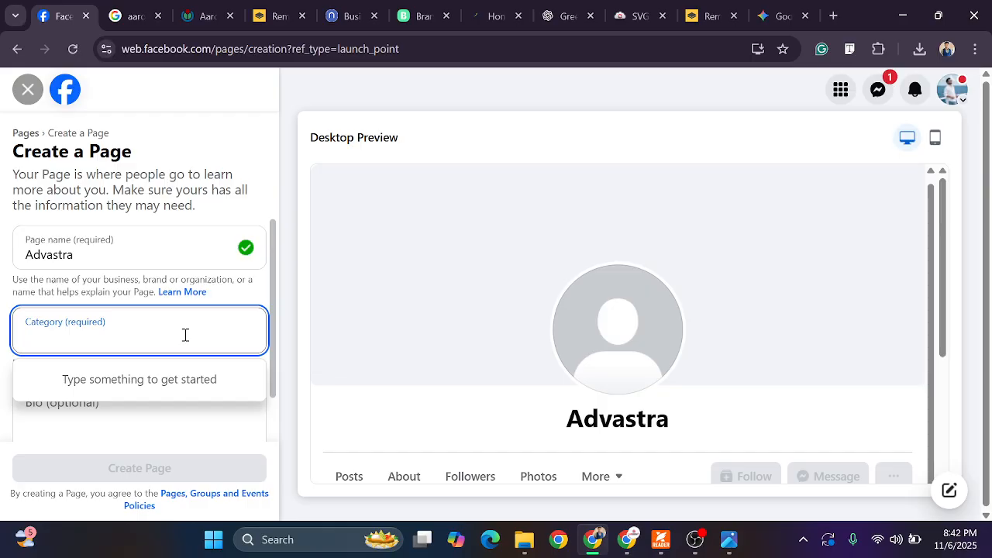
{"action": "type", "text": "digita"}
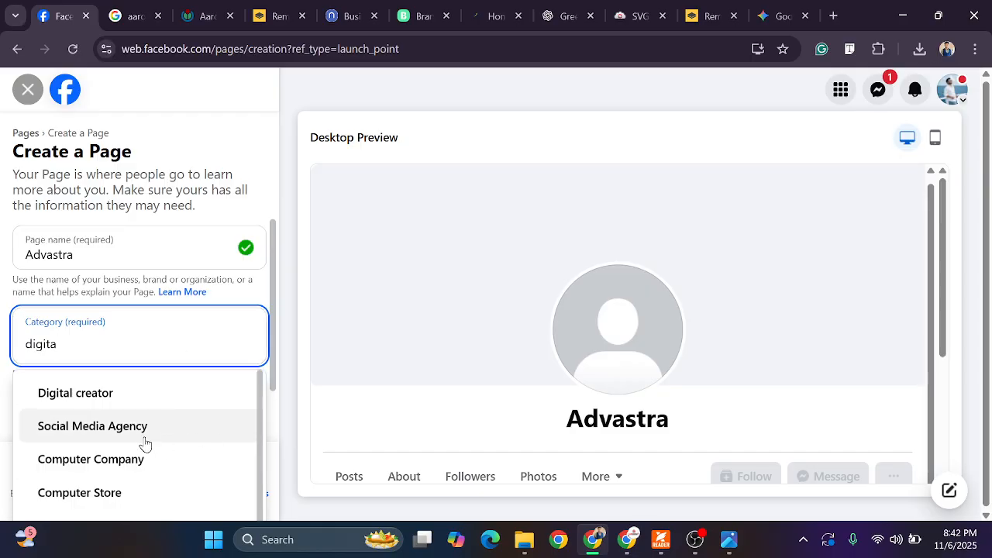
{"action": "double_click", "coordinate": [118, 337]}
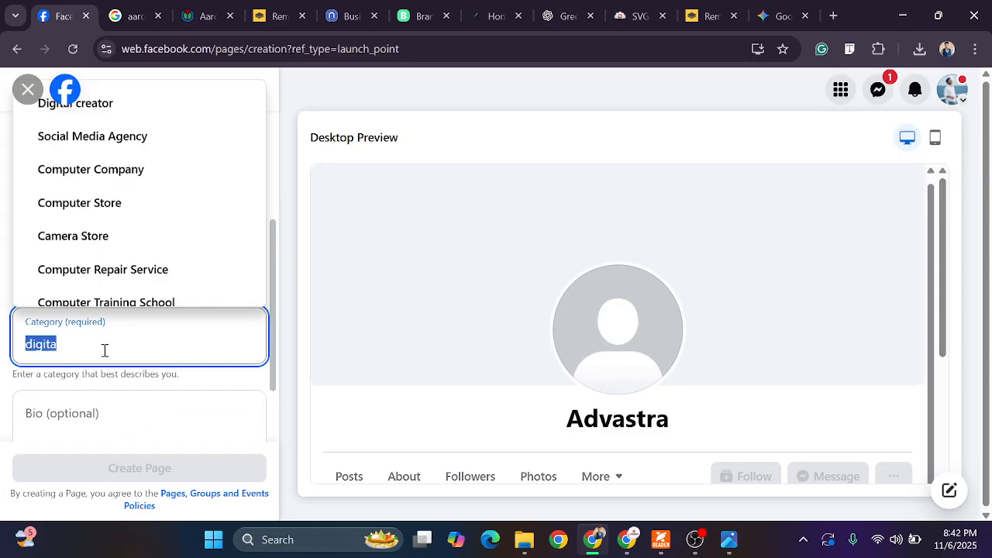
{"action": "key", "text": "BackSpace"}
Set the new page's categories to Marketing Agency and Social Media Agency
{"action": "type", "text": "mar"}
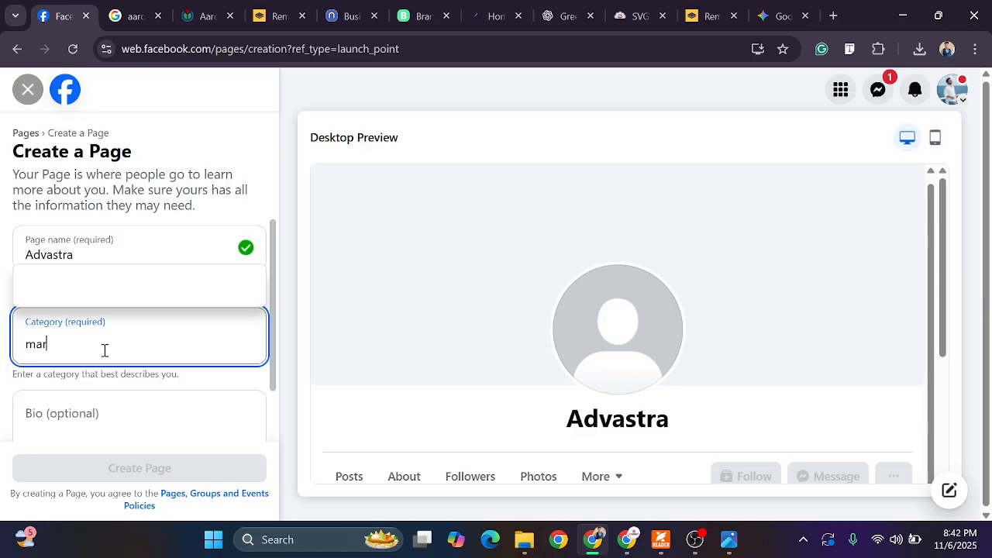
{"action": "type", "text": "k"}
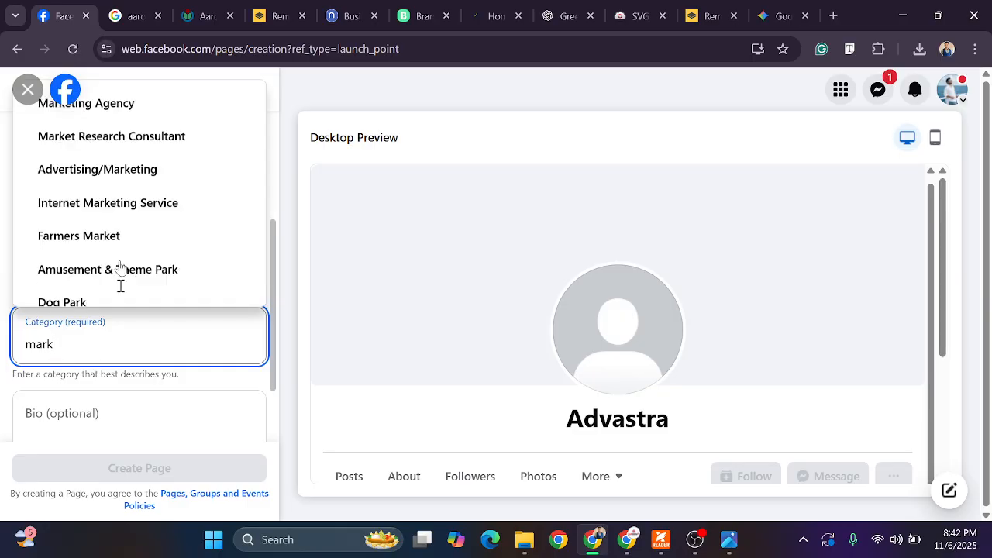
{"action": "left_click", "coordinate": [147, 115]}
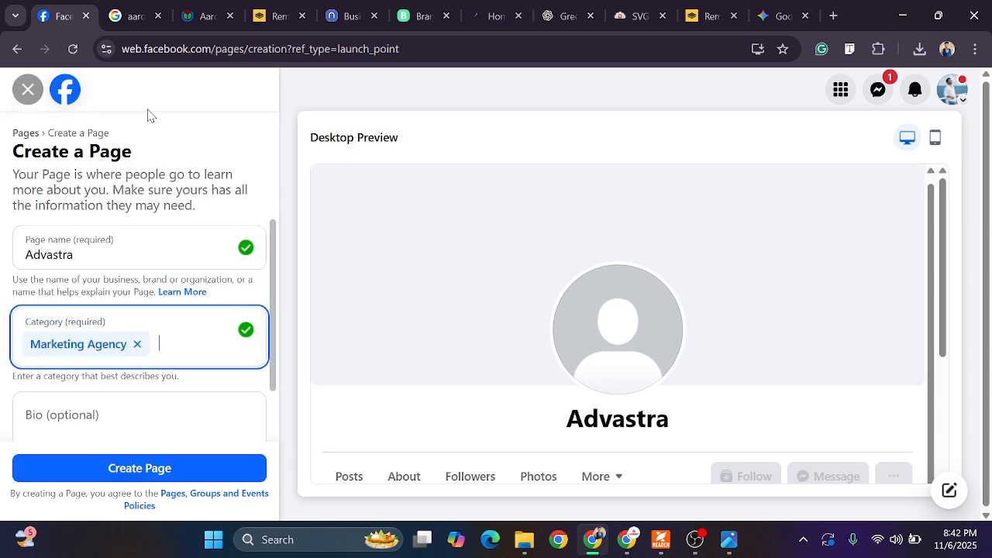
{"action": "type", "text": "soci"}
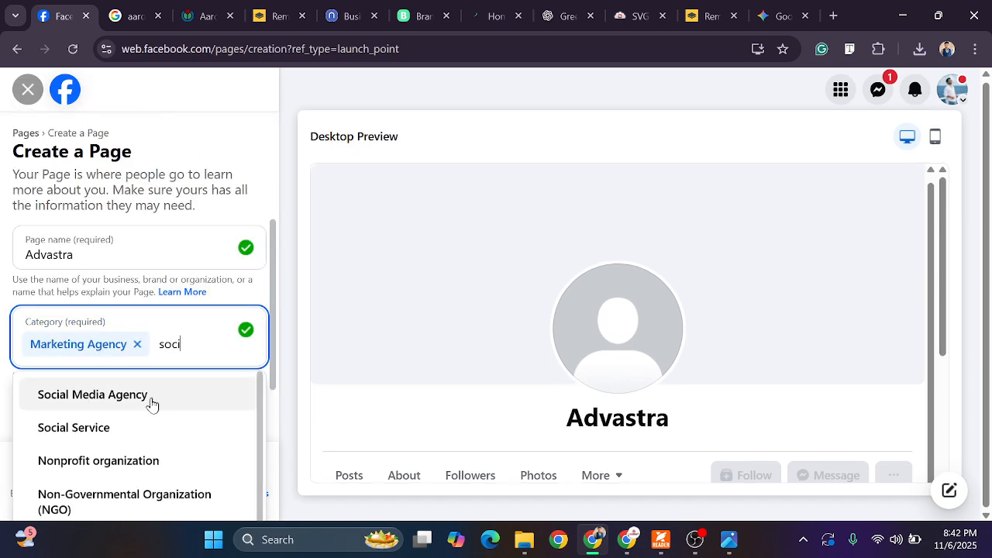
{"action": "left_click", "coordinate": [149, 395]}
{"action": "scroll", "coordinate": [179, 388], "scroll_direction": "down", "scroll_amount": 2}
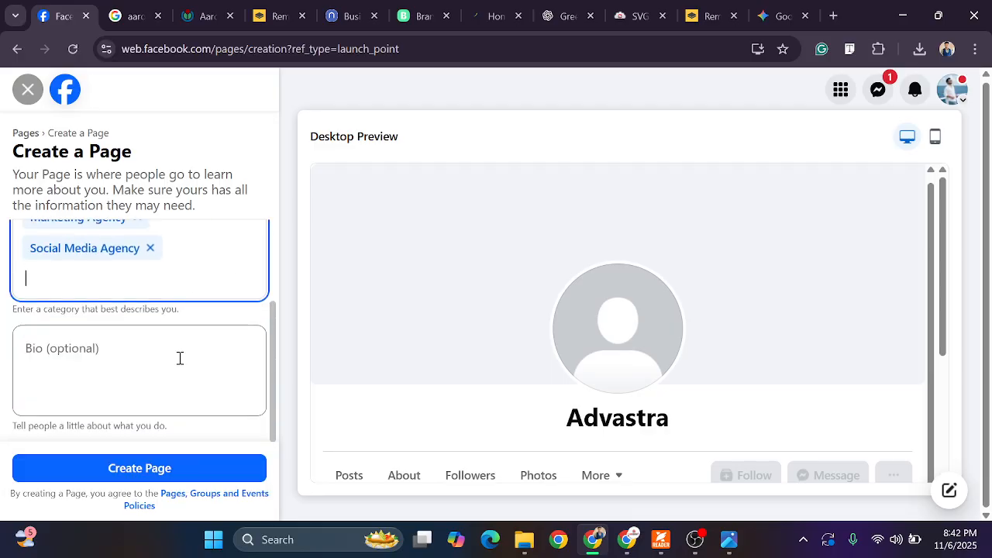
{"action": "scroll", "coordinate": [186, 345], "scroll_direction": "up", "scroll_amount": 2}
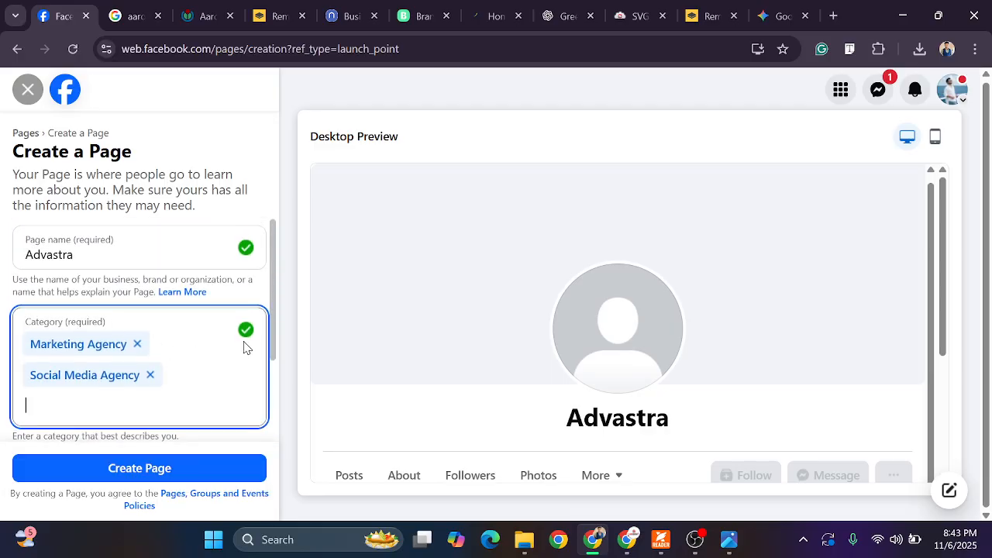
{"action": "scroll", "coordinate": [243, 348], "scroll_direction": "down", "scroll_amount": 2}
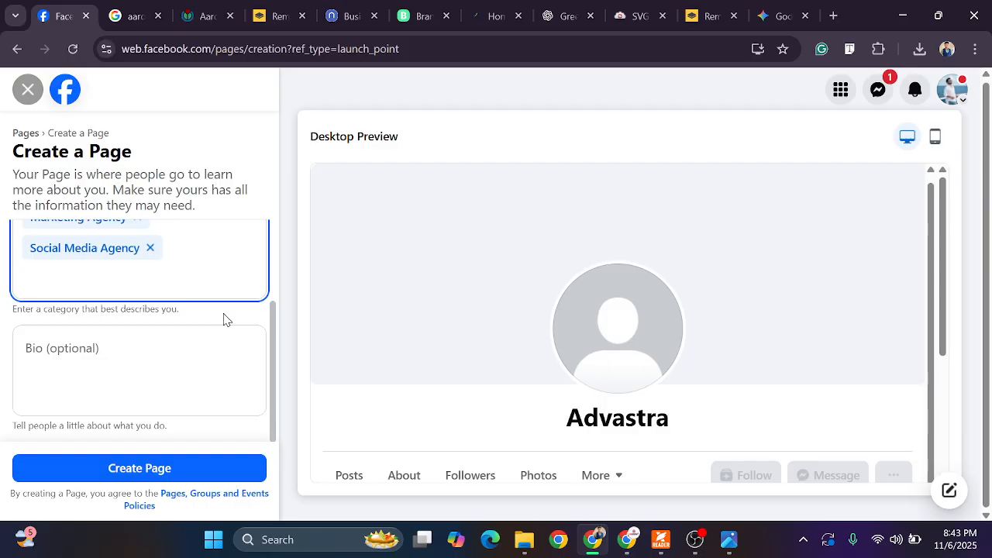
Switch to the ChatGPT conversation and send the request "Write a fb page bio, include the page name" with the suggested grammar corrections applied
{"action": "left_click", "coordinate": [80, 368]}
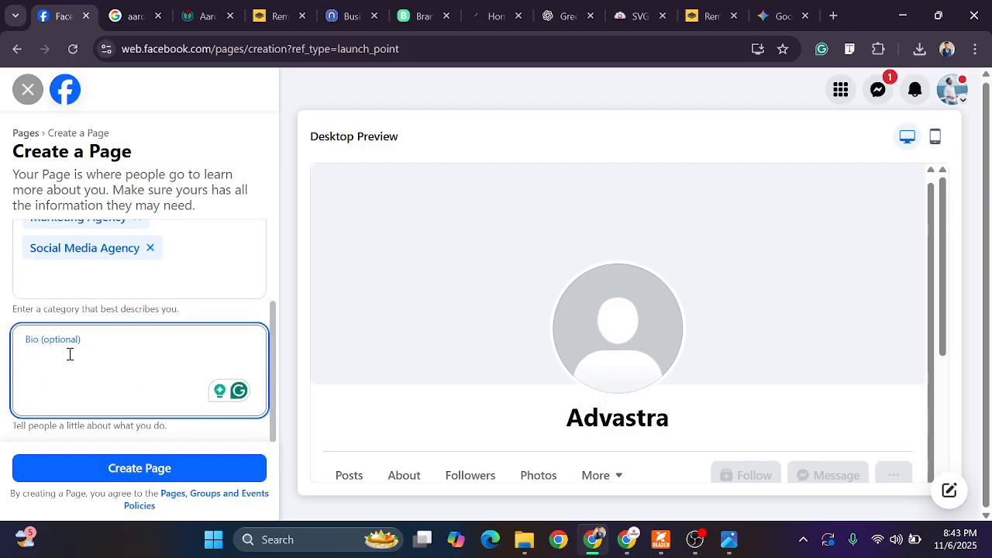
{"action": "scroll", "coordinate": [62, 361], "scroll_direction": "up", "scroll_amount": 2}
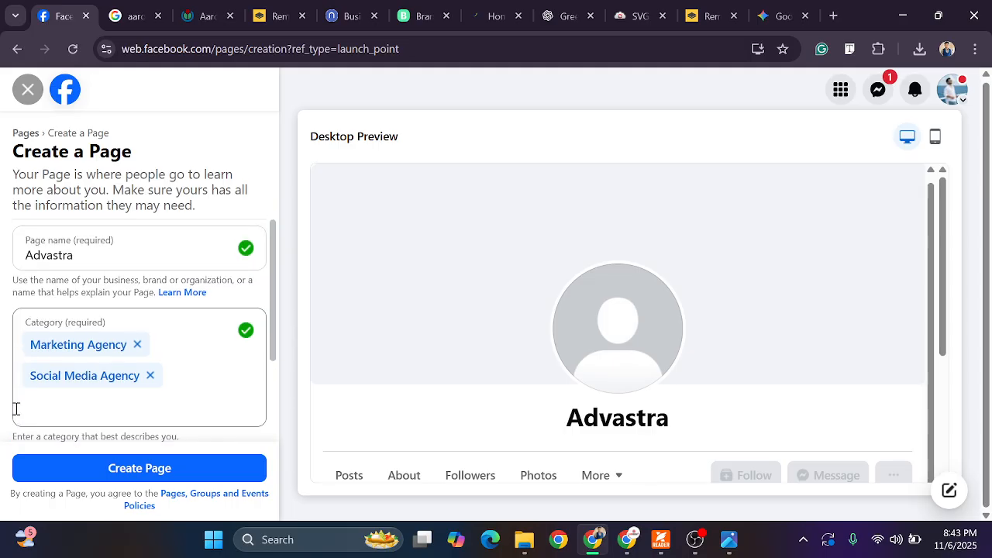
{"action": "left_click", "coordinate": [564, 10]}
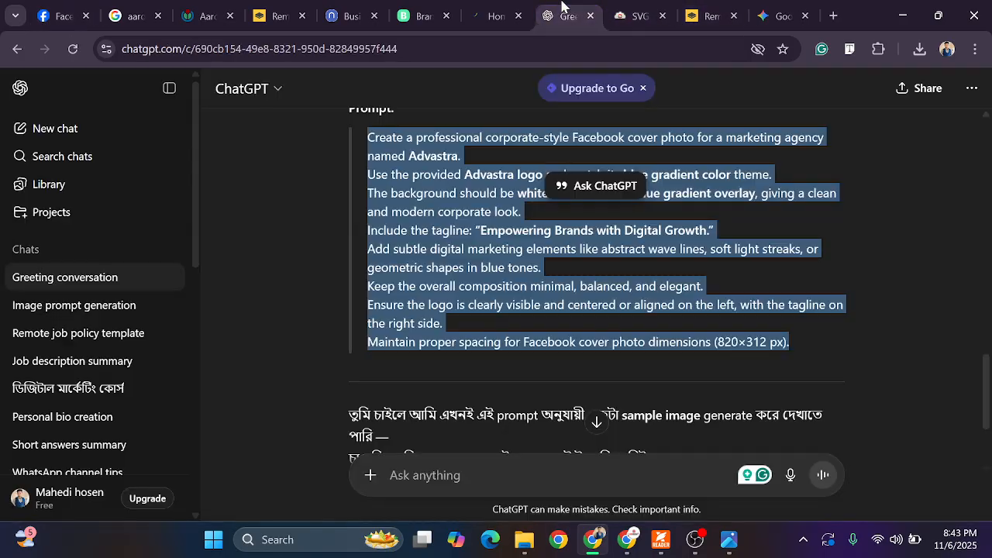
{"action": "scroll", "coordinate": [551, 445], "scroll_direction": "down", "scroll_amount": 3}
{"action": "left_click", "coordinate": [470, 483]}
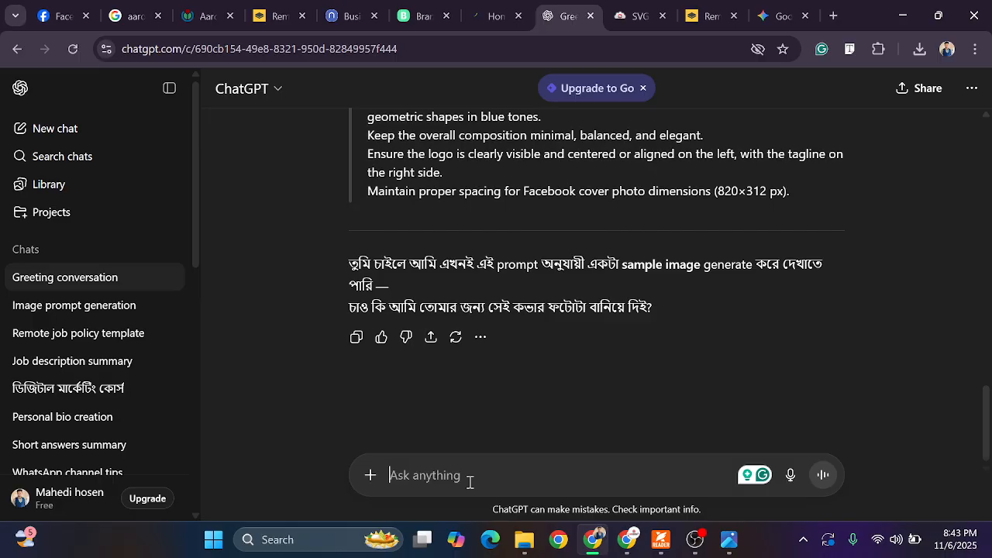
{"action": "type", "text": "wri"}
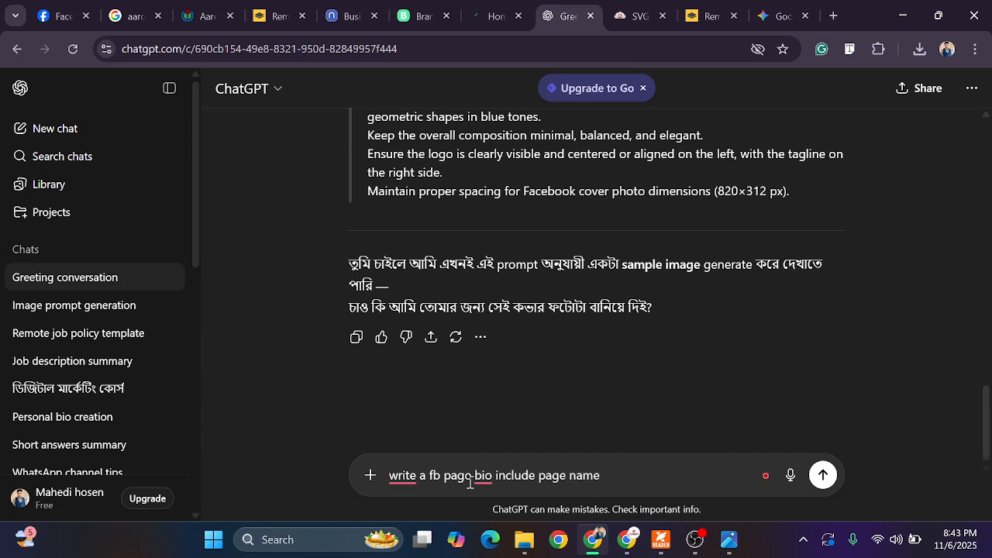
{"action": "mouse_move", "coordinate": [407, 477]}
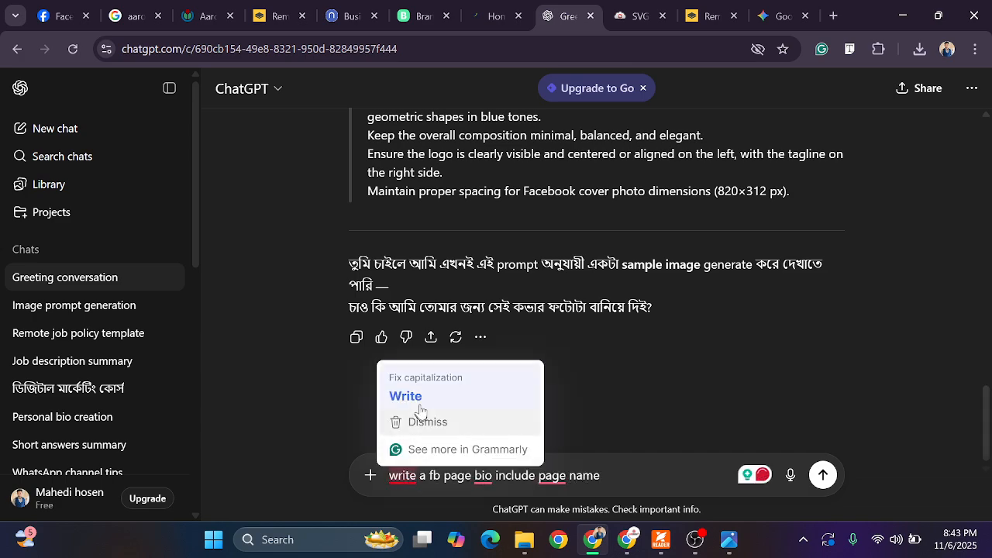
{"action": "left_click", "coordinate": [419, 401]}
{"action": "mouse_move", "coordinate": [484, 477]}
{"action": "left_click", "coordinate": [532, 395]}
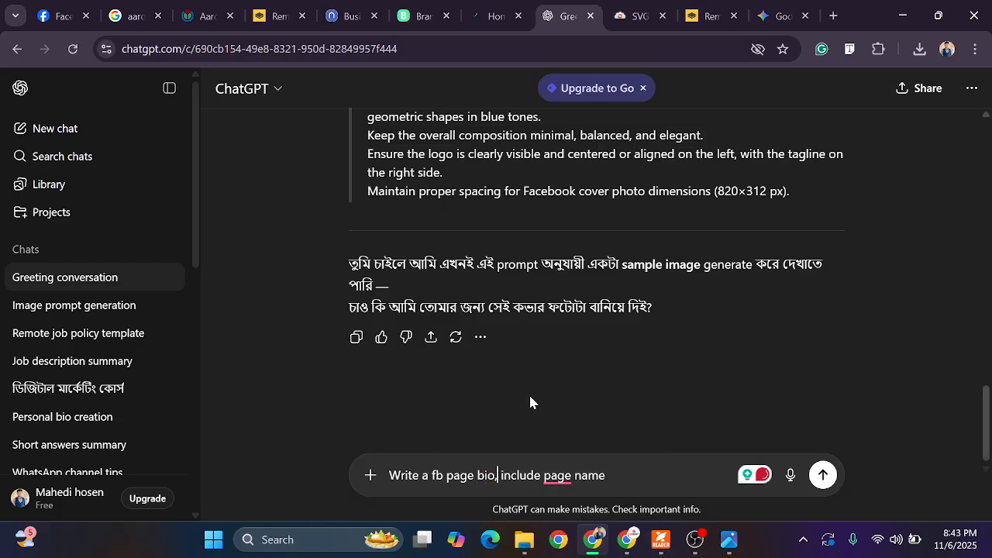
{"action": "left_click", "coordinate": [595, 400]}
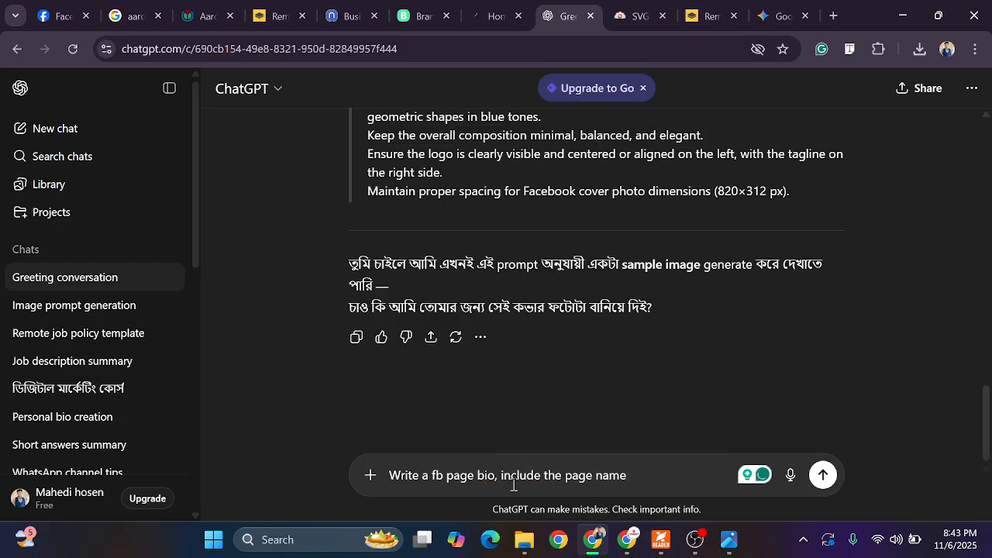
{"action": "left_click", "coordinate": [824, 476]}
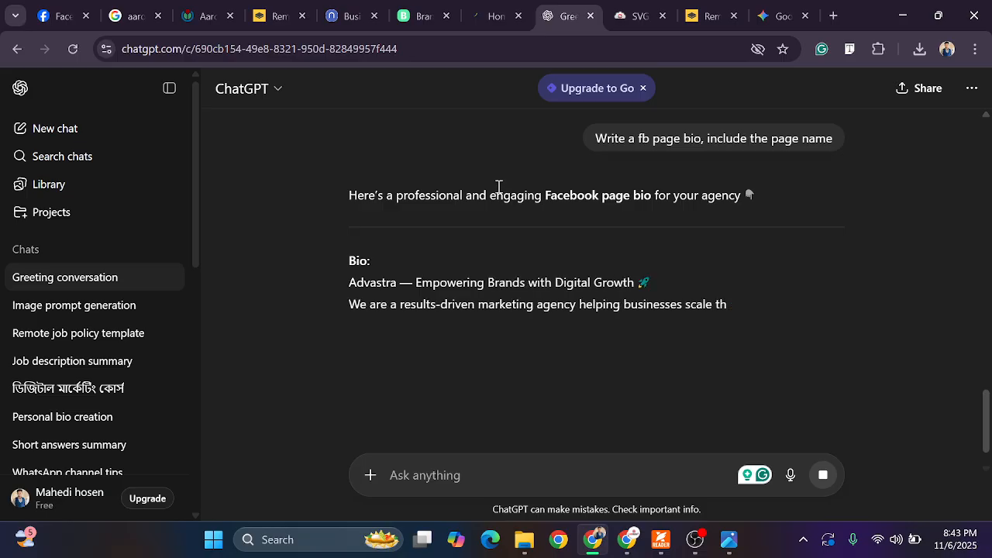
Copy the generated Advastra bio, both tagline and agency description, and paste it into the Facebook page's Bio field
{"action": "scroll", "coordinate": [369, 292], "scroll_direction": "down", "scroll_amount": 1}
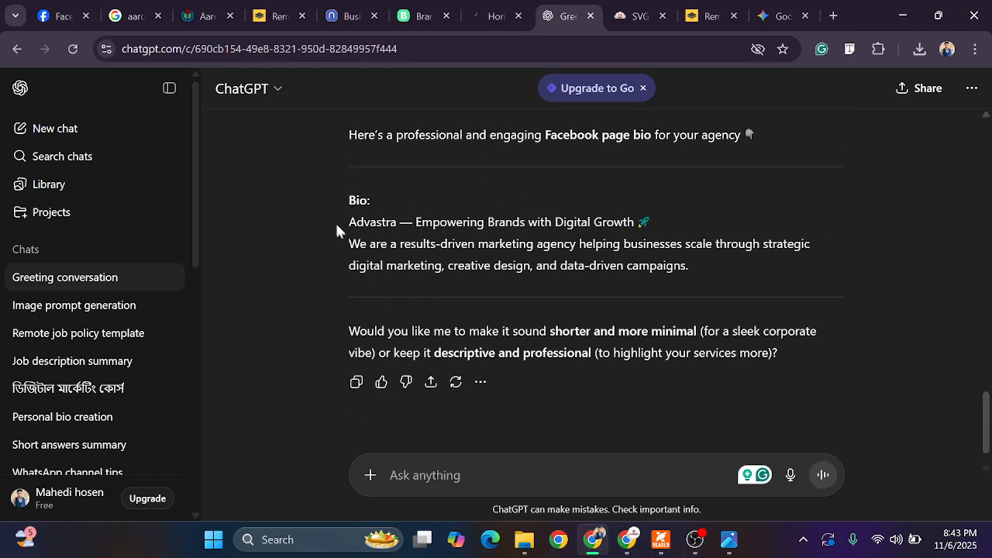
{"action": "left_click_drag", "start_coordinate": [338, 223], "coordinate": [740, 272]}
{"action": "key", "text": "ctrl+c"}
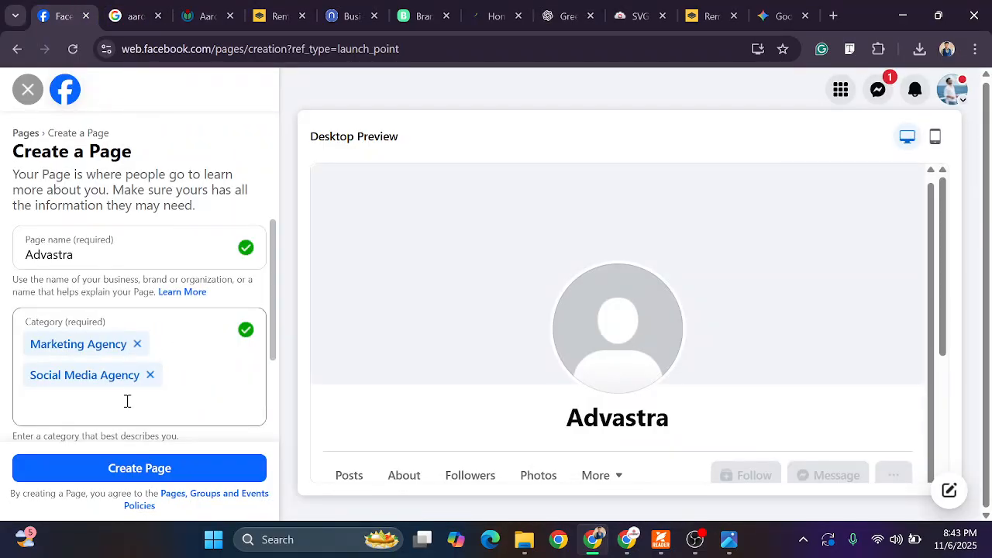
{"action": "scroll", "coordinate": [128, 392], "scroll_direction": "down", "scroll_amount": 2}
{"action": "left_click", "coordinate": [140, 368]}
{"action": "key", "text": "ctrl+v"}
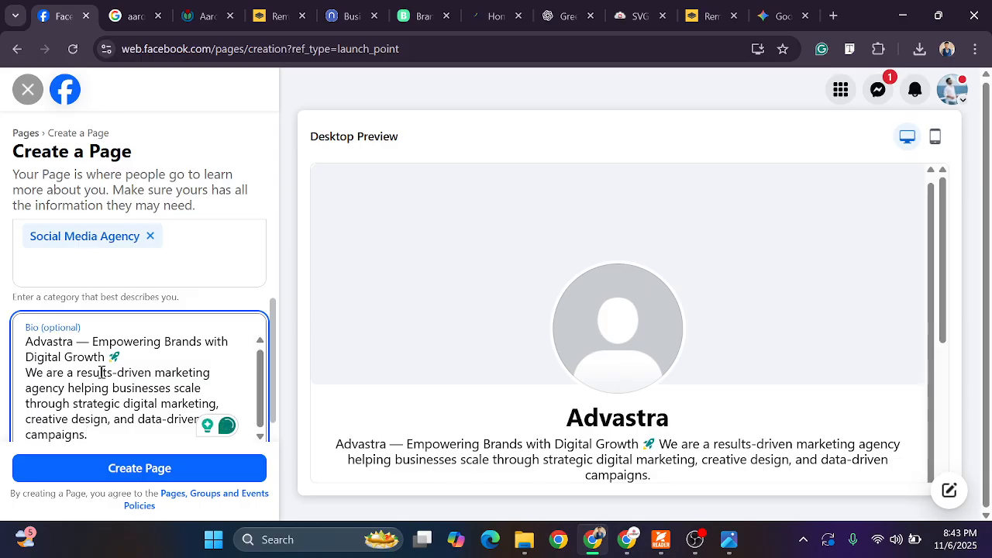
Check the preview and the entered name, categories and bio, and create the Advastra page
{"action": "scroll", "coordinate": [447, 392], "scroll_direction": "down", "scroll_amount": 2}
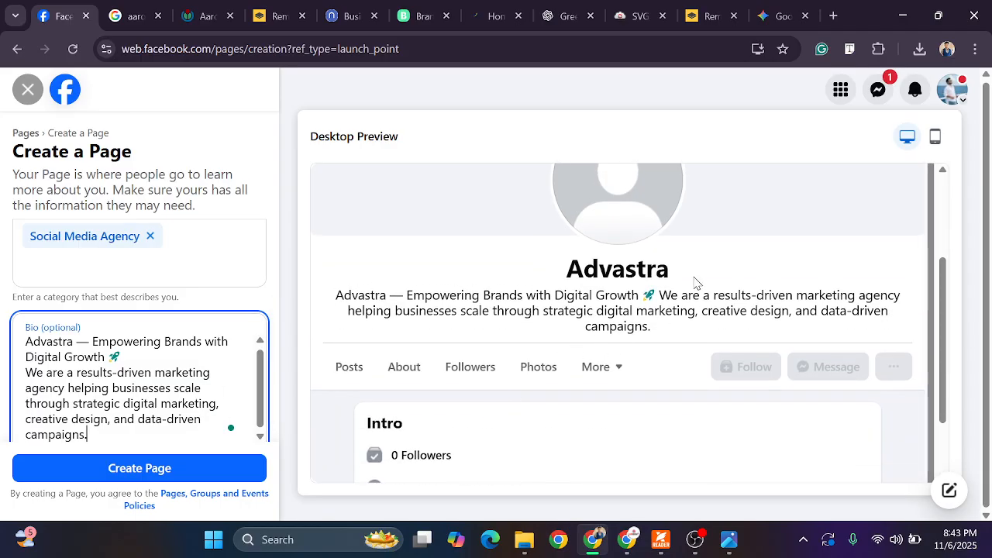
{"action": "scroll", "coordinate": [124, 267], "scroll_direction": "down", "scroll_amount": 1}
{"action": "scroll", "coordinate": [124, 267], "scroll_direction": "up", "scroll_amount": 3}
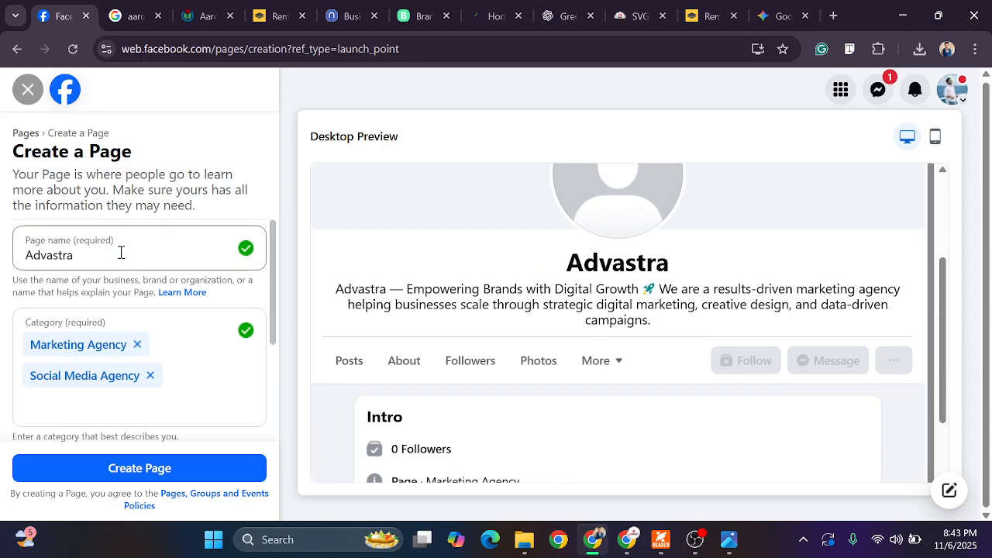
{"action": "scroll", "coordinate": [273, 302], "scroll_direction": "down", "scroll_amount": 1}
{"action": "scroll", "coordinate": [228, 329], "scroll_direction": "down", "scroll_amount": 3}
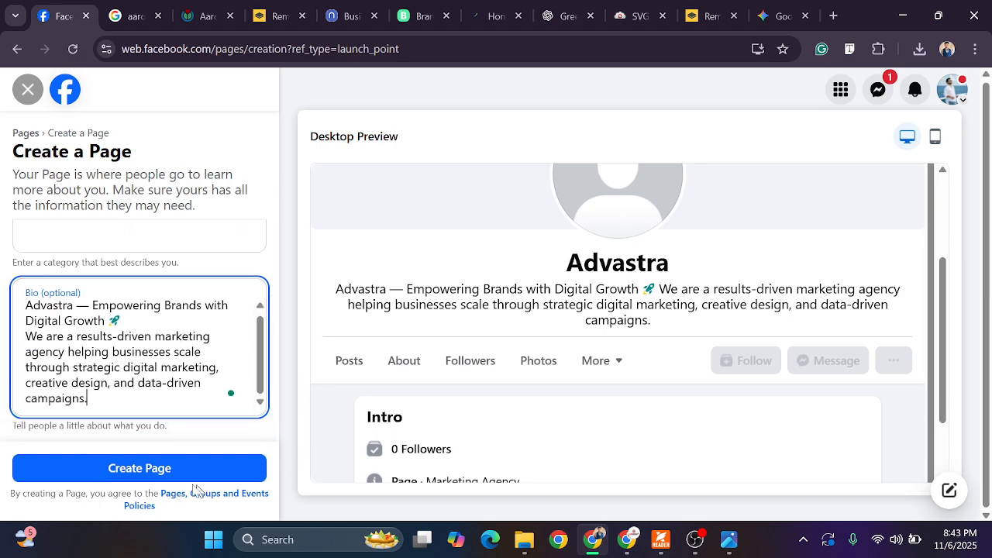
{"action": "left_click", "coordinate": [133, 470]}
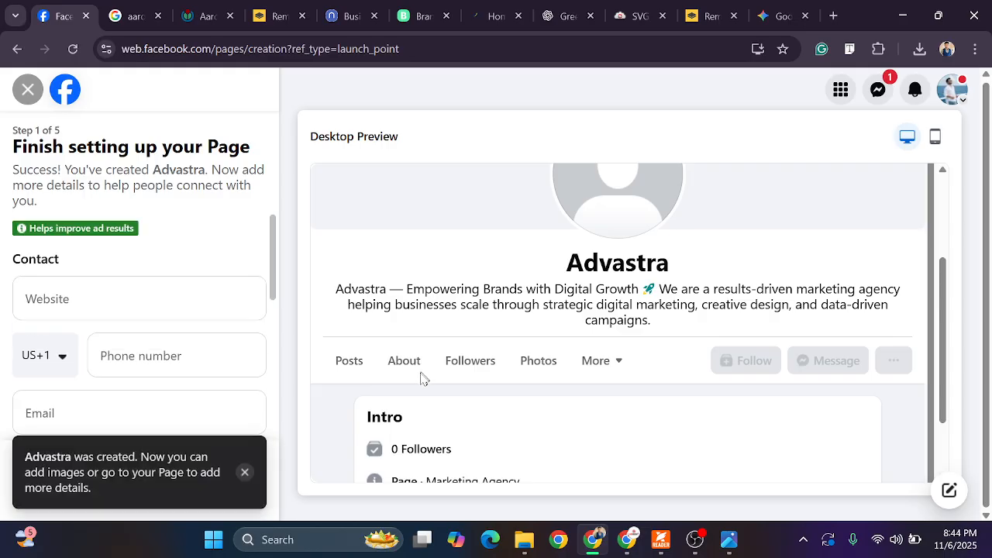
{"action": "left_click", "coordinate": [66, 289]}
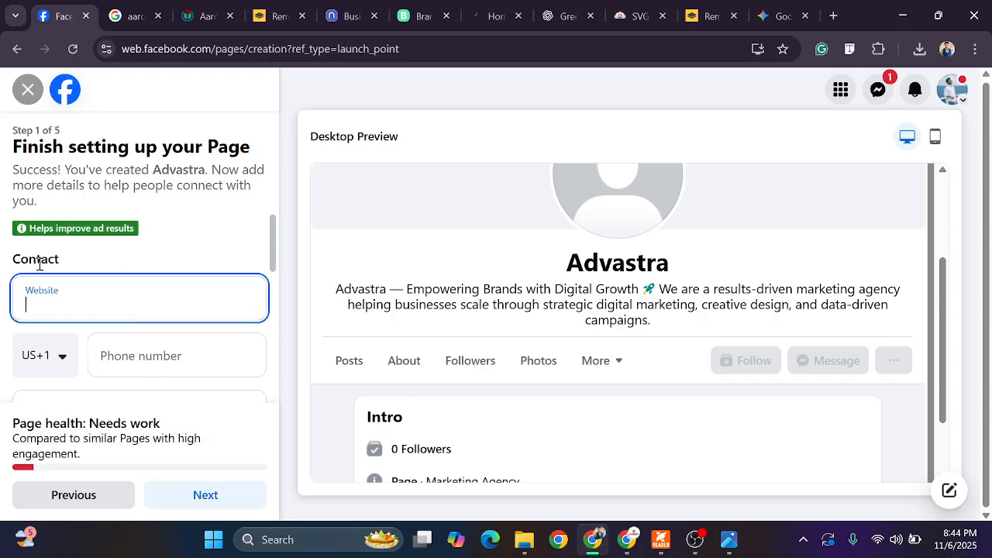
{"action": "scroll", "coordinate": [85, 273], "scroll_direction": "down", "scroll_amount": 2}
{"action": "scroll", "coordinate": [38, 303], "scroll_direction": "up", "scroll_amount": 2}
{"action": "scroll", "coordinate": [72, 302], "scroll_direction": "down", "scroll_amount": 1}
{"action": "scroll", "coordinate": [73, 342], "scroll_direction": "down", "scroll_amount": 1}
{"action": "scroll", "coordinate": [20, 337], "scroll_direction": "down", "scroll_amount": 2}
{"action": "scroll", "coordinate": [174, 279], "scroll_direction": "down", "scroll_amount": 1}
{"action": "scroll", "coordinate": [140, 295], "scroll_direction": "up", "scroll_amount": 4}
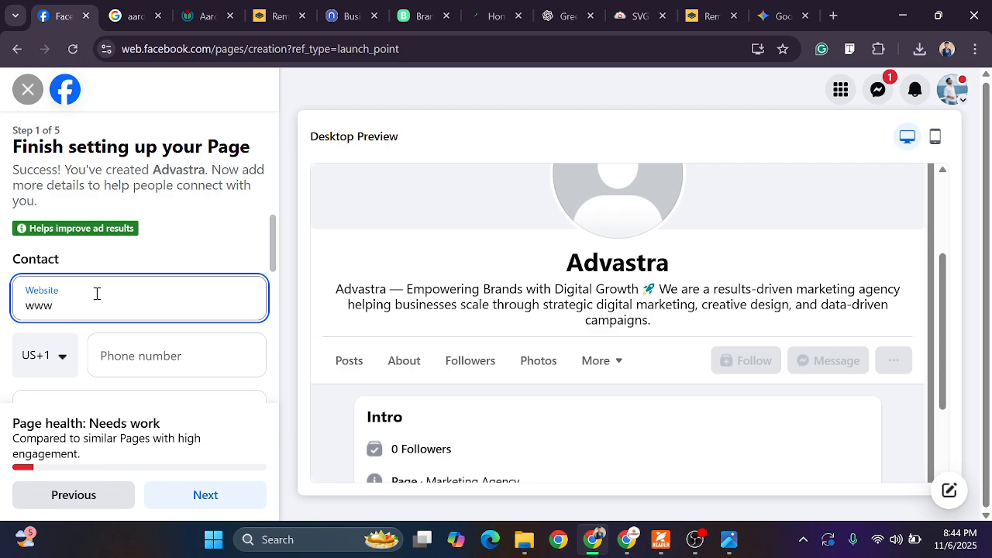
{"action": "left_click_drag", "start_coordinate": [568, 264], "coordinate": [702, 275]}
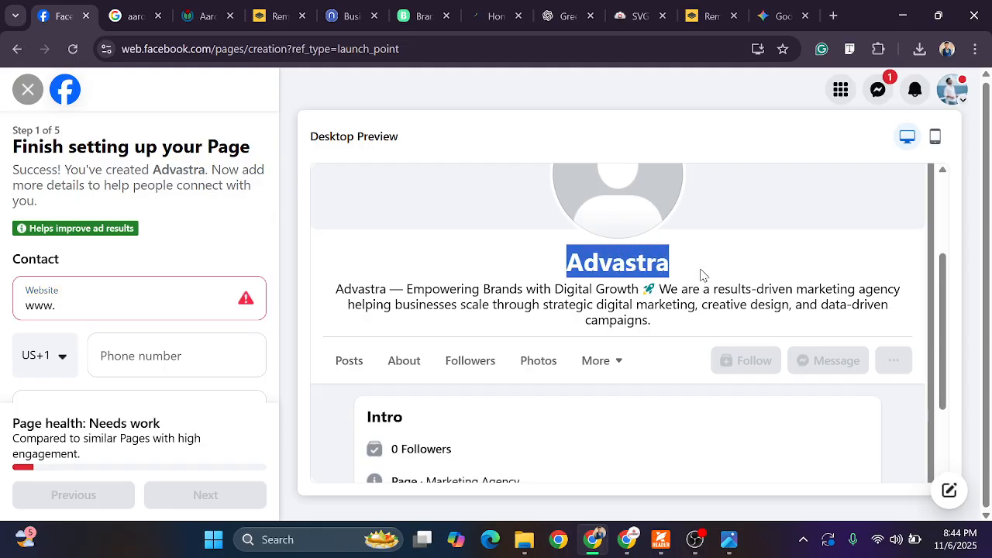
{"action": "left_click", "coordinate": [106, 307]}
{"action": "type", "text": "Advastra"}
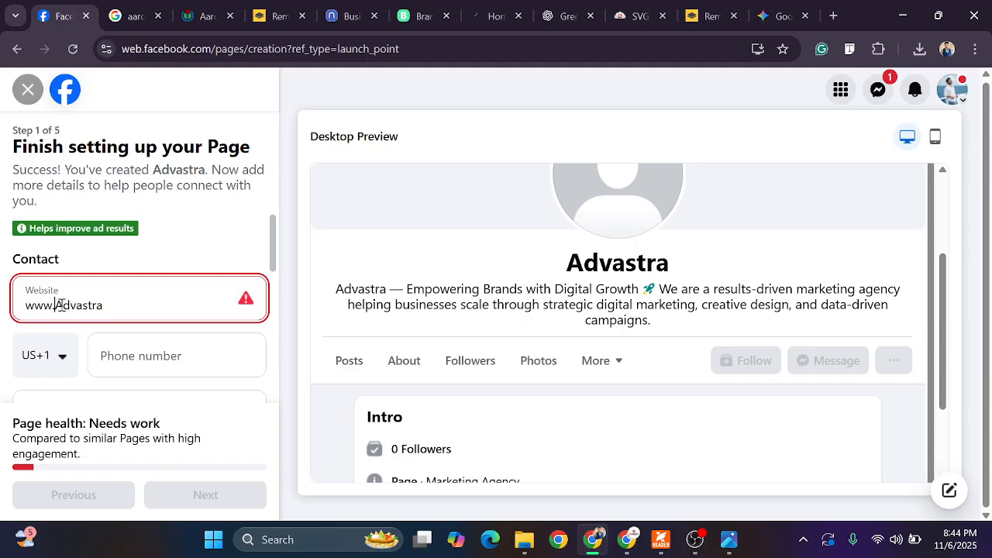
{"action": "key", "text": "BackSpace"}
{"action": "type", "text": "a"}
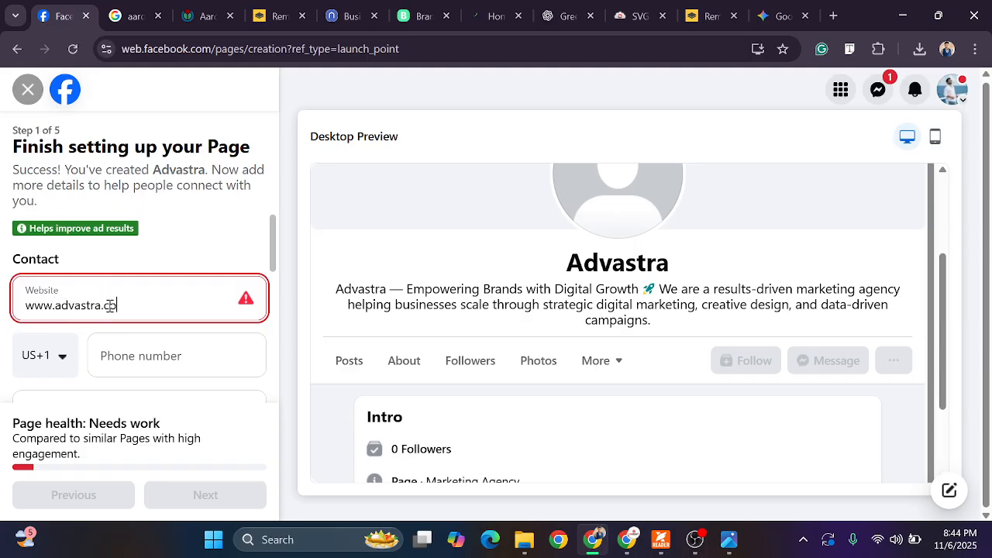
{"action": "left_click", "coordinate": [228, 244]}
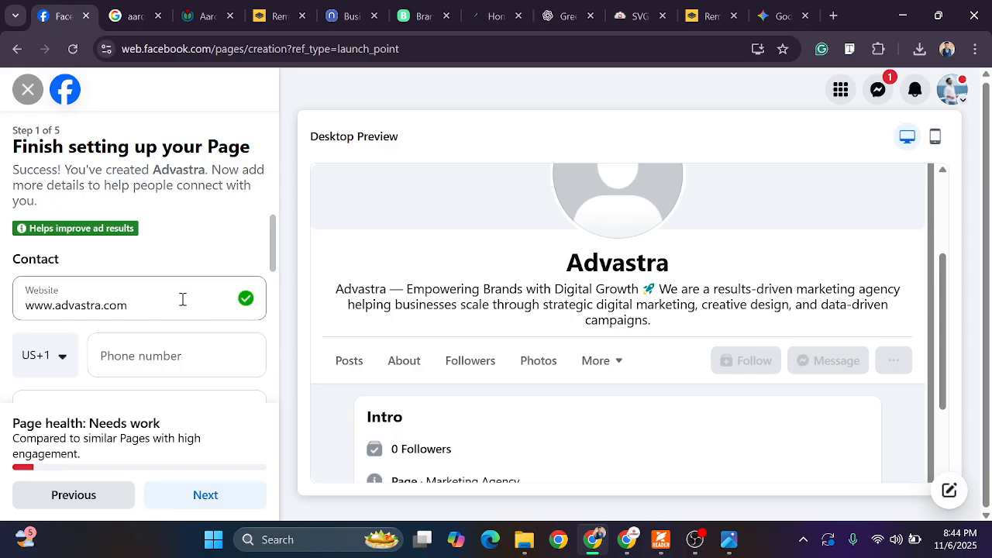
Open the country code list for the page's phone number, and switch to the Google Meet window
{"action": "left_click", "coordinate": [62, 369]}
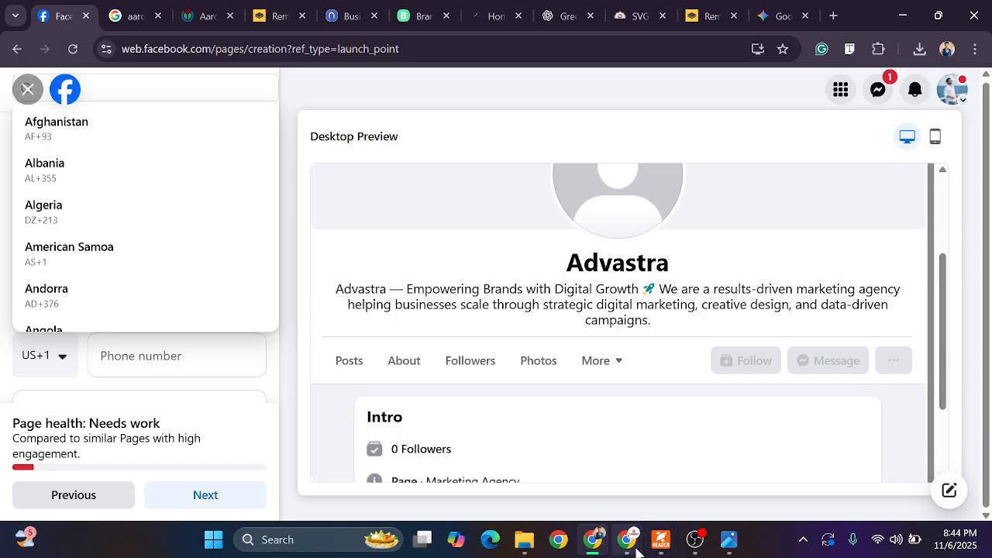
{"action": "left_click", "coordinate": [583, 465]}
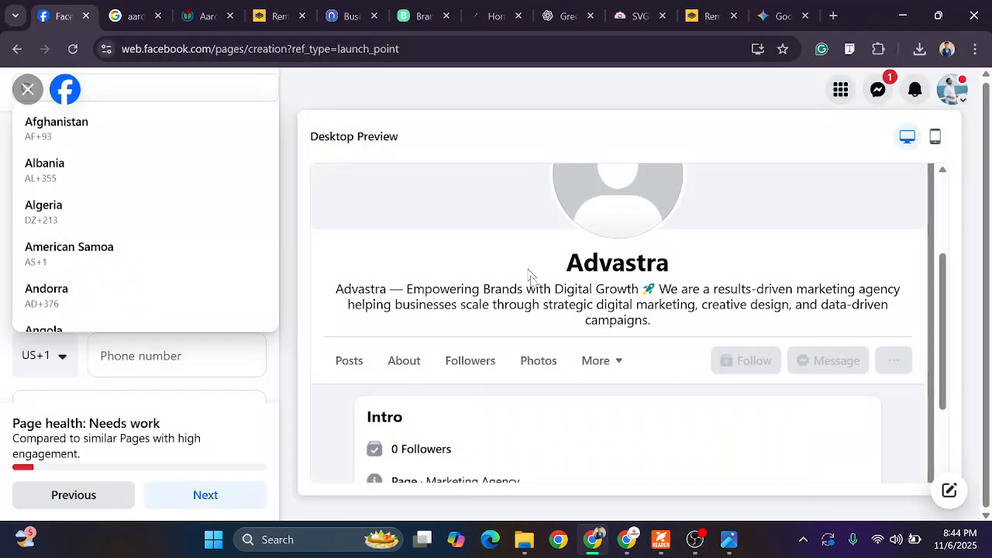
{"action": "left_click", "coordinate": [629, 543]}
{"action": "left_click", "coordinate": [605, 499]}
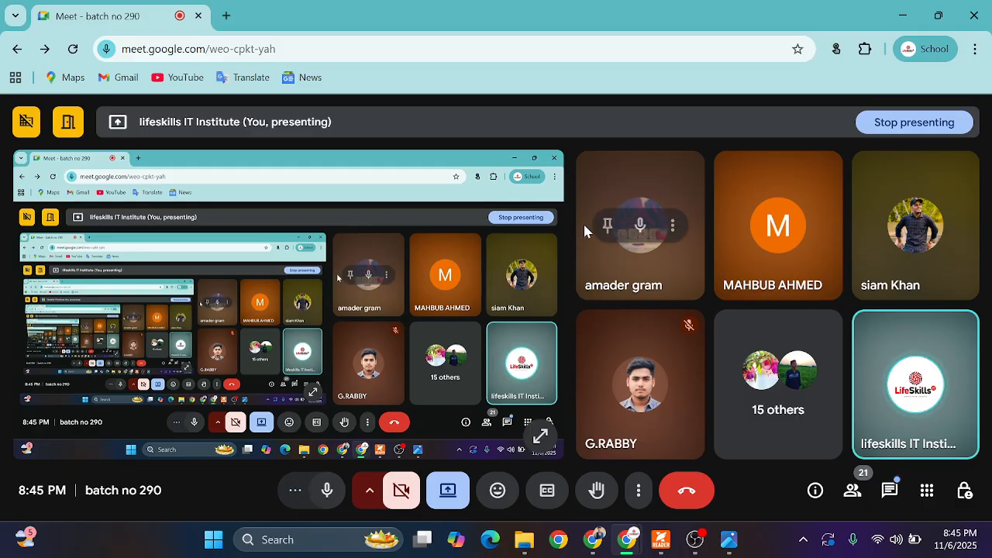
{"action": "mouse_move", "coordinate": [683, 282]}
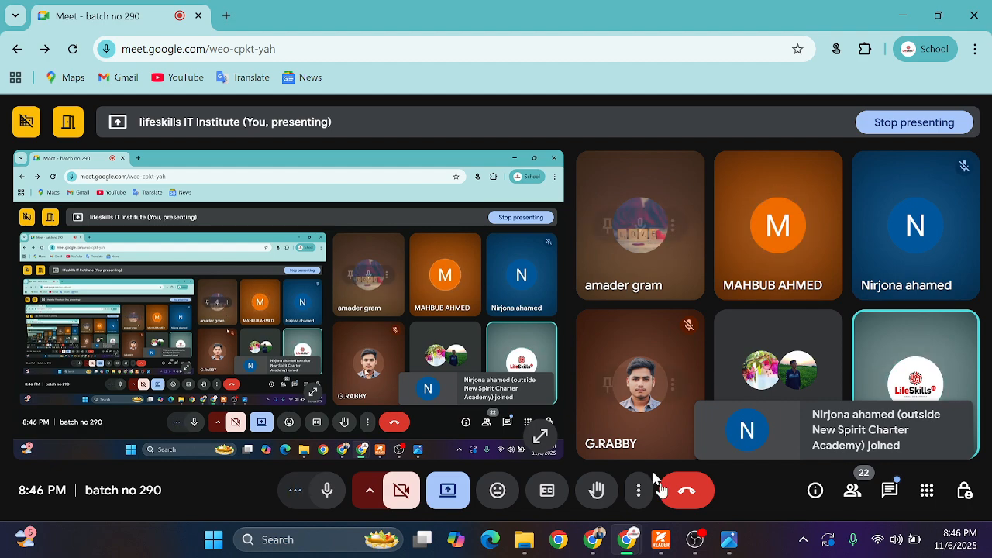
Switch back to the Facebook page setup and set the phone number's country code to Bangladesh (BD+880)
{"action": "left_click", "coordinate": [593, 541]}
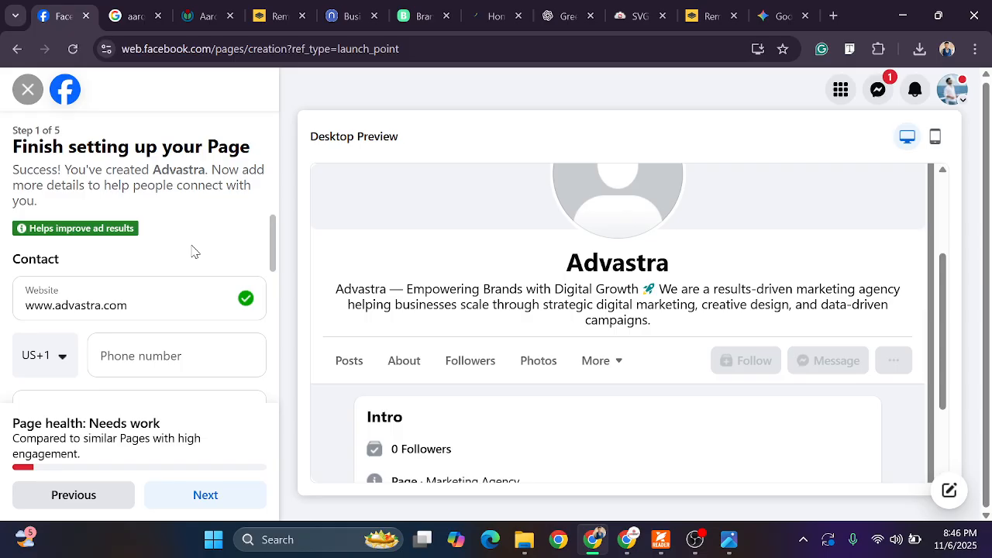
{"action": "left_click", "coordinate": [54, 359]}
{"action": "scroll", "coordinate": [80, 248], "scroll_direction": "down", "scroll_amount": 3}
{"action": "scroll", "coordinate": [129, 230], "scroll_direction": "down", "scroll_amount": 5}
{"action": "key", "text": "b"}
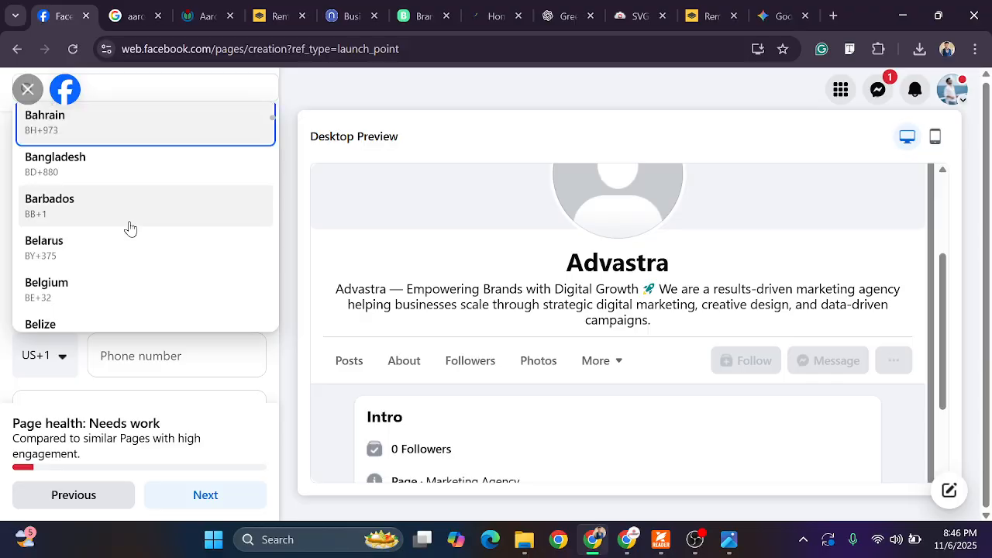
{"action": "left_click", "coordinate": [102, 162]}
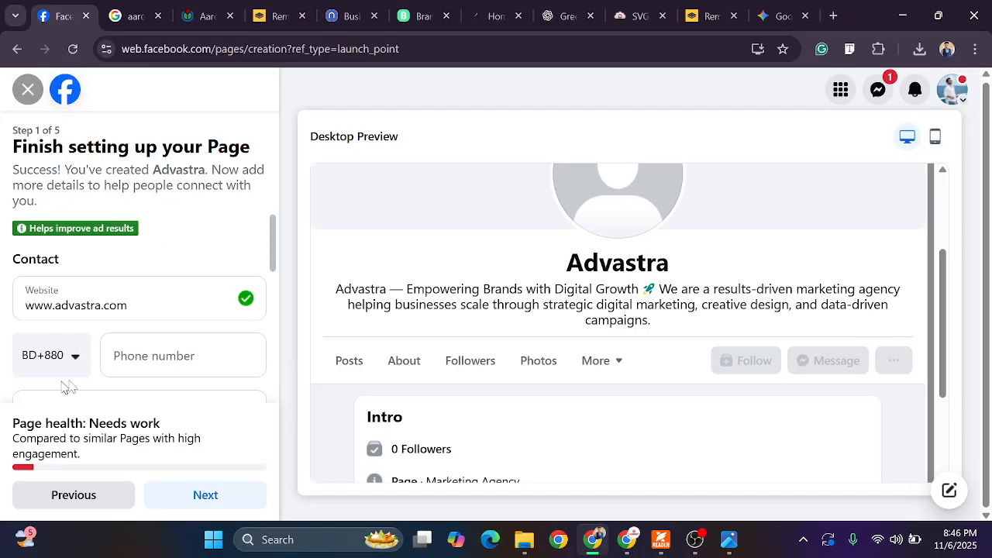
Fill in the page's phone number, email, address and city from the saved contact details, and dismiss the city suggestions
{"action": "left_click", "coordinate": [188, 341]}
{"action": "left_click", "coordinate": [238, 403]}
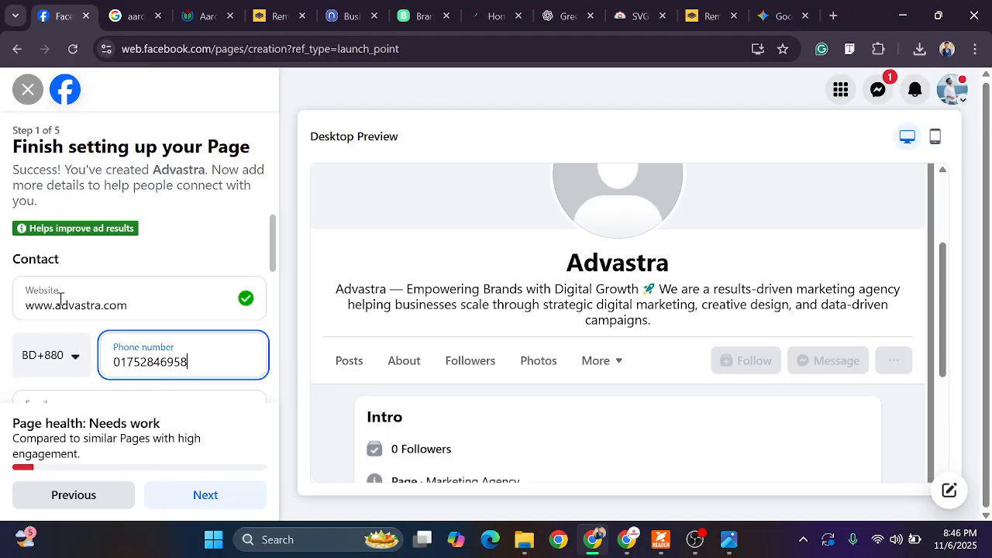
{"action": "scroll", "coordinate": [17, 324], "scroll_direction": "down", "scroll_amount": 1}
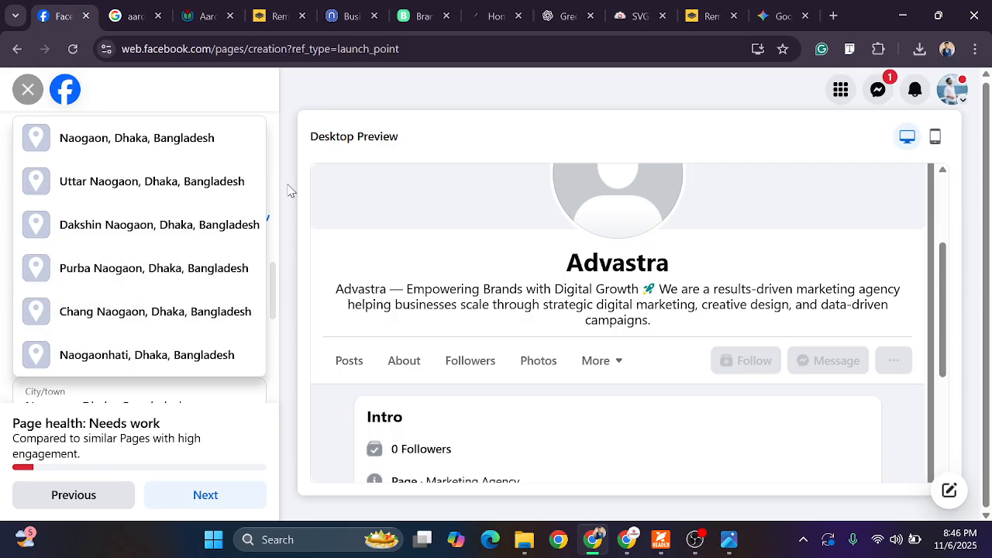
{"action": "left_click", "coordinate": [289, 190]}
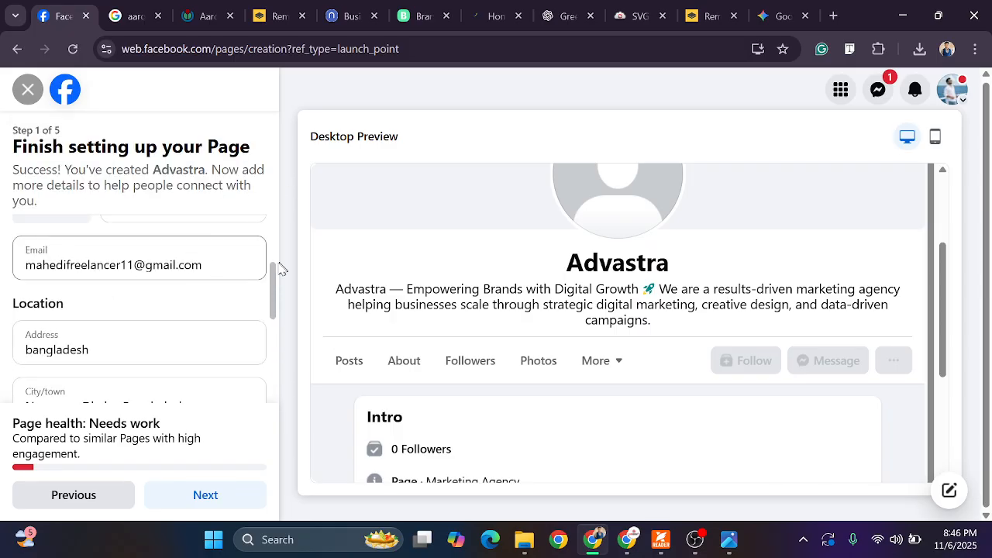
Check the filled-in contact and location fields, and replace the ZIP code with another saved one
{"action": "scroll", "coordinate": [86, 348], "scroll_direction": "down", "scroll_amount": 2}
{"action": "scroll", "coordinate": [88, 346], "scroll_direction": "down", "scroll_amount": 2}
{"action": "scroll", "coordinate": [162, 308], "scroll_direction": "up", "scroll_amount": 5}
{"action": "scroll", "coordinate": [191, 303], "scroll_direction": "down", "scroll_amount": 1}
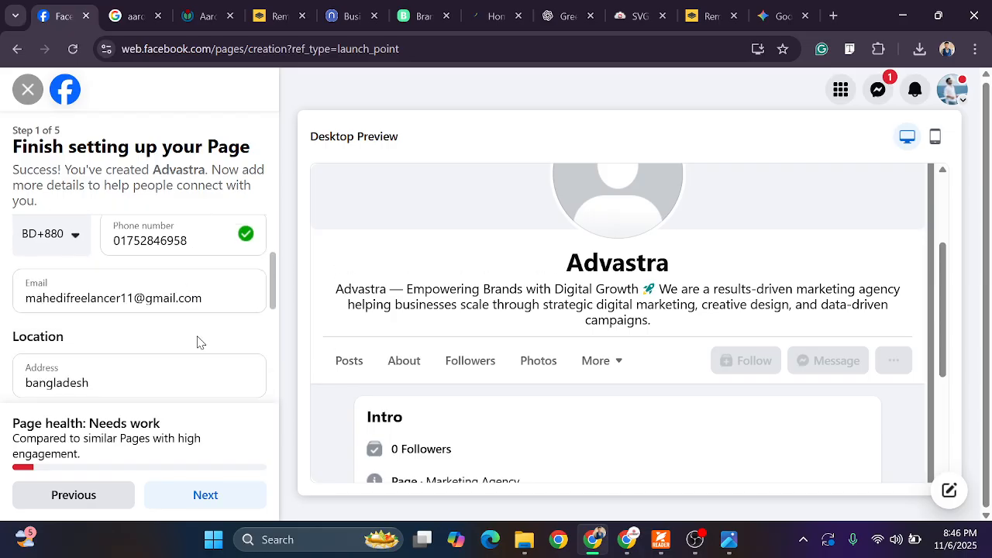
{"action": "scroll", "coordinate": [197, 341], "scroll_direction": "down", "scroll_amount": 2}
{"action": "scroll", "coordinate": [201, 312], "scroll_direction": "down", "scroll_amount": 1}
{"action": "double_click", "coordinate": [67, 271]}
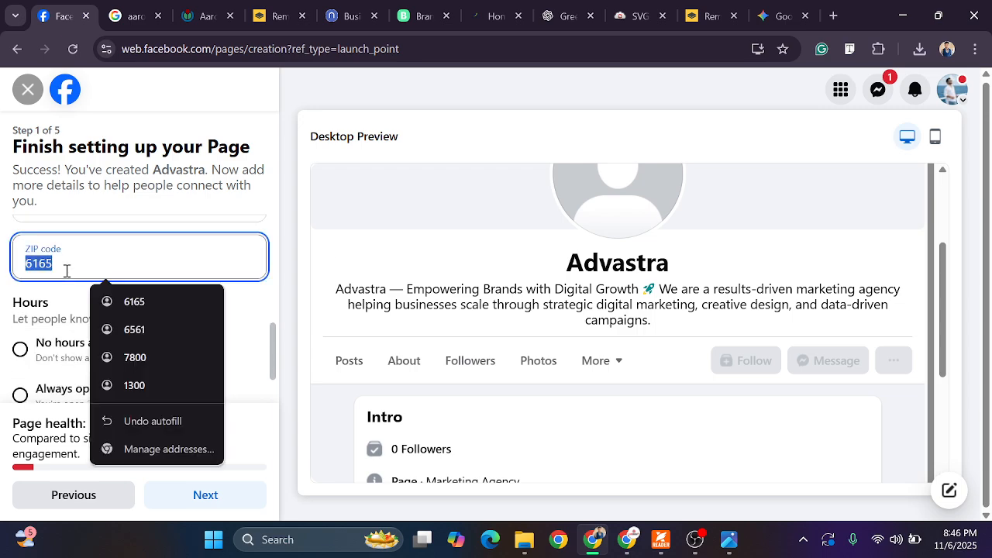
{"action": "left_click", "coordinate": [166, 328]}
{"action": "scroll", "coordinate": [129, 318], "scroll_direction": "down", "scroll_amount": 1}
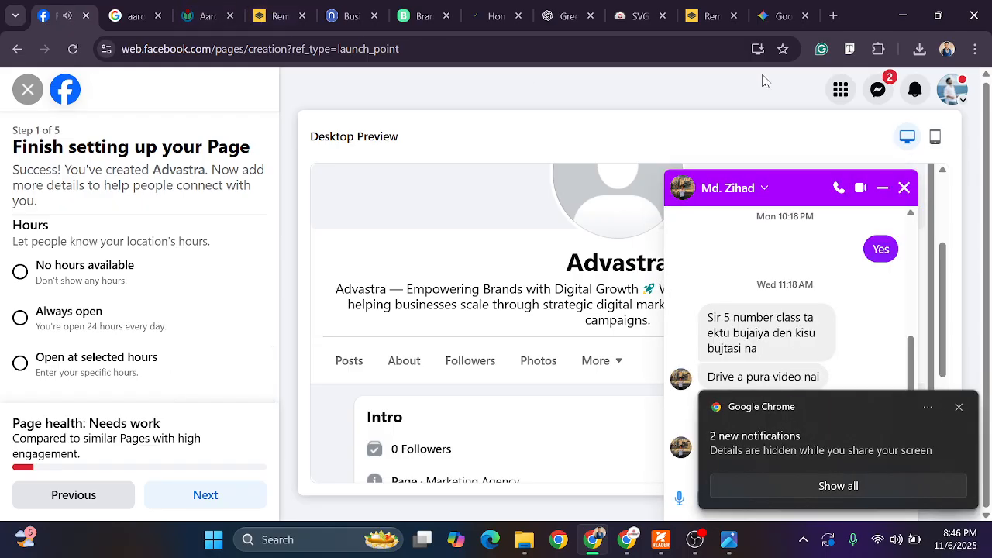
Close the incoming Messenger chat windows and dismiss the browser notifications covering the page preview
{"action": "left_click", "coordinate": [903, 188]}
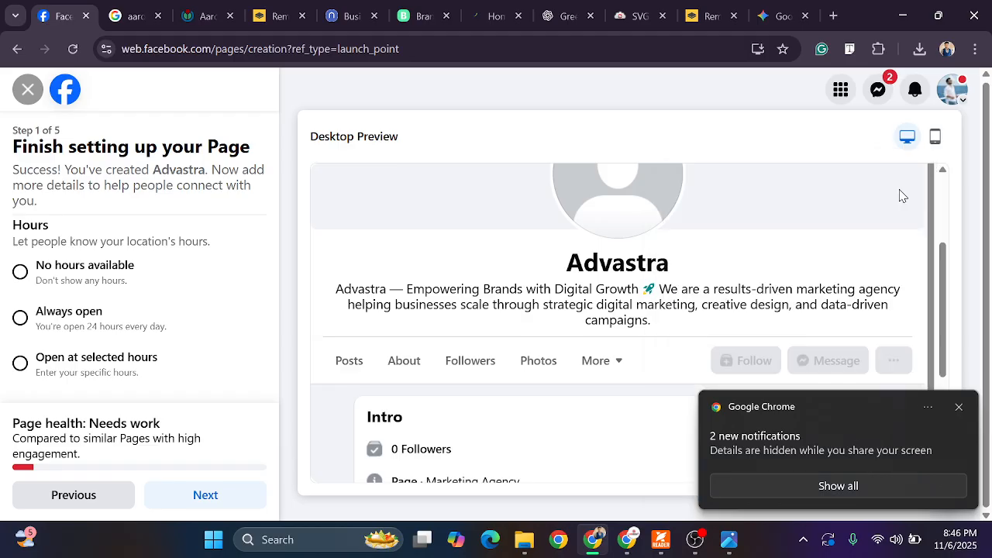
{"action": "left_click", "coordinate": [959, 407]}
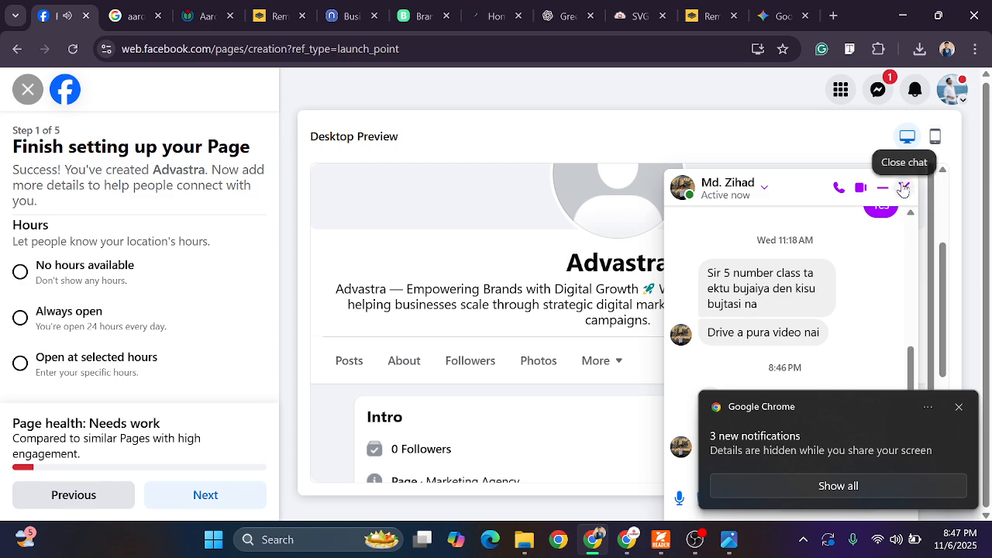
{"action": "left_click", "coordinate": [903, 189]}
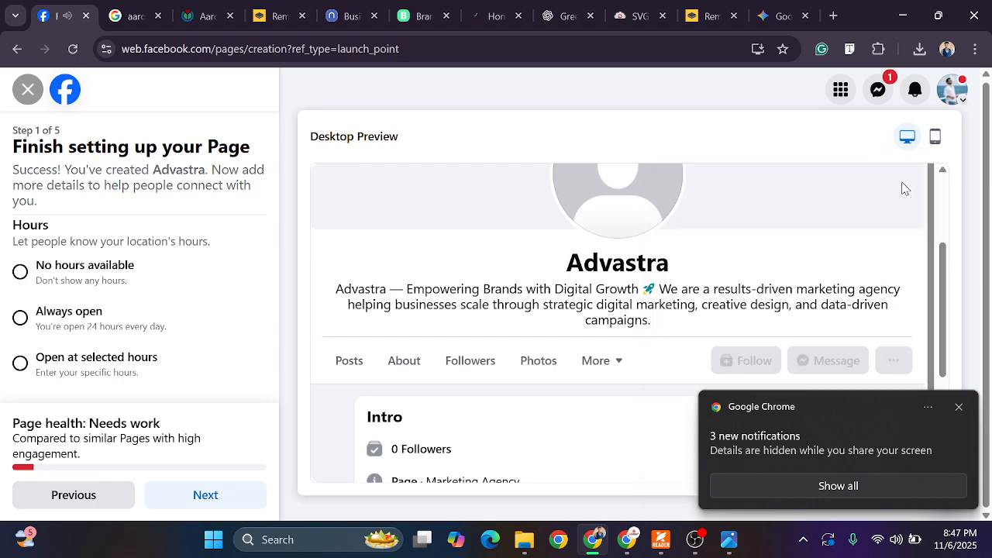
{"action": "left_click", "coordinate": [959, 408]}
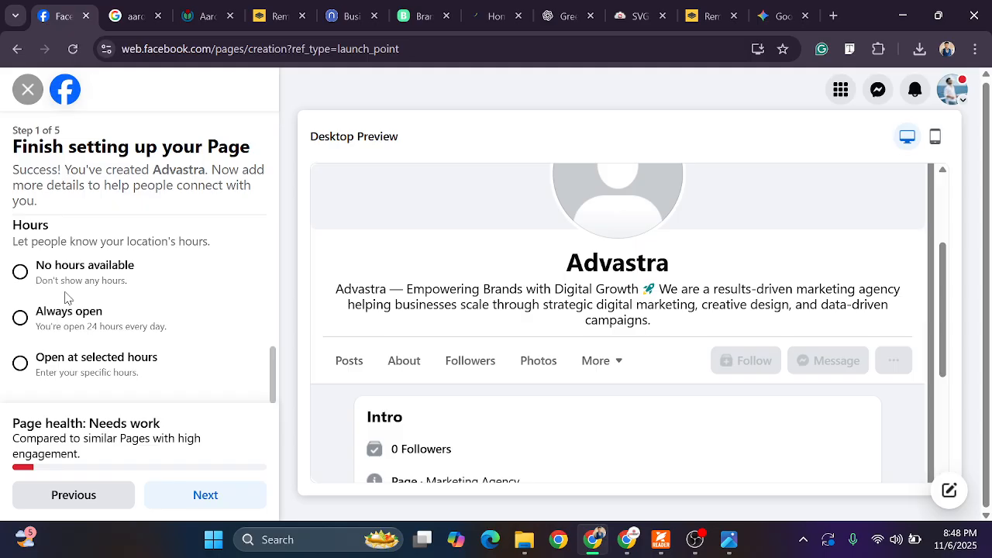
Set the page's hours to Open at selected hours, with Monday's opening time at 10:00 AM
{"action": "left_click", "coordinate": [72, 360]}
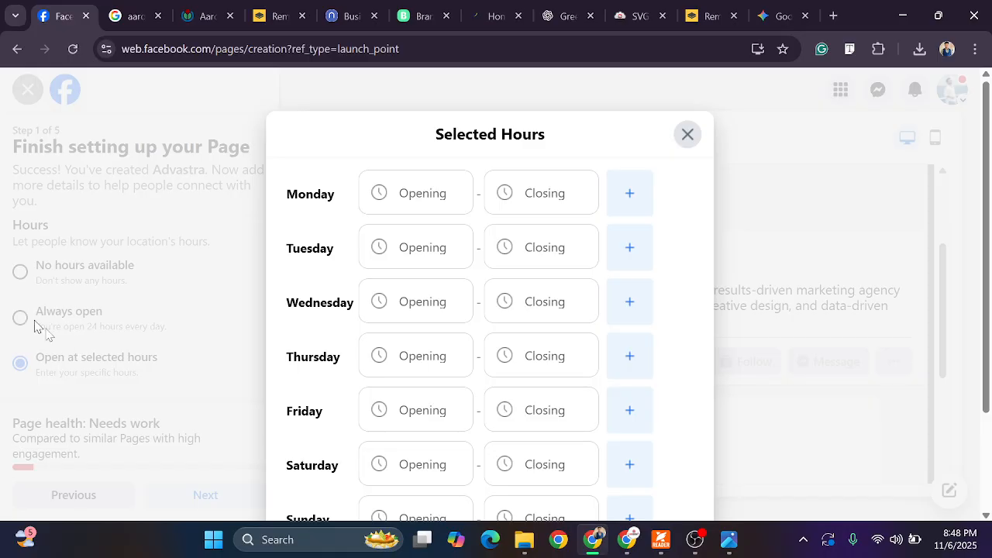
{"action": "left_click", "coordinate": [412, 188]}
{"action": "scroll", "coordinate": [426, 355], "scroll_direction": "down", "scroll_amount": 8}
{"action": "scroll", "coordinate": [420, 358], "scroll_direction": "up", "scroll_amount": 8}
{"action": "scroll", "coordinate": [398, 432], "scroll_direction": "down", "scroll_amount": 4}
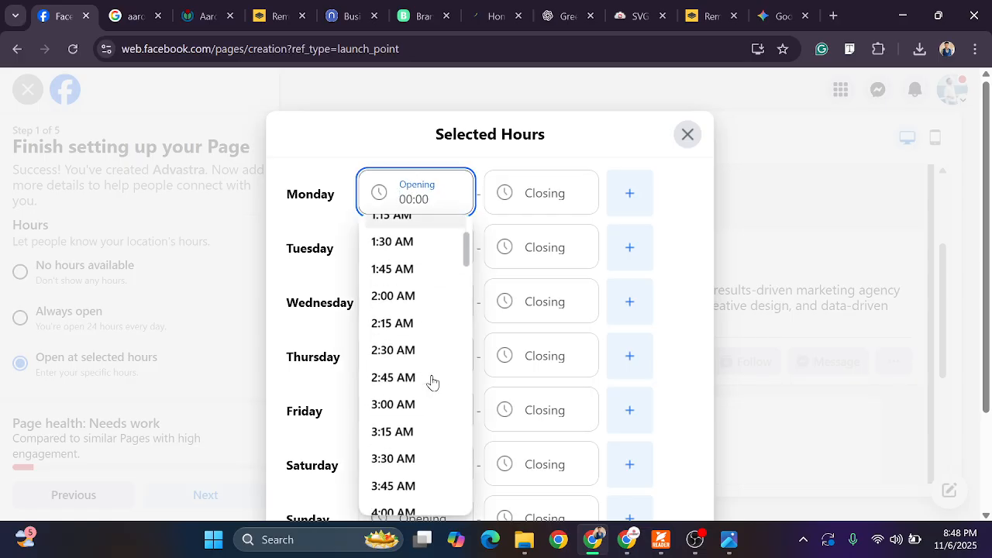
{"action": "scroll", "coordinate": [397, 306], "scroll_direction": "down", "scroll_amount": 10}
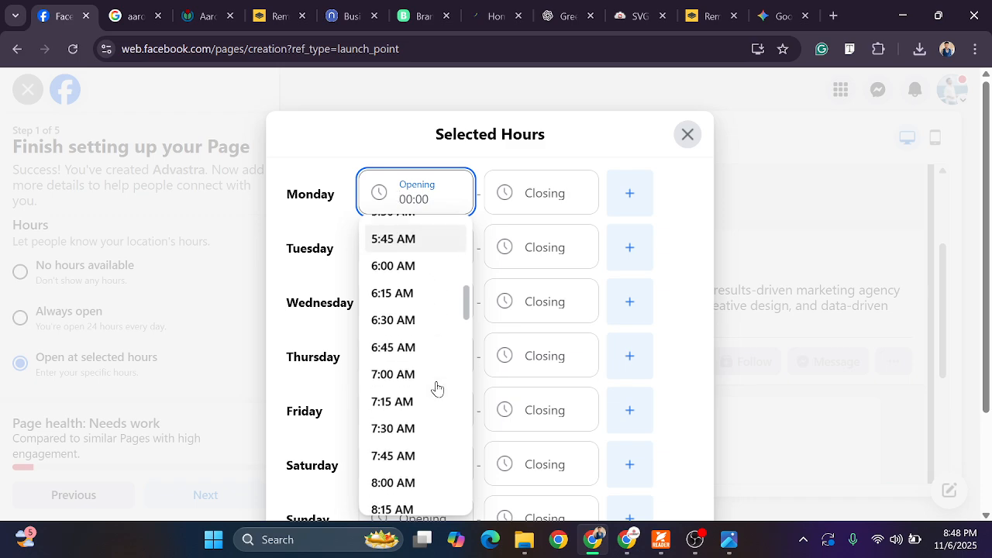
{"action": "scroll", "coordinate": [420, 318], "scroll_direction": "down", "scroll_amount": 2}
{"action": "scroll", "coordinate": [380, 279], "scroll_direction": "up", "scroll_amount": 3}
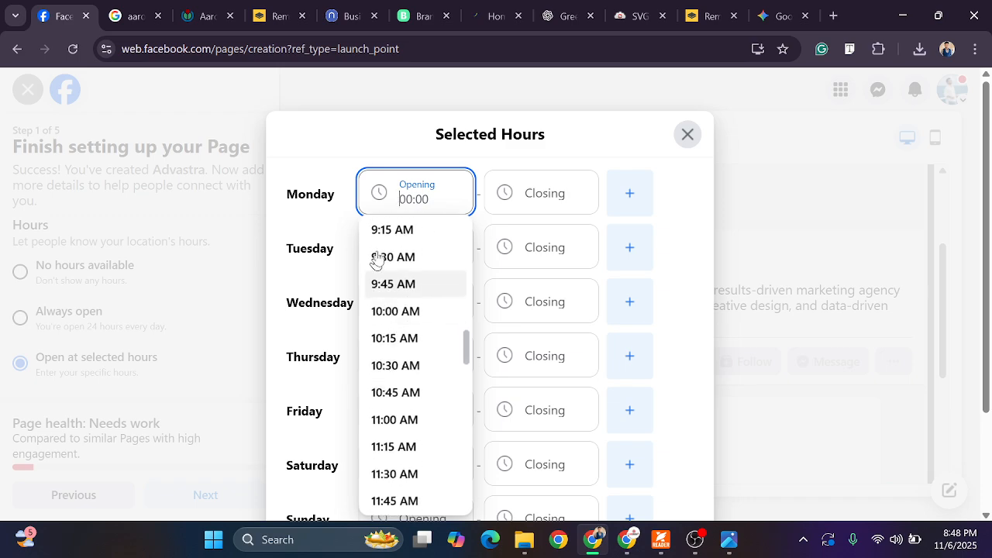
{"action": "type", "text": "10"}
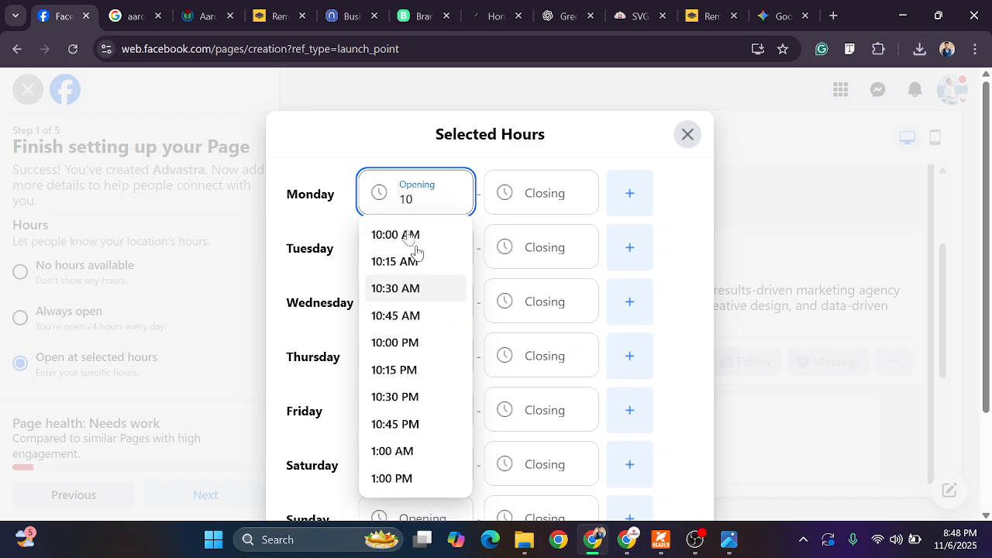
{"action": "left_click", "coordinate": [400, 236]}
Set Monday's closing time to 9:00 PM
{"action": "left_click", "coordinate": [529, 200]}
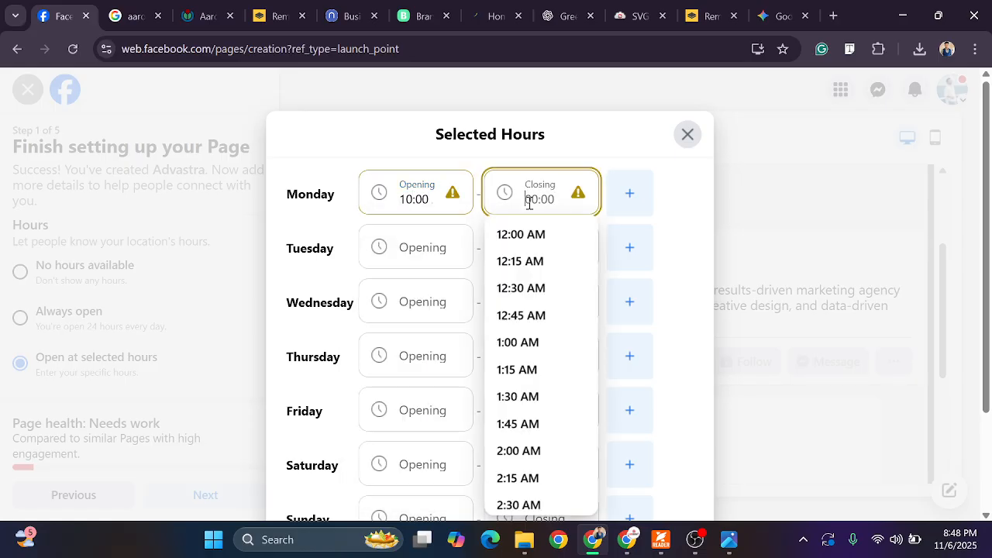
{"action": "type", "text": "1"}
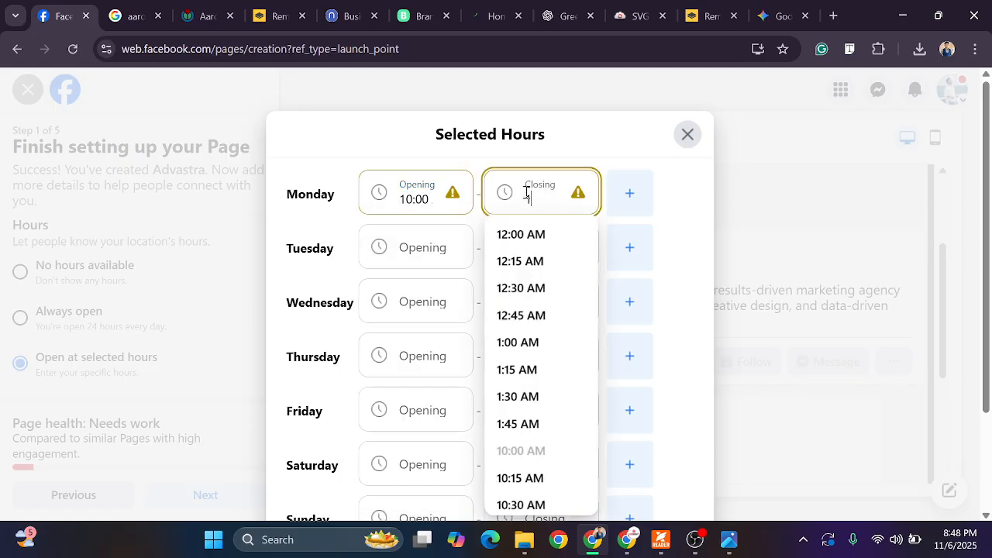
{"action": "key", "text": "BackSpace"}
{"action": "type", "text": "9"}
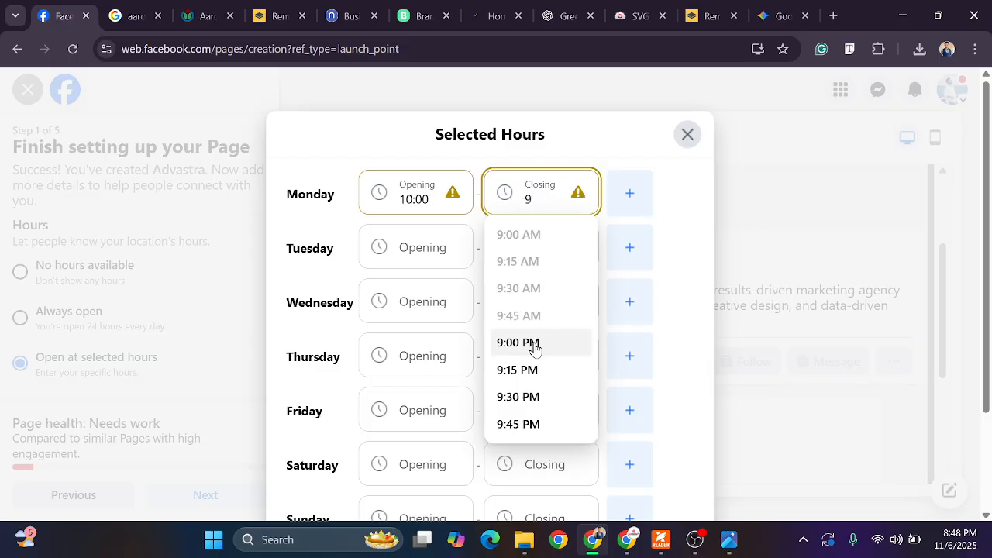
{"action": "left_click", "coordinate": [518, 343]}
Set Tuesday's hours to open at 10:00 AM and close at 9:00 PM
{"action": "left_click", "coordinate": [437, 251]}
{"action": "type", "text": "10"}
{"action": "left_click", "coordinate": [509, 245]}
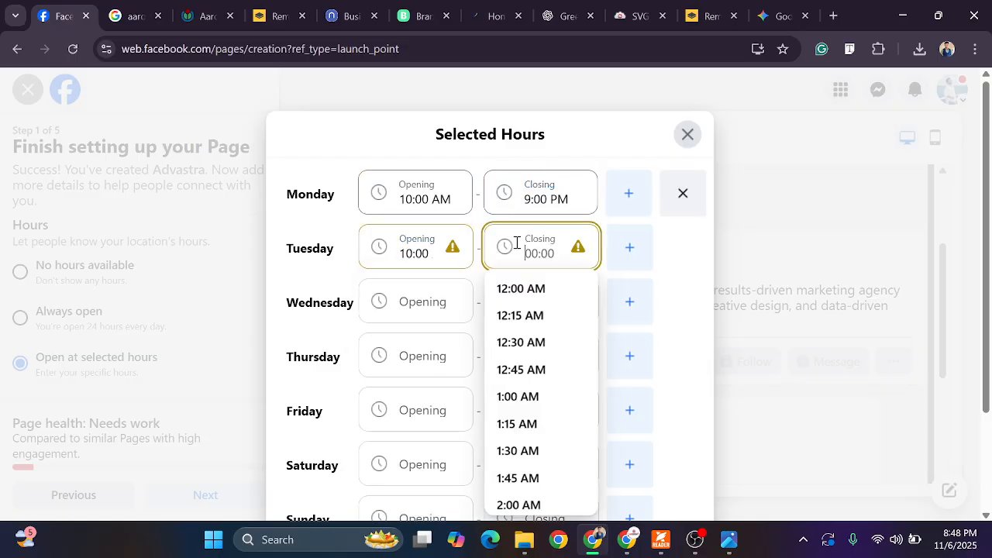
{"action": "type", "text": "9"}
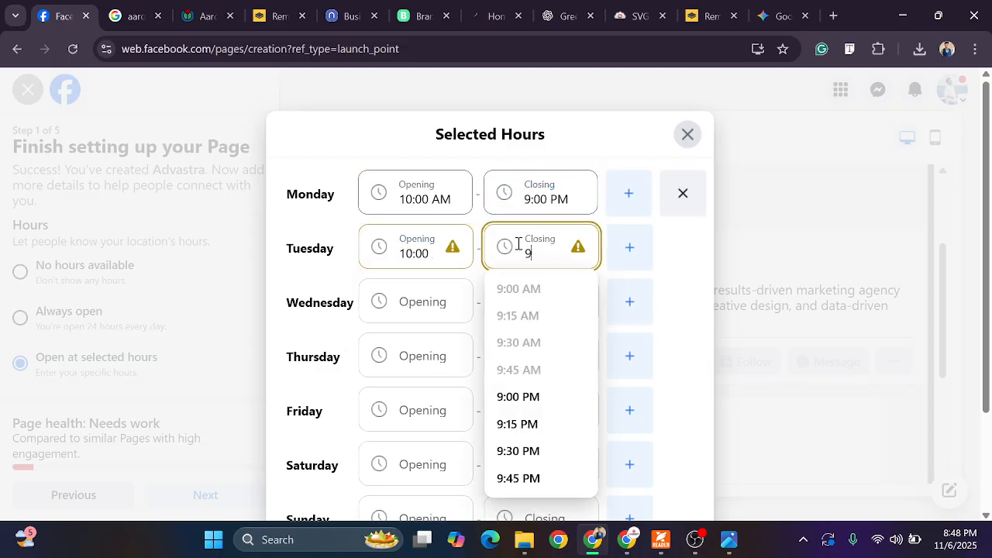
{"action": "left_click", "coordinate": [527, 399]}
{"action": "left_click", "coordinate": [419, 304]}
{"action": "type", "text": "10"}
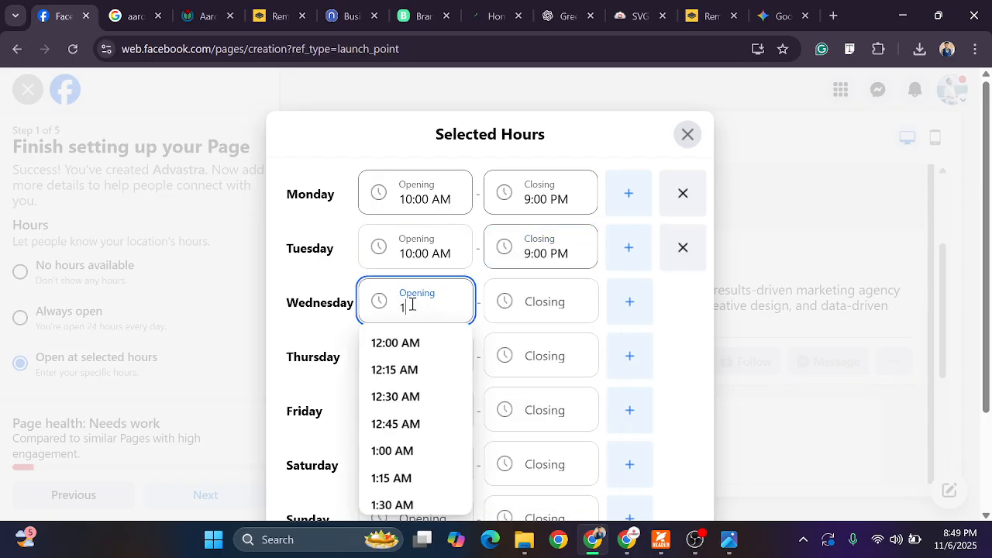
{"action": "left_click", "coordinate": [516, 304]}
{"action": "type", "text": "9"}
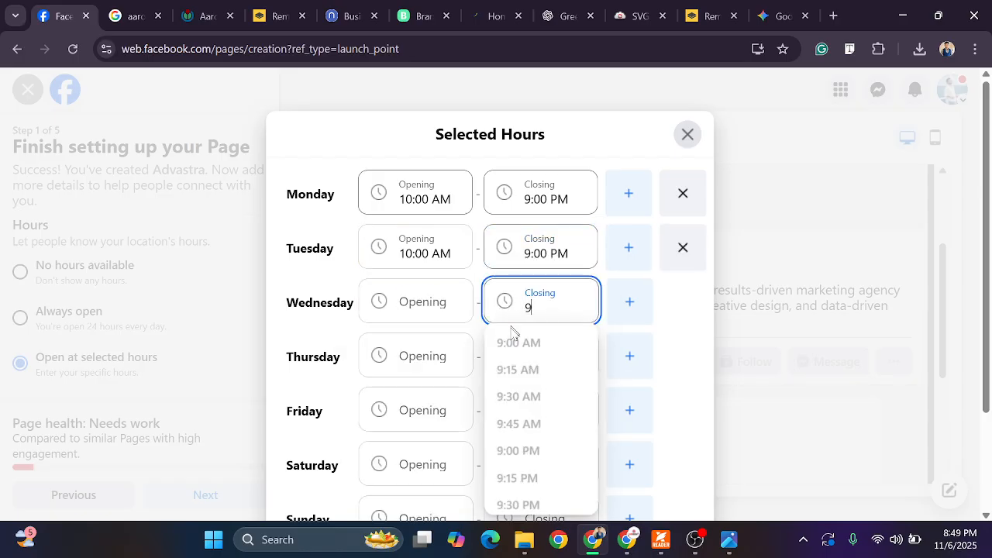
{"action": "scroll", "coordinate": [535, 422], "scroll_direction": "down", "scroll_amount": 1}
{"action": "scroll", "coordinate": [556, 403], "scroll_direction": "up", "scroll_amount": 1}
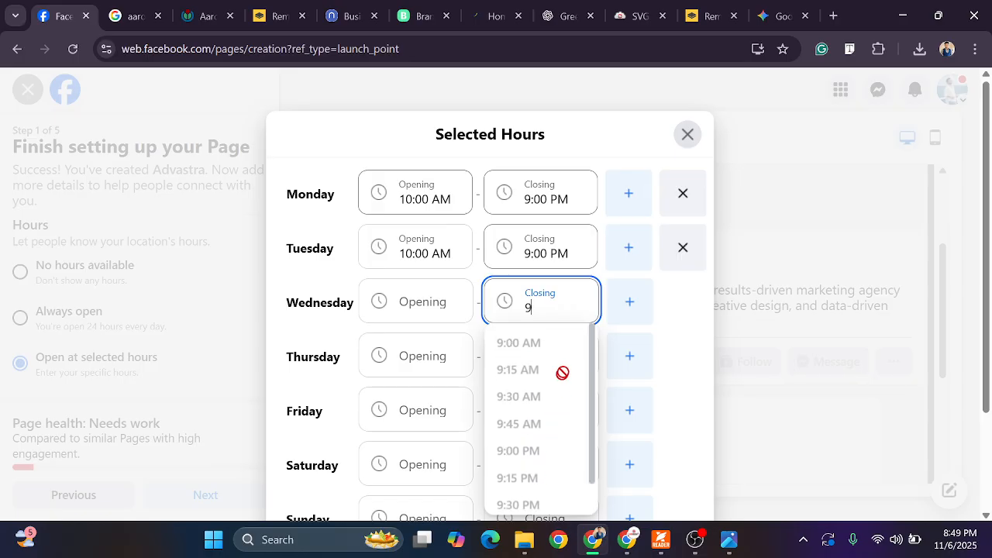
{"action": "scroll", "coordinate": [598, 446], "scroll_direction": "down", "scroll_amount": 3}
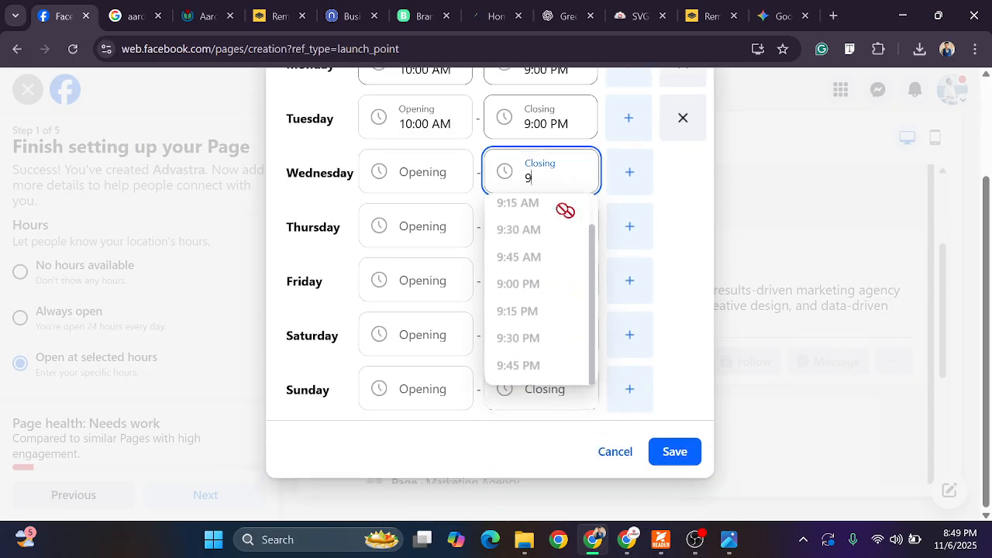
Set Wednesday's hours to open at 10:00 AM and close at 9:00 PM
{"action": "left_click", "coordinate": [404, 172]}
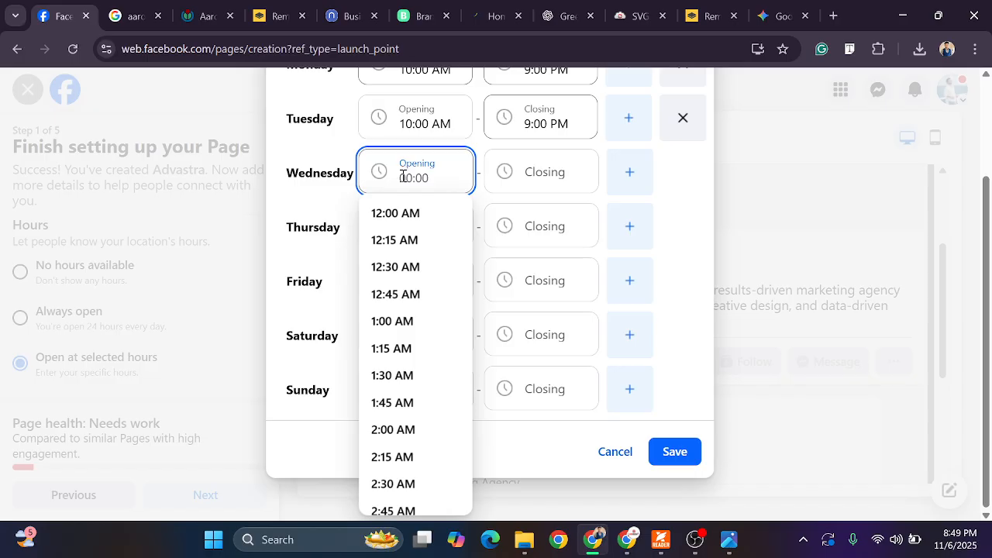
{"action": "type", "text": "10"}
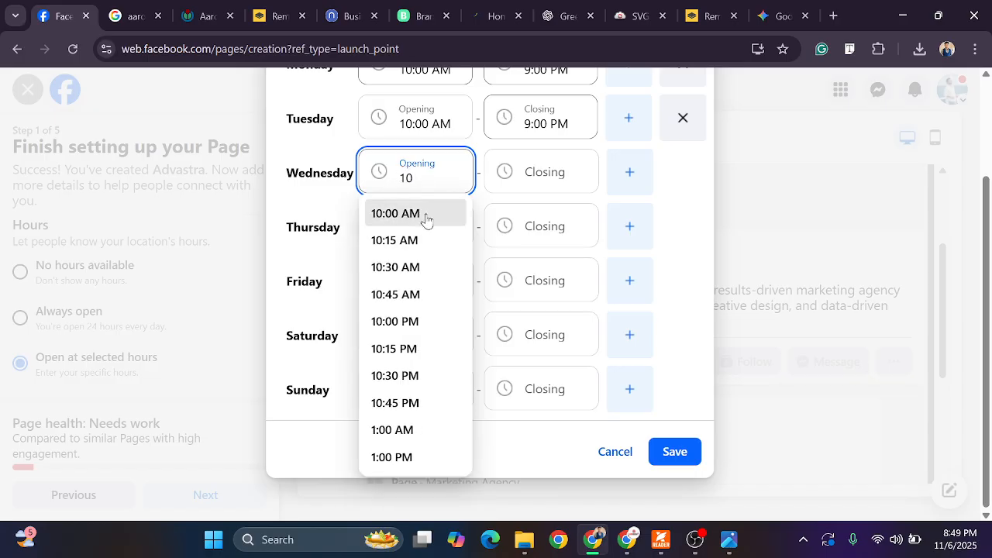
{"action": "left_click", "coordinate": [426, 217]}
{"action": "left_click", "coordinate": [532, 181]}
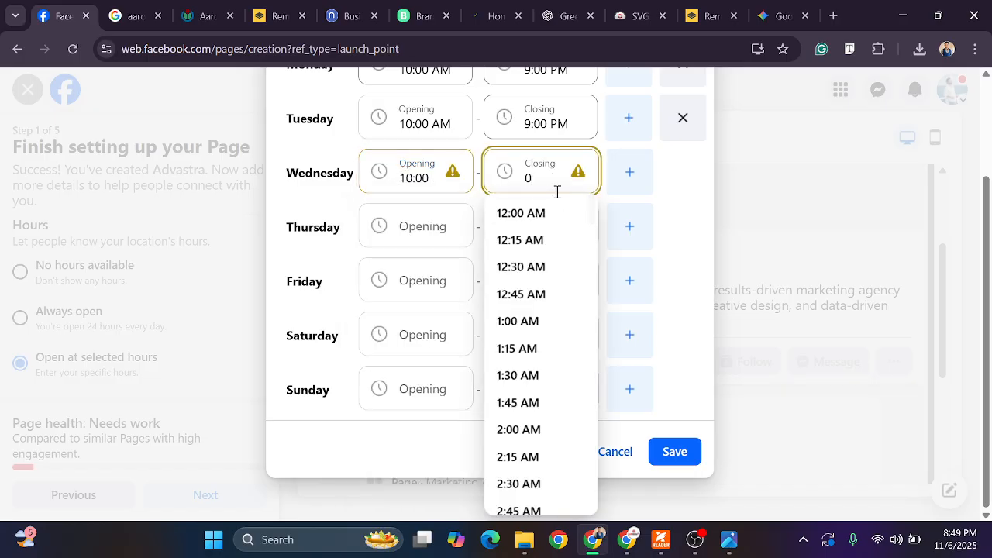
{"action": "type", "text": "9"}
{"action": "left_click", "coordinate": [528, 322]}
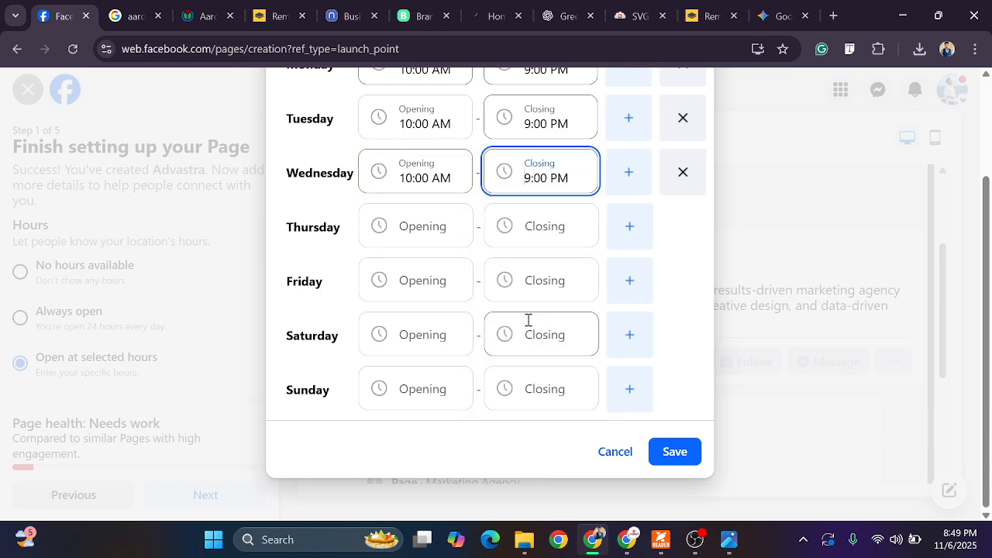
Set Thursday's hours to open at 10:00 AM and close at 9:00 PM
{"action": "left_click", "coordinate": [426, 233]}
{"action": "type", "text": "10"}
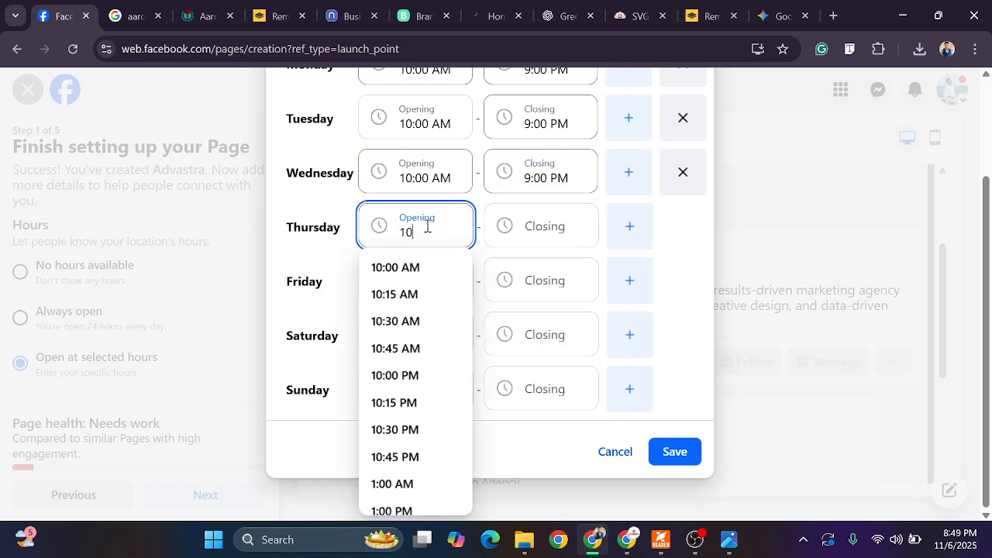
{"action": "left_click", "coordinate": [426, 267]}
{"action": "left_click", "coordinate": [528, 225]}
{"action": "type", "text": "9"}
{"action": "left_click", "coordinate": [518, 375]}
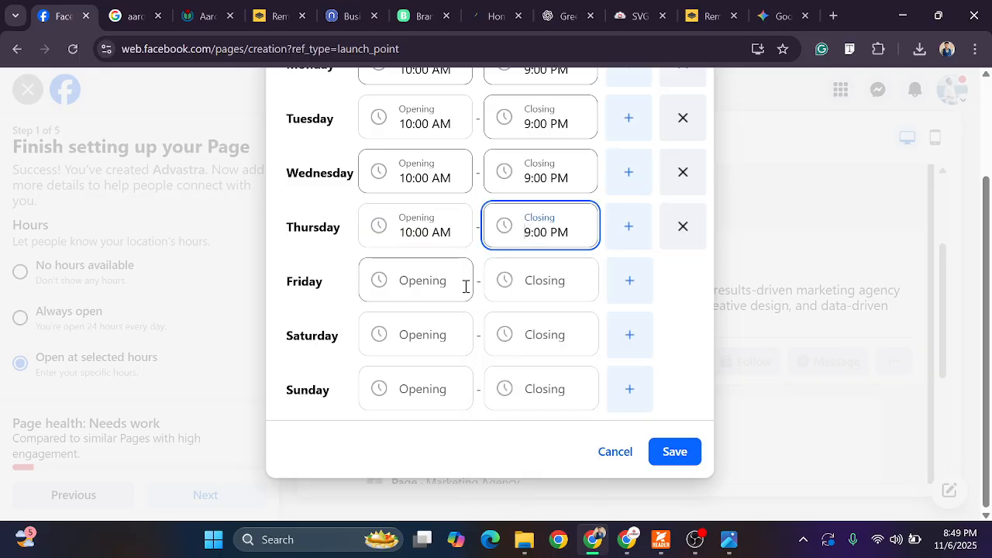
Set Friday's hours to open at 10:00 AM and close at 9:00 PM
{"action": "left_click", "coordinate": [426, 288]}
{"action": "type", "text": "1"}
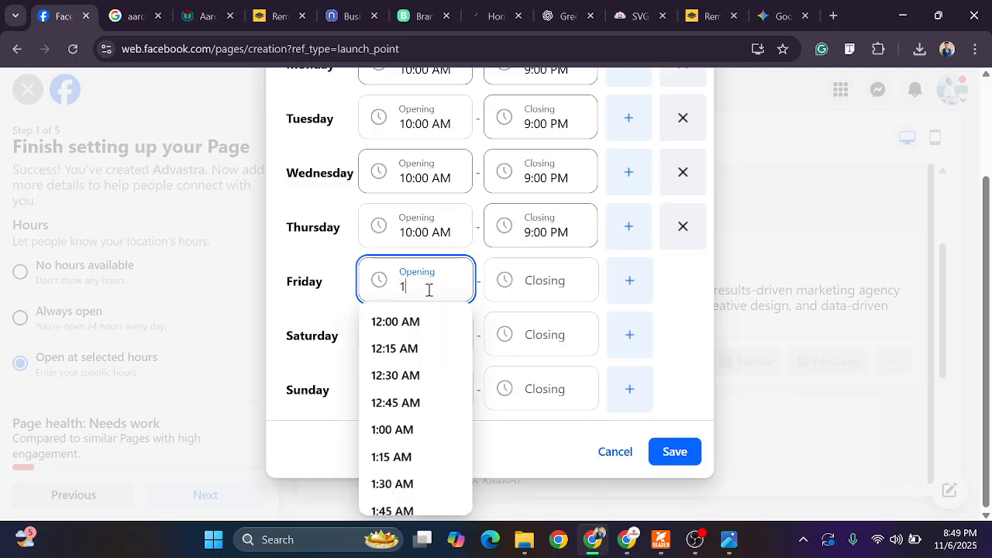
{"action": "type", "text": "0"}
{"action": "left_click", "coordinate": [423, 320]}
{"action": "left_click", "coordinate": [528, 284]}
{"action": "type", "text": "9"}
{"action": "left_click", "coordinate": [521, 430]}
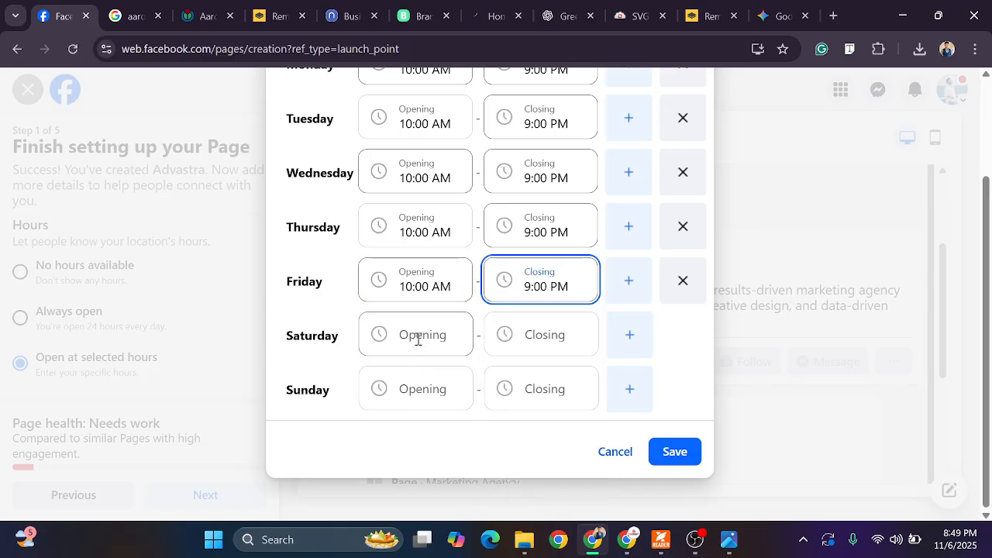
Set Friday's closing time to 12:00 PM
{"action": "left_click", "coordinate": [413, 286]}
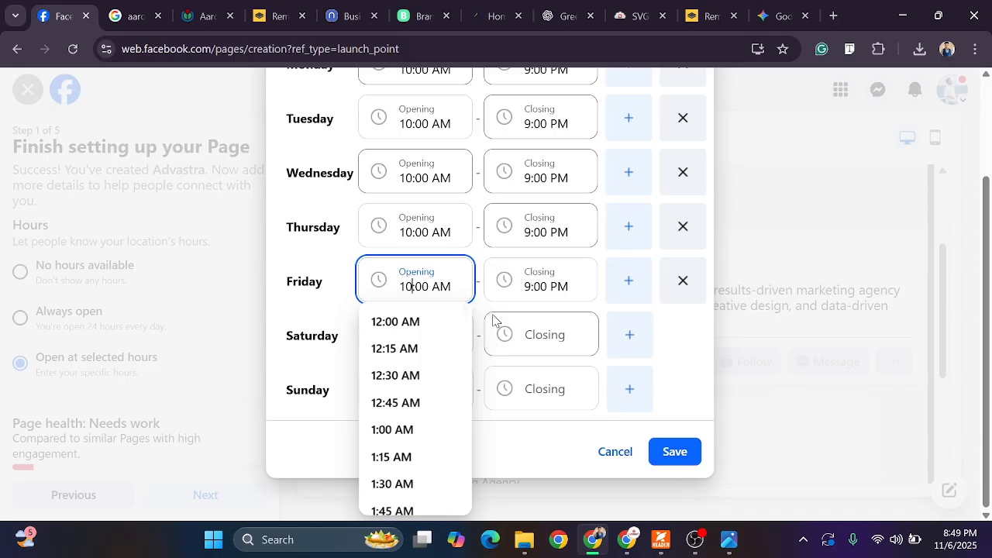
{"action": "left_click", "coordinate": [531, 334]}
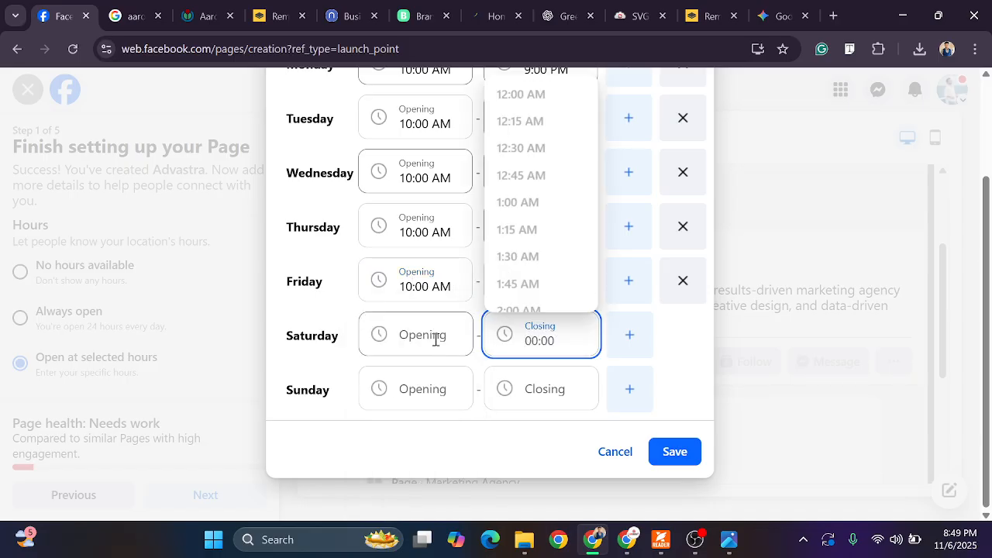
{"action": "left_click", "coordinate": [432, 287]}
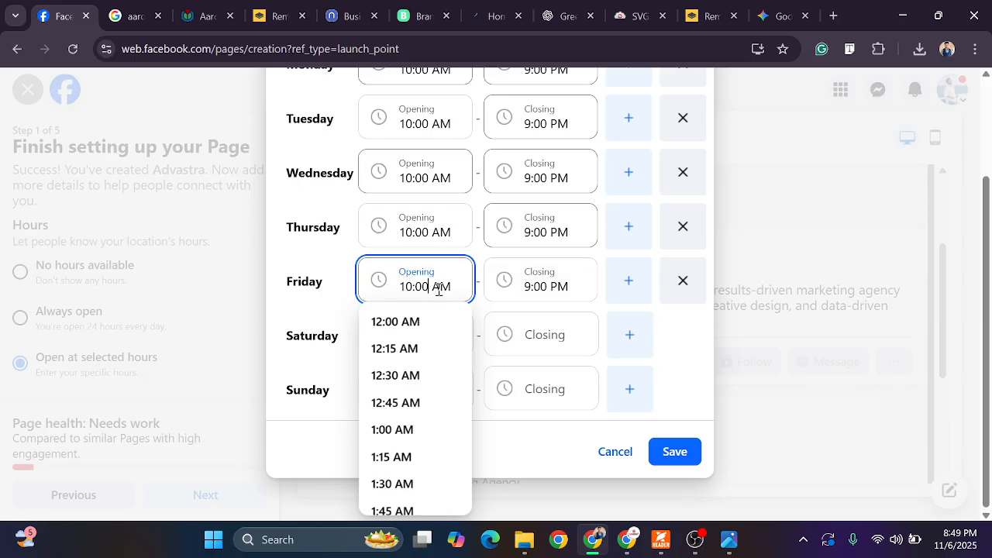
{"action": "left_click", "coordinate": [505, 284]}
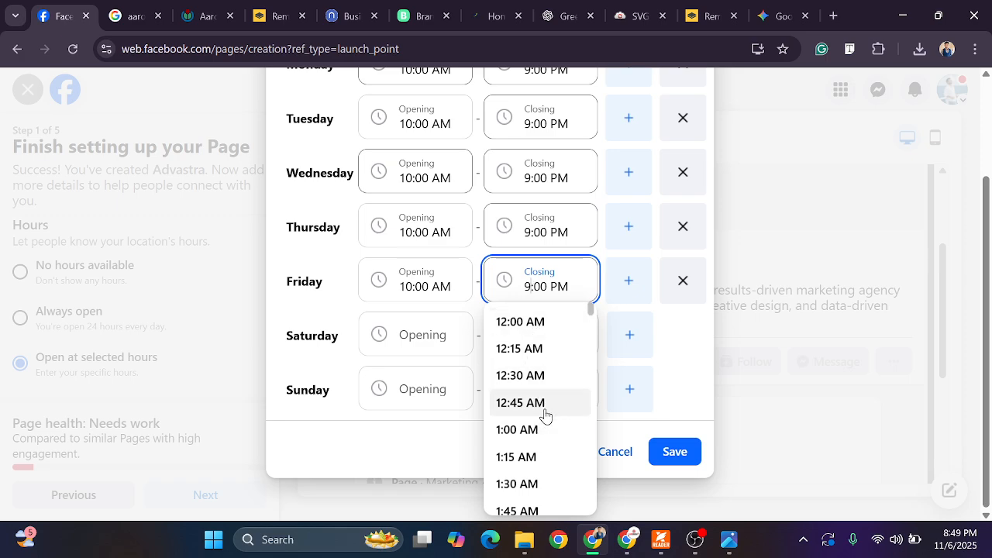
{"action": "type", "text": "12"}
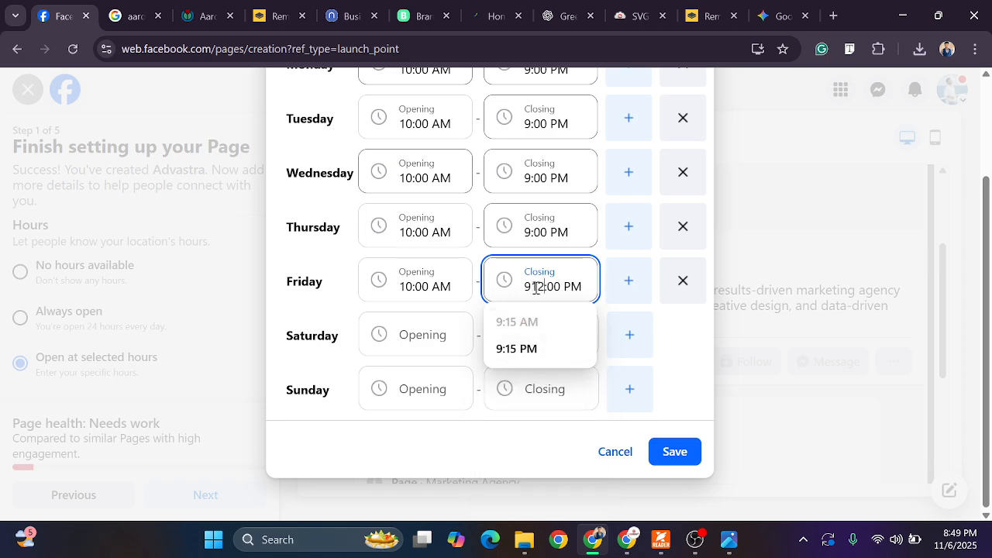
{"action": "left_click_drag", "start_coordinate": [545, 286], "coordinate": [506, 286]}
{"action": "type", "text": "12"}
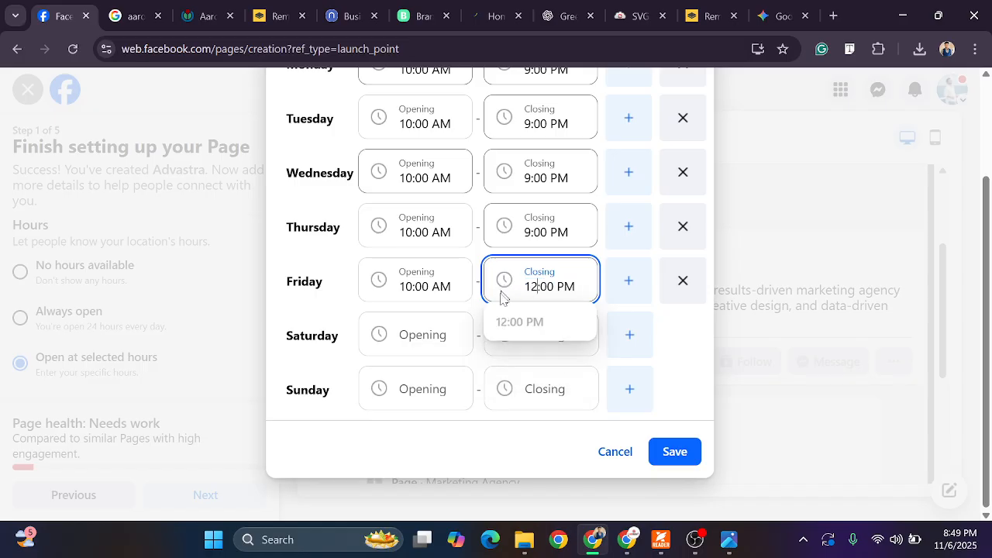
{"action": "left_click", "coordinate": [566, 286]}
{"action": "left_click", "coordinate": [684, 329]}
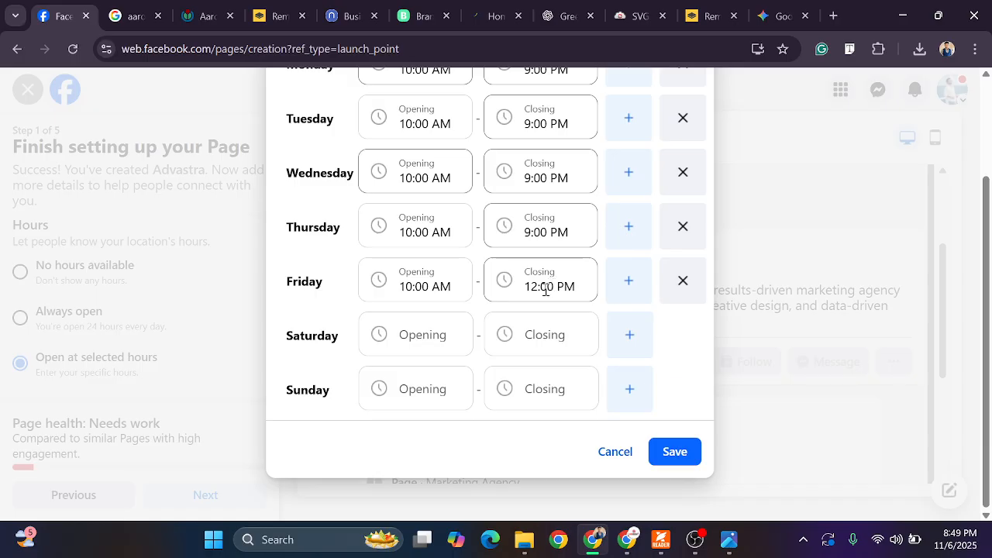
Add a second time slot for Friday that opens at 3:00 PM and closes at 9:00 PM
{"action": "left_click", "coordinate": [632, 286]}
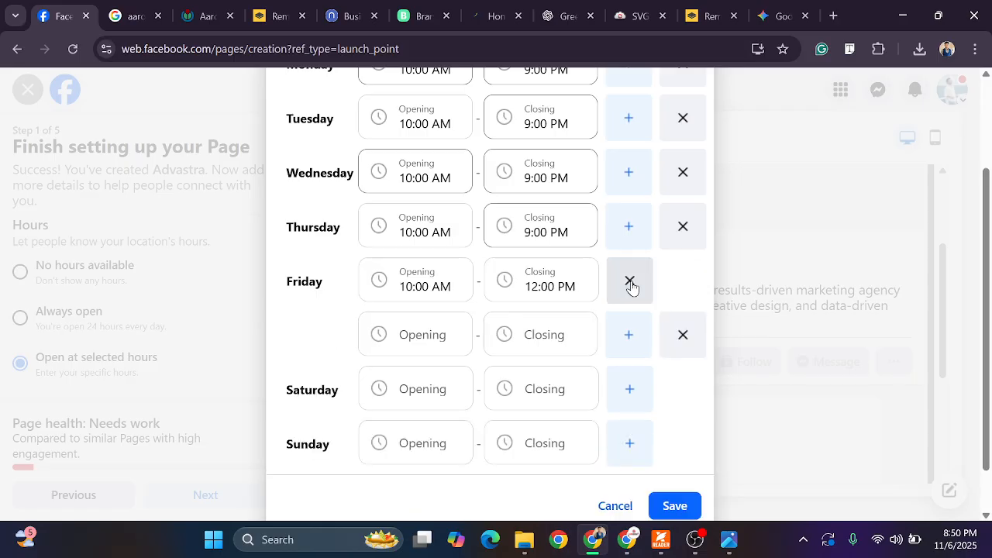
{"action": "left_click", "coordinate": [399, 341]}
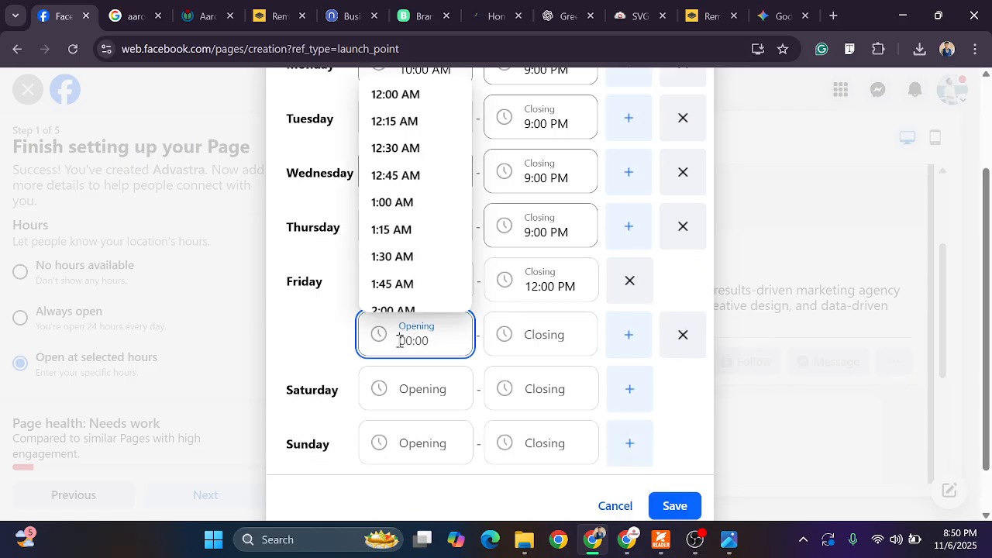
{"action": "type", "text": "3"}
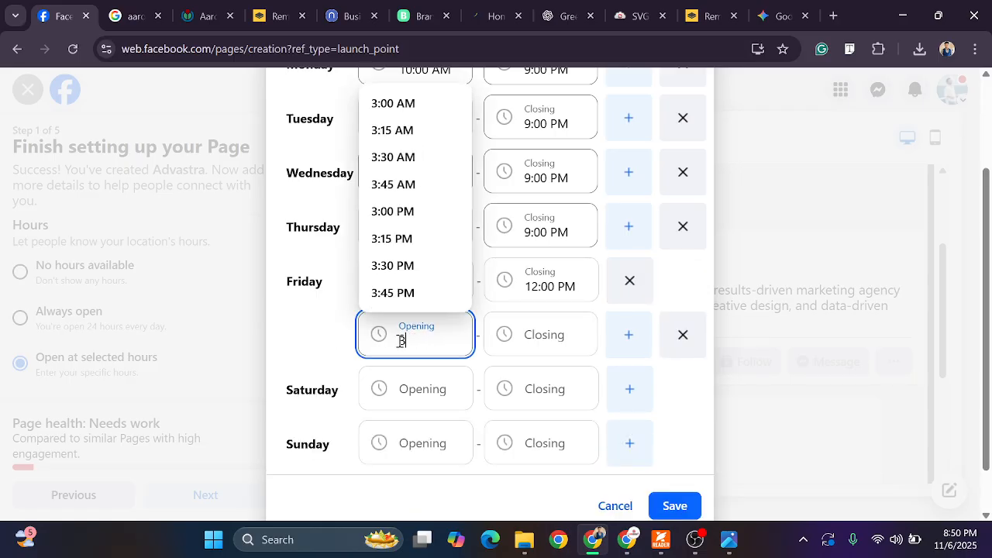
{"action": "left_click", "coordinate": [407, 218]}
{"action": "left_click", "coordinate": [543, 334]}
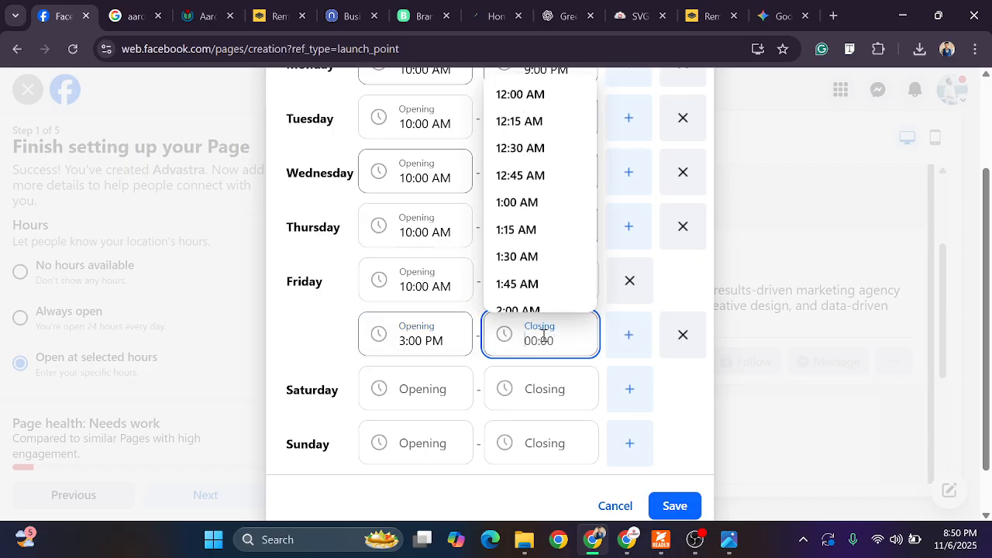
{"action": "type", "text": "9"}
{"action": "left_click", "coordinate": [532, 211]}
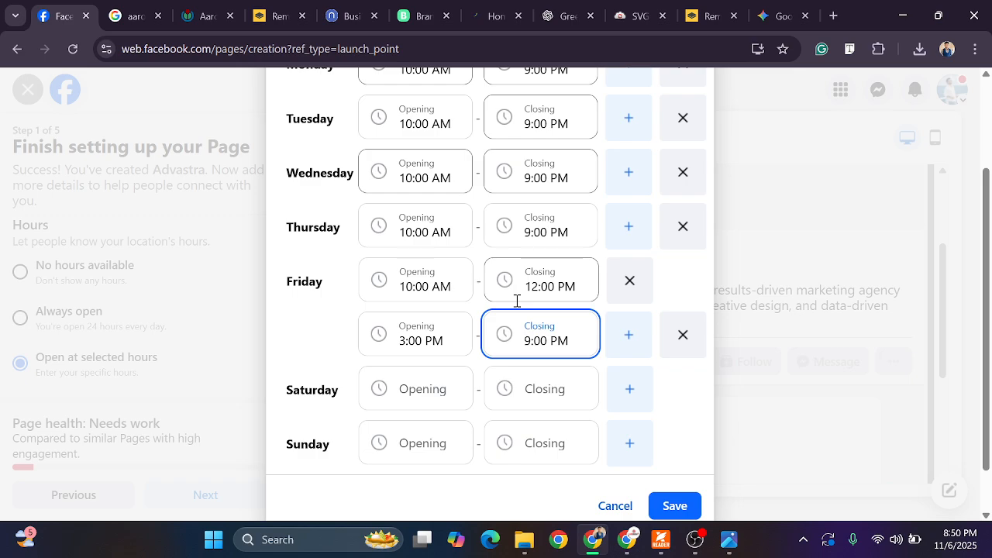
Set Saturday's hours to open at 10:00 AM and close at 9:00 PM
{"action": "left_click", "coordinate": [424, 388]}
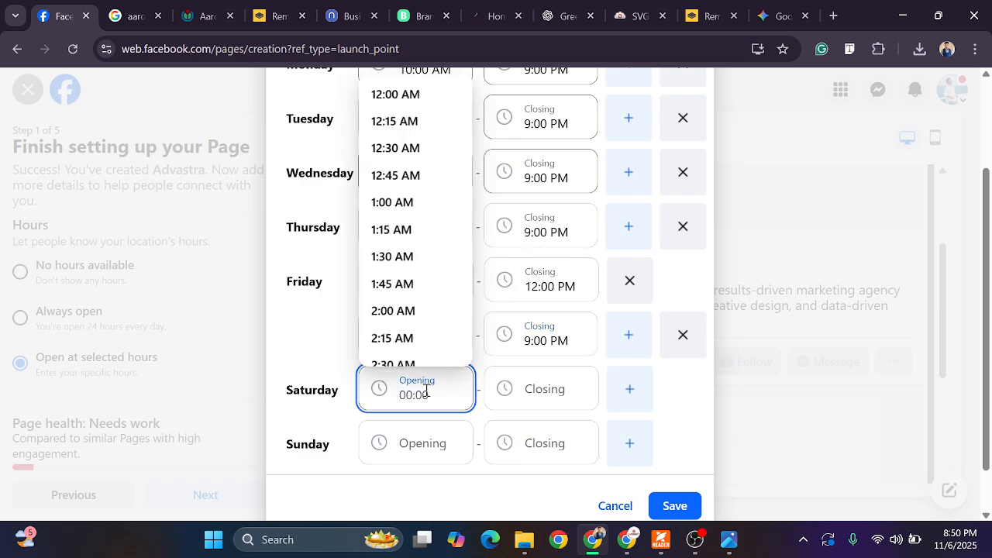
{"action": "type", "text": "1"}
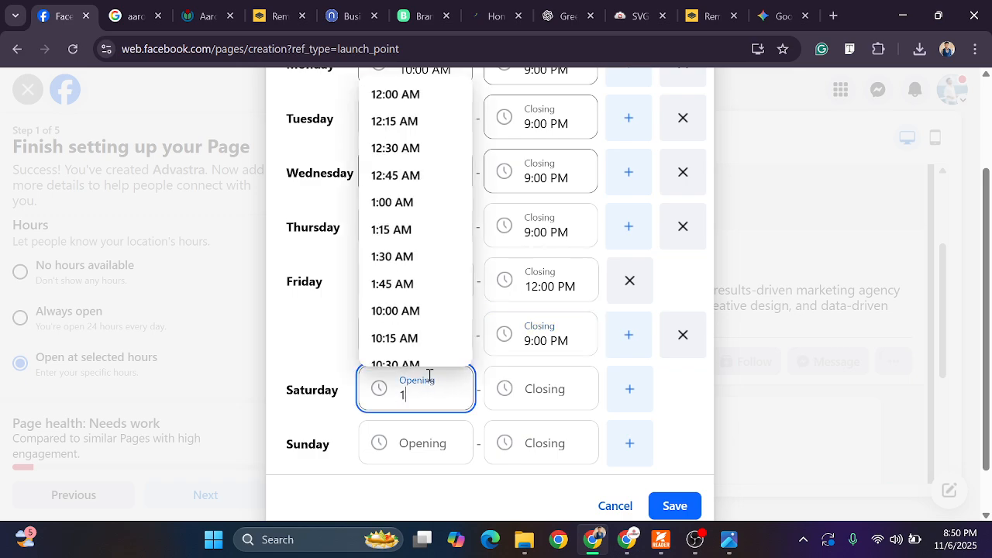
{"action": "type", "text": "0:00"}
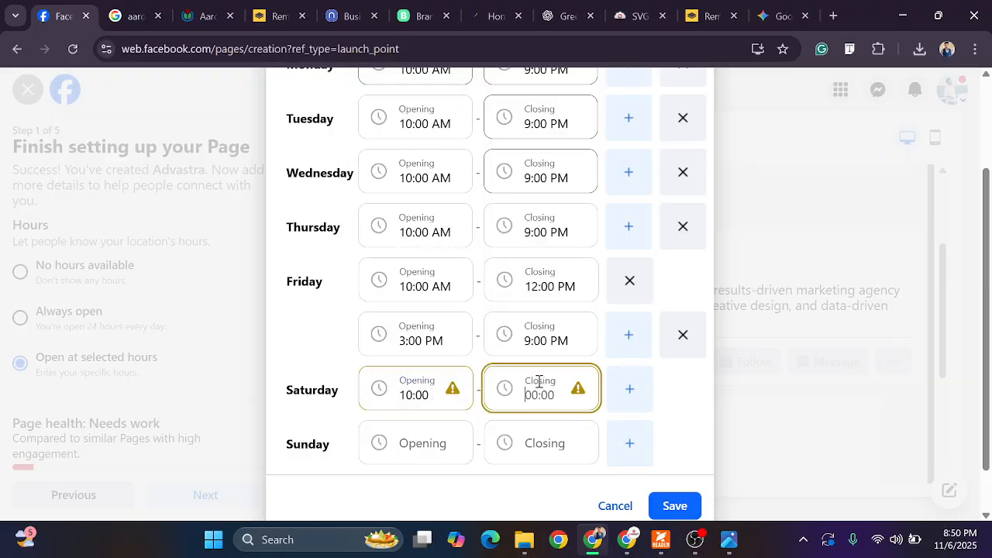
{"action": "left_click", "coordinate": [539, 381]}
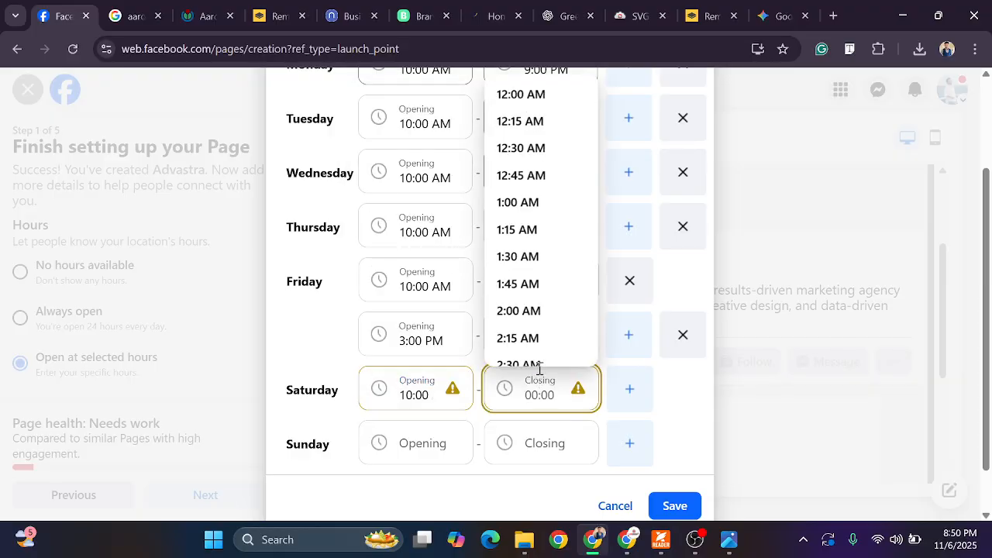
{"action": "type", "text": "9"}
{"action": "left_click", "coordinate": [535, 262]}
Set Sunday's hours to open at 10:00 AM and close at 9:00 PM, and save the selected hours
{"action": "left_click", "coordinate": [426, 437]}
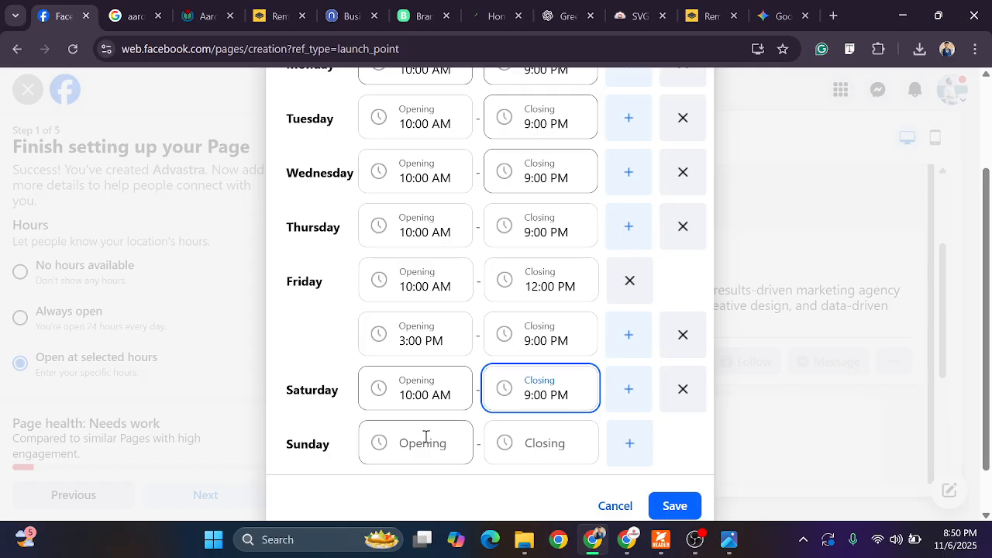
{"action": "type", "text": "10"}
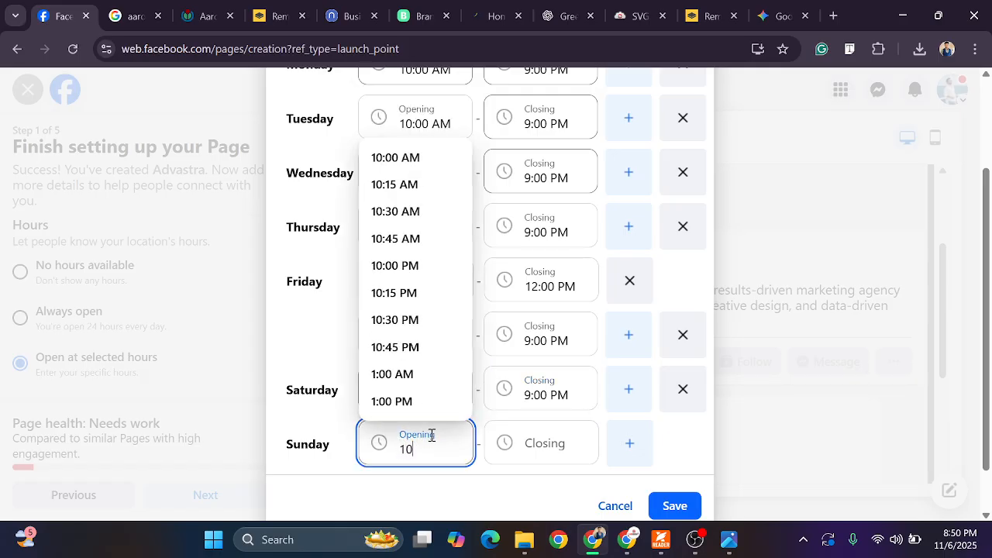
{"action": "left_click", "coordinate": [415, 159]}
{"action": "left_click", "coordinate": [534, 450]}
{"action": "type", "text": "9"}
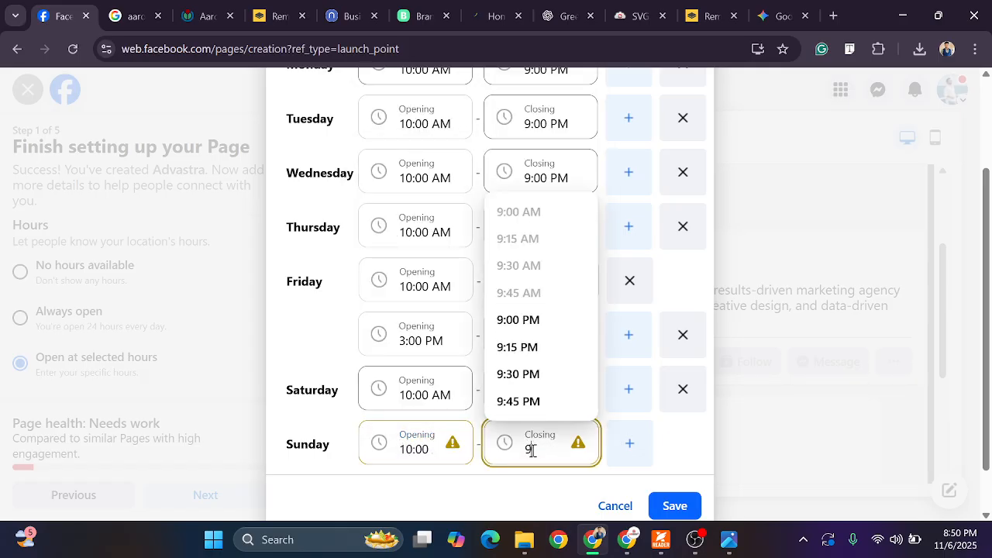
{"action": "left_click", "coordinate": [538, 319]}
{"action": "scroll", "coordinate": [566, 294], "scroll_direction": "up", "scroll_amount": 2}
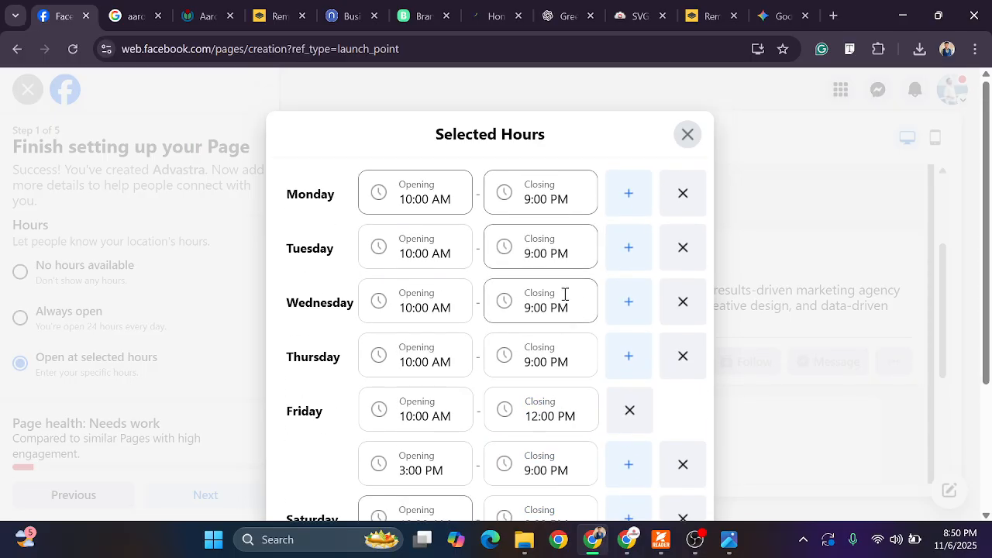
{"action": "scroll", "coordinate": [435, 272], "scroll_direction": "down", "scroll_amount": 3}
{"action": "left_click", "coordinate": [673, 457]}
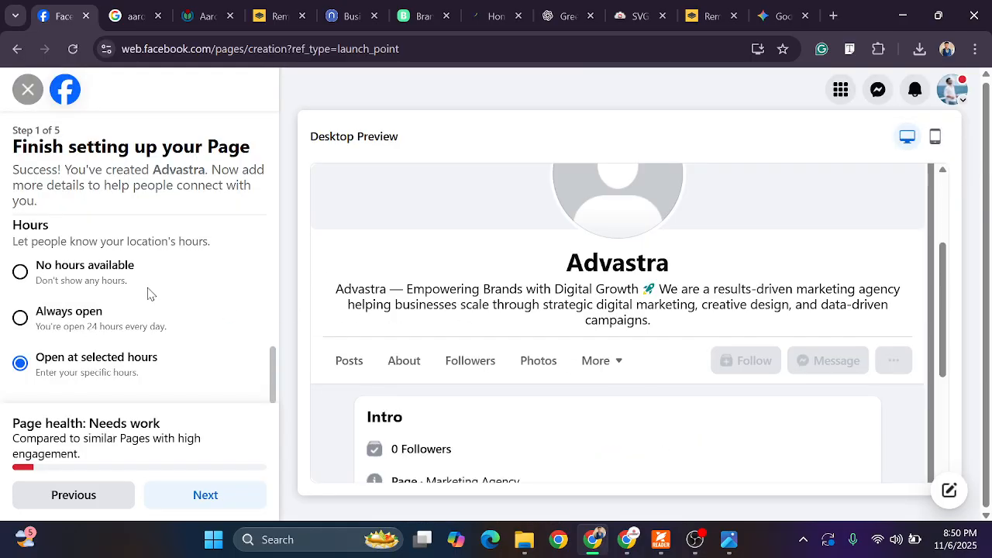
Submit the page details to proceed to page customization, and decline the browser's offer to save the address
{"action": "scroll", "coordinate": [163, 295], "scroll_direction": "down", "scroll_amount": 5}
{"action": "scroll", "coordinate": [169, 294], "scroll_direction": "up", "scroll_amount": 2}
{"action": "scroll", "coordinate": [169, 294], "scroll_direction": "up", "scroll_amount": 2}
{"action": "scroll", "coordinate": [133, 325], "scroll_direction": "down", "scroll_amount": 3}
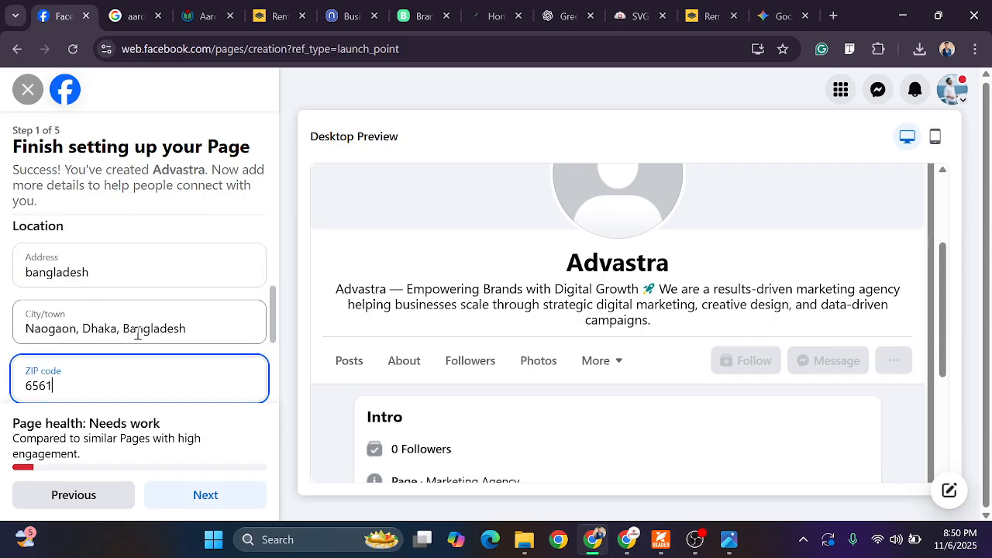
{"action": "left_click", "coordinate": [194, 495]}
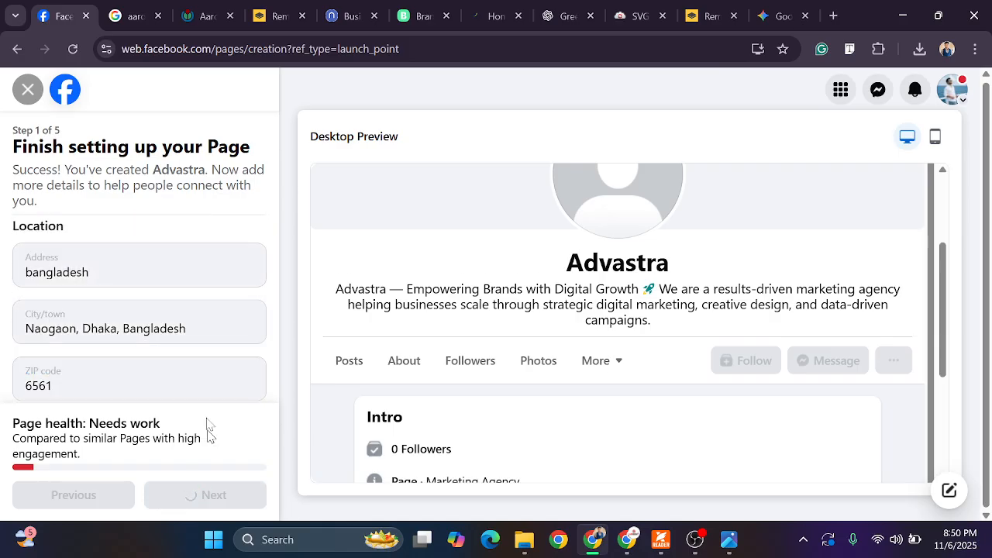
{"action": "scroll", "coordinate": [208, 302], "scroll_direction": "down", "scroll_amount": 4}
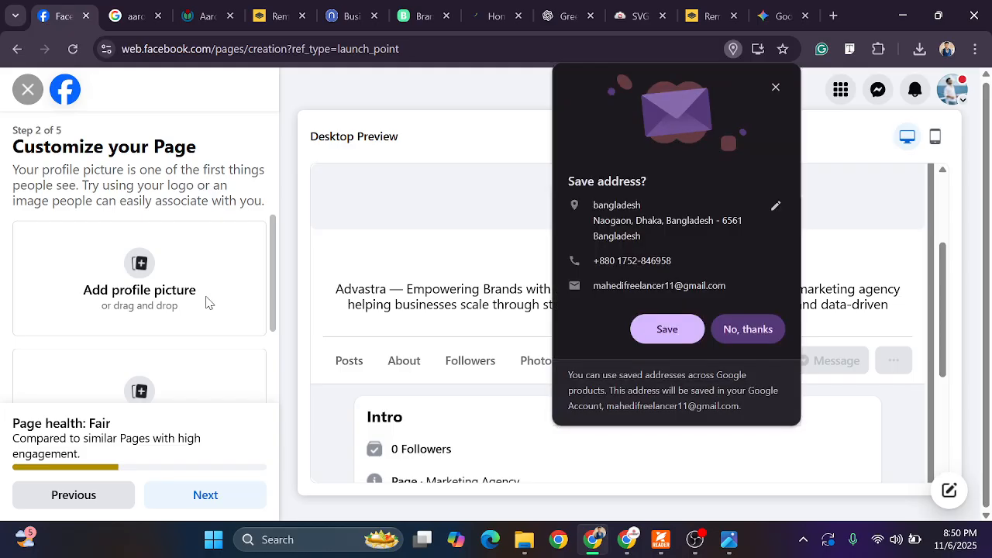
{"action": "left_click", "coordinate": [732, 331]}
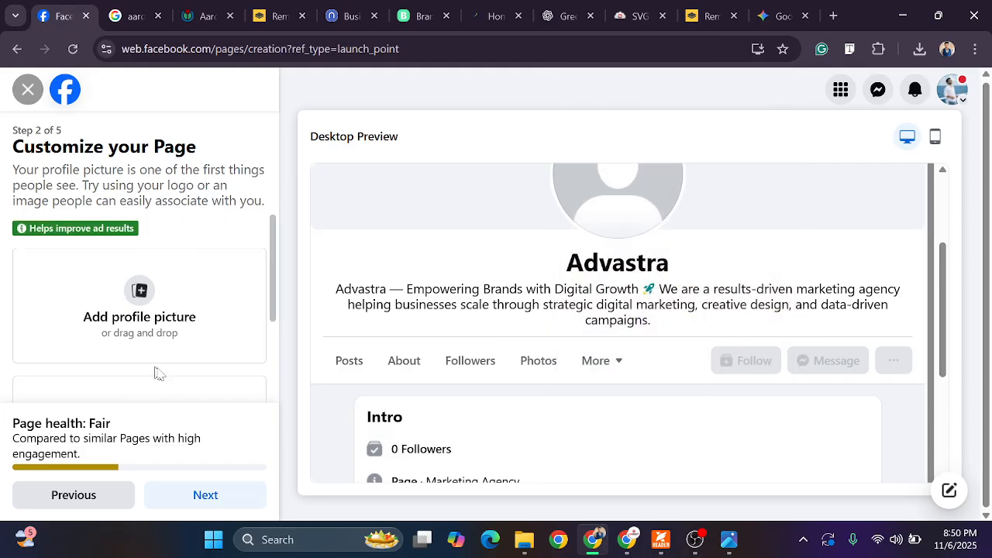
Add the Advastra logo image Screenshot_1 from the Desktop folder as the page's profile picture
{"action": "scroll", "coordinate": [171, 349], "scroll_direction": "down", "scroll_amount": 2}
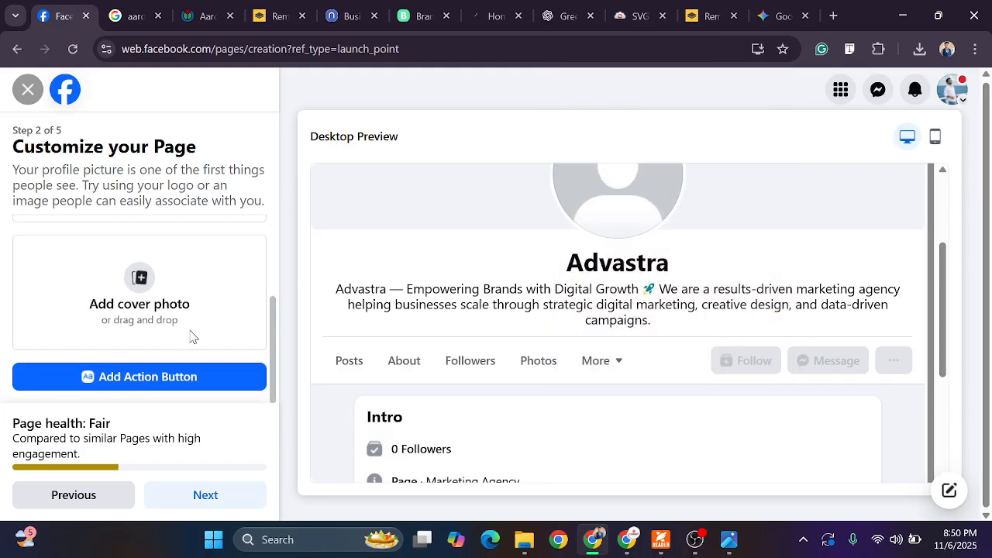
{"action": "scroll", "coordinate": [136, 281], "scroll_direction": "up", "scroll_amount": 2}
{"action": "left_click", "coordinate": [142, 294]}
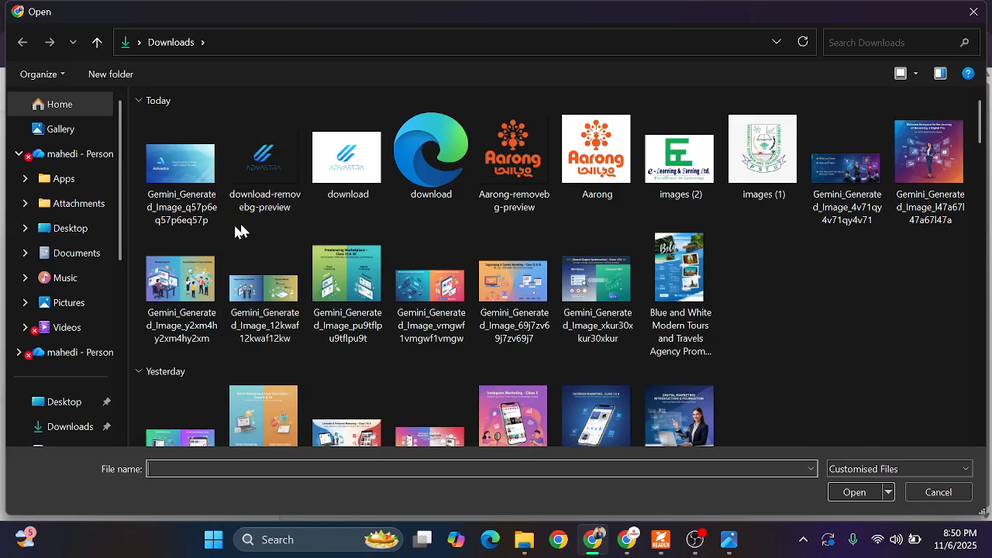
{"action": "left_click", "coordinate": [71, 229]}
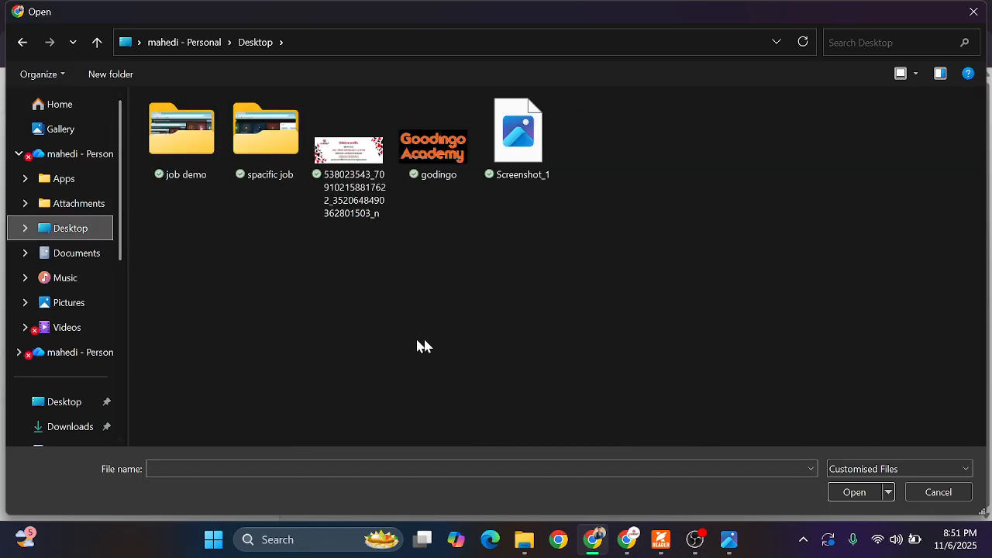
{"action": "left_click", "coordinate": [538, 160]}
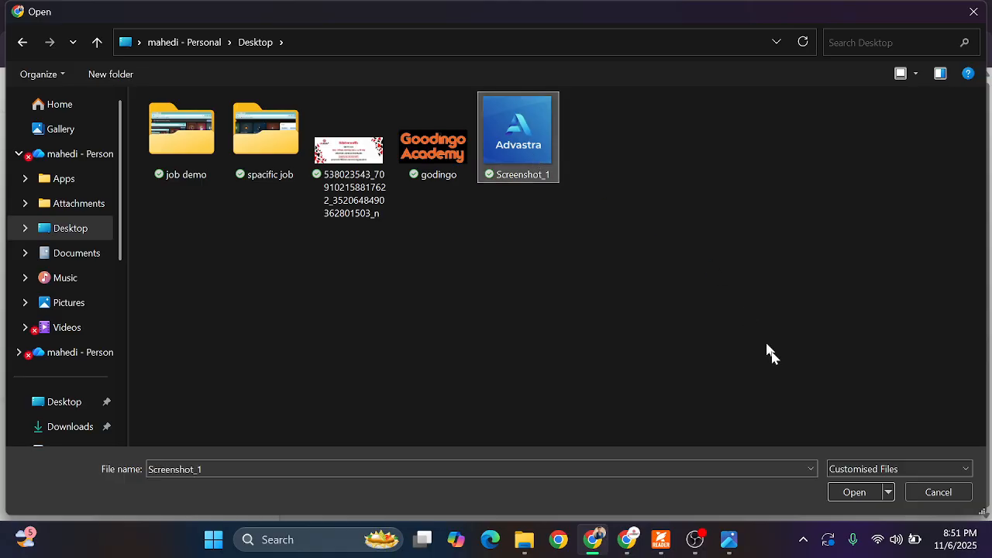
{"action": "left_click", "coordinate": [855, 493]}
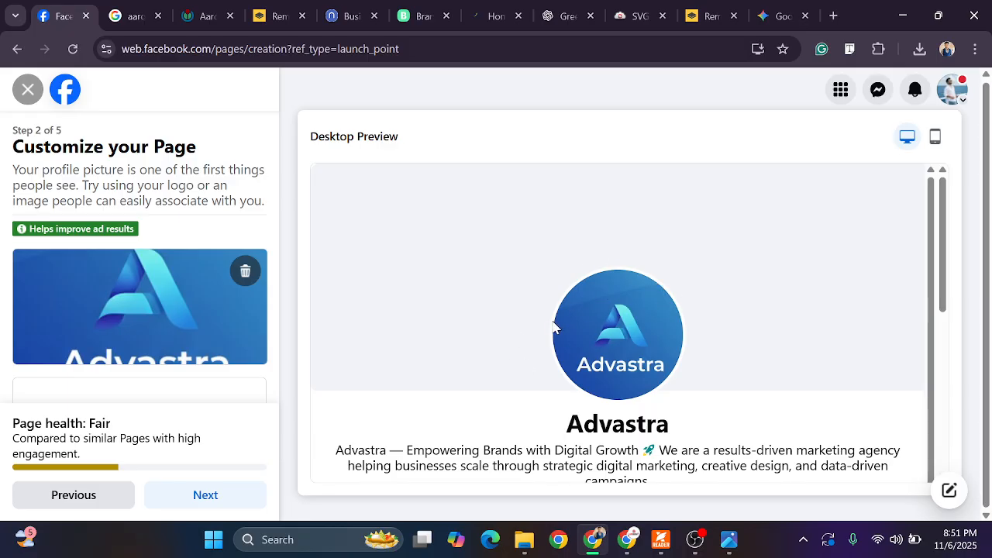
Add Gemini_Generated_Image_q57p6eq57p6eq57p from the Downloads folder as the cover photo and check it in the desktop preview
{"action": "scroll", "coordinate": [202, 350], "scroll_direction": "down", "scroll_amount": 2}
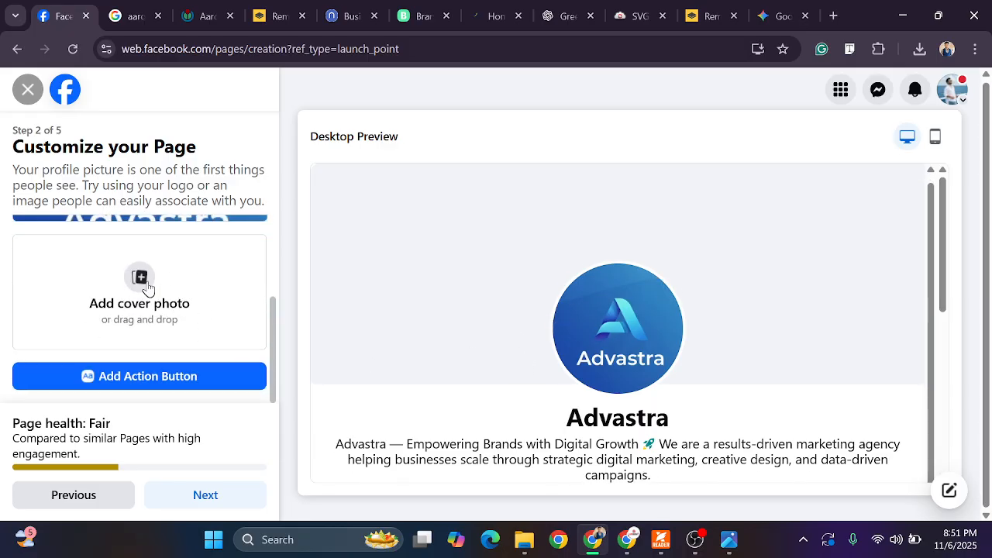
{"action": "left_click", "coordinate": [148, 285]}
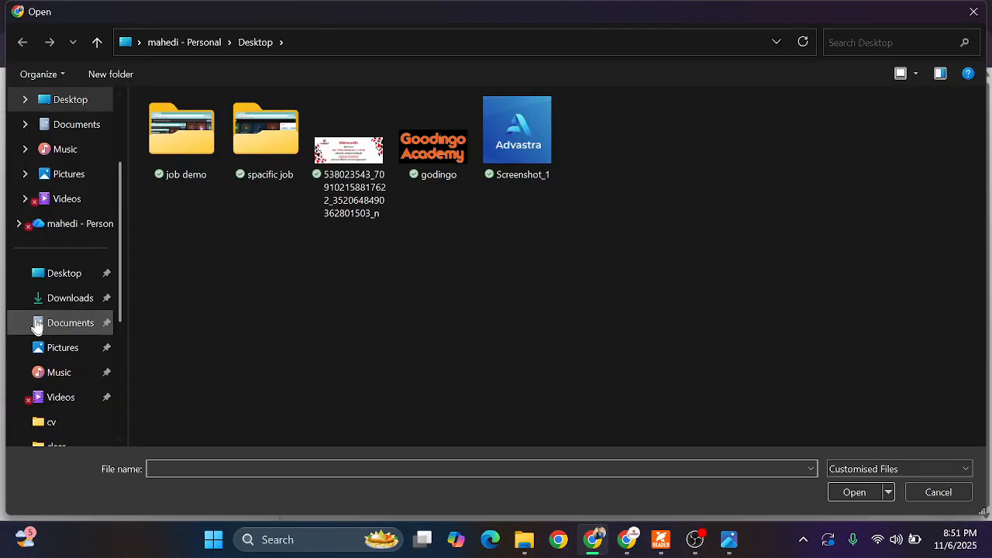
{"action": "left_click", "coordinate": [47, 299]}
{"action": "left_click", "coordinate": [182, 165]}
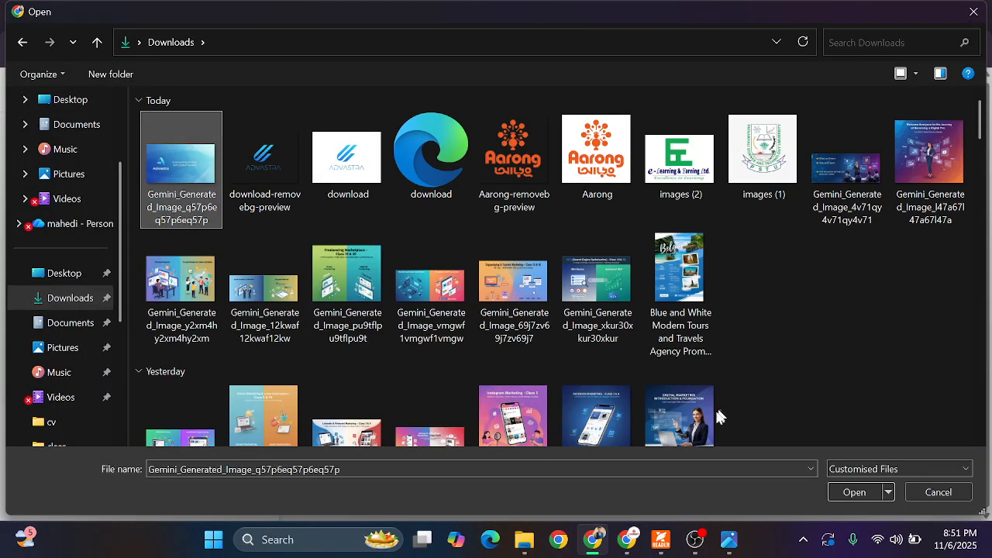
{"action": "left_click", "coordinate": [857, 494]}
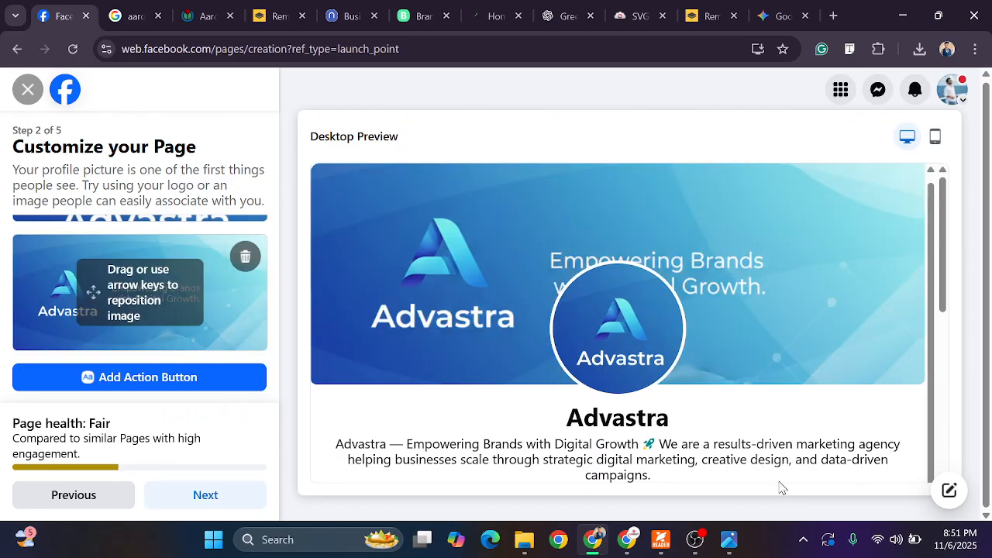
{"action": "scroll", "coordinate": [764, 268], "scroll_direction": "down", "scroll_amount": 3}
{"action": "scroll", "coordinate": [723, 230], "scroll_direction": "up", "scroll_amount": 3}
{"action": "scroll", "coordinate": [725, 272], "scroll_direction": "down", "scroll_amount": 2}
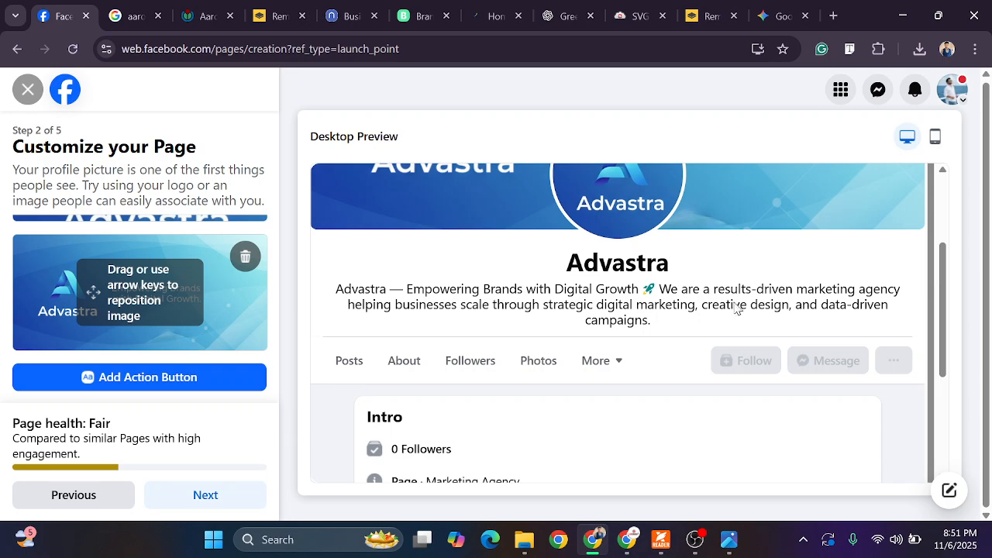
Review the page preview, add a Send message action button linked to Advastra's Messenger, and continue to the WhatsApp connection stage
{"action": "scroll", "coordinate": [733, 310], "scroll_direction": "down", "scroll_amount": 3}
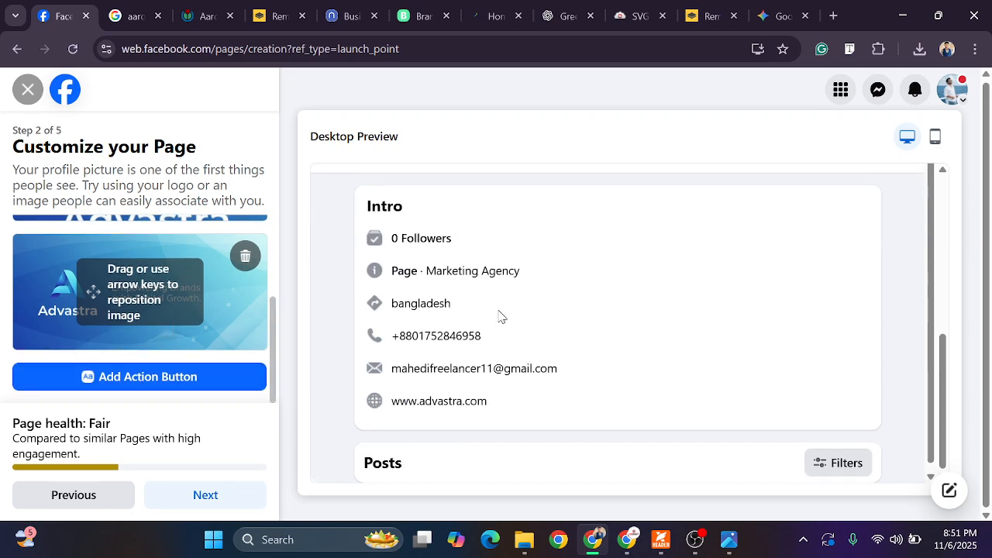
{"action": "scroll", "coordinate": [499, 316], "scroll_direction": "up", "scroll_amount": 3}
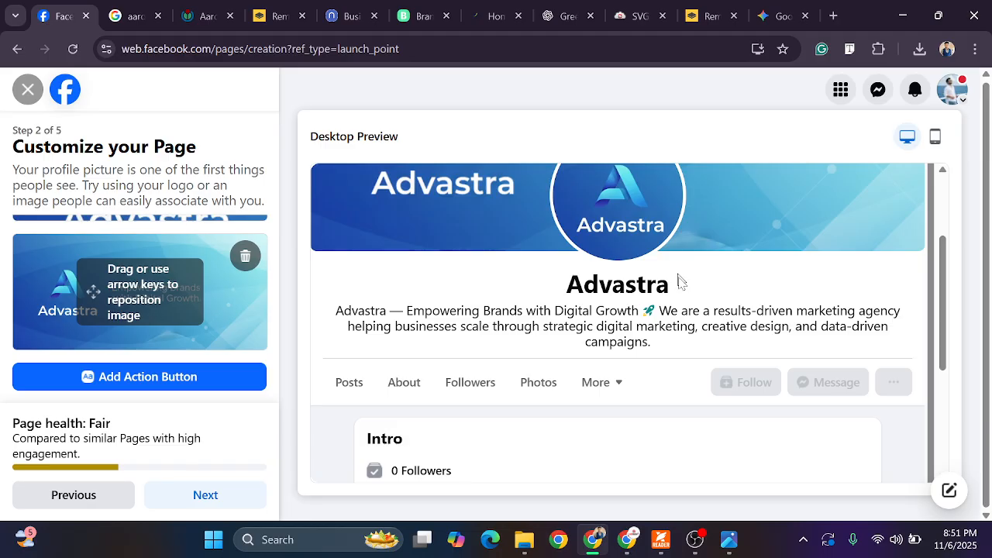
{"action": "left_click", "coordinate": [156, 392]}
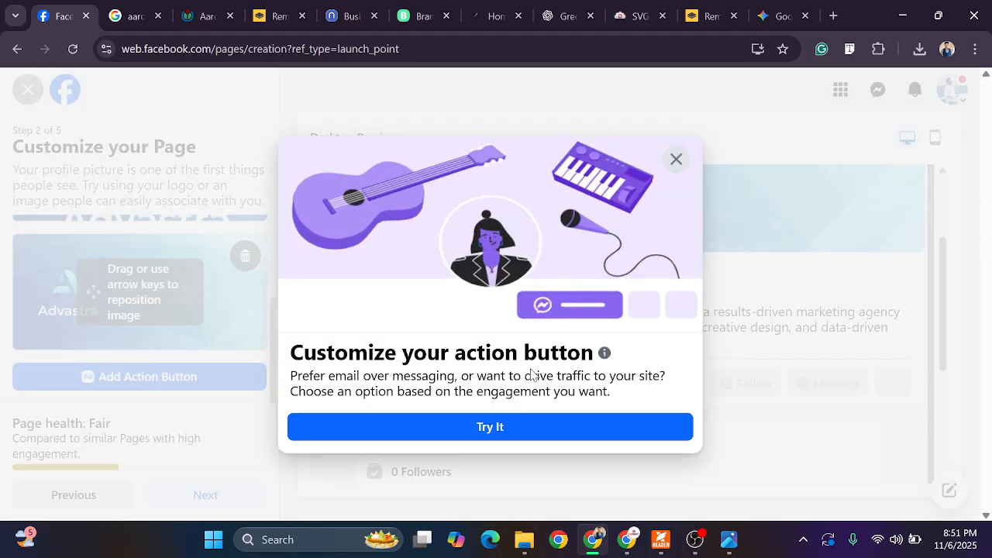
{"action": "left_click", "coordinate": [501, 426]}
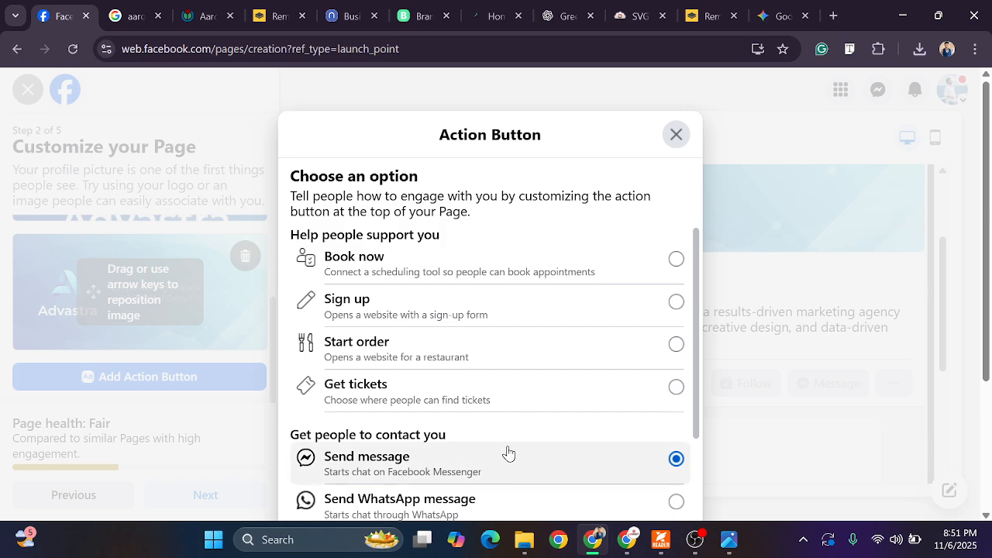
{"action": "scroll", "coordinate": [505, 454], "scroll_direction": "down", "scroll_amount": 2}
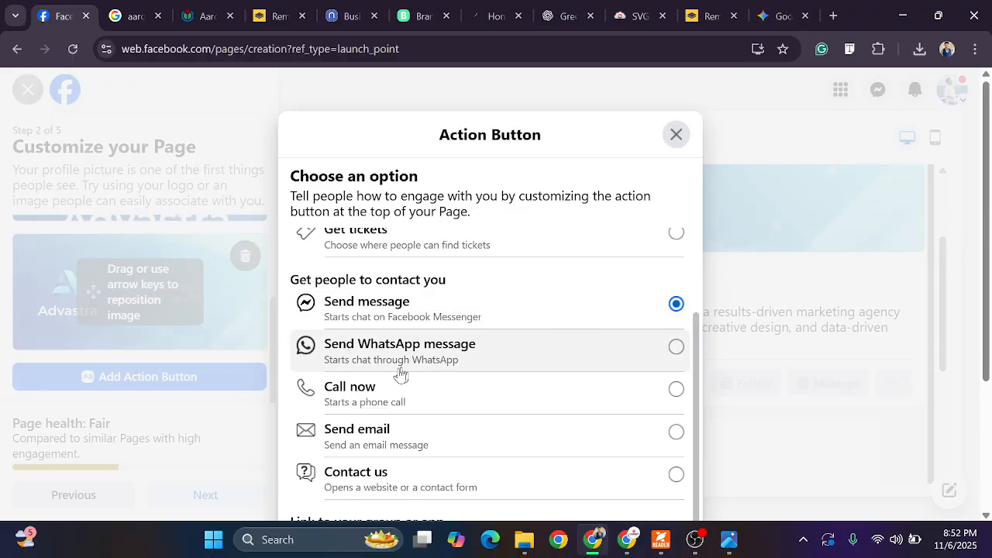
{"action": "scroll", "coordinate": [428, 461], "scroll_direction": "up", "scroll_amount": 1}
{"action": "scroll", "coordinate": [496, 453], "scroll_direction": "down", "scroll_amount": 3}
{"action": "scroll", "coordinate": [563, 440], "scroll_direction": "up", "scroll_amount": 4}
{"action": "scroll", "coordinate": [563, 439], "scroll_direction": "down", "scroll_amount": 4}
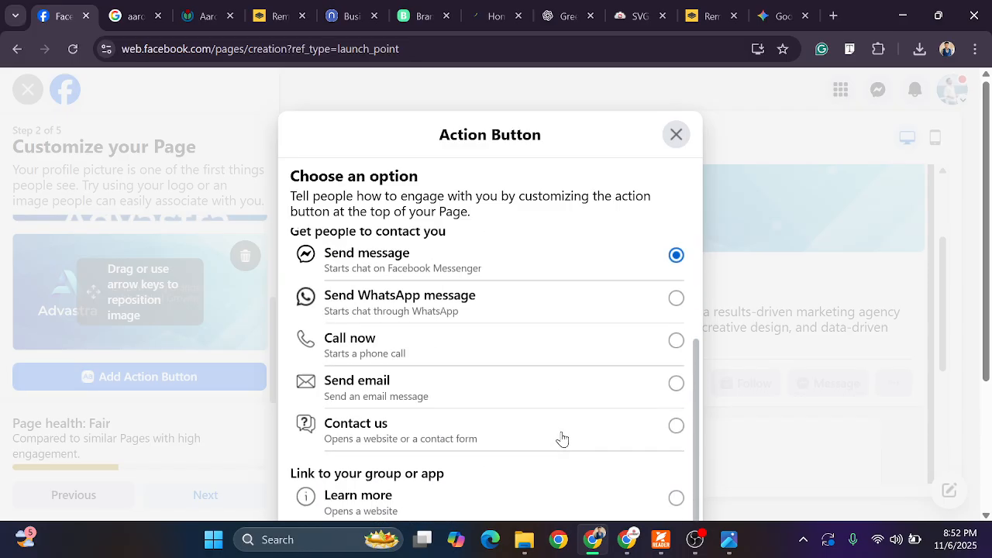
{"action": "scroll", "coordinate": [561, 436], "scroll_direction": "up", "scroll_amount": 4}
{"action": "scroll", "coordinate": [569, 442], "scroll_direction": "down", "scroll_amount": 4}
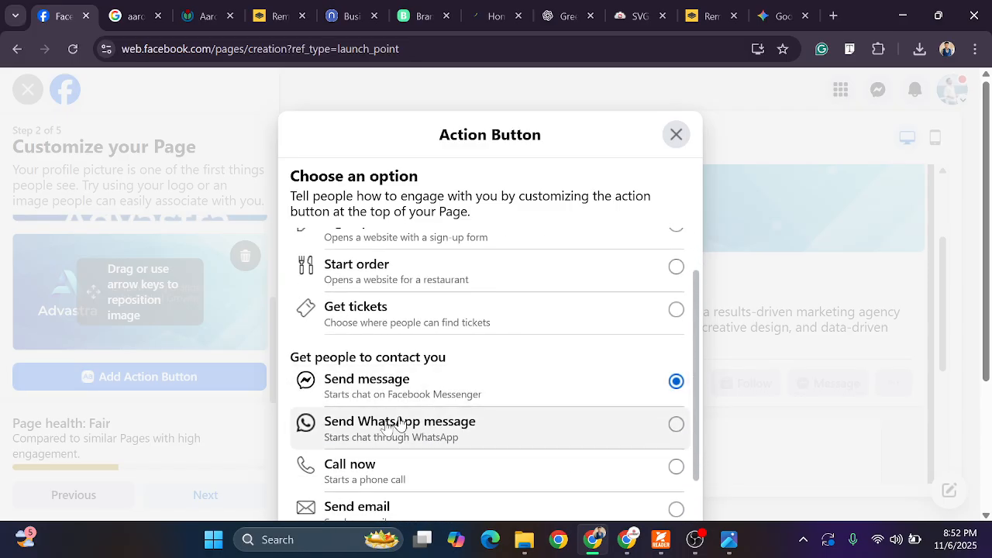
{"action": "scroll", "coordinate": [626, 439], "scroll_direction": "down", "scroll_amount": 3}
{"action": "left_click", "coordinate": [658, 453]}
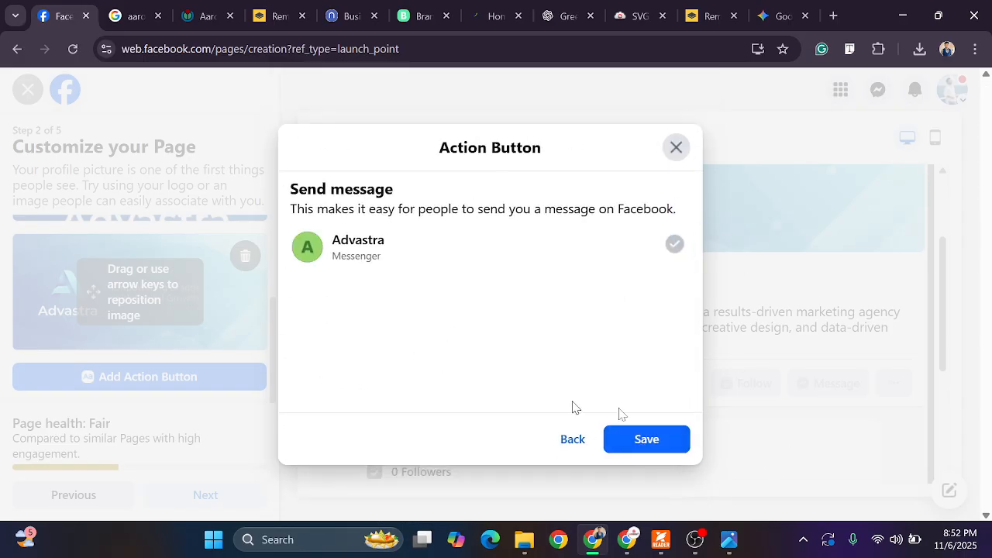
{"action": "left_click", "coordinate": [664, 439]}
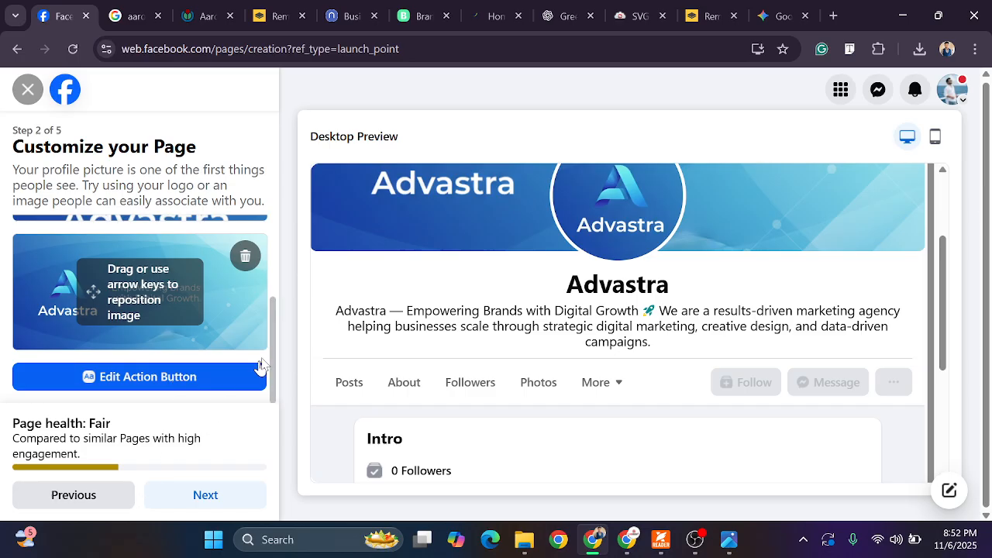
{"action": "left_click", "coordinate": [205, 496]}
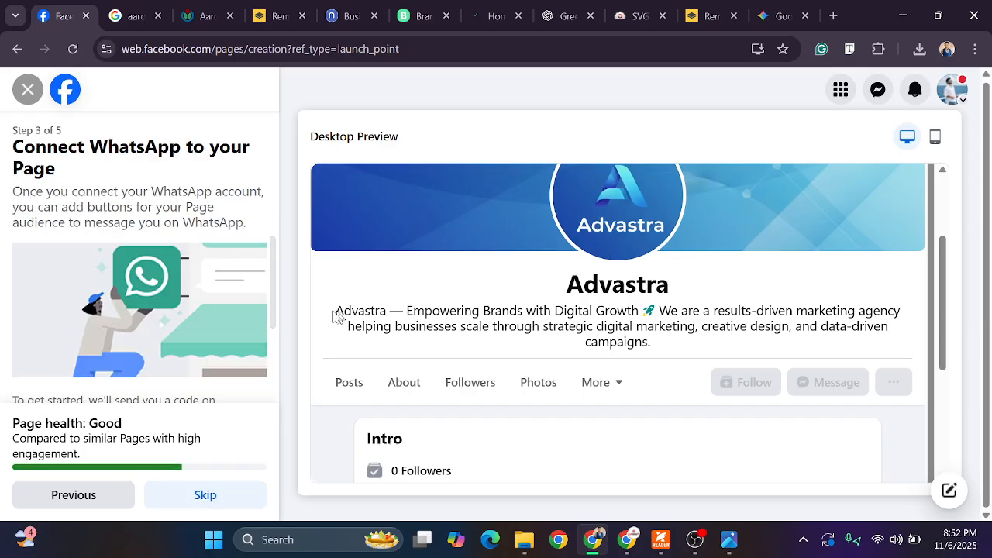
Set the WhatsApp number's country code to Bangladesh (BD+880), closing the chat window and browser notification that pop up
{"action": "scroll", "coordinate": [227, 373], "scroll_direction": "down", "scroll_amount": 3}
{"action": "scroll", "coordinate": [195, 305], "scroll_direction": "up", "scroll_amount": 3}
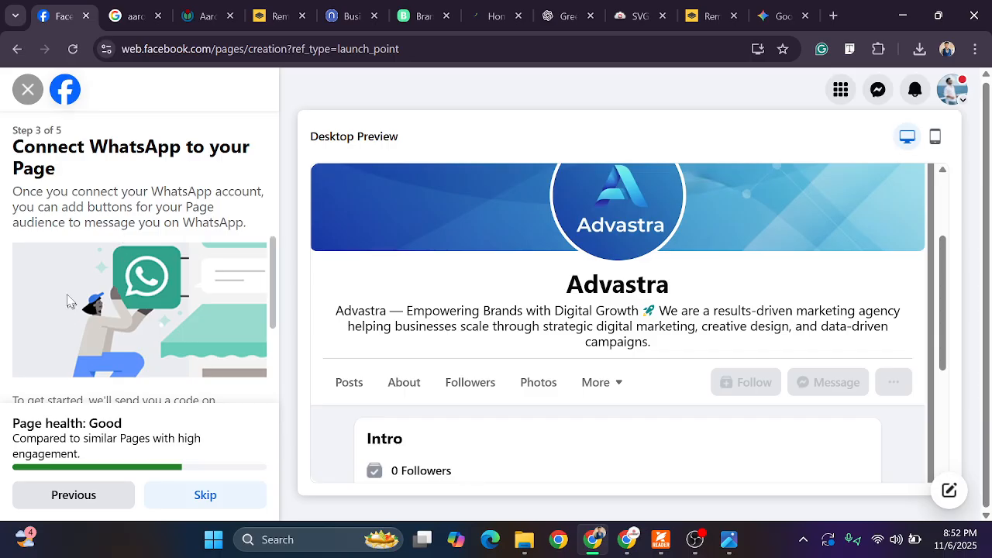
{"action": "scroll", "coordinate": [203, 299], "scroll_direction": "down", "scroll_amount": 2}
{"action": "scroll", "coordinate": [357, 373], "scroll_direction": "down", "scroll_amount": 1}
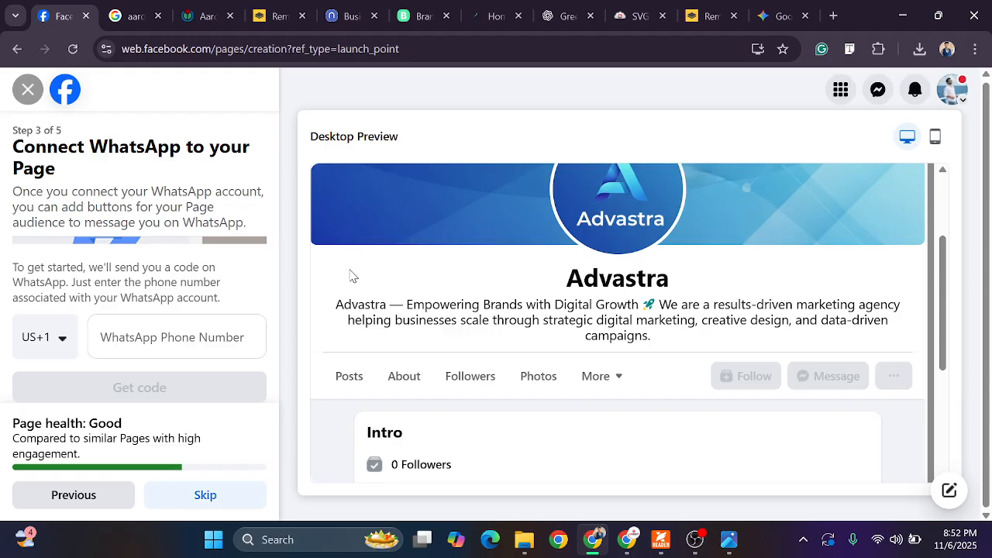
{"action": "left_click", "coordinate": [66, 351]}
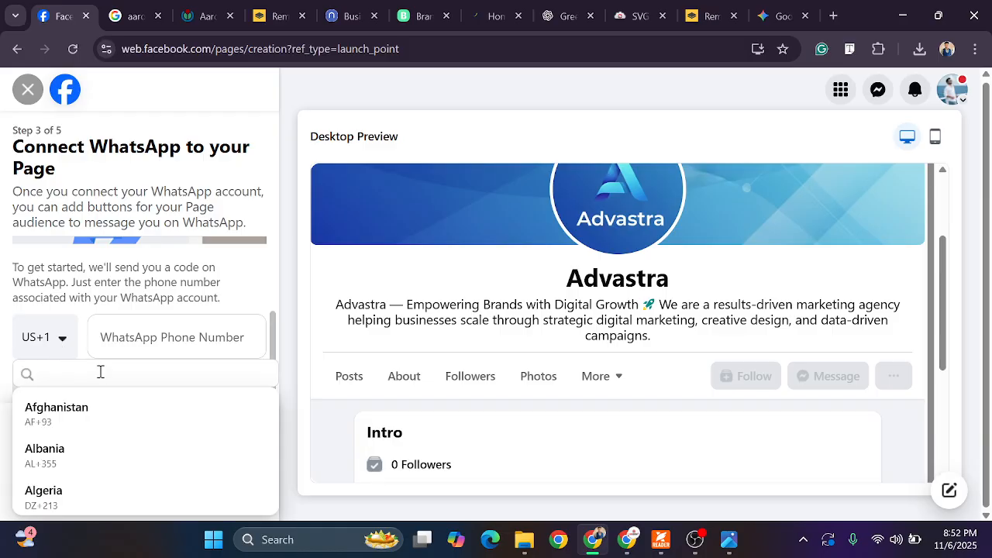
{"action": "scroll", "coordinate": [102, 439], "scroll_direction": "down", "scroll_amount": 3}
{"action": "scroll", "coordinate": [107, 440], "scroll_direction": "up", "scroll_amount": 2}
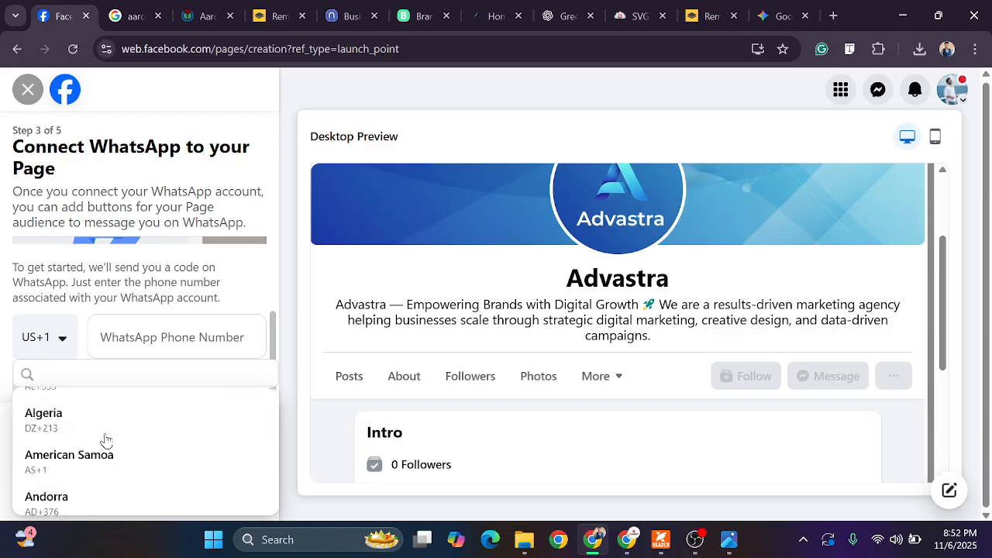
{"action": "scroll", "coordinate": [106, 439], "scroll_direction": "down", "scroll_amount": 5}
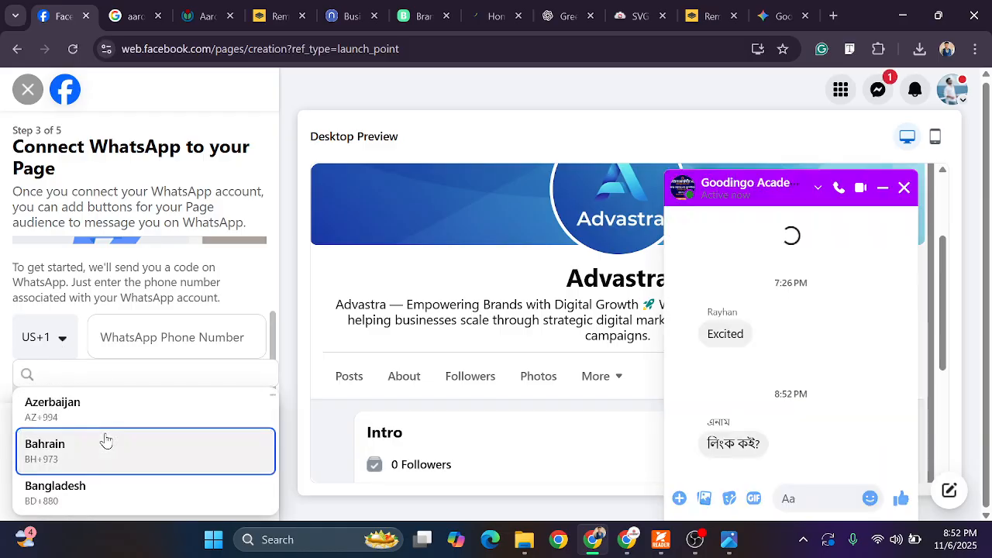
{"action": "left_click", "coordinate": [904, 187]}
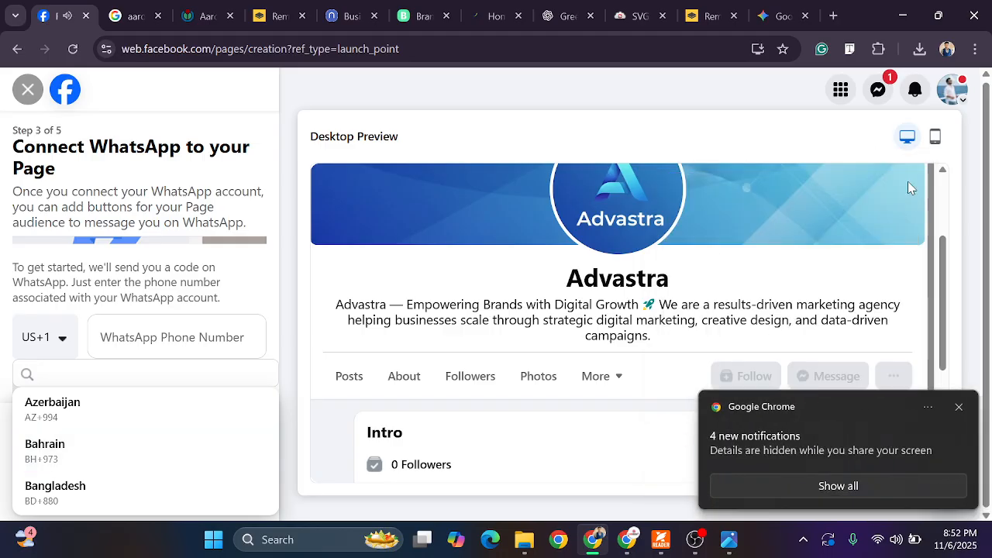
{"action": "left_click", "coordinate": [960, 408]}
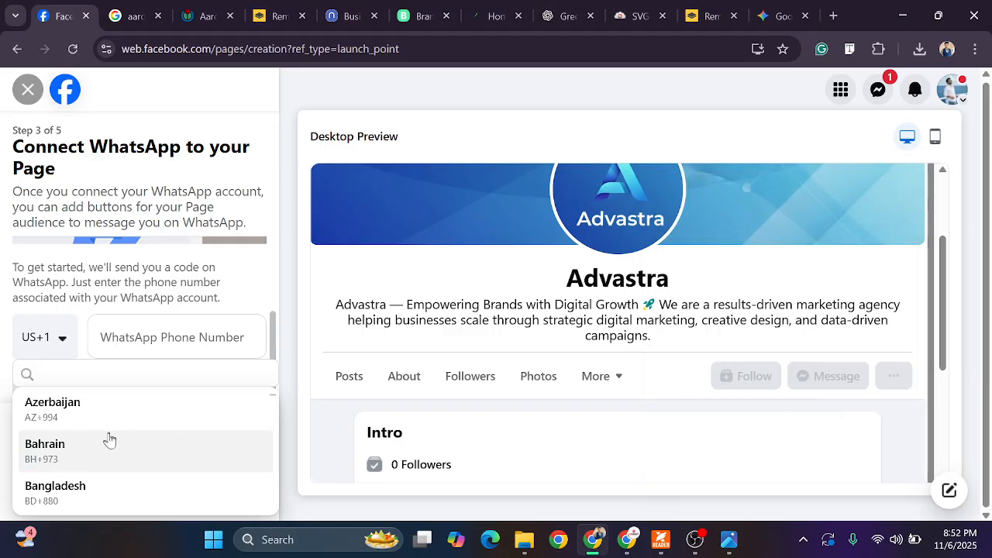
{"action": "left_click", "coordinate": [77, 493]}
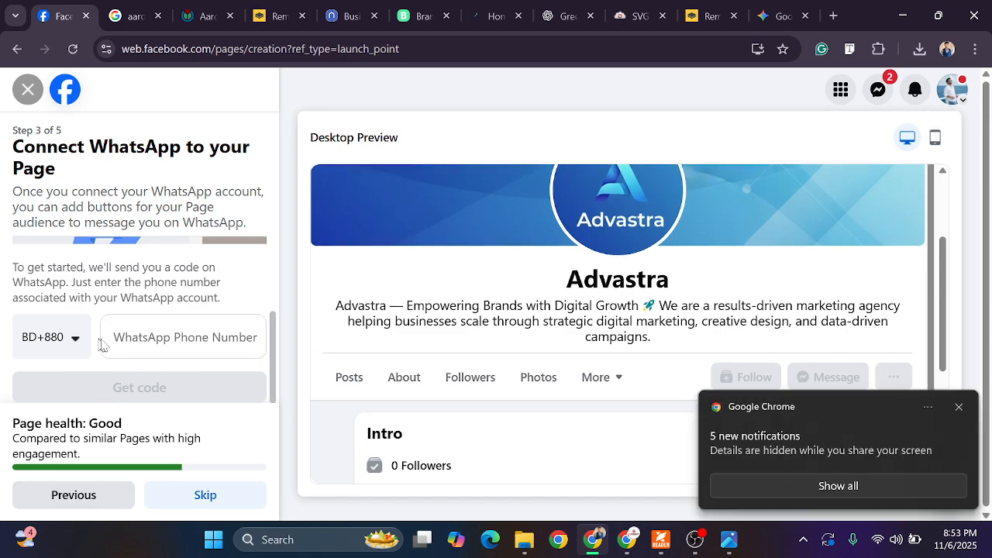
Fill in the saved WhatsApp phone number, remove its duplicate country prefix, and request the verification code
{"action": "left_click", "coordinate": [163, 346]}
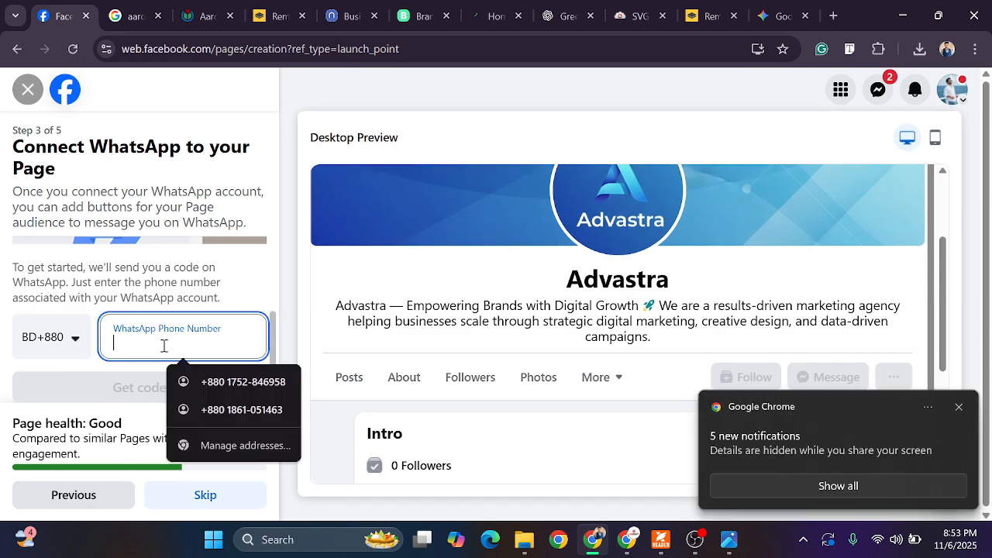
{"action": "left_click", "coordinate": [238, 381]}
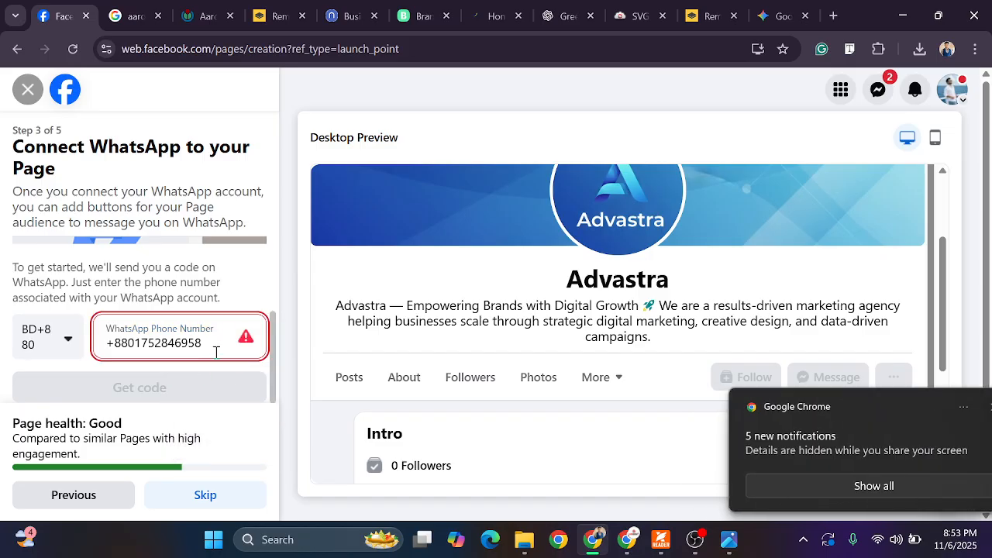
{"action": "left_click", "coordinate": [141, 343]}
{"action": "left_click_drag", "start_coordinate": [123, 342], "coordinate": [106, 342]}
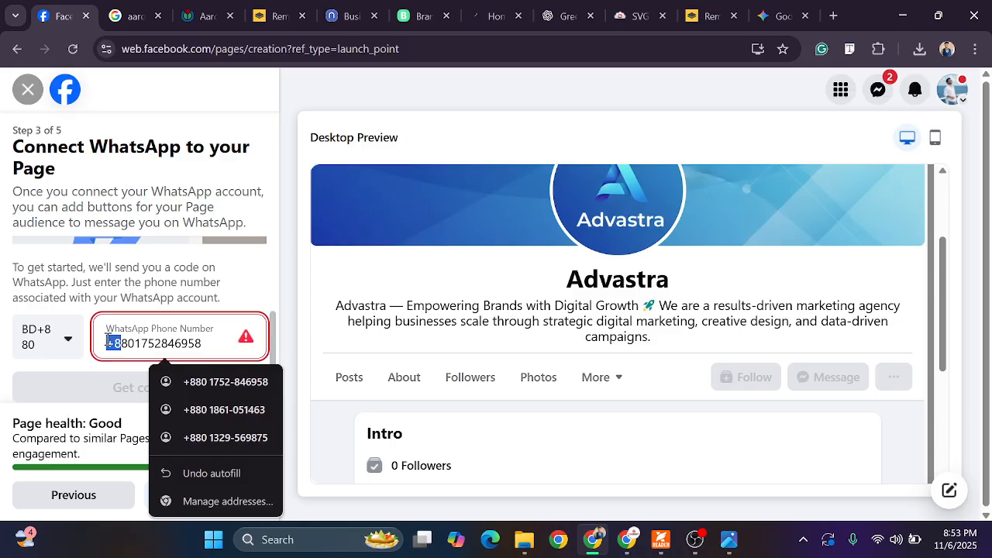
{"action": "key", "text": "BackSpace"}
{"action": "key", "text": "Delete"}
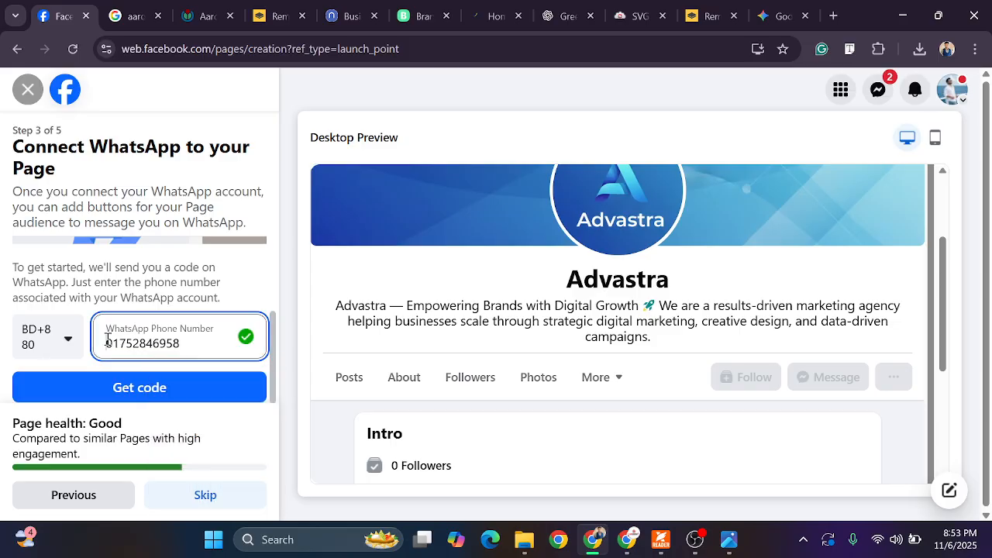
{"action": "left_click", "coordinate": [194, 387]}
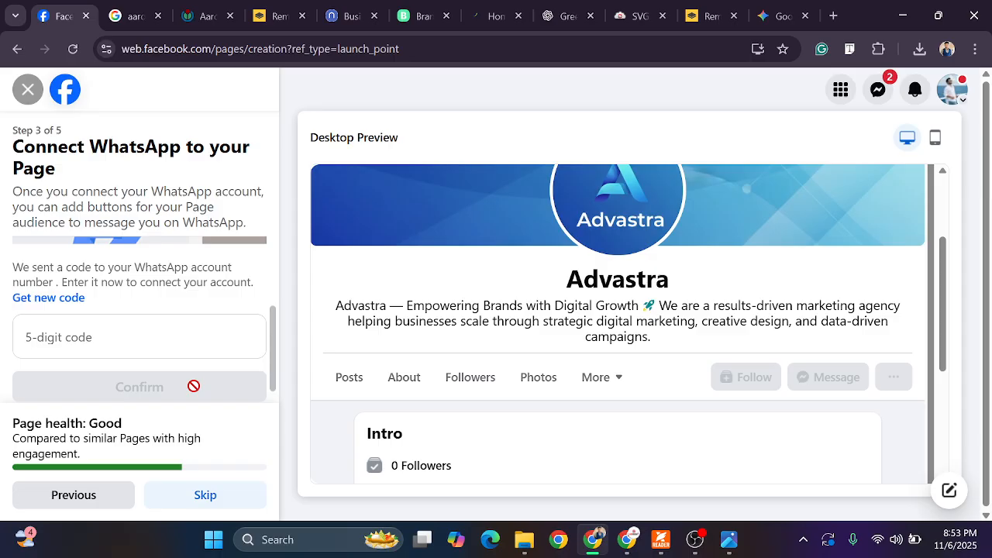
Enter the 5-digit WhatsApp verification code, confirm it, and close the advertising access notice
{"action": "left_click", "coordinate": [143, 344]}
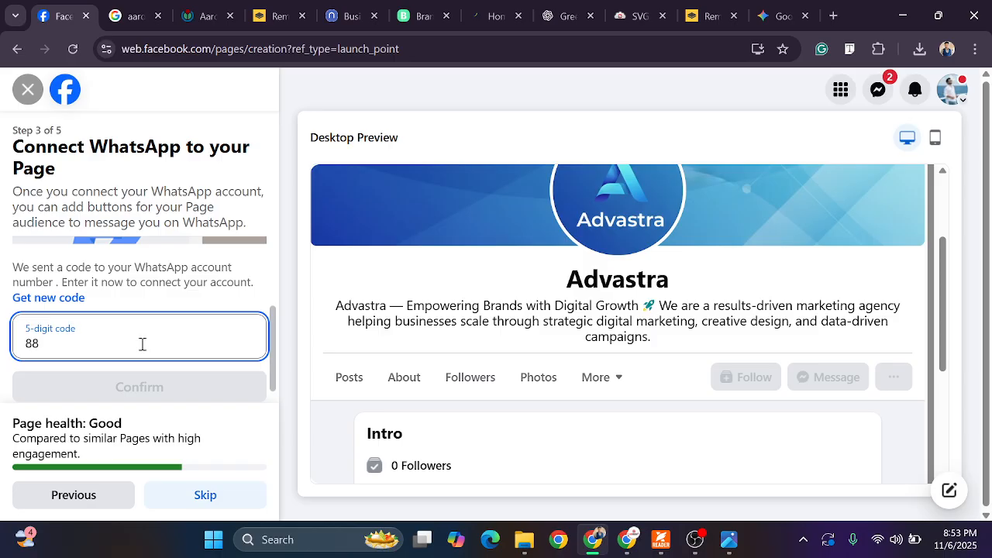
{"action": "type", "text": "5"}
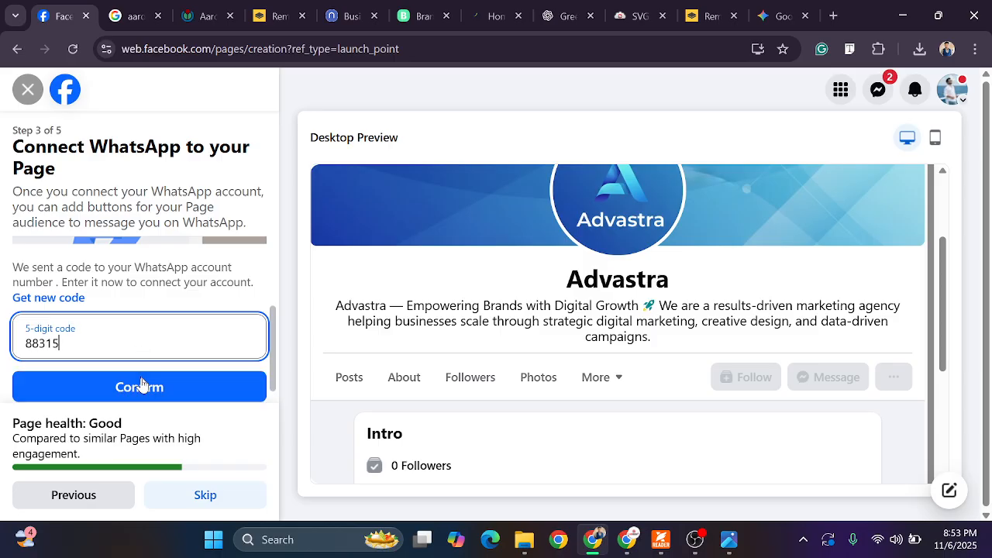
{"action": "left_click", "coordinate": [187, 388]}
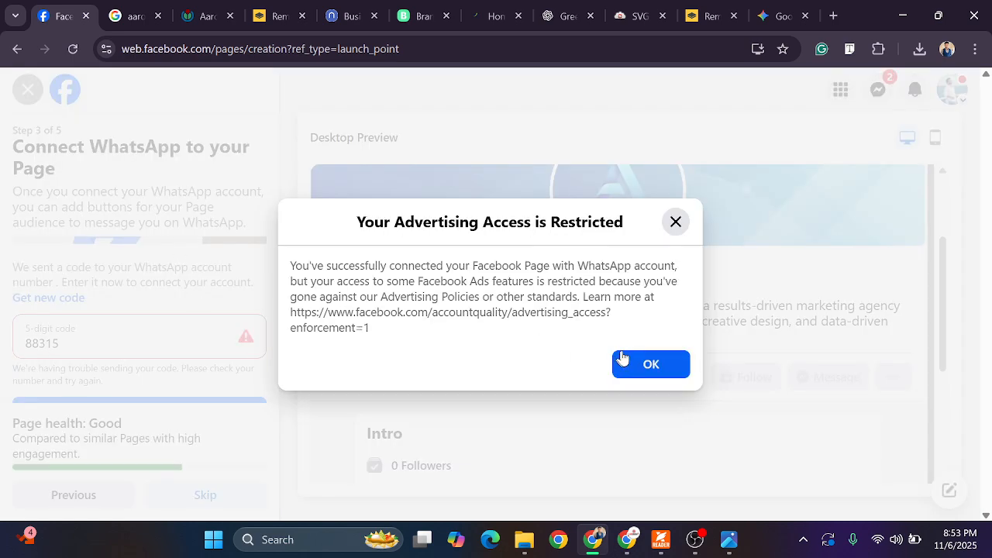
{"action": "left_click", "coordinate": [675, 225]}
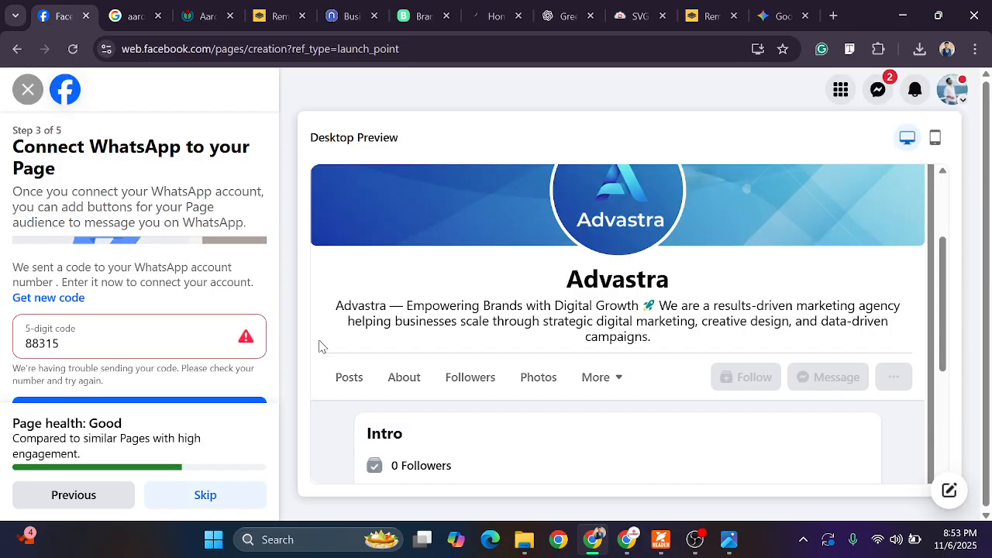
Skip the rest of the WhatsApp connection stage and pass the audience stage without inviting friends
{"action": "scroll", "coordinate": [168, 339], "scroll_direction": "down", "scroll_amount": 1}
{"action": "scroll", "coordinate": [106, 312], "scroll_direction": "up", "scroll_amount": 1}
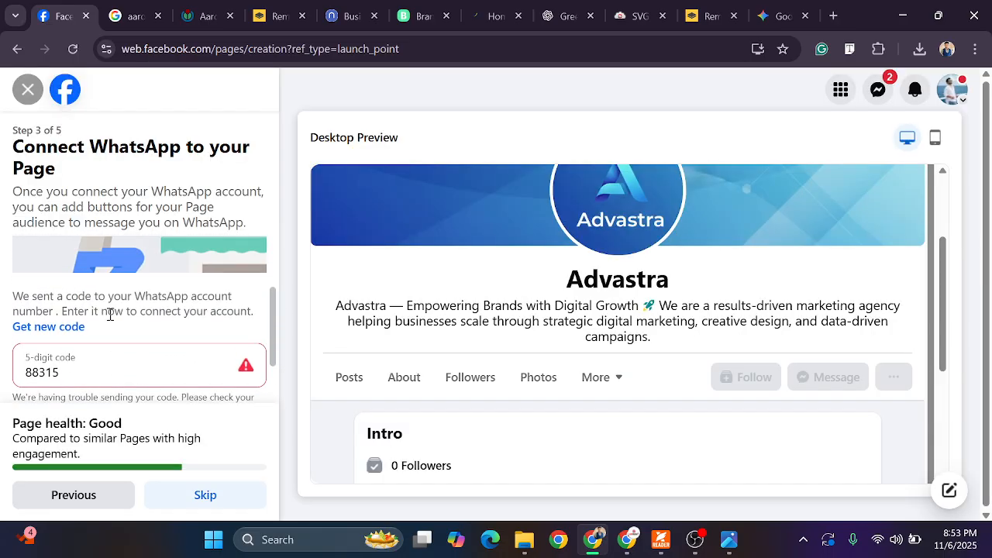
{"action": "scroll", "coordinate": [116, 333], "scroll_direction": "down", "scroll_amount": 1}
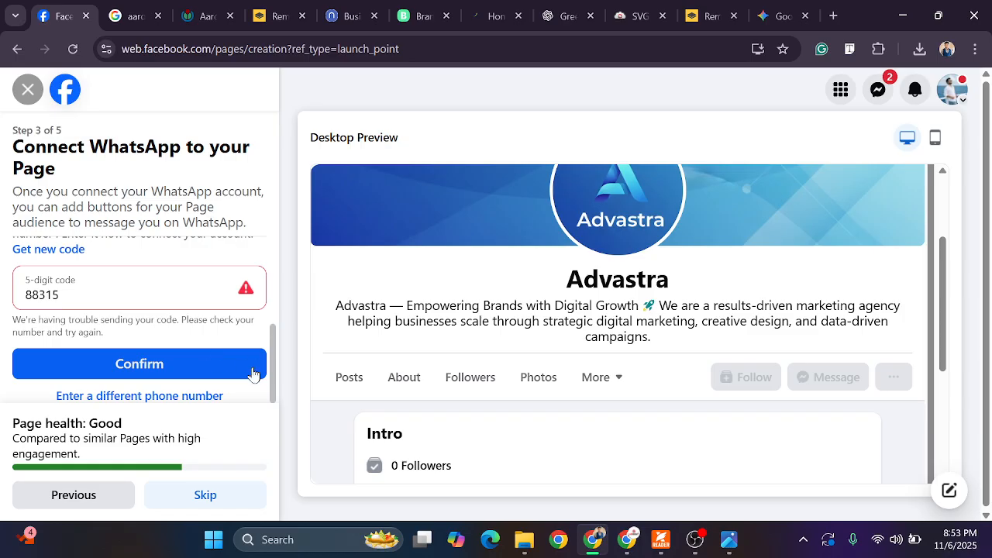
{"action": "left_click", "coordinate": [200, 495]}
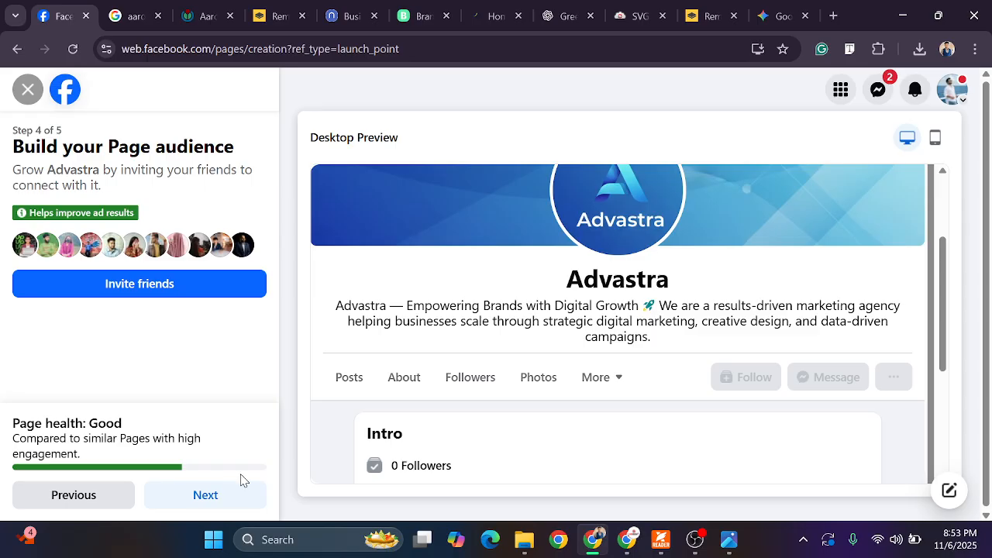
{"action": "left_click", "coordinate": [230, 504]}
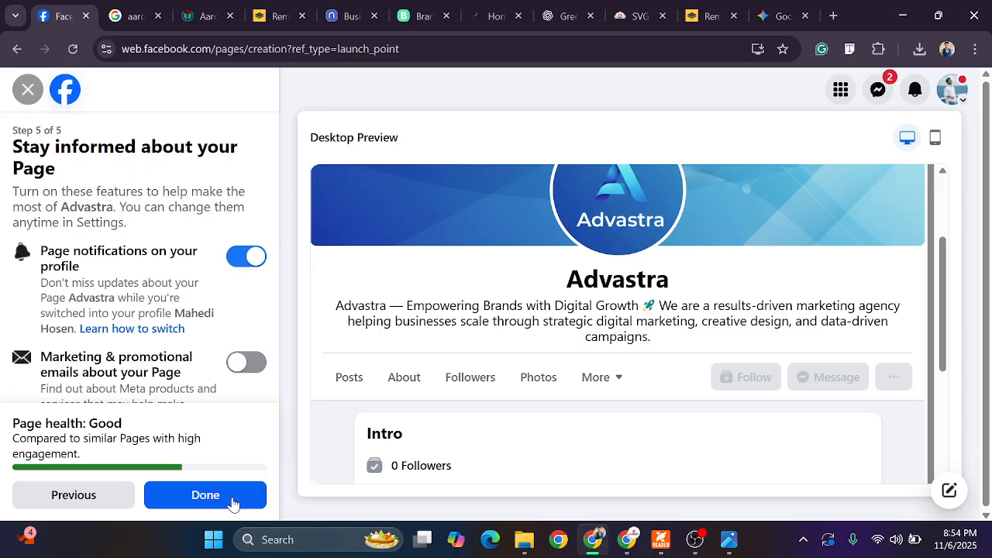
Turn on marketing and promotional emails about the page and finish the page setup
{"action": "scroll", "coordinate": [241, 341], "scroll_direction": "down", "scroll_amount": 1}
{"action": "left_click", "coordinate": [247, 332]}
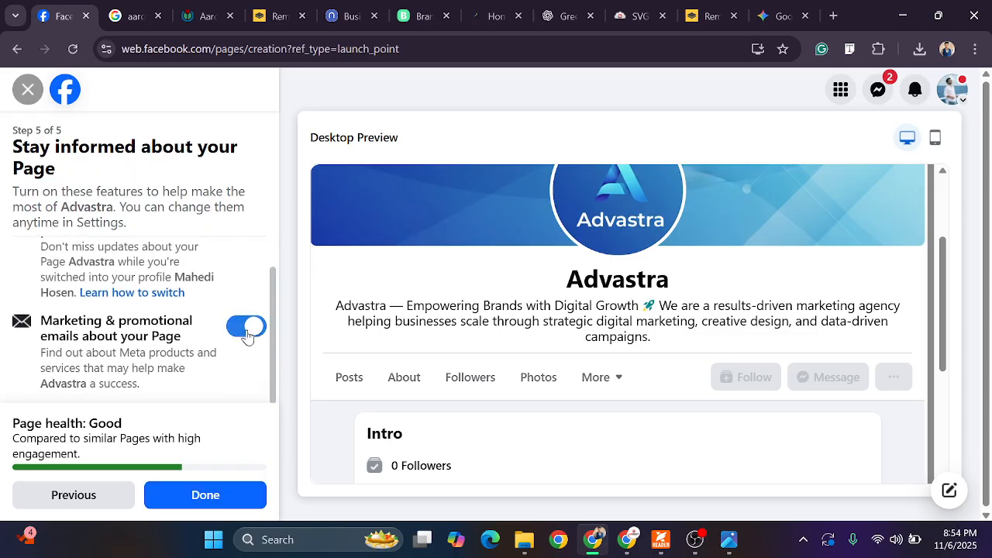
{"action": "left_click", "coordinate": [216, 485]}
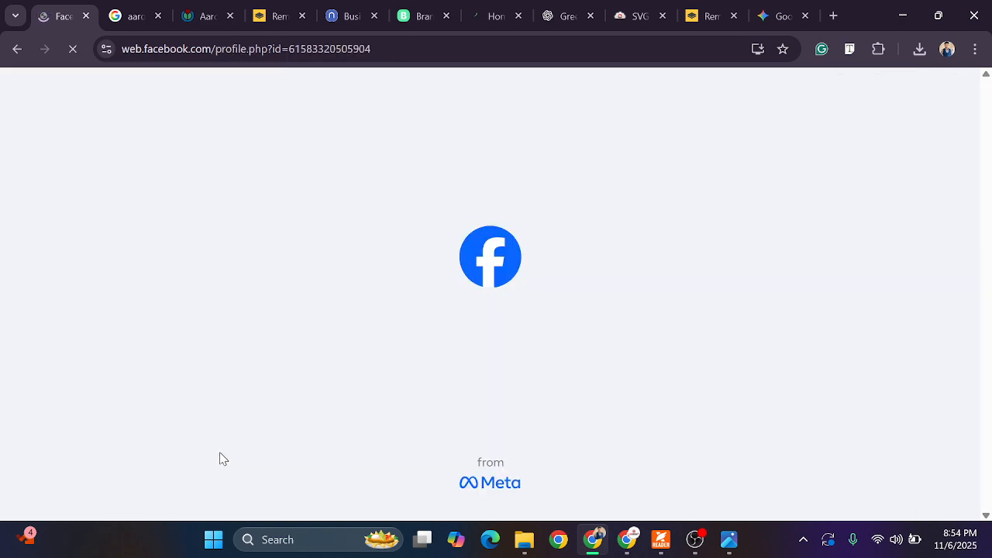
Look over the new Advastra page and dismiss the notice about switching to it
{"action": "scroll", "coordinate": [424, 378], "scroll_direction": "down", "scroll_amount": 4}
{"action": "scroll", "coordinate": [436, 401], "scroll_direction": "up", "scroll_amount": 4}
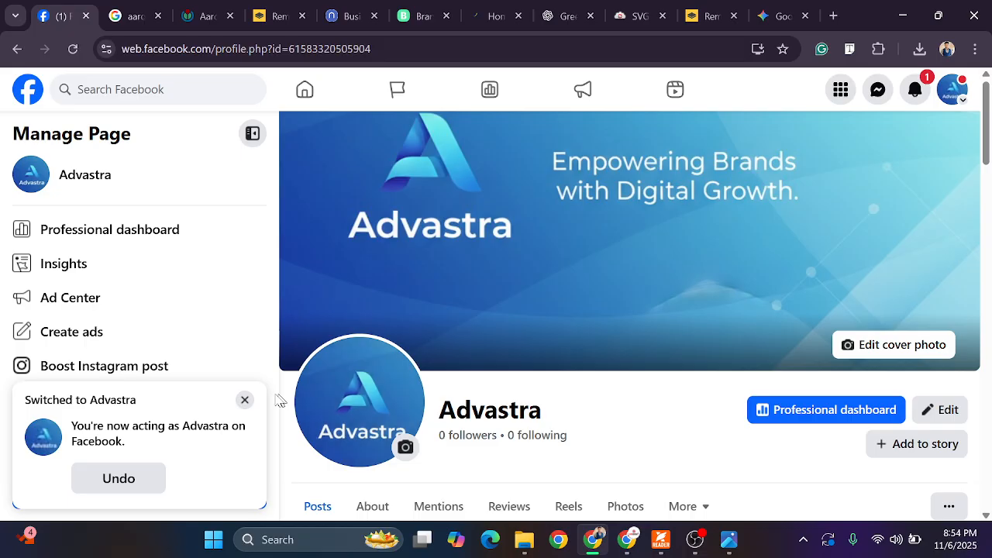
{"action": "left_click", "coordinate": [242, 399]}
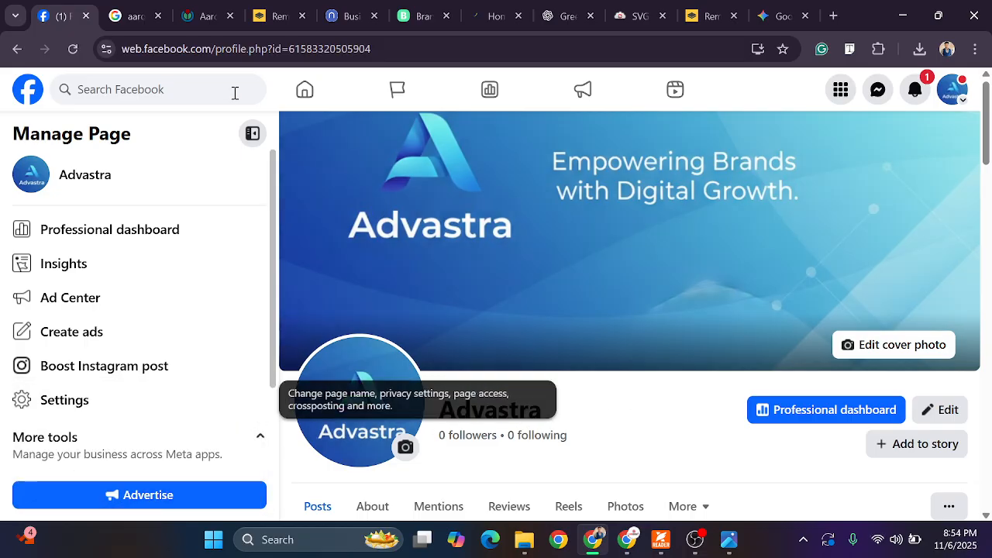
Examine the Advastra page's current web address and dismiss the browser notifications
{"action": "left_click_drag", "start_coordinate": [217, 48], "coordinate": [376, 48]}
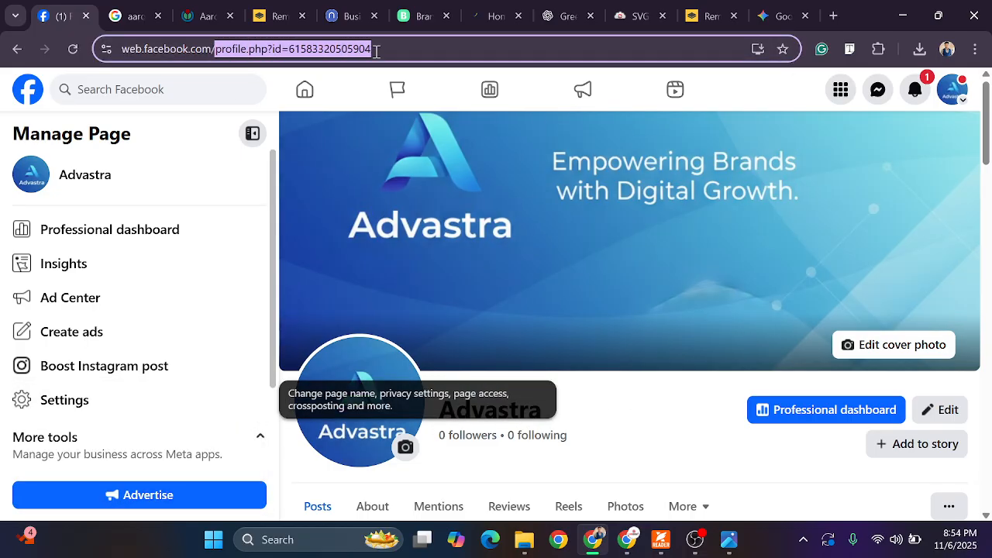
{"action": "left_click", "coordinate": [311, 48]}
{"action": "triple_click", "coordinate": [439, 50]}
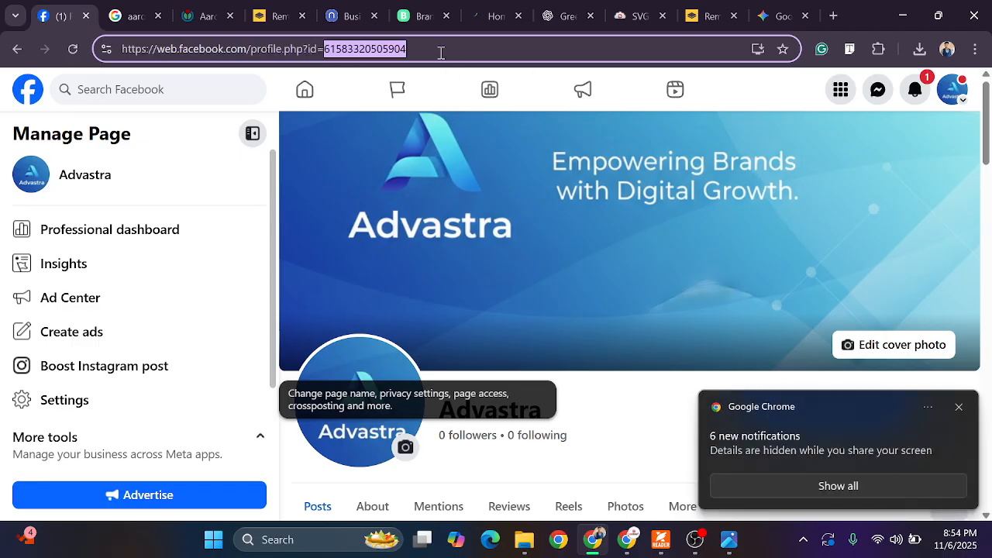
{"action": "left_click", "coordinate": [440, 52]}
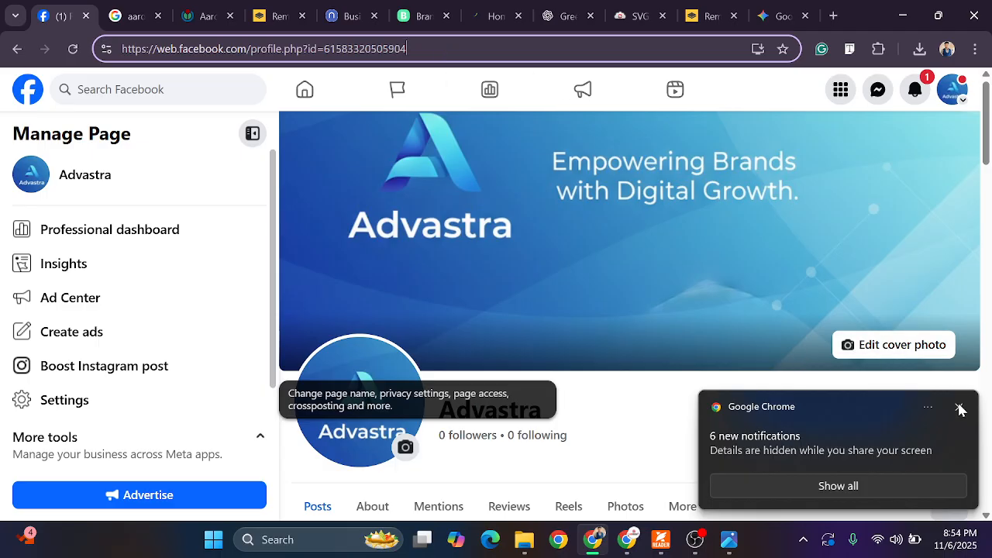
{"action": "left_click", "coordinate": [959, 407]}
{"action": "left_click", "coordinate": [448, 49]}
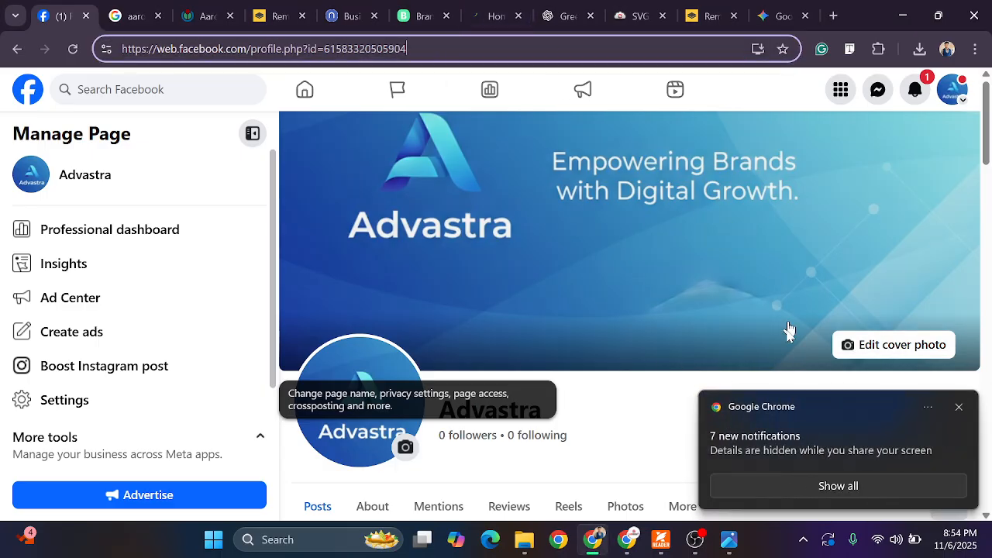
{"action": "left_click", "coordinate": [957, 407]}
{"action": "scroll", "coordinate": [428, 262], "scroll_direction": "down", "scroll_amount": 2}
{"action": "scroll", "coordinate": [458, 265], "scroll_direction": "up", "scroll_amount": 1}
{"action": "scroll", "coordinate": [458, 265], "scroll_direction": "up", "scroll_amount": 1}
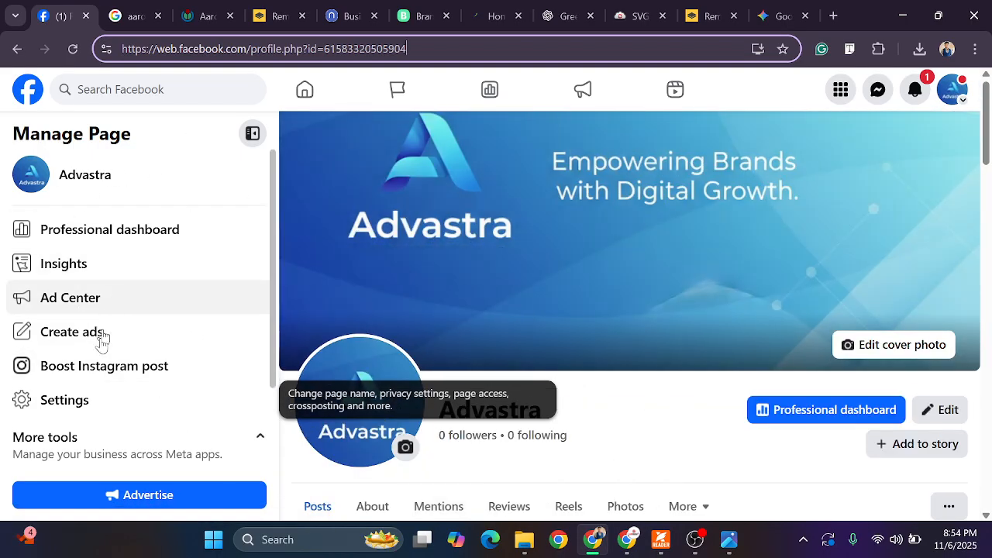
Open the general name and username settings in the Advastra page setup
{"action": "left_click", "coordinate": [78, 401]}
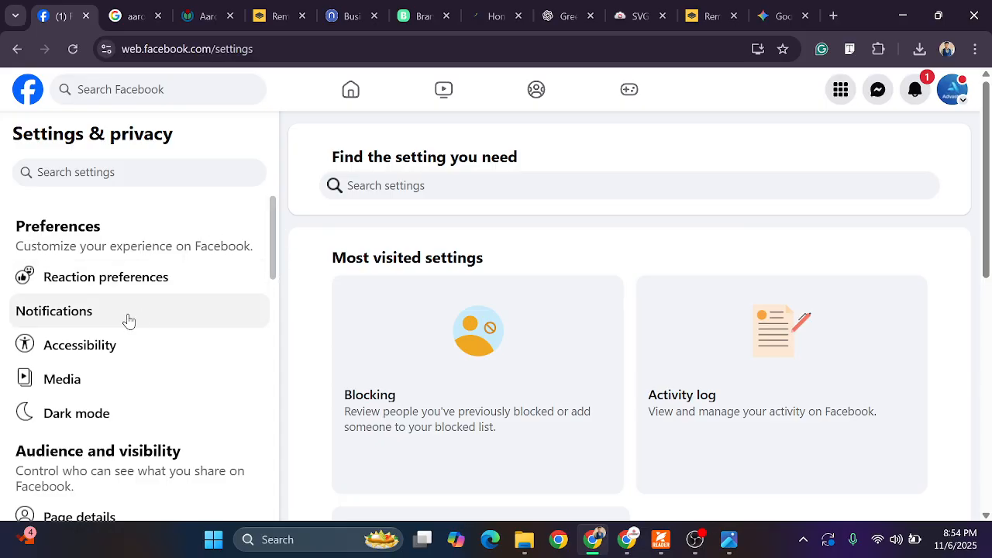
{"action": "scroll", "coordinate": [163, 299], "scroll_direction": "down", "scroll_amount": 2}
{"action": "scroll", "coordinate": [155, 302], "scroll_direction": "down", "scroll_amount": 1}
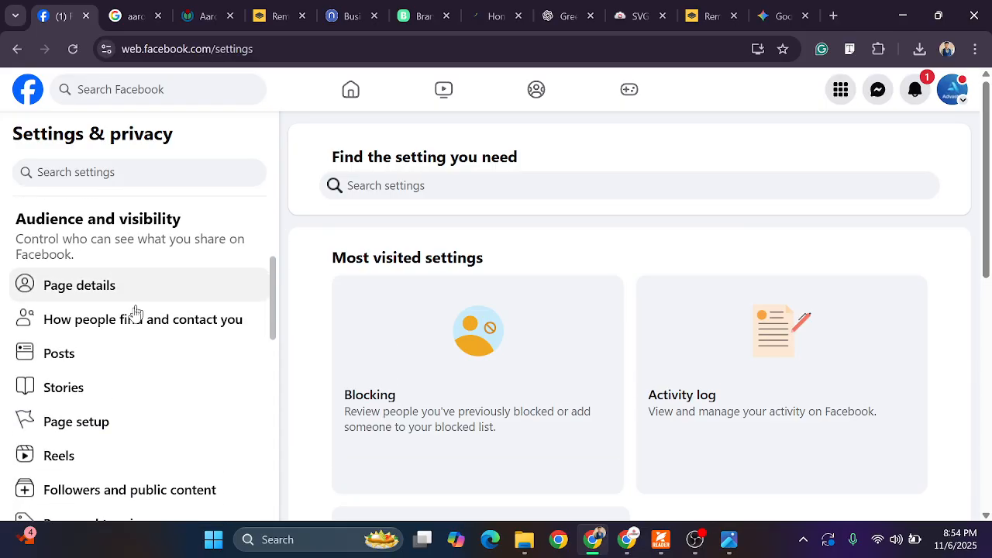
{"action": "left_click", "coordinate": [106, 429]}
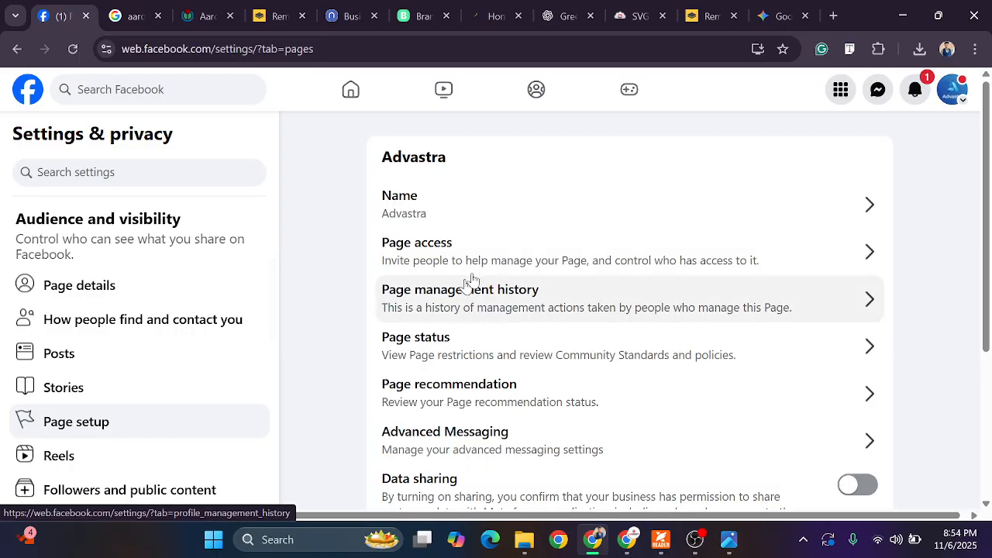
{"action": "left_click", "coordinate": [501, 212]}
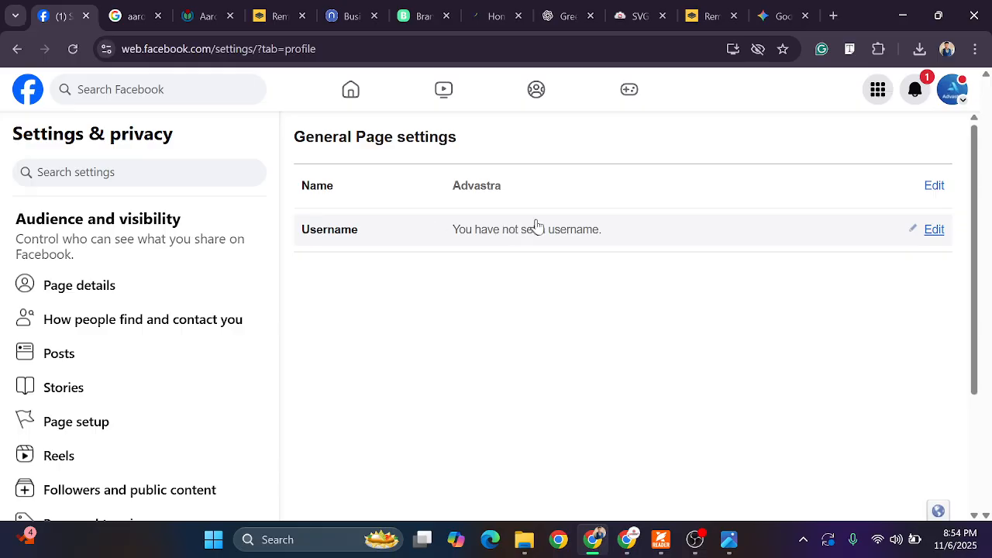
Set the page's username to advastra and save the change
{"action": "left_click", "coordinate": [537, 225]}
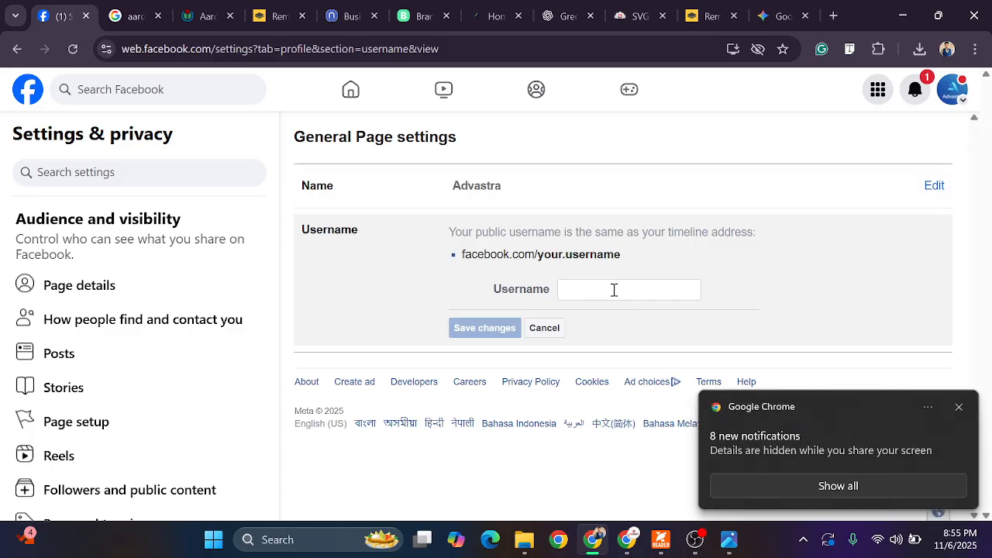
{"action": "left_click", "coordinate": [960, 407]}
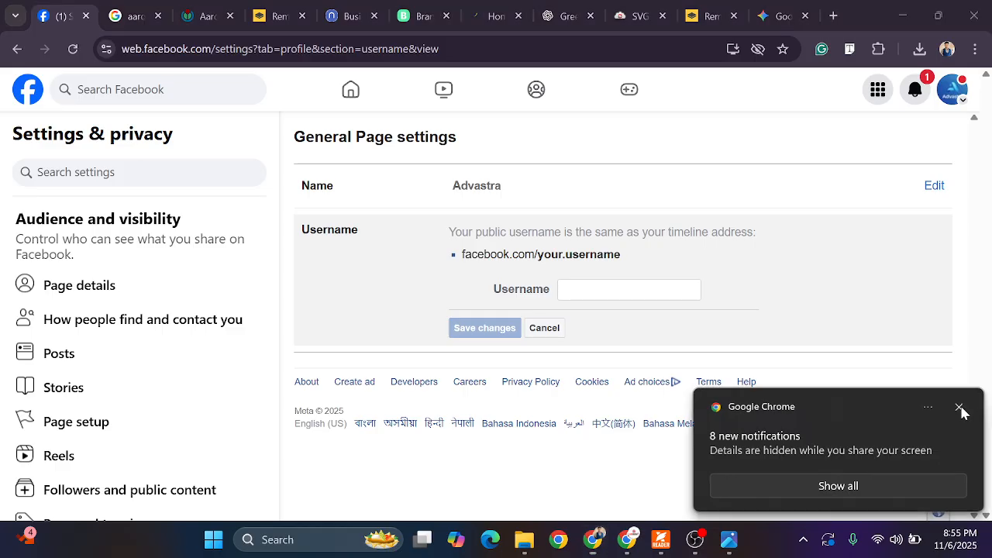
{"action": "left_click", "coordinate": [601, 284]}
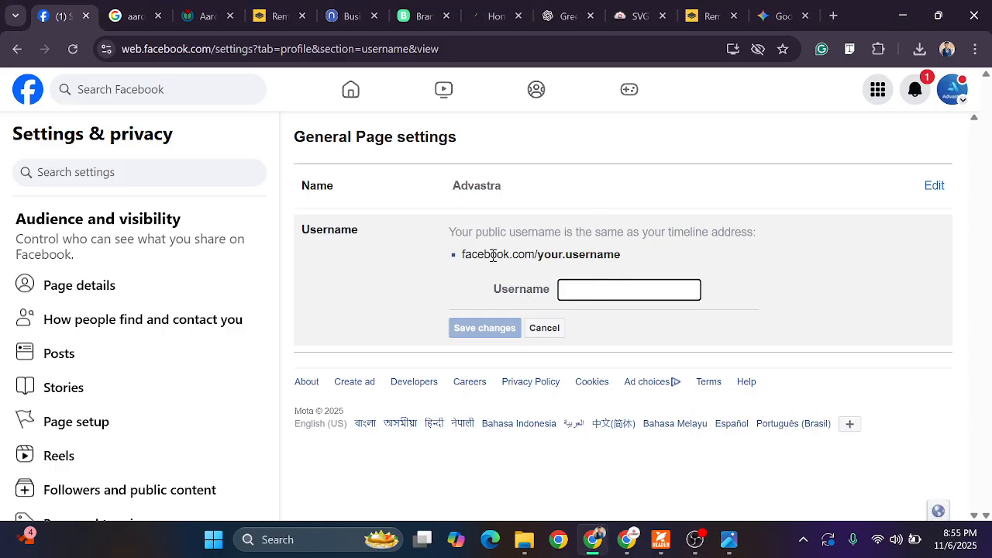
{"action": "type", "text": "advastra"}
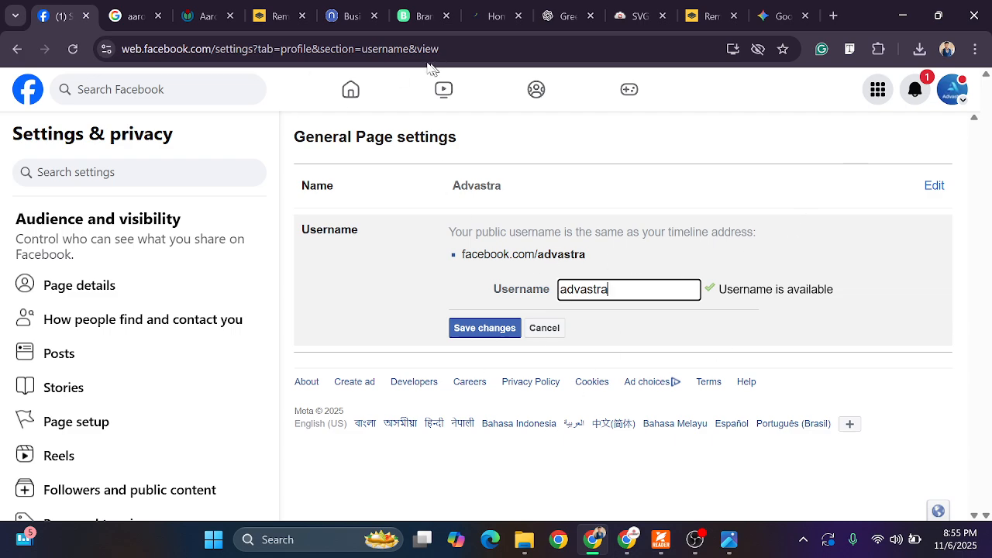
{"action": "left_click", "coordinate": [492, 332]}
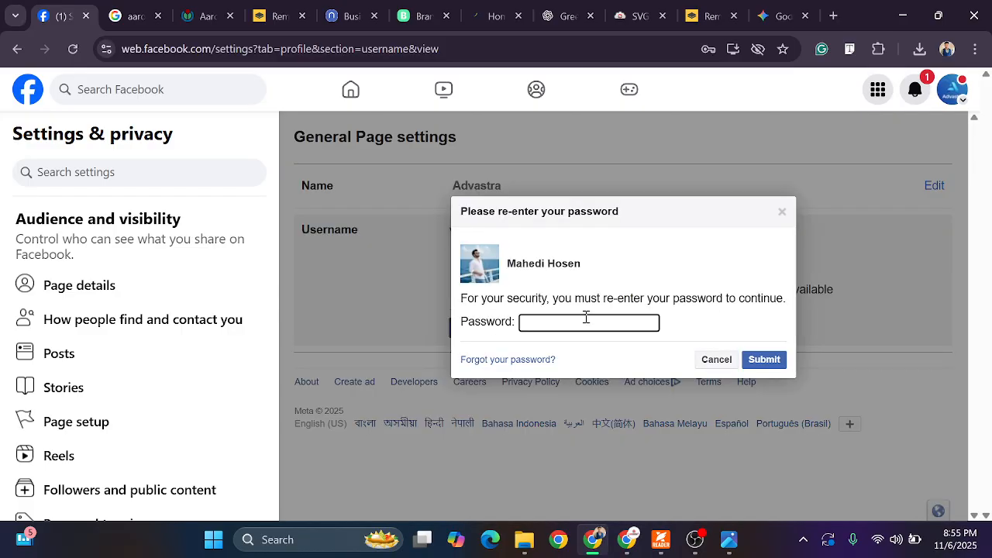
Try to authorize the username change with the first saved account password
{"action": "left_click", "coordinate": [586, 317]}
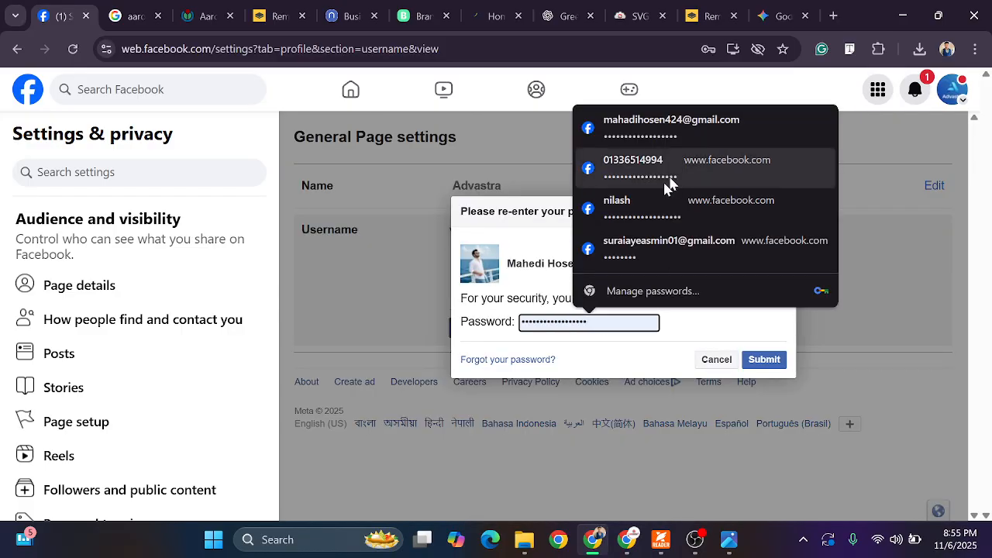
{"action": "left_click", "coordinate": [699, 128]}
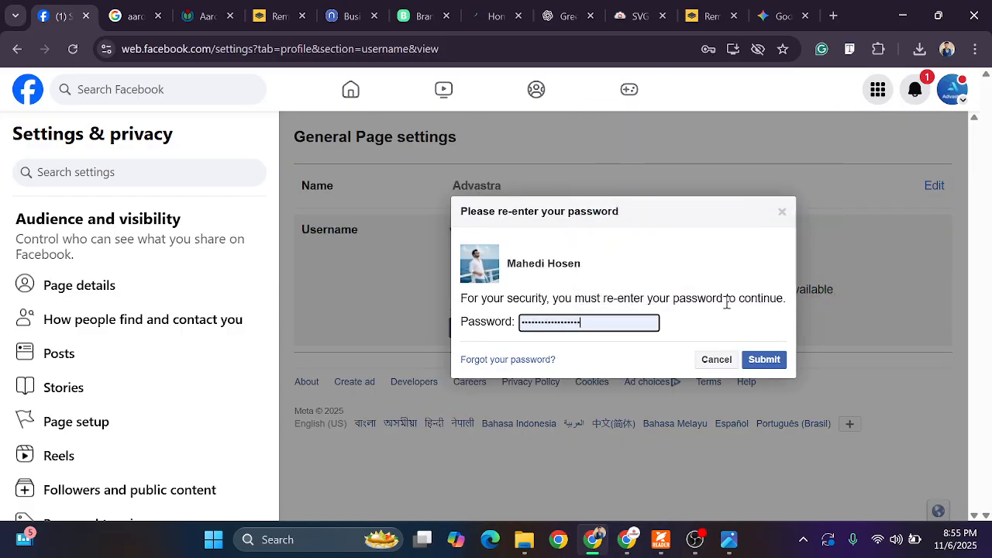
{"action": "left_click", "coordinate": [764, 359]}
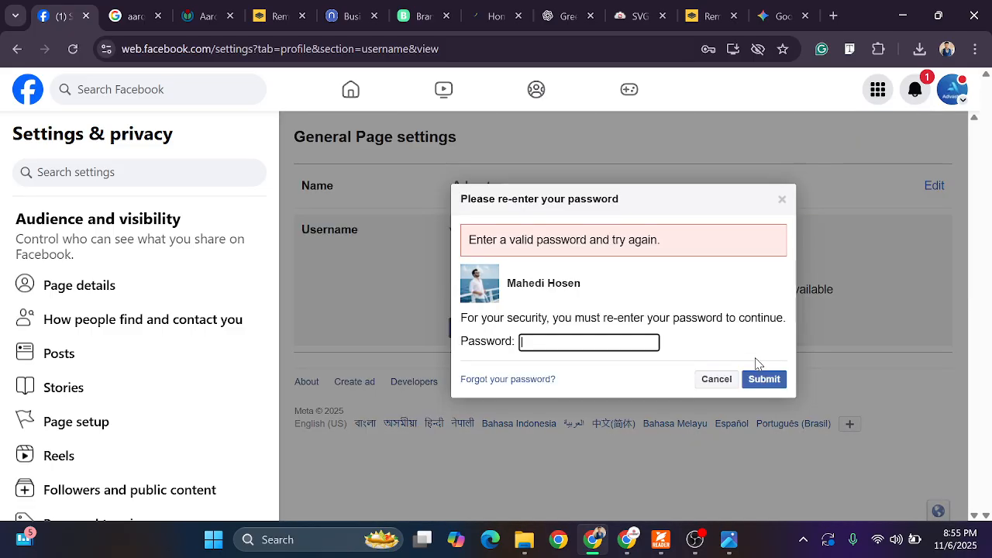
Fill in a different saved account password, dismiss the browser notification, and submit the password to authorize the username change
{"action": "left_click", "coordinate": [597, 346]}
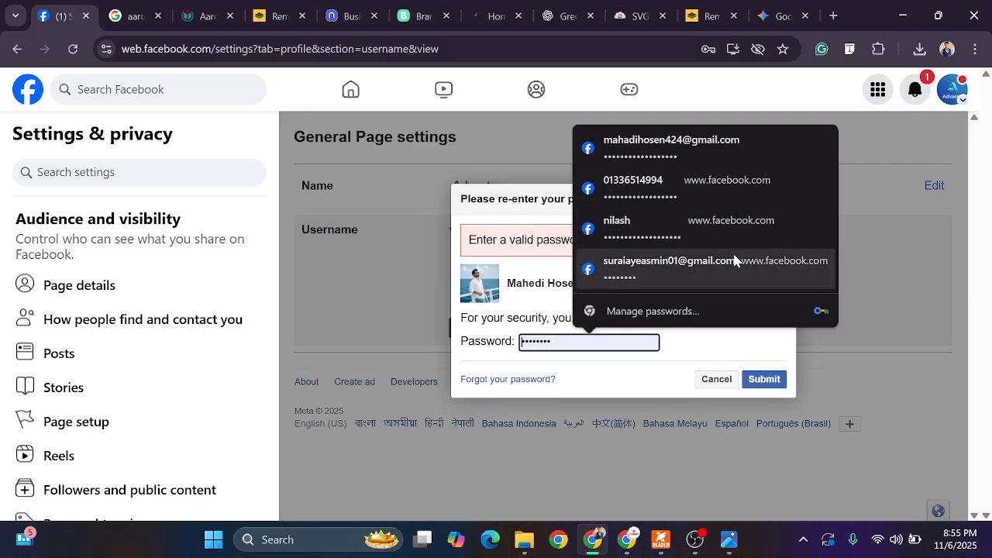
{"action": "left_click", "coordinate": [690, 228]}
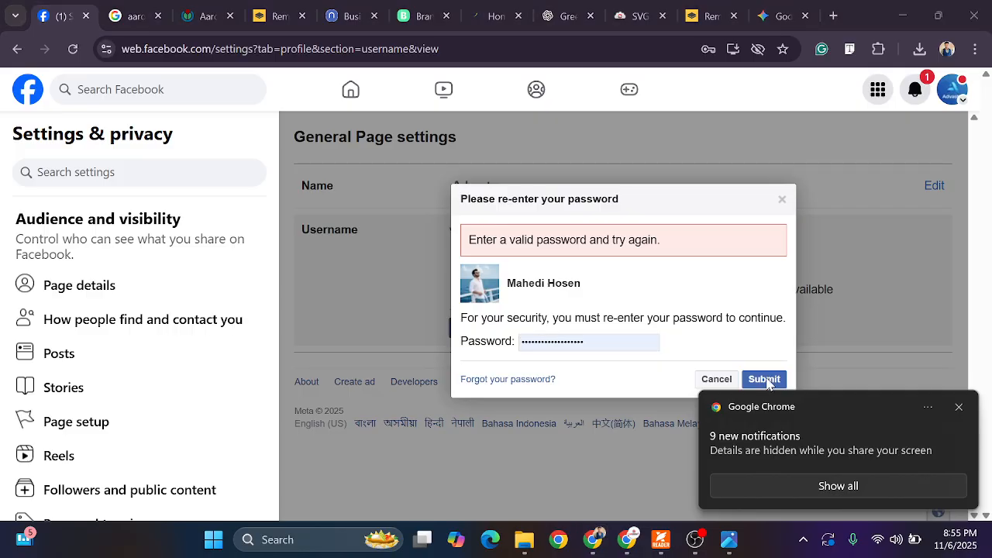
{"action": "left_click", "coordinate": [962, 409]}
{"action": "left_click", "coordinate": [778, 379]}
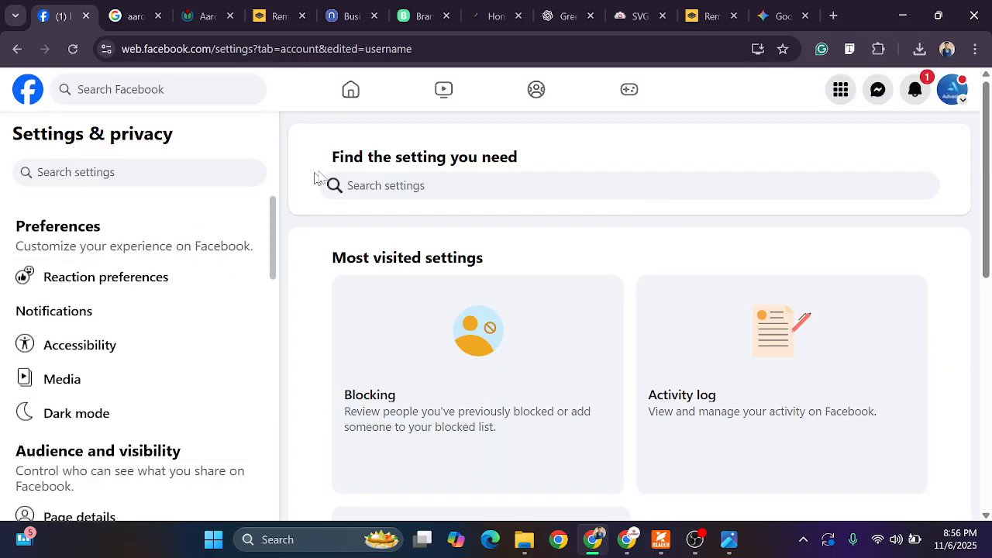
Return to the Advastra page through the home feed and check its web address for the new username
{"action": "left_click", "coordinate": [17, 93]}
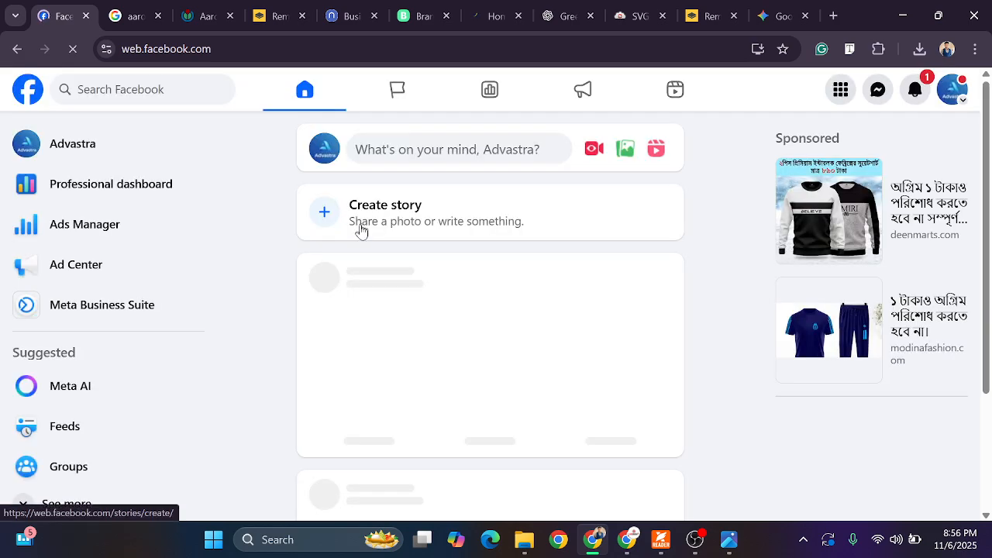
{"action": "left_click", "coordinate": [123, 162]}
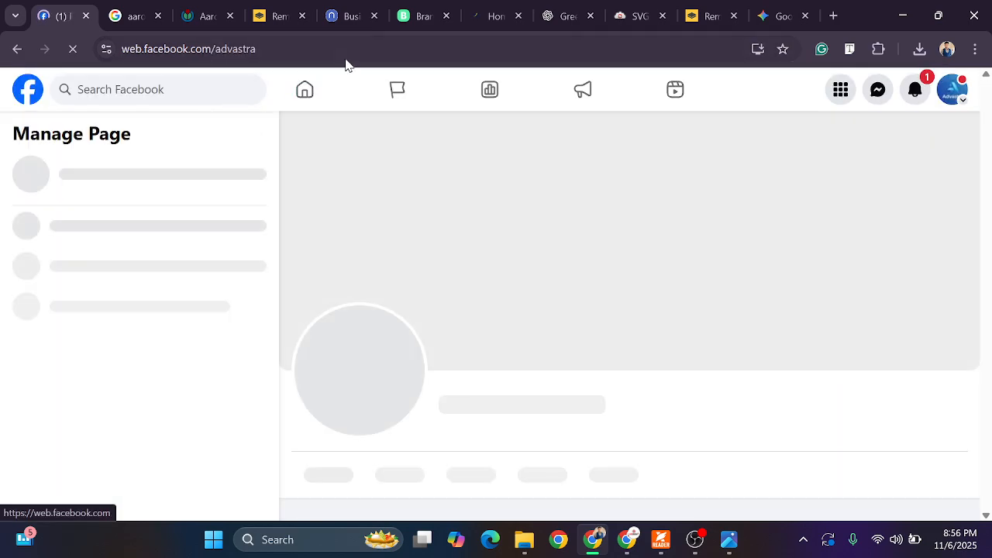
{"action": "left_click", "coordinate": [348, 48]}
{"action": "left_click", "coordinate": [419, 54]}
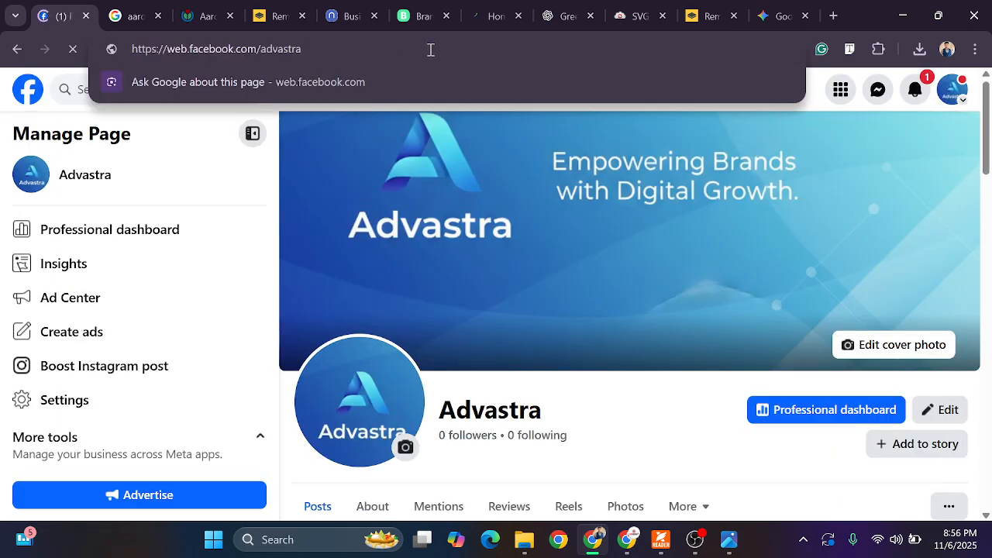
{"action": "key", "text": "ctrl+a"}
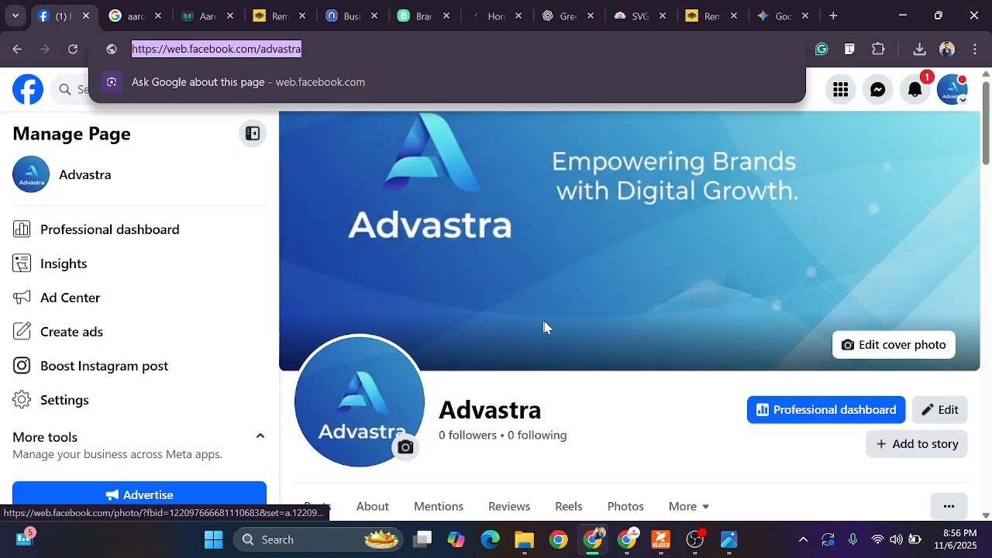
Look over the Advastra page's intro information and recheck its full web address
{"action": "scroll", "coordinate": [542, 321], "scroll_direction": "down", "scroll_amount": 2}
{"action": "left_click", "coordinate": [616, 273]}
{"action": "scroll", "coordinate": [659, 349], "scroll_direction": "down", "scroll_amount": 4}
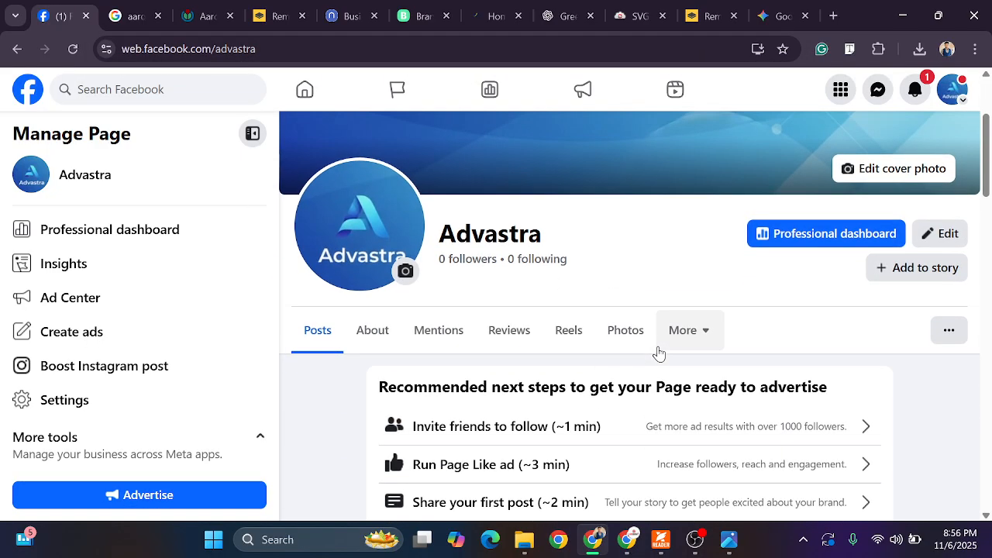
{"action": "scroll", "coordinate": [674, 295], "scroll_direction": "down", "scroll_amount": 3}
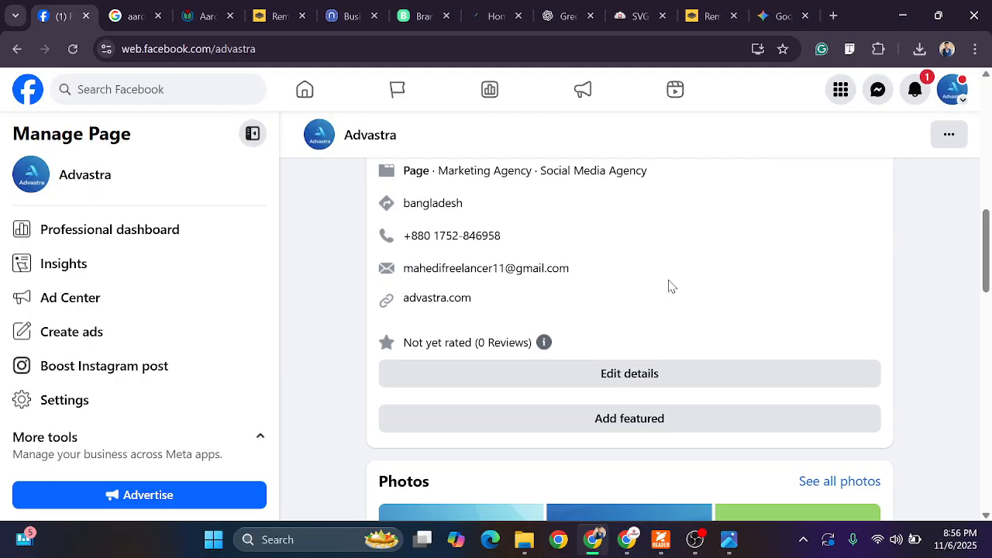
{"action": "scroll", "coordinate": [757, 281], "scroll_direction": "up", "scroll_amount": 9}
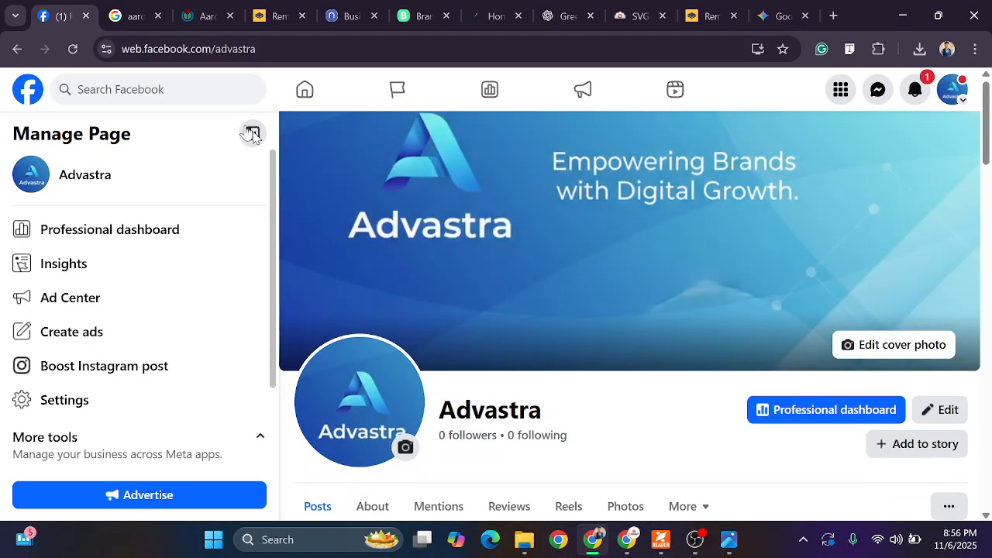
{"action": "triple_click", "coordinate": [246, 47]}
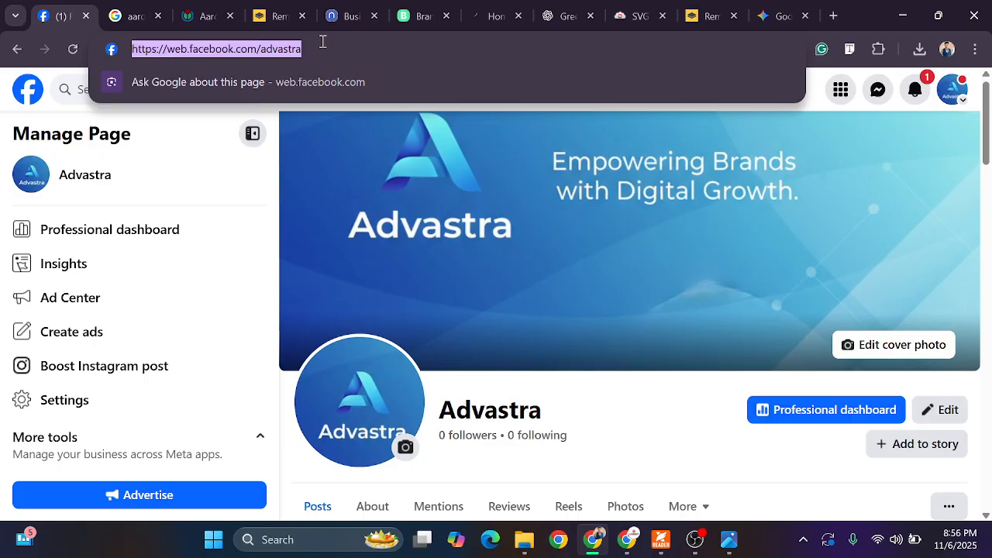
{"action": "left_click", "coordinate": [375, 50]}
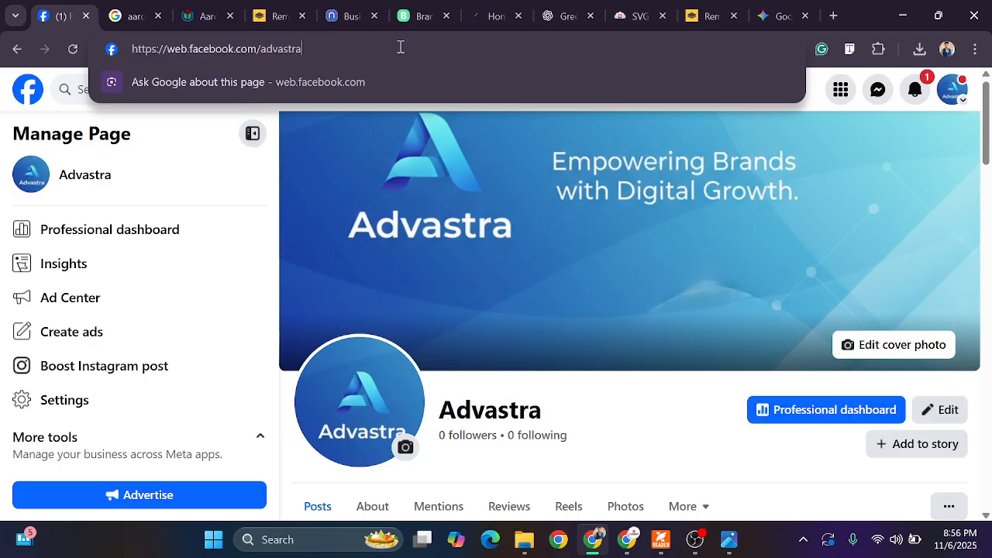
{"action": "triple_click", "coordinate": [347, 52]}
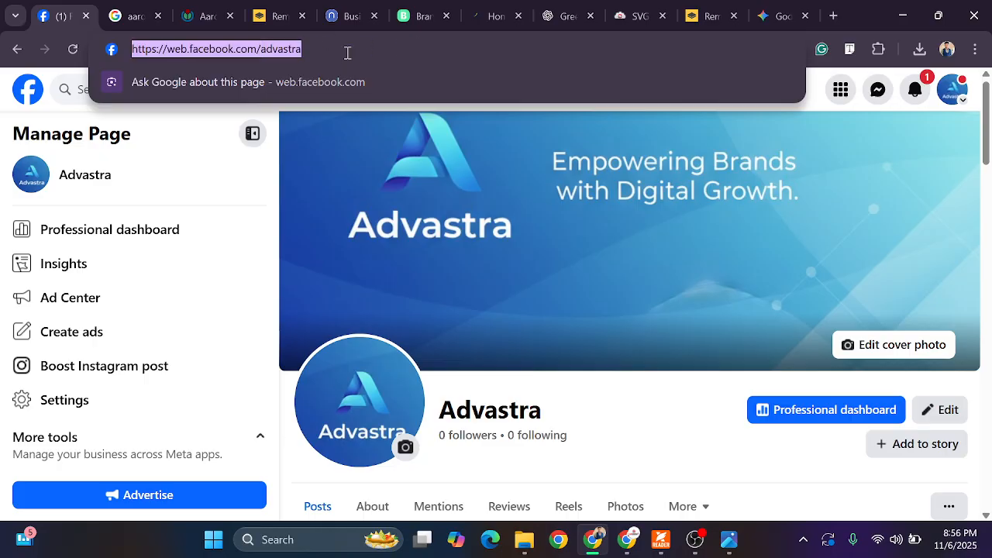
{"action": "left_click", "coordinate": [347, 53]}
{"action": "left_click", "coordinate": [618, 405]}
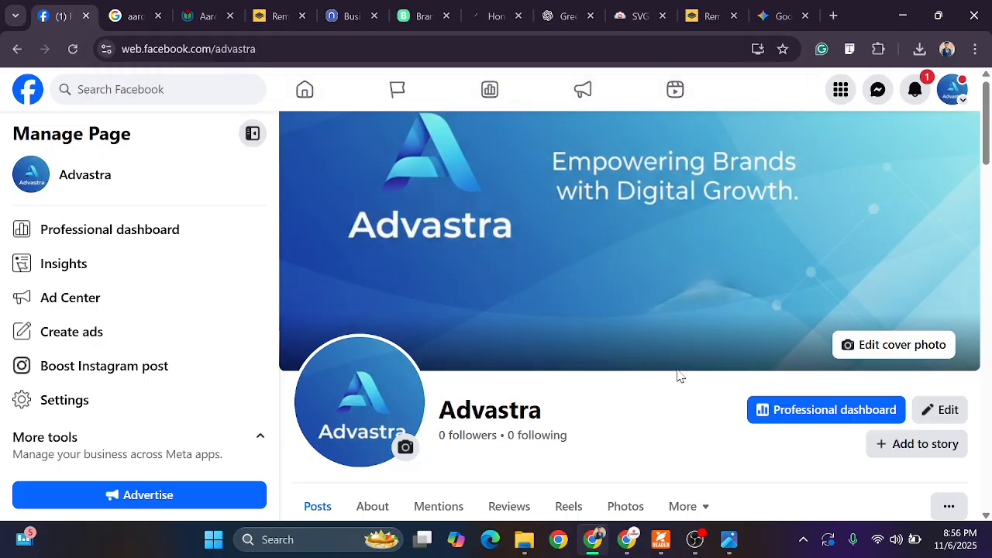
Open the Advastra page's intro details for editing and dismiss the browser notification
{"action": "scroll", "coordinate": [683, 375], "scroll_direction": "down", "scroll_amount": 3}
{"action": "scroll", "coordinate": [620, 372], "scroll_direction": "down", "scroll_amount": 5}
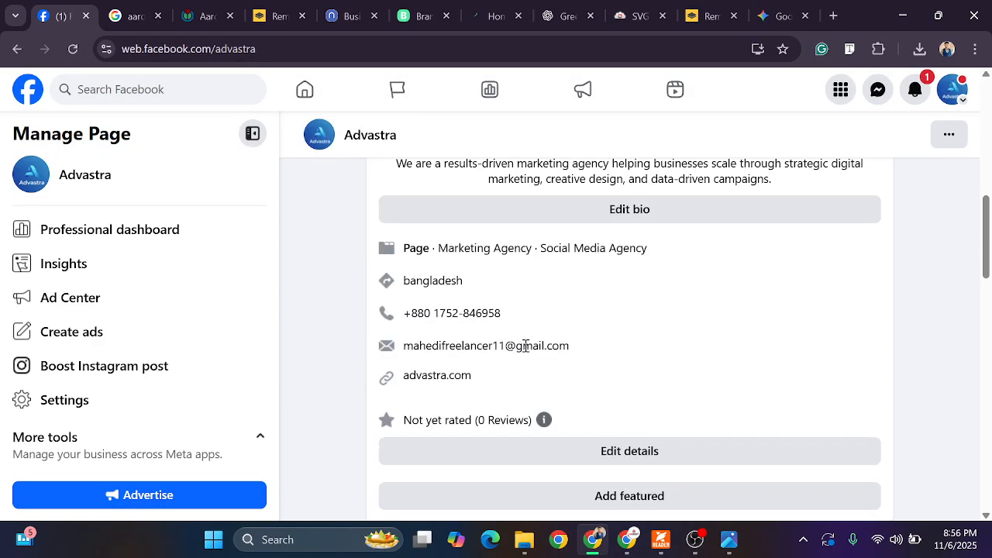
{"action": "scroll", "coordinate": [494, 290], "scroll_direction": "down", "scroll_amount": 2}
{"action": "left_click", "coordinate": [540, 300]}
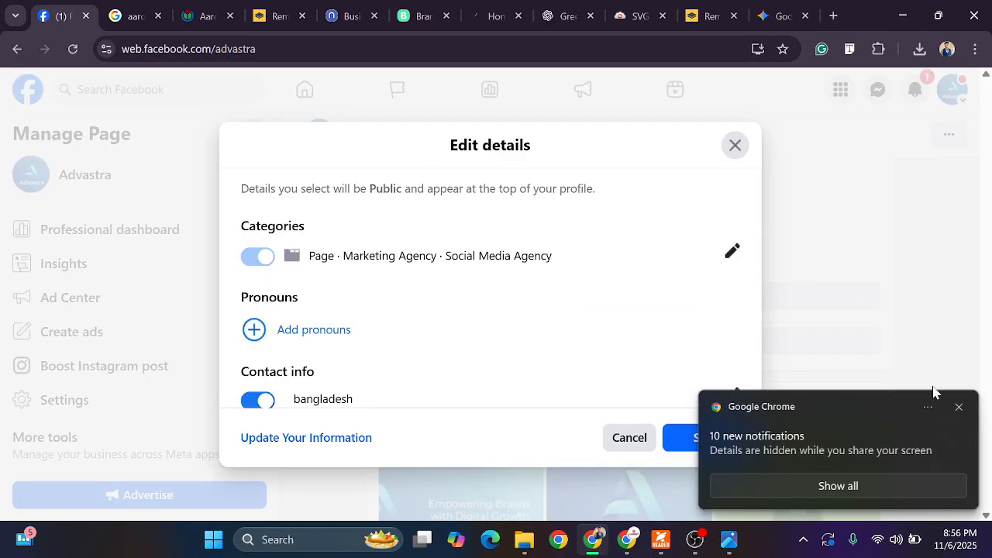
{"action": "left_click", "coordinate": [959, 409]}
Look through the categories, pronouns, contact info, basic info, websites and social links in the page's editable details
{"action": "scroll", "coordinate": [542, 318], "scroll_direction": "down", "scroll_amount": 1}
{"action": "scroll", "coordinate": [428, 295], "scroll_direction": "up", "scroll_amount": 1}
{"action": "scroll", "coordinate": [403, 258], "scroll_direction": "down", "scroll_amount": 2}
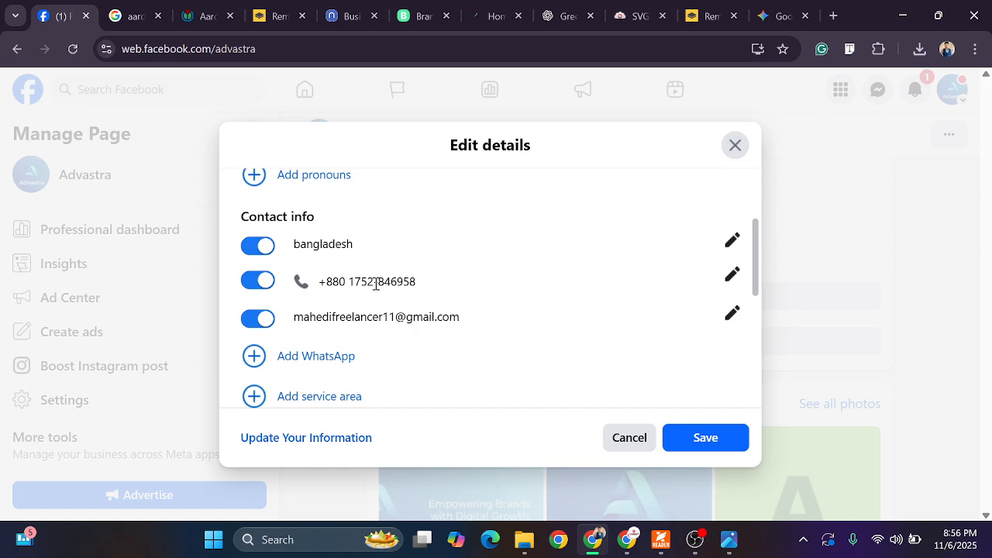
{"action": "scroll", "coordinate": [384, 283], "scroll_direction": "down", "scroll_amount": 2}
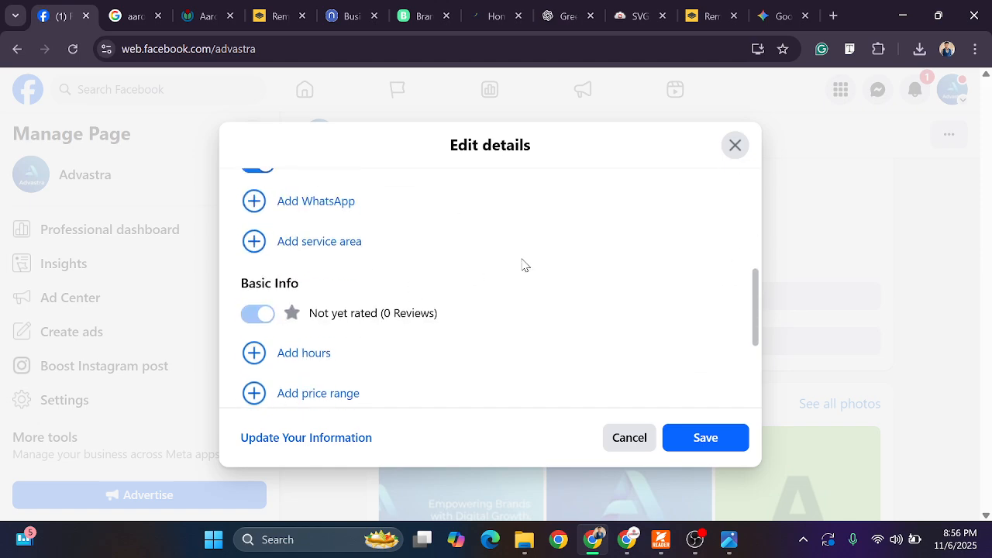
{"action": "scroll", "coordinate": [477, 253], "scroll_direction": "up", "scroll_amount": 3}
{"action": "scroll", "coordinate": [403, 267], "scroll_direction": "down", "scroll_amount": 2}
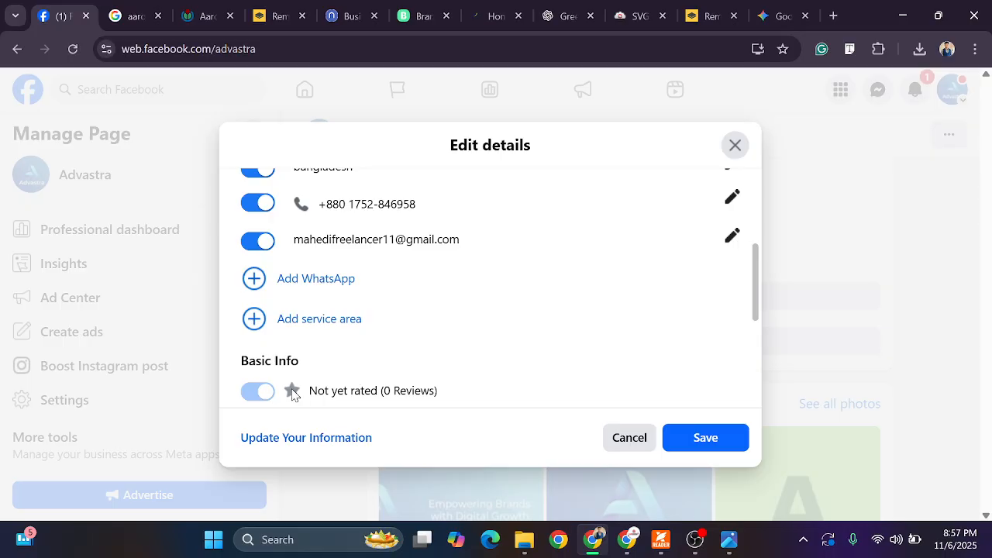
{"action": "scroll", "coordinate": [369, 303], "scroll_direction": "down", "scroll_amount": 2}
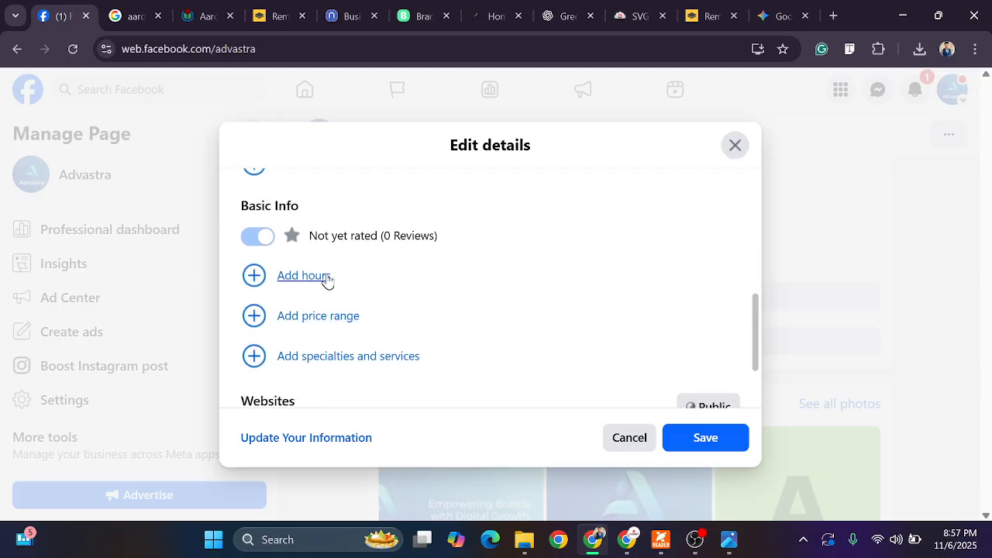
{"action": "scroll", "coordinate": [350, 335], "scroll_direction": "down", "scroll_amount": 1}
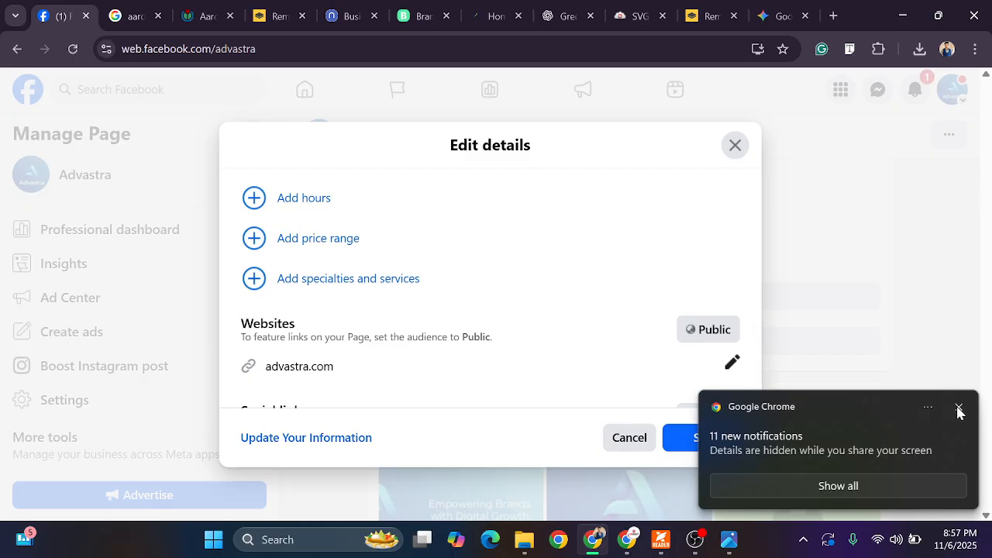
{"action": "left_click", "coordinate": [960, 407]}
{"action": "scroll", "coordinate": [411, 306], "scroll_direction": "down", "scroll_amount": 1}
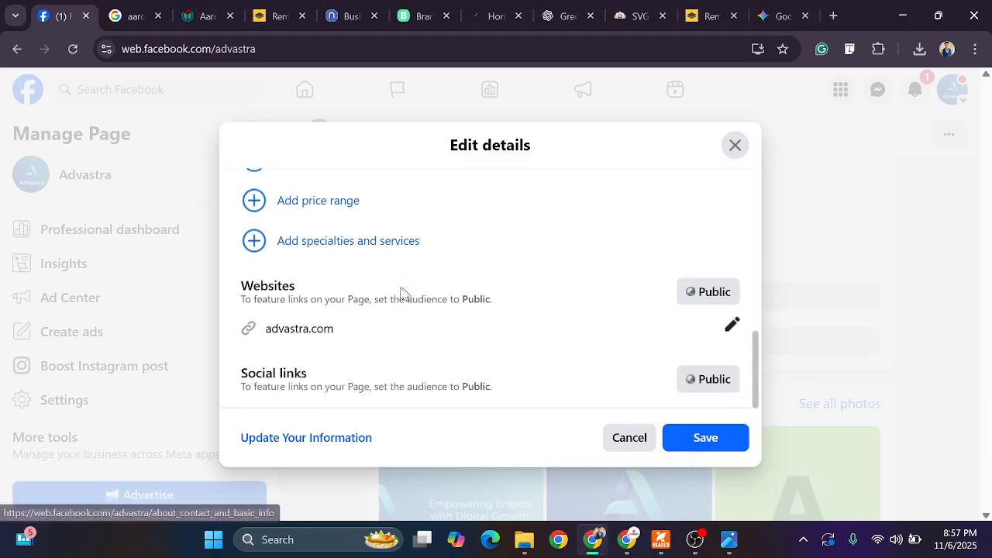
{"action": "scroll", "coordinate": [543, 268], "scroll_direction": "up", "scroll_amount": 2}
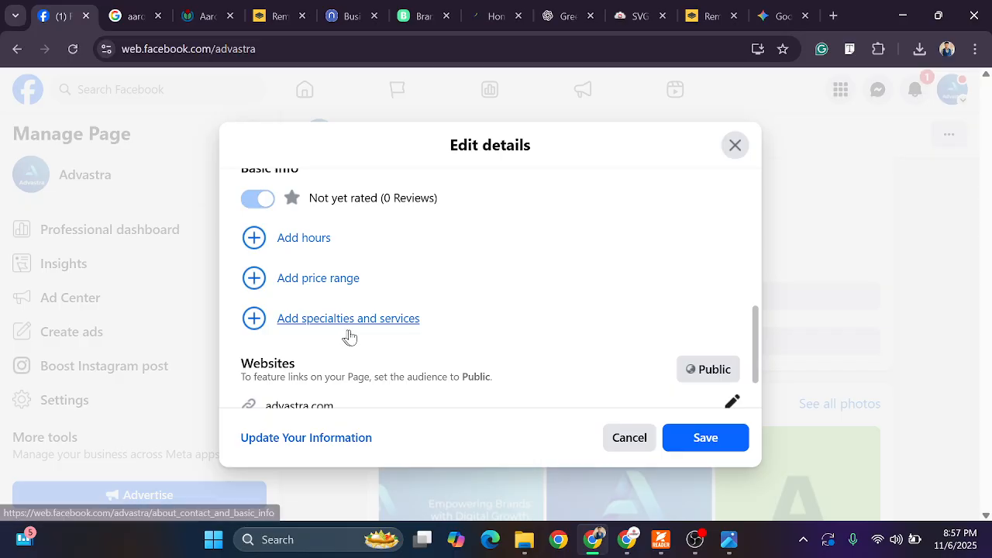
{"action": "scroll", "coordinate": [461, 308], "scroll_direction": "up", "scroll_amount": 2}
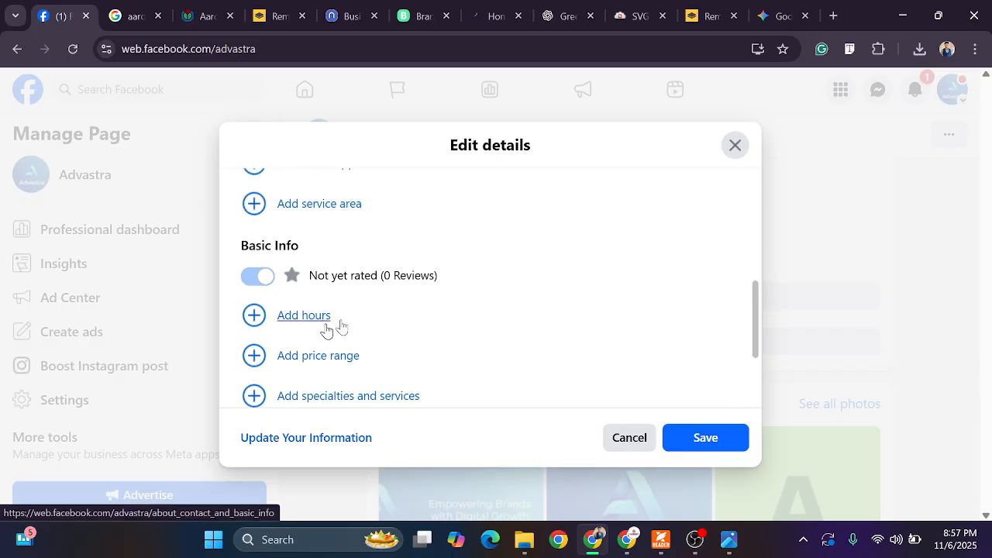
{"action": "scroll", "coordinate": [476, 325], "scroll_direction": "up", "scroll_amount": 6}
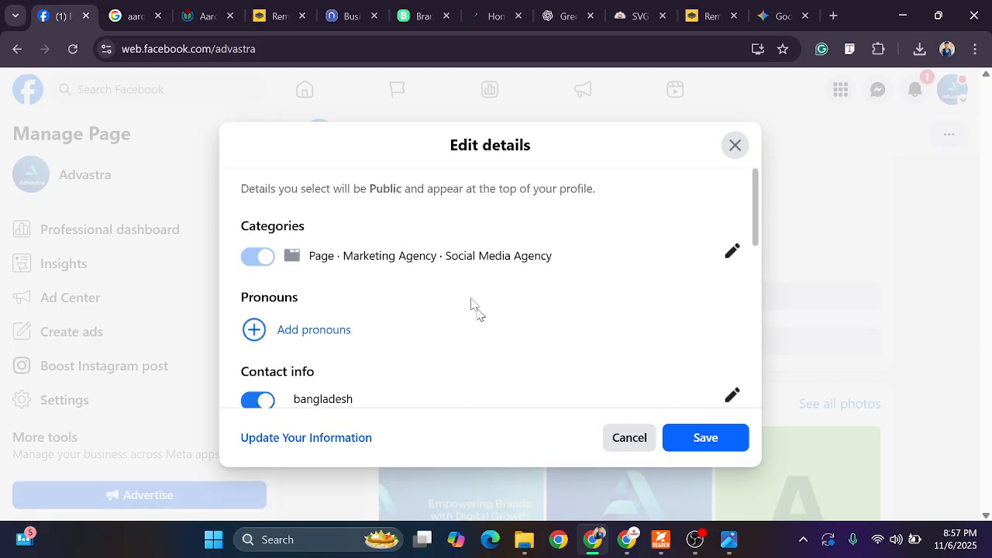
{"action": "scroll", "coordinate": [392, 236], "scroll_direction": "down", "scroll_amount": 2}
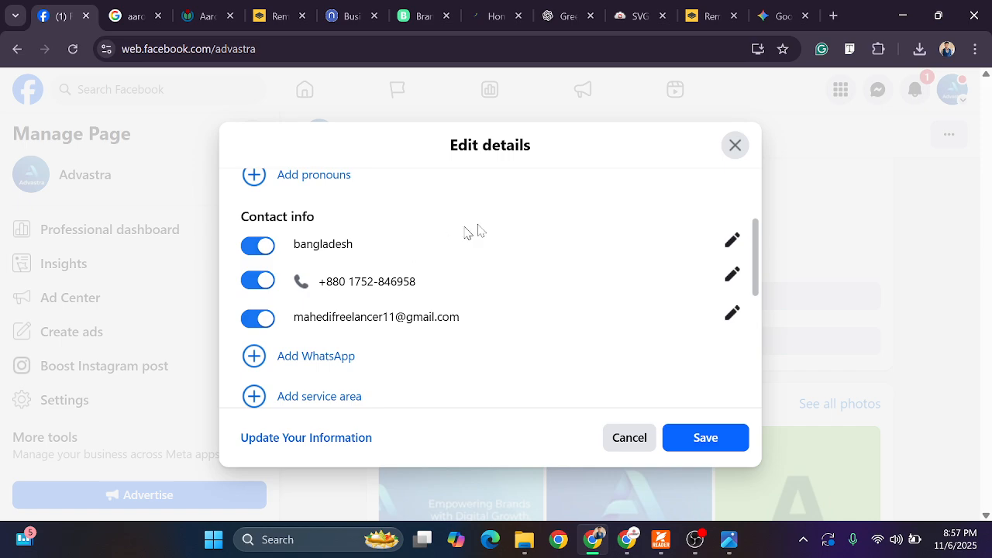
{"action": "scroll", "coordinate": [447, 267], "scroll_direction": "down", "scroll_amount": 5}
{"action": "scroll", "coordinate": [451, 268], "scroll_direction": "down", "scroll_amount": 1}
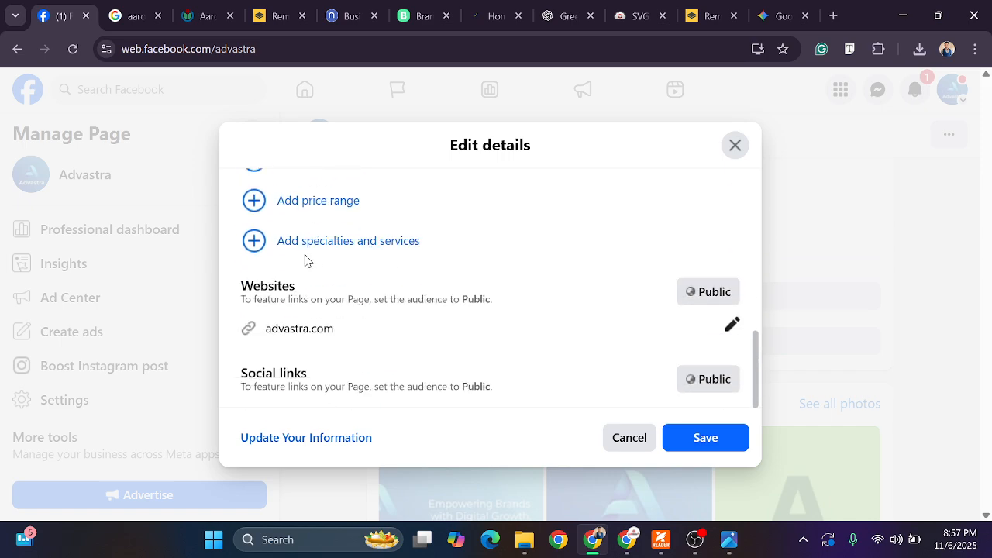
{"action": "scroll", "coordinate": [427, 282], "scroll_direction": "up", "scroll_amount": 3}
{"action": "scroll", "coordinate": [341, 345], "scroll_direction": "down", "scroll_amount": 1}
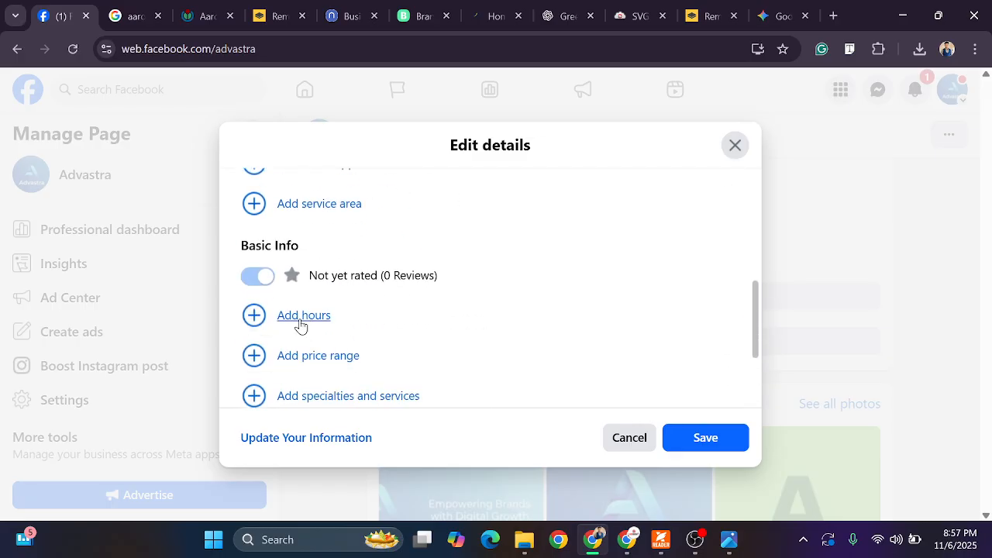
Start adding business hours from the page details and look over the contact and basic info
{"action": "left_click", "coordinate": [303, 316]}
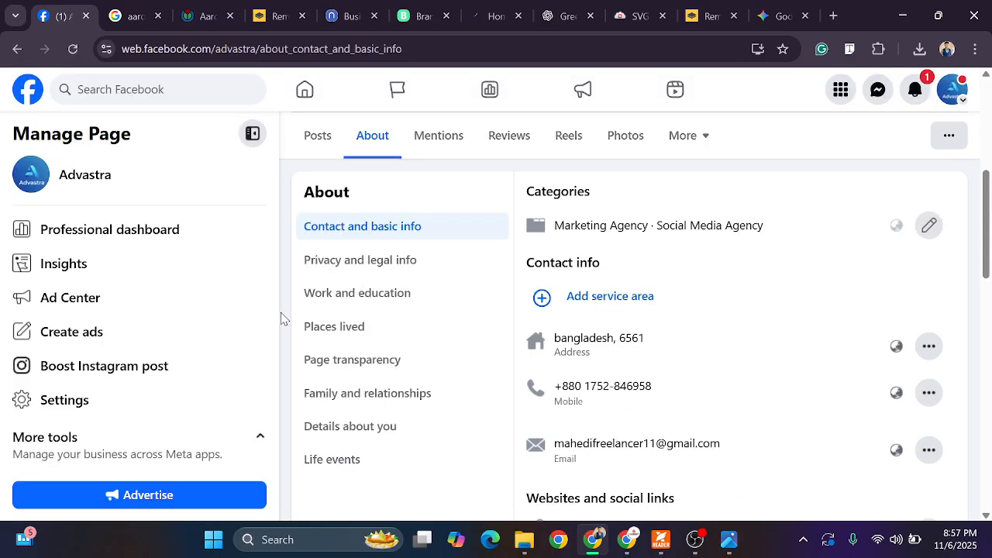
{"action": "scroll", "coordinate": [654, 302], "scroll_direction": "down", "scroll_amount": 2}
{"action": "scroll", "coordinate": [653, 302], "scroll_direction": "up", "scroll_amount": 2}
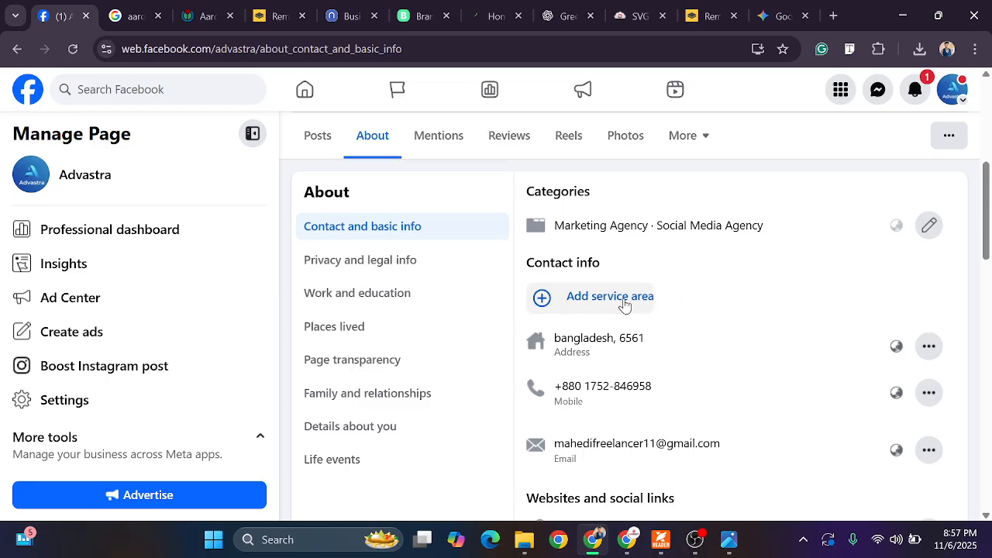
{"action": "left_click", "coordinate": [625, 303]}
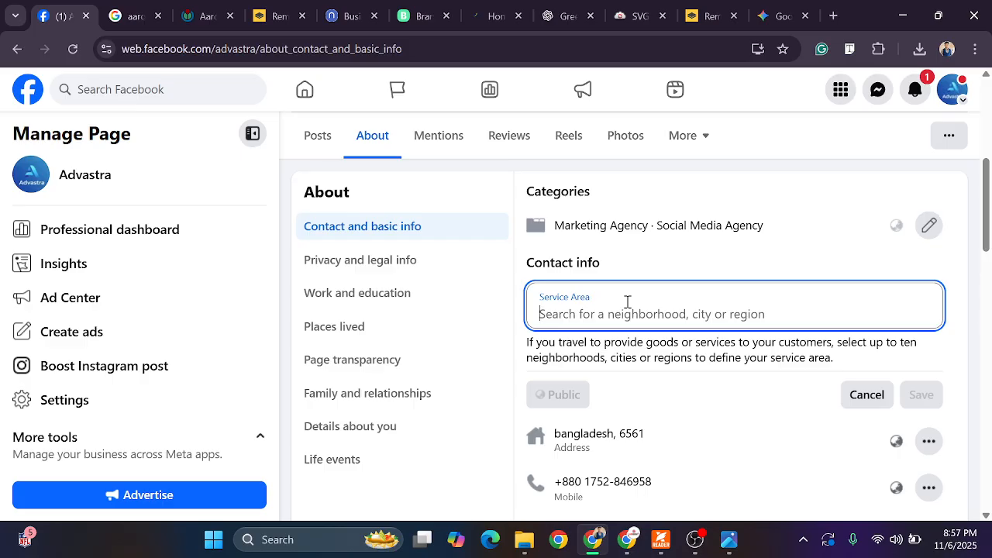
{"action": "left_click", "coordinate": [622, 314]}
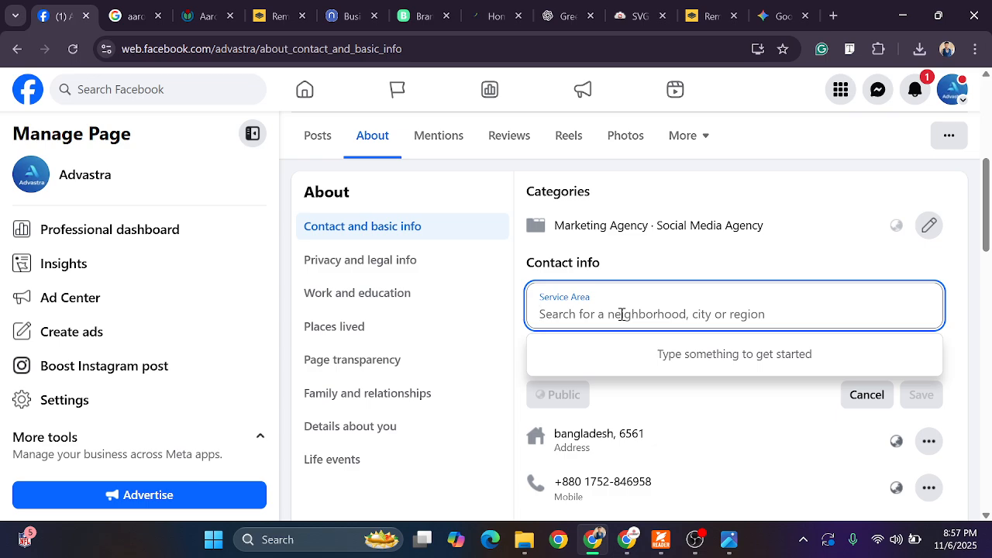
{"action": "left_click", "coordinate": [680, 271]}
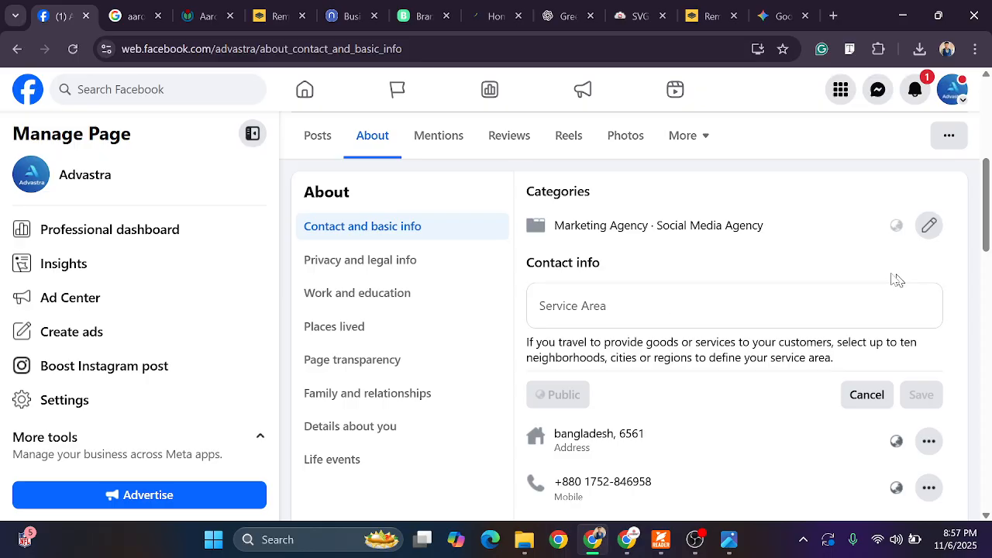
{"action": "scroll", "coordinate": [853, 330], "scroll_direction": "down", "scroll_amount": 1}
{"action": "left_click", "coordinate": [861, 318]}
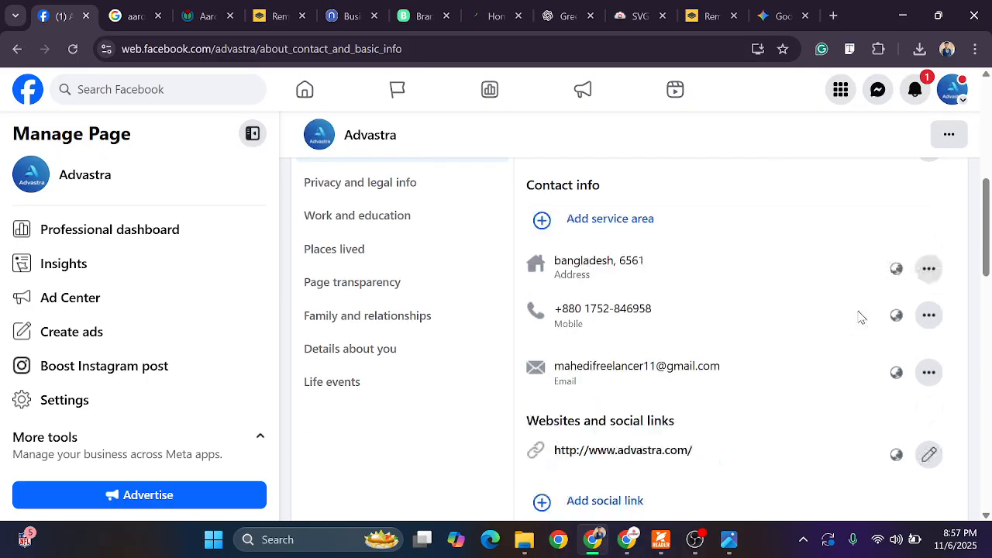
{"action": "scroll", "coordinate": [735, 318], "scroll_direction": "down", "scroll_amount": 2}
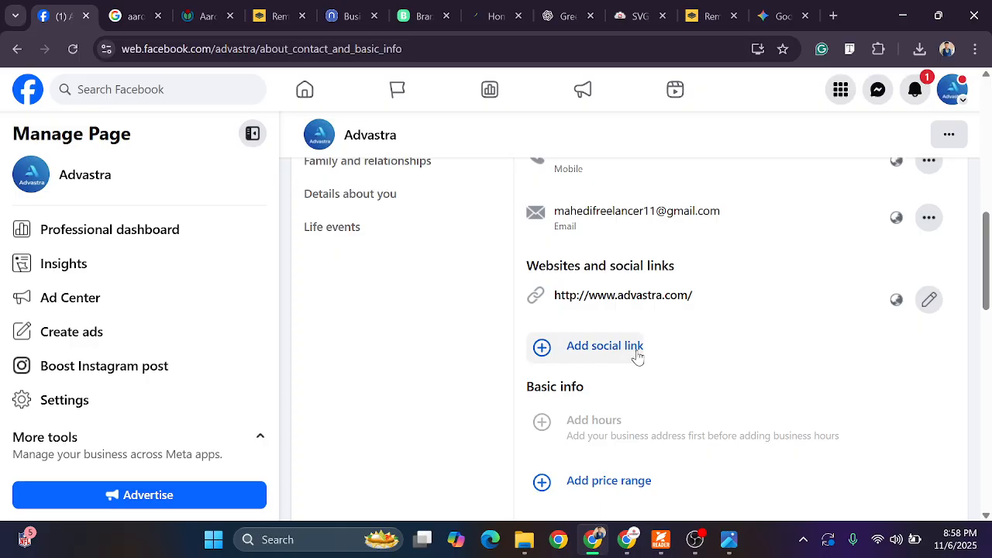
{"action": "left_click", "coordinate": [637, 355]}
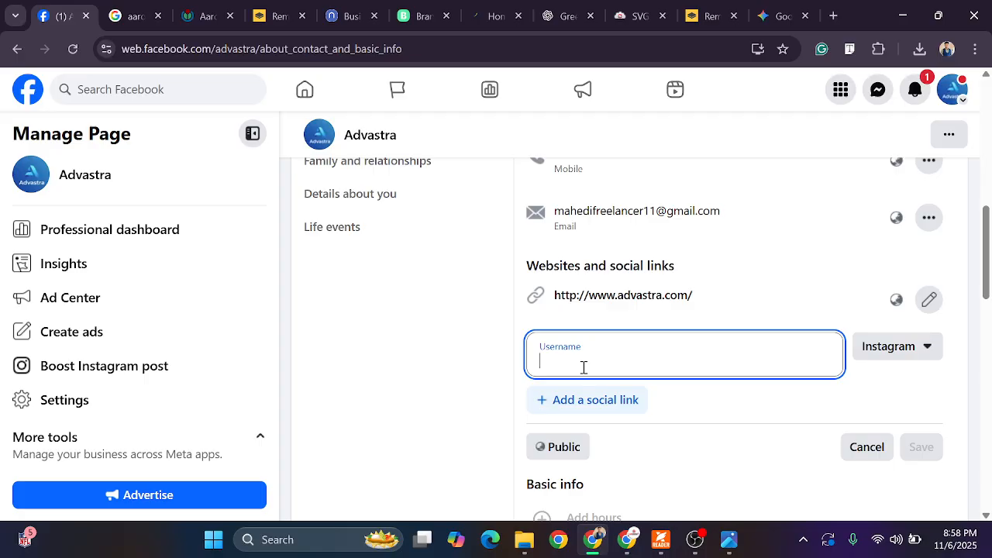
{"action": "type", "text": "@advastra"}
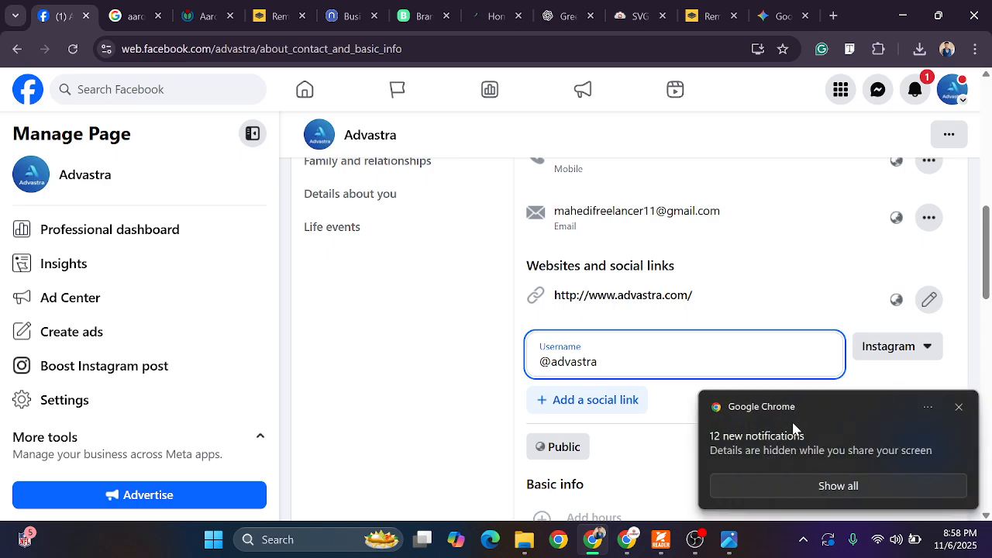
{"action": "left_click", "coordinate": [961, 409]}
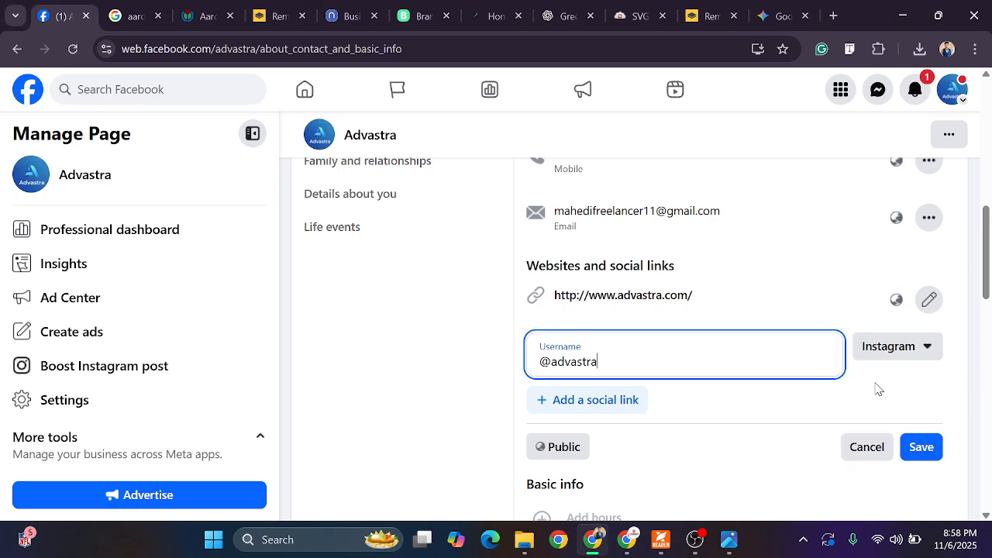
{"action": "left_click", "coordinate": [920, 450]}
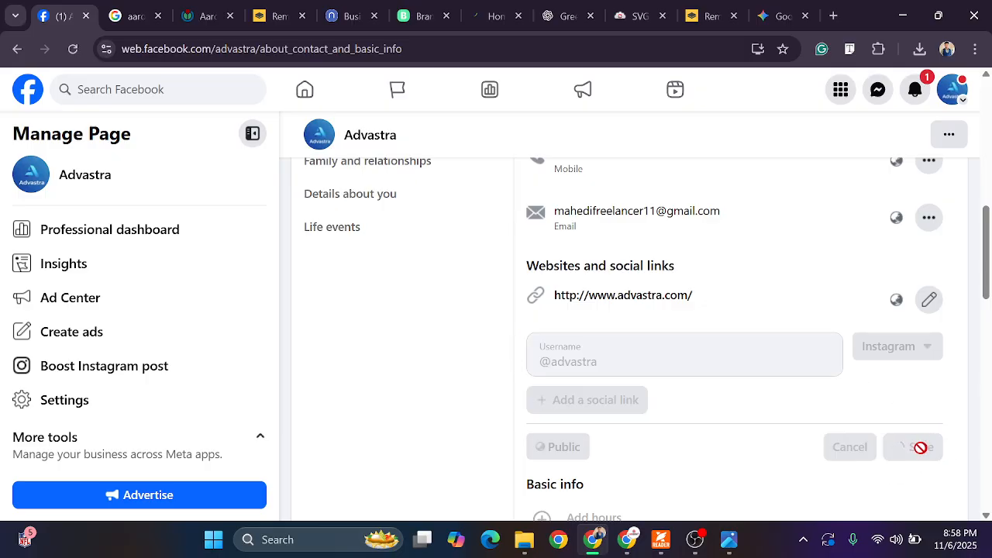
{"action": "left_click", "coordinate": [969, 407]}
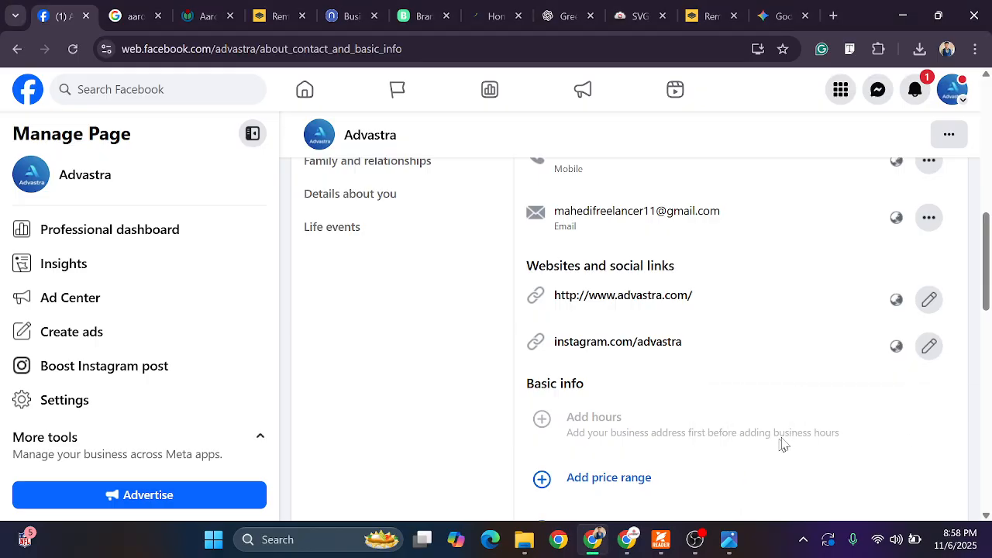
{"action": "scroll", "coordinate": [744, 403], "scroll_direction": "down", "scroll_amount": 1}
{"action": "scroll", "coordinate": [744, 404], "scroll_direction": "up", "scroll_amount": 1}
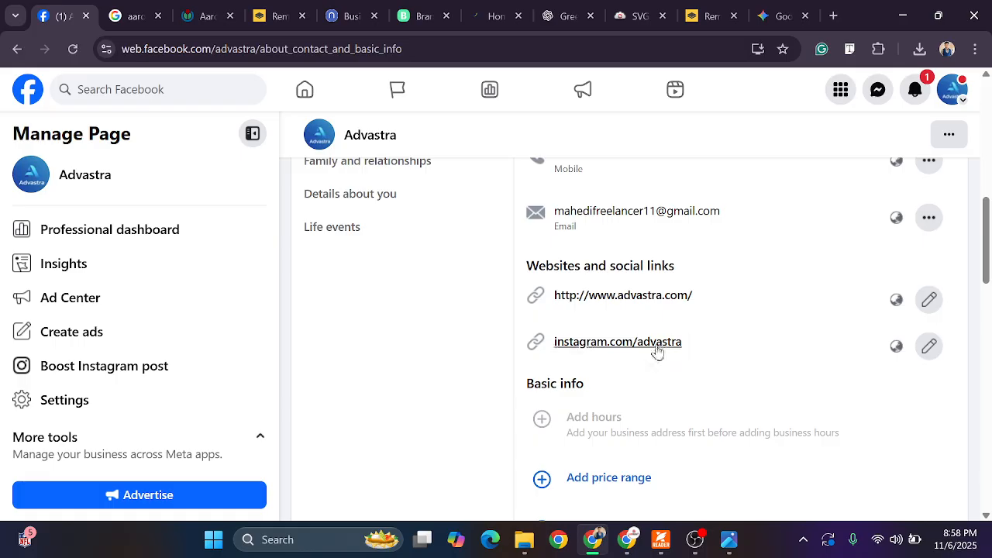
Set the page's price range to $$ (Moderate) in the basic info and save it
{"action": "scroll", "coordinate": [722, 274], "scroll_direction": "down", "scroll_amount": 3}
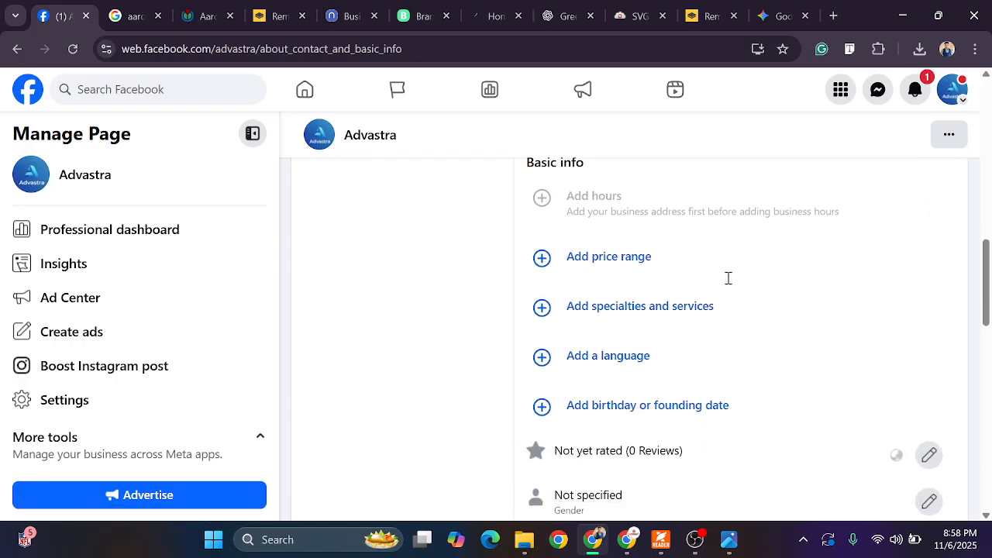
{"action": "left_click", "coordinate": [626, 256]}
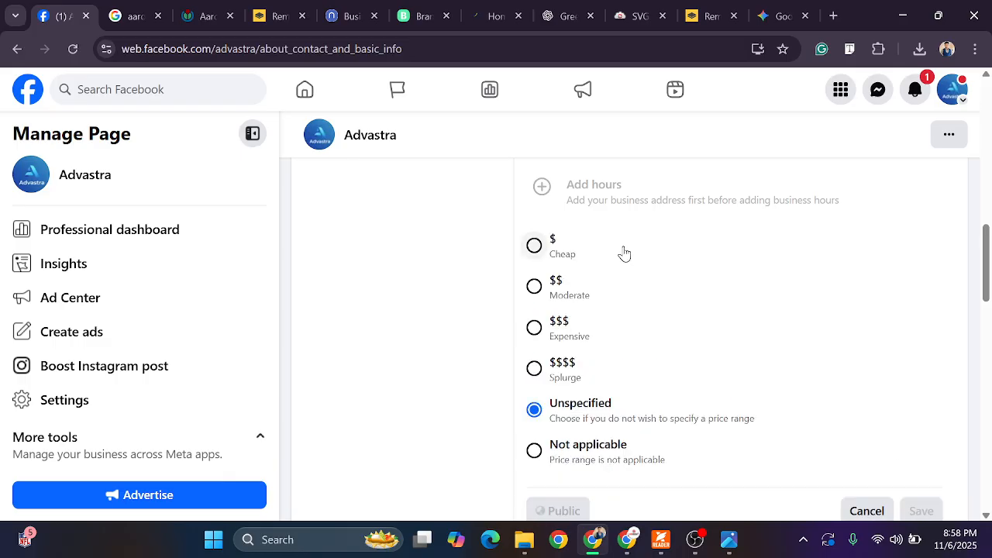
{"action": "left_click", "coordinate": [564, 293]}
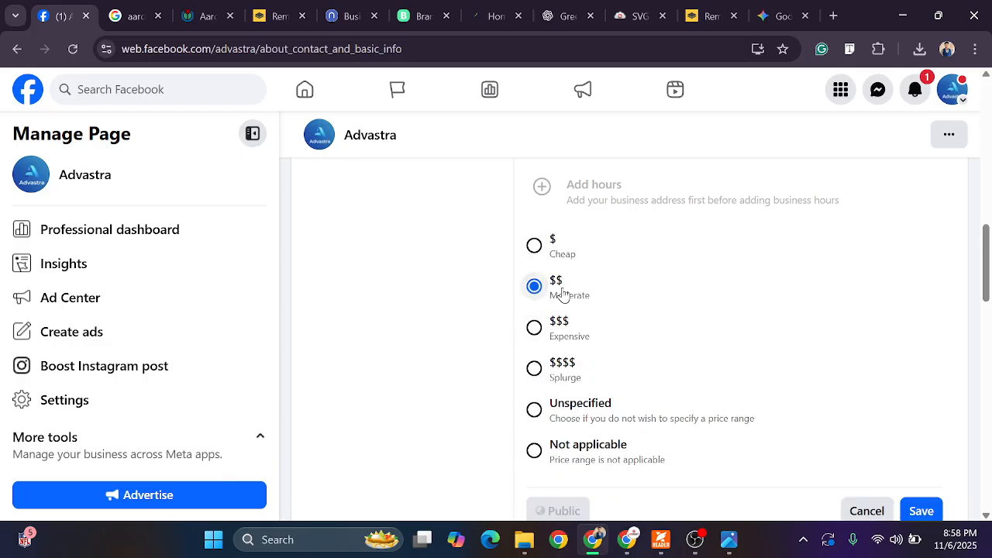
{"action": "left_click", "coordinate": [917, 510]}
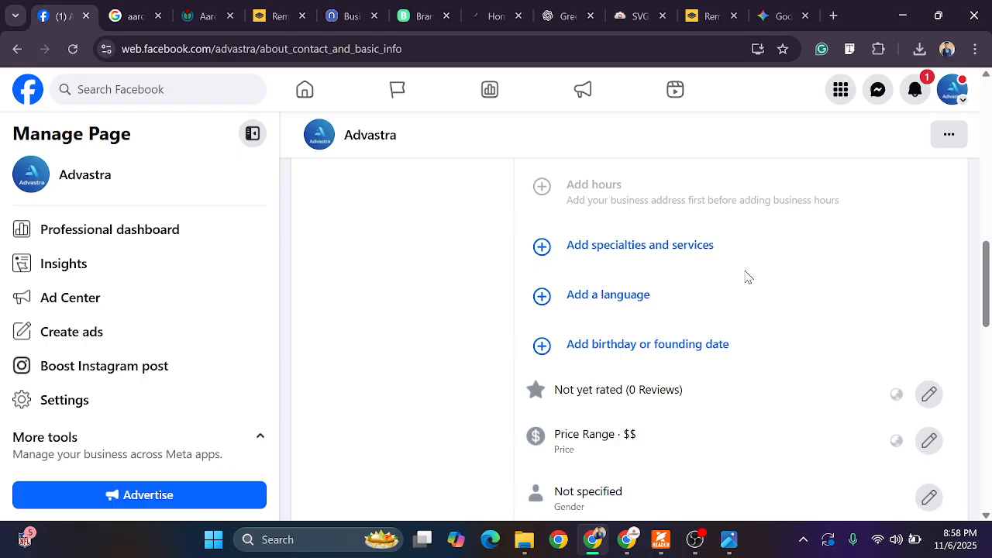
Dismiss the browser notifications and review the page's contact info, website and social links
{"action": "scroll", "coordinate": [726, 310], "scroll_direction": "up", "scroll_amount": 2}
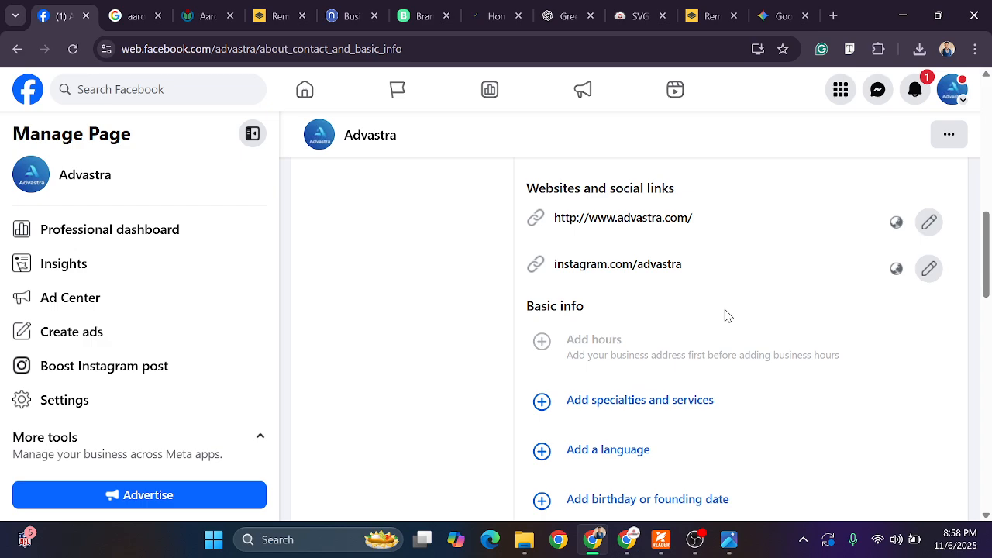
{"action": "left_click", "coordinate": [961, 410]}
{"action": "scroll", "coordinate": [809, 333], "scroll_direction": "up", "scroll_amount": 3}
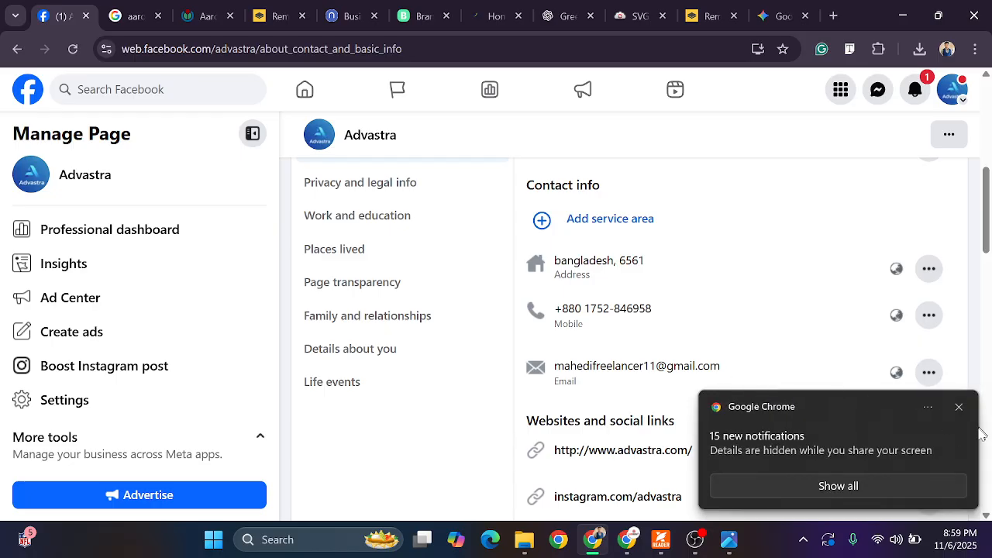
{"action": "left_click", "coordinate": [959, 410]}
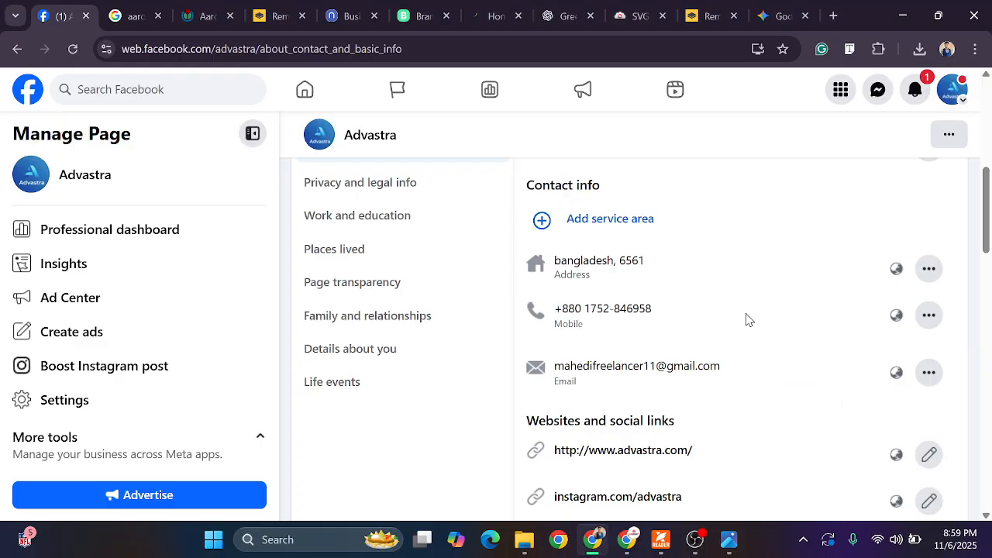
{"action": "scroll", "coordinate": [748, 320], "scroll_direction": "down", "scroll_amount": 2}
{"action": "scroll", "coordinate": [750, 321], "scroll_direction": "up", "scroll_amount": 1}
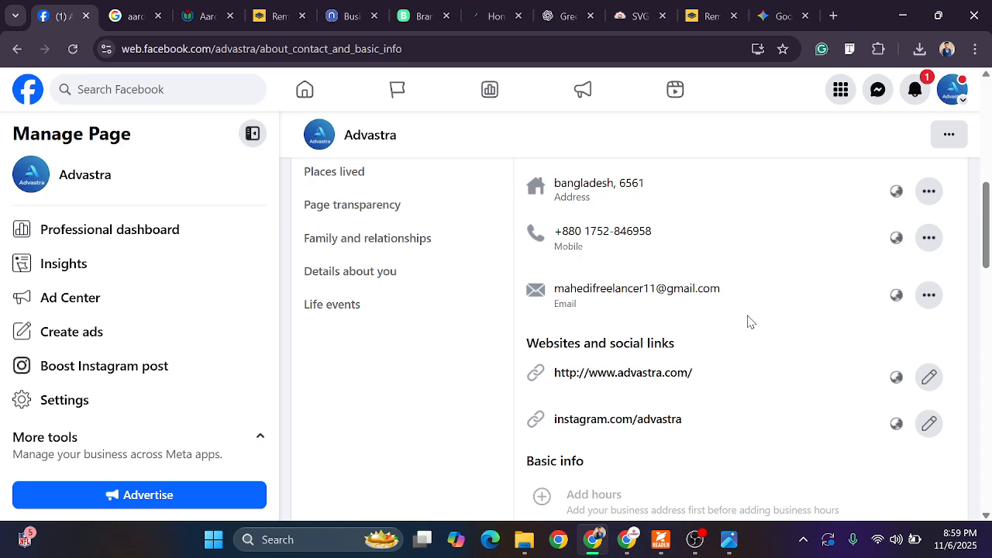
Add English as the page's public language in the basic info and save it, dismissing the browser notification
{"action": "scroll", "coordinate": [749, 320], "scroll_direction": "down", "scroll_amount": 4}
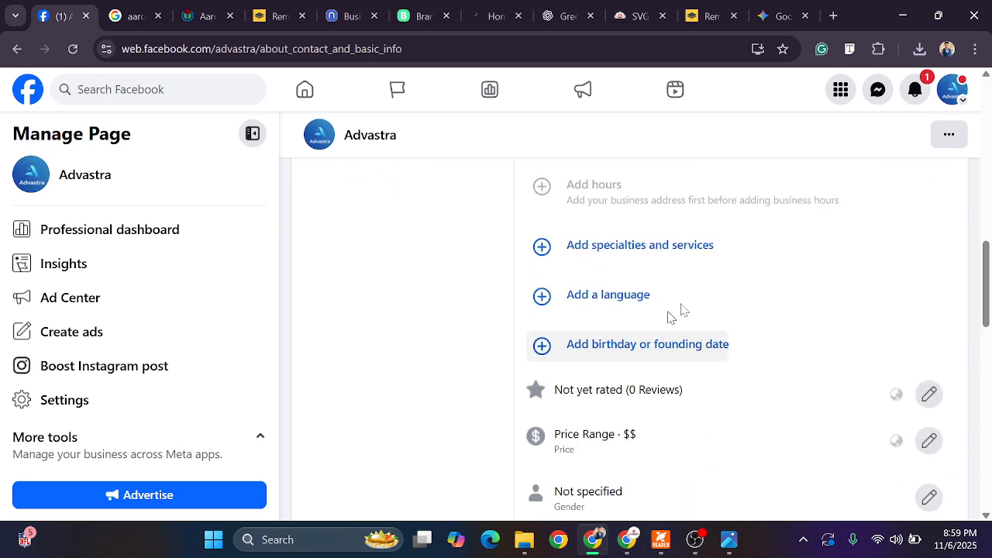
{"action": "left_click", "coordinate": [619, 304]}
{"action": "type", "text": "eng"}
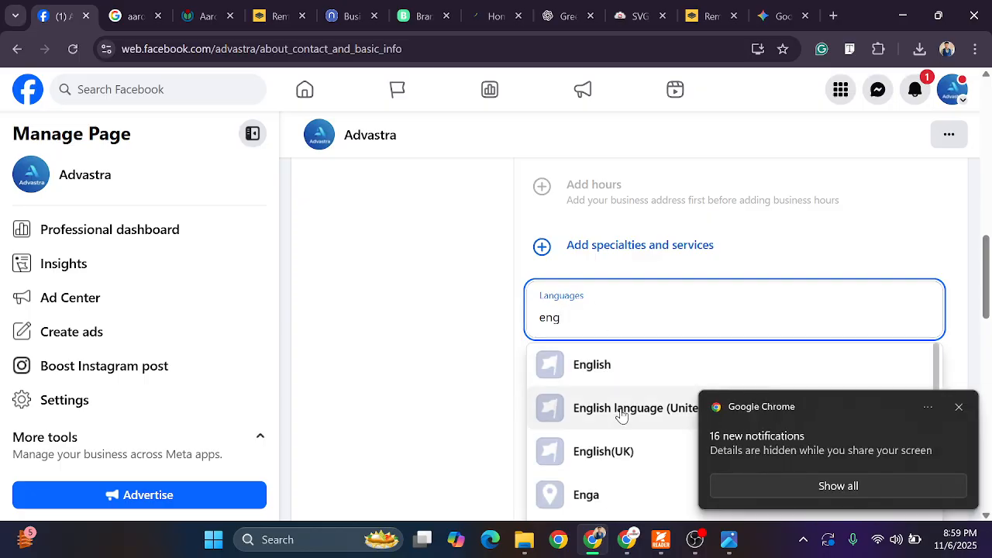
{"action": "left_click", "coordinate": [959, 409]}
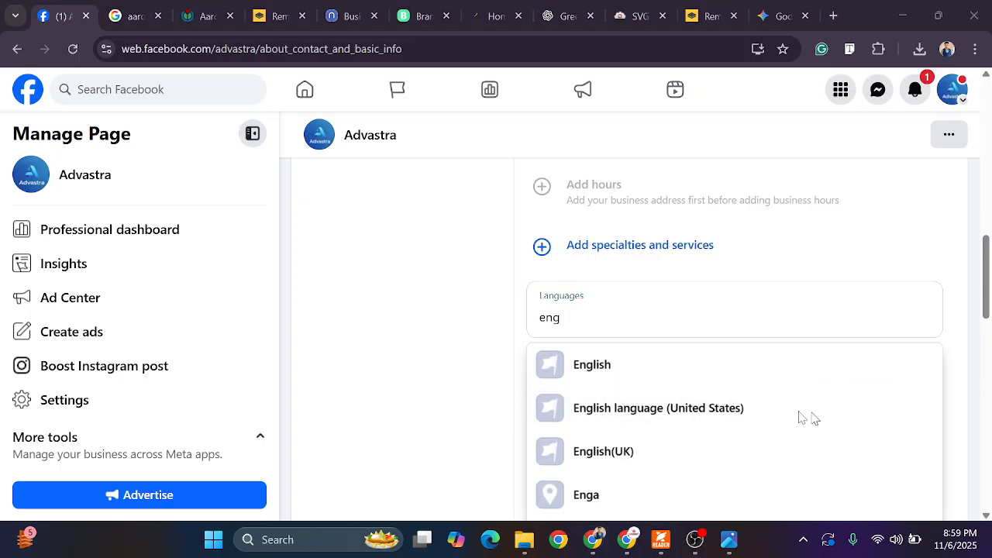
{"action": "left_click", "coordinate": [599, 371]}
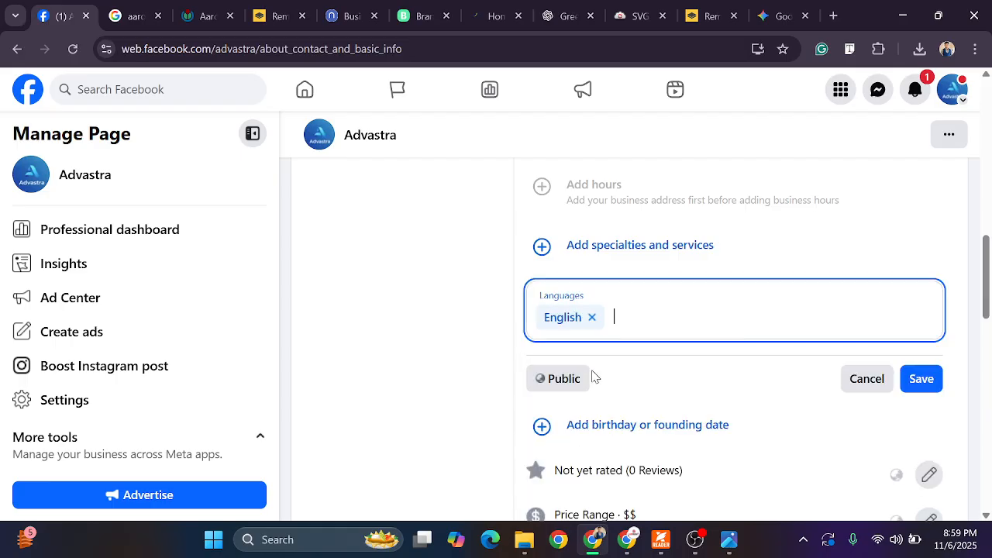
{"action": "left_click", "coordinate": [926, 380]}
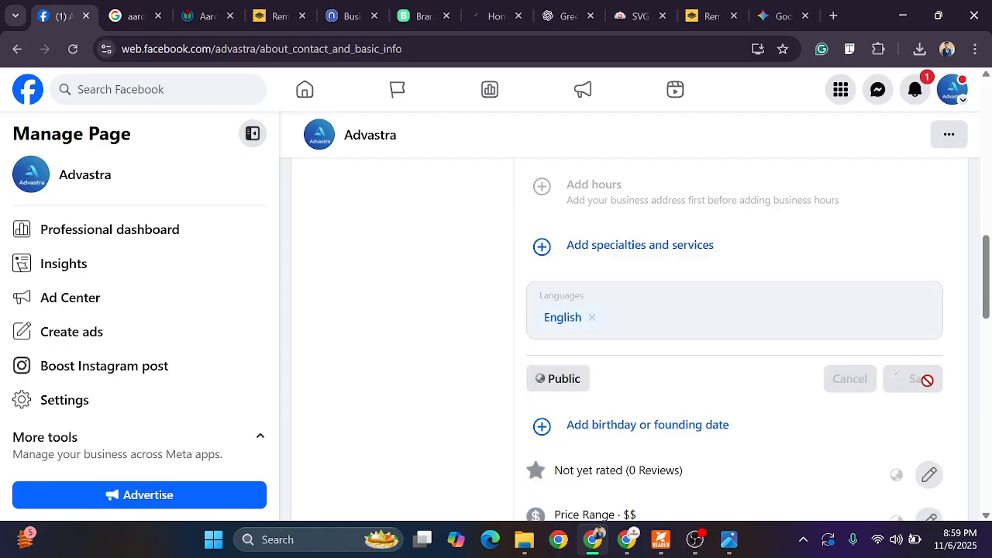
Dismiss the browser notification, go to the Facebook home feed and open the Advastra page from there
{"action": "scroll", "coordinate": [737, 275], "scroll_direction": "down", "scroll_amount": 2}
{"action": "scroll", "coordinate": [682, 271], "scroll_direction": "up", "scroll_amount": 10}
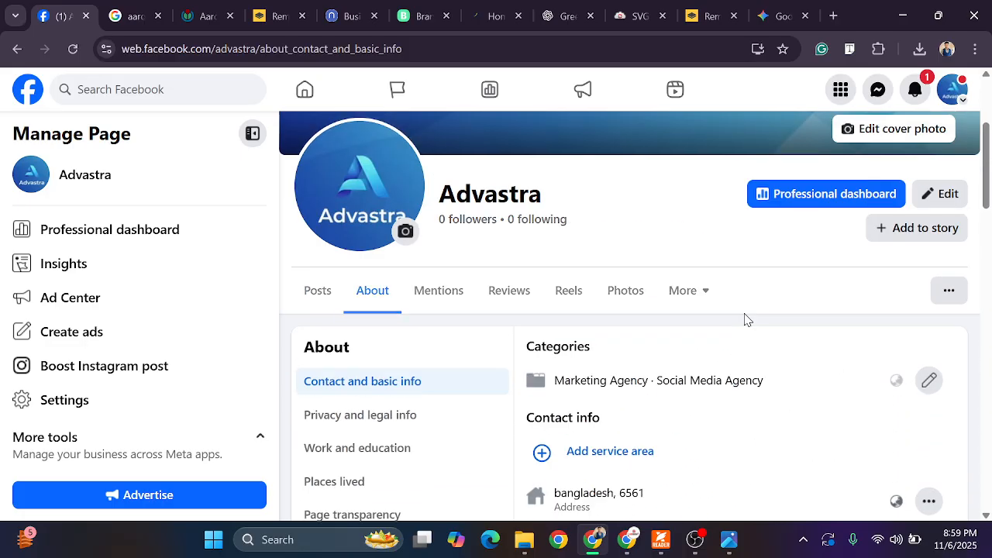
{"action": "scroll", "coordinate": [744, 319], "scroll_direction": "up", "scroll_amount": 3}
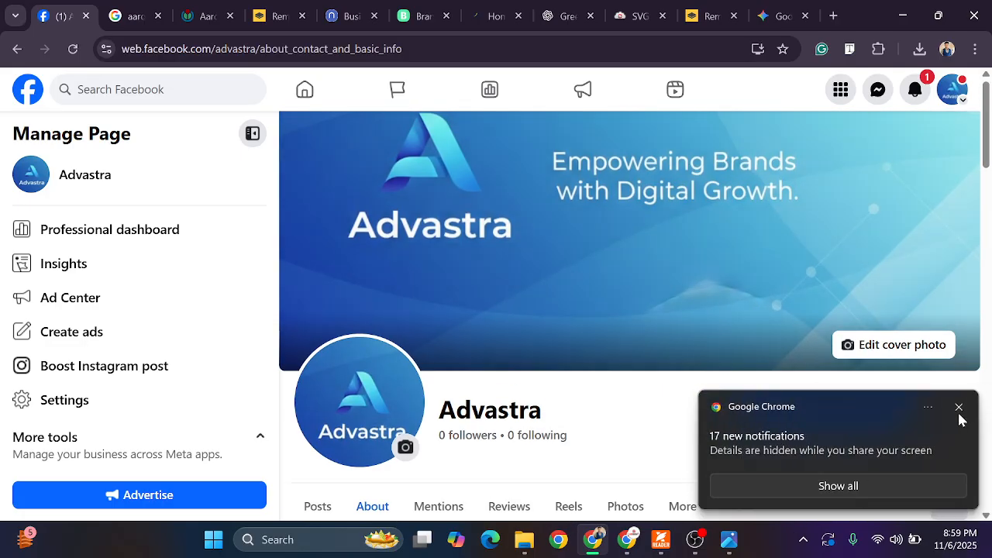
{"action": "left_click", "coordinate": [960, 409]}
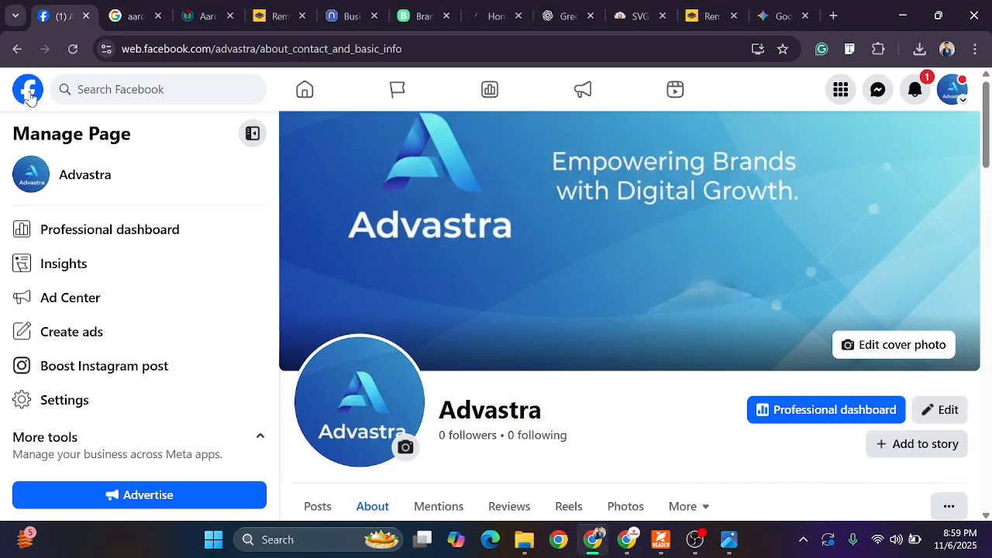
{"action": "left_click", "coordinate": [29, 93]}
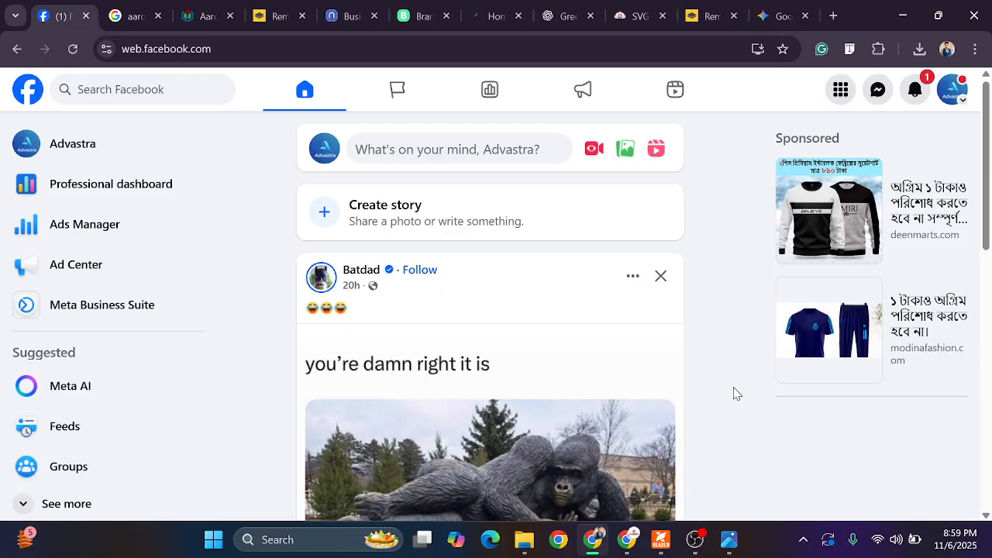
{"action": "left_click", "coordinate": [69, 146]}
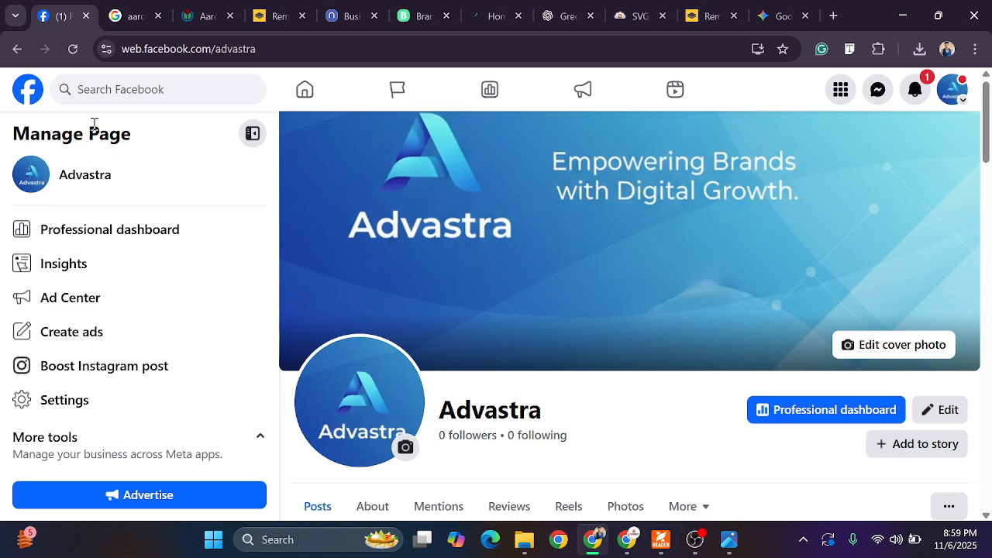
Revisit the home feed, reopen and reload the Advastra page, and clear the browser notifications to view its profile header
{"action": "left_click", "coordinate": [24, 89]}
{"action": "left_click", "coordinate": [956, 408]}
{"action": "left_click", "coordinate": [958, 408]}
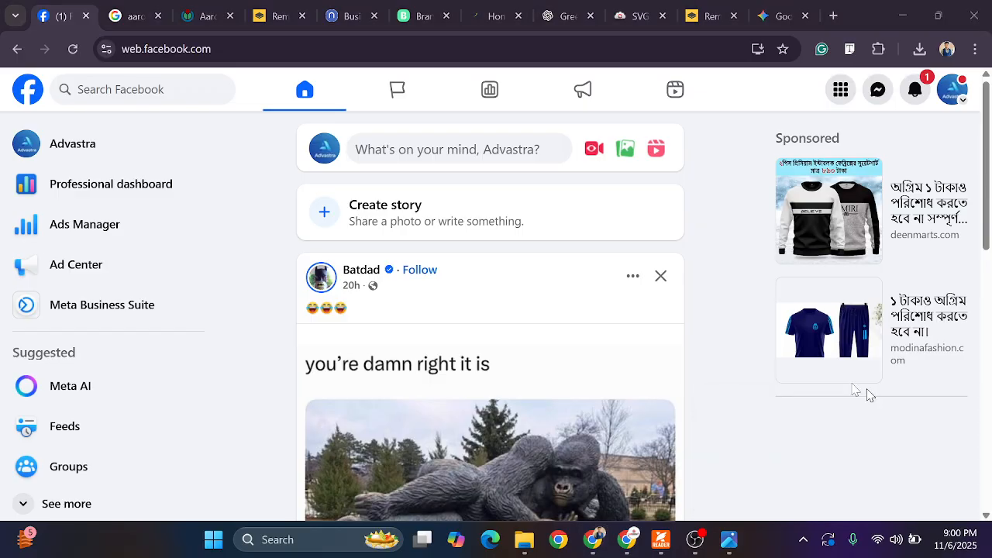
{"action": "left_click", "coordinate": [130, 145]}
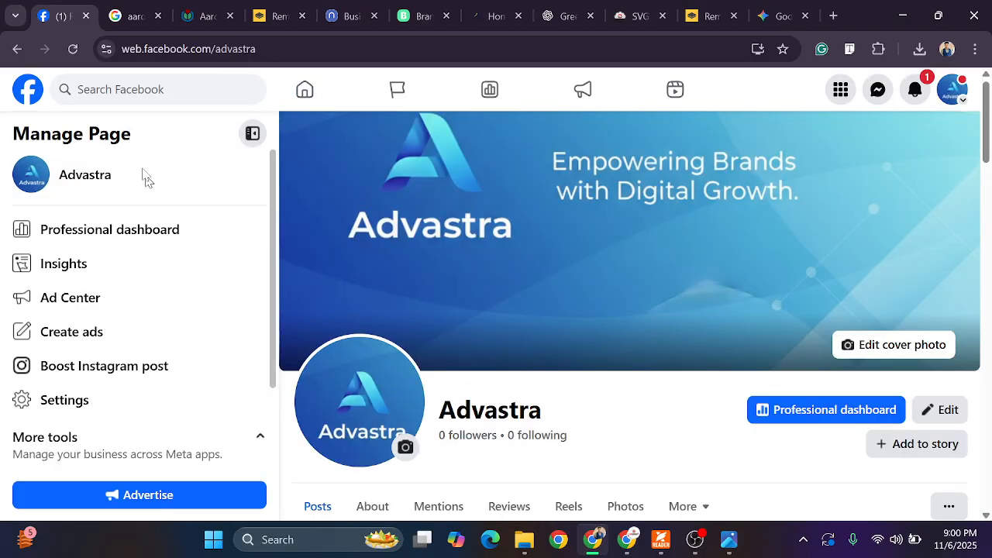
{"action": "left_click", "coordinate": [72, 49]}
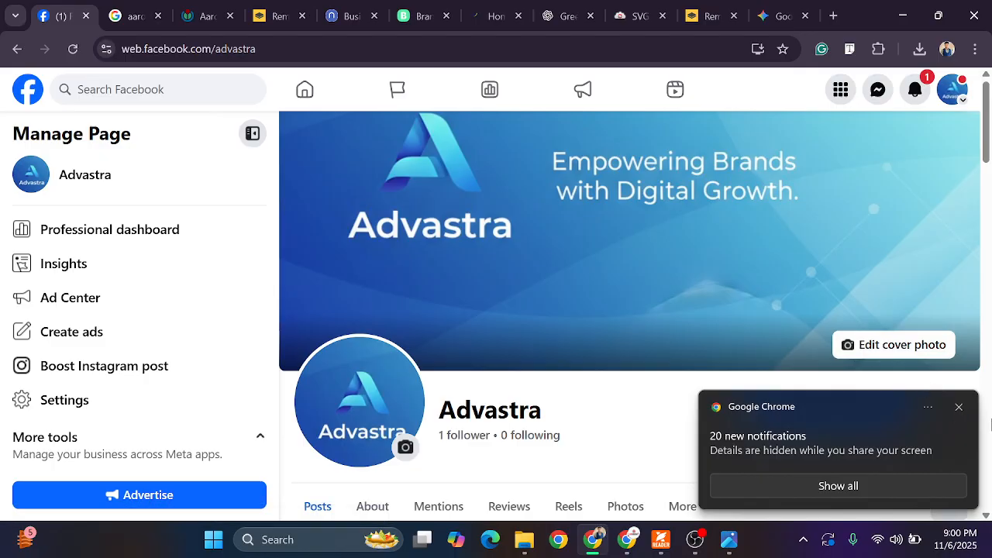
{"action": "left_click", "coordinate": [959, 407]}
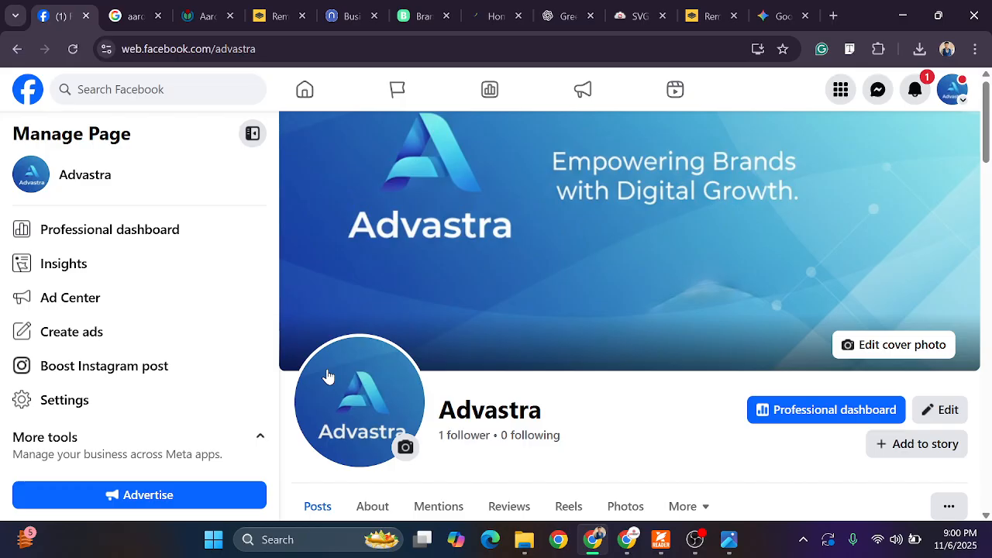
{"action": "scroll", "coordinate": [574, 422], "scroll_direction": "down", "scroll_amount": 2}
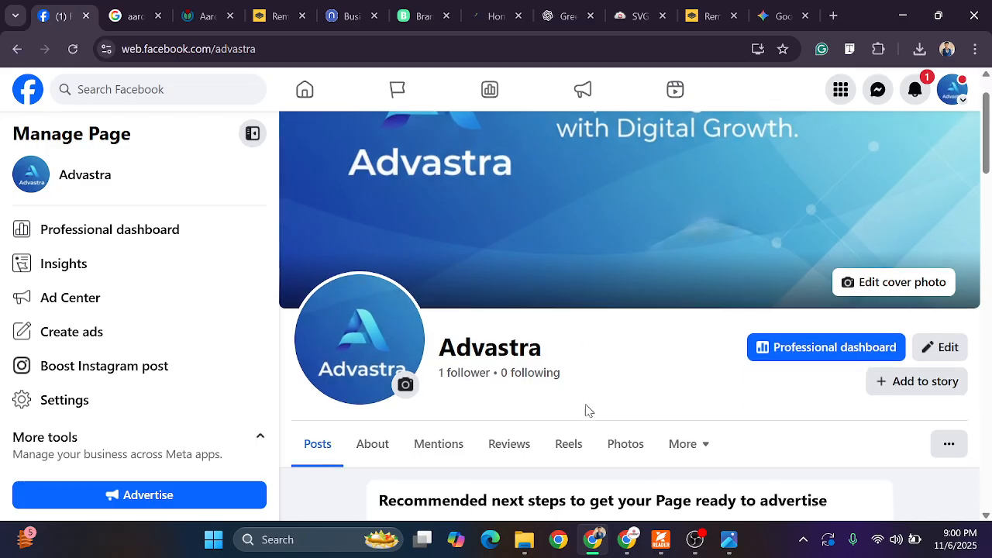